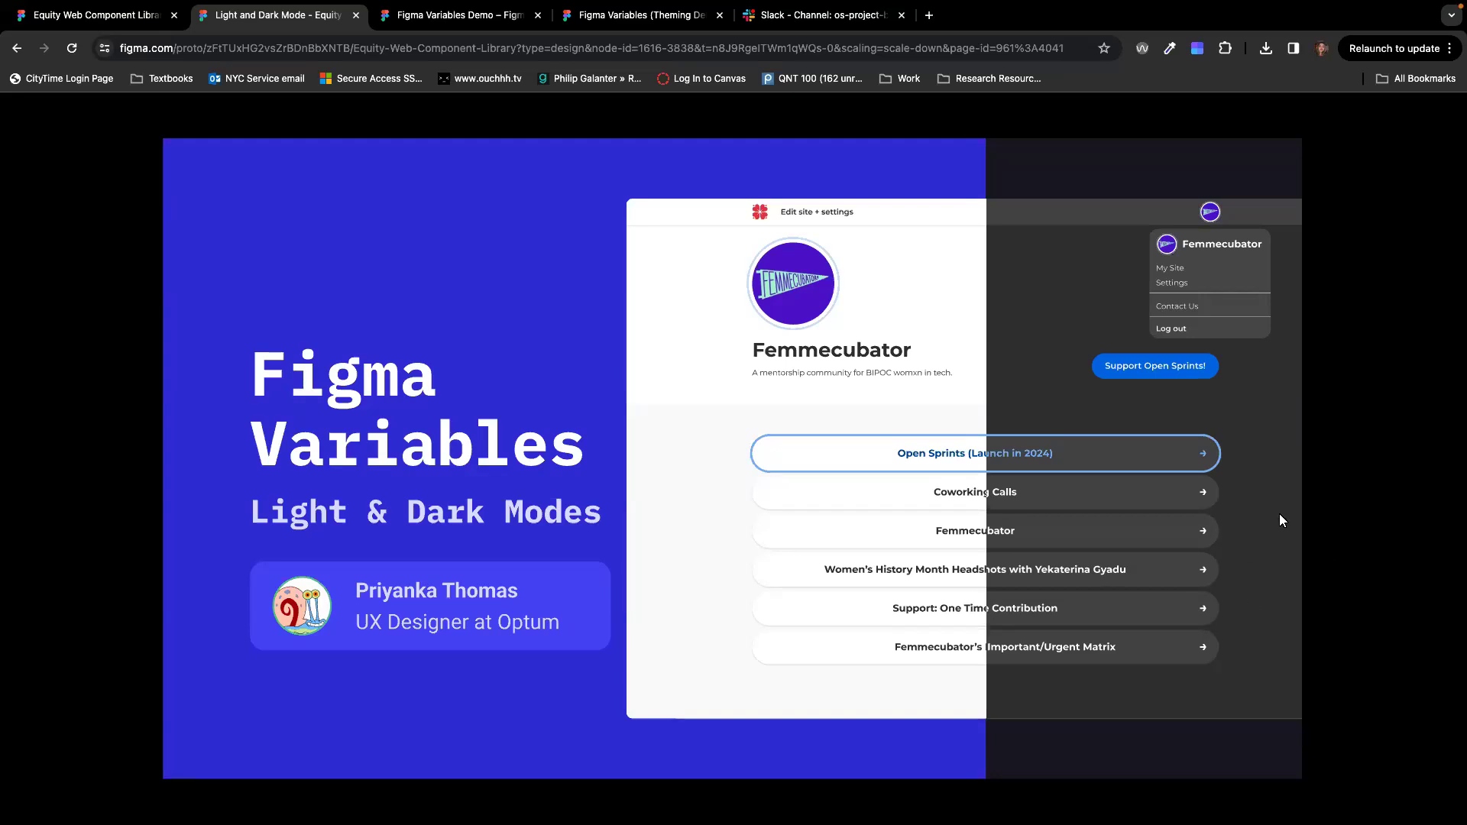
Step: Advance from the title slide to 'What are variables?', mapping #FFFFFF to 'white'
key(Right)
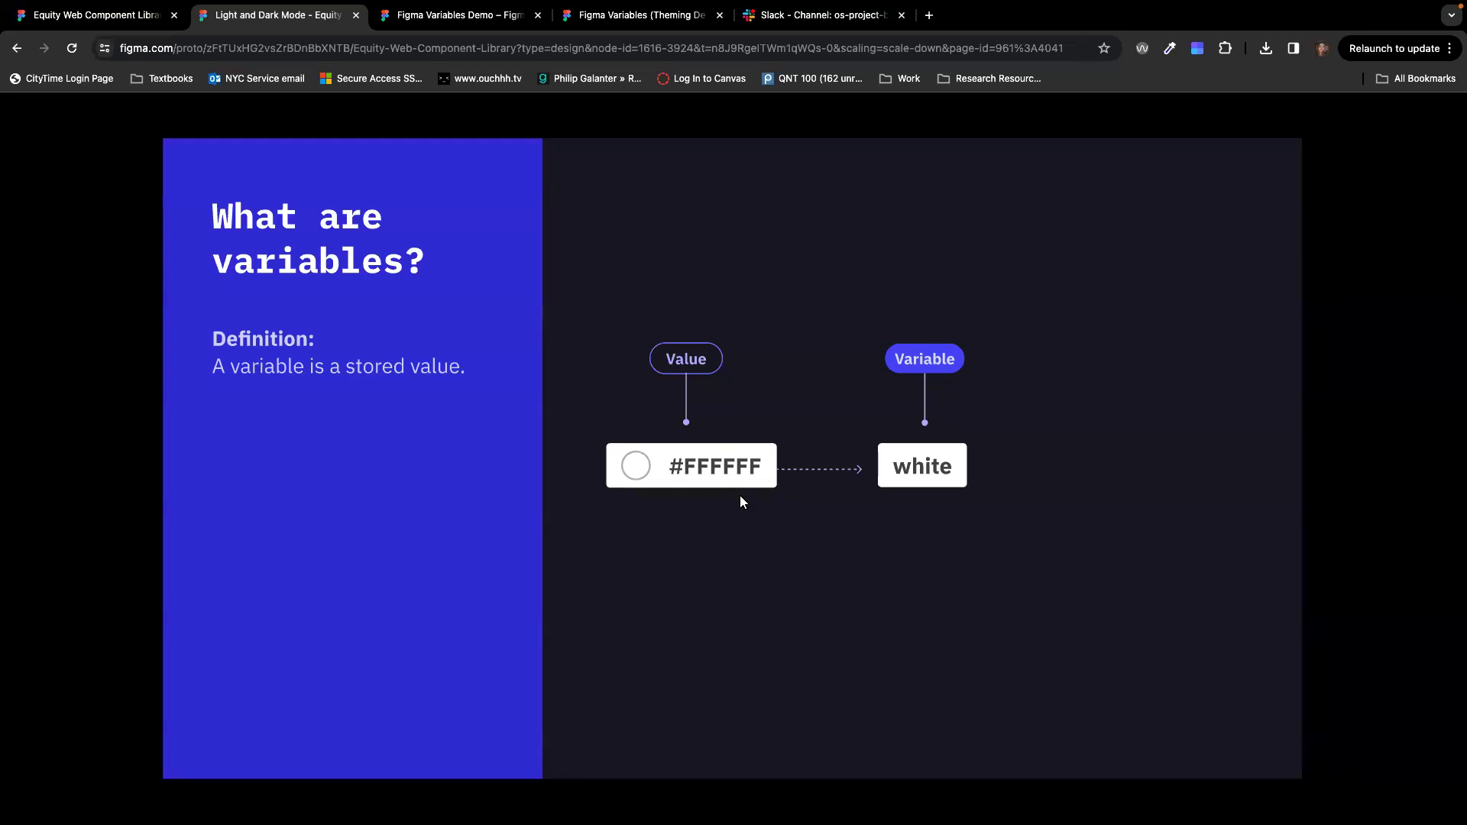
Step: Step forward, back, then forward to the slide listing Color, Number, String and Boolean types
key(Right)
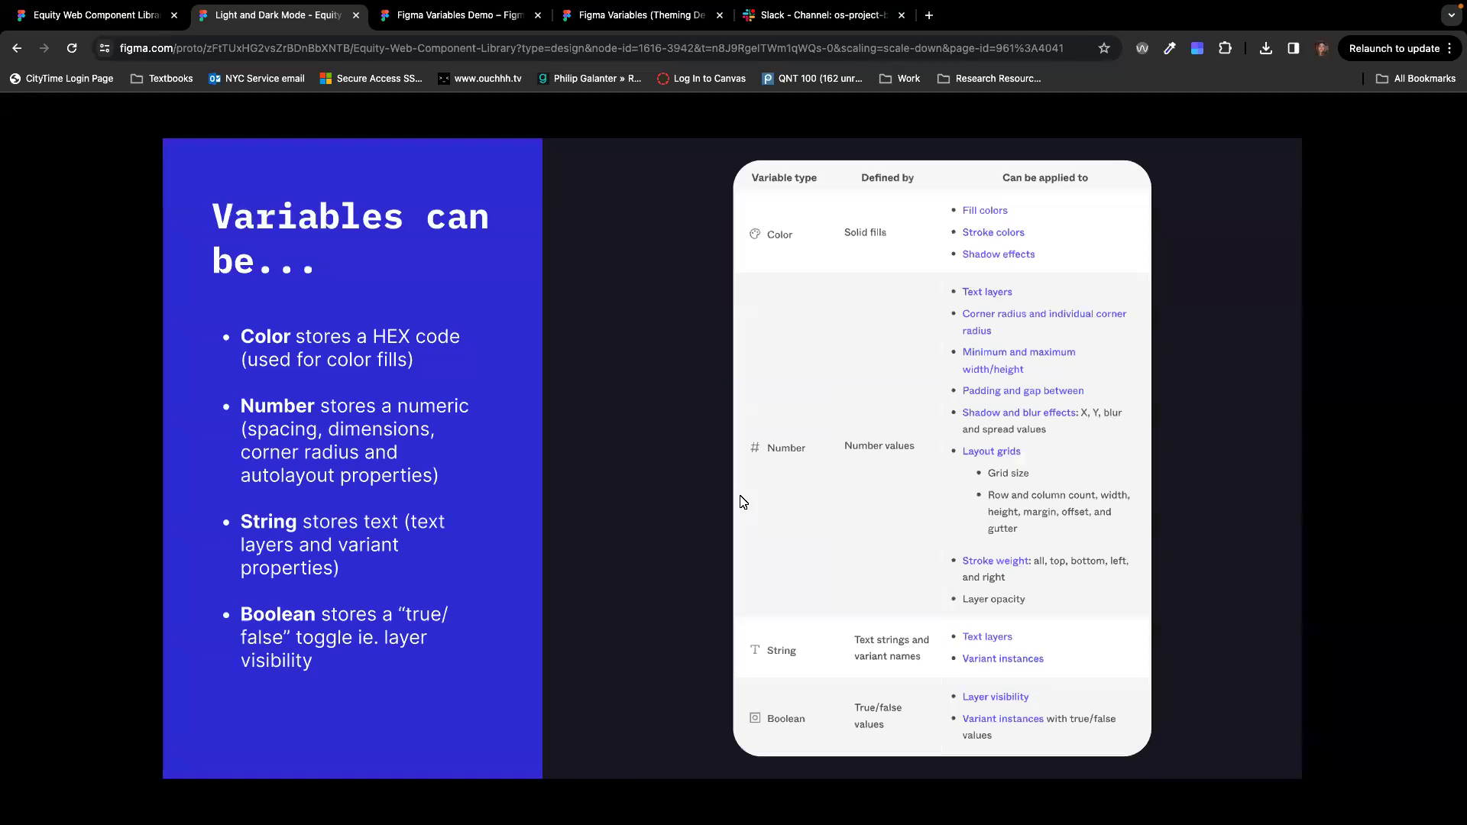
key(Left)
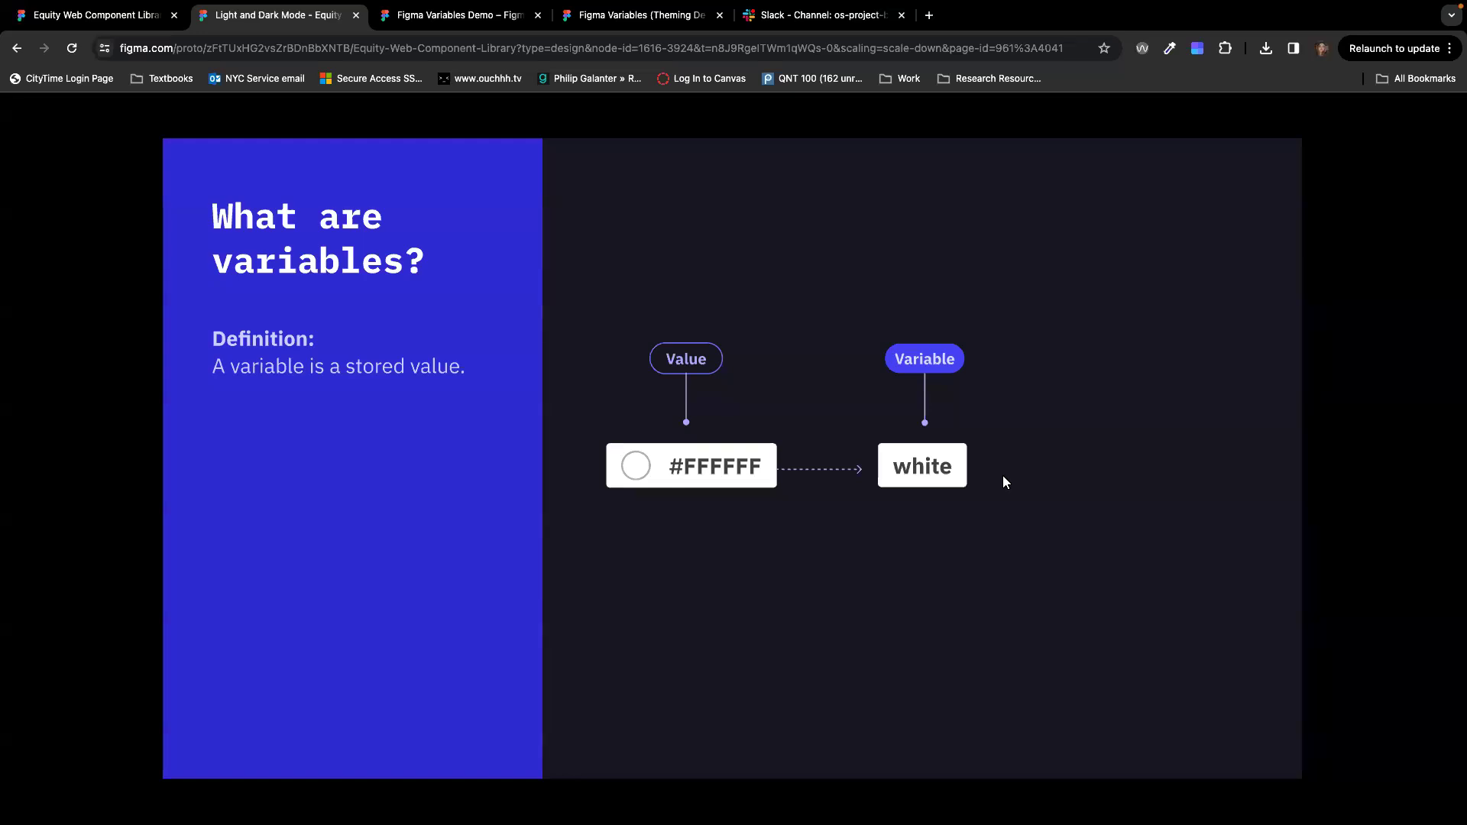
key(Right)
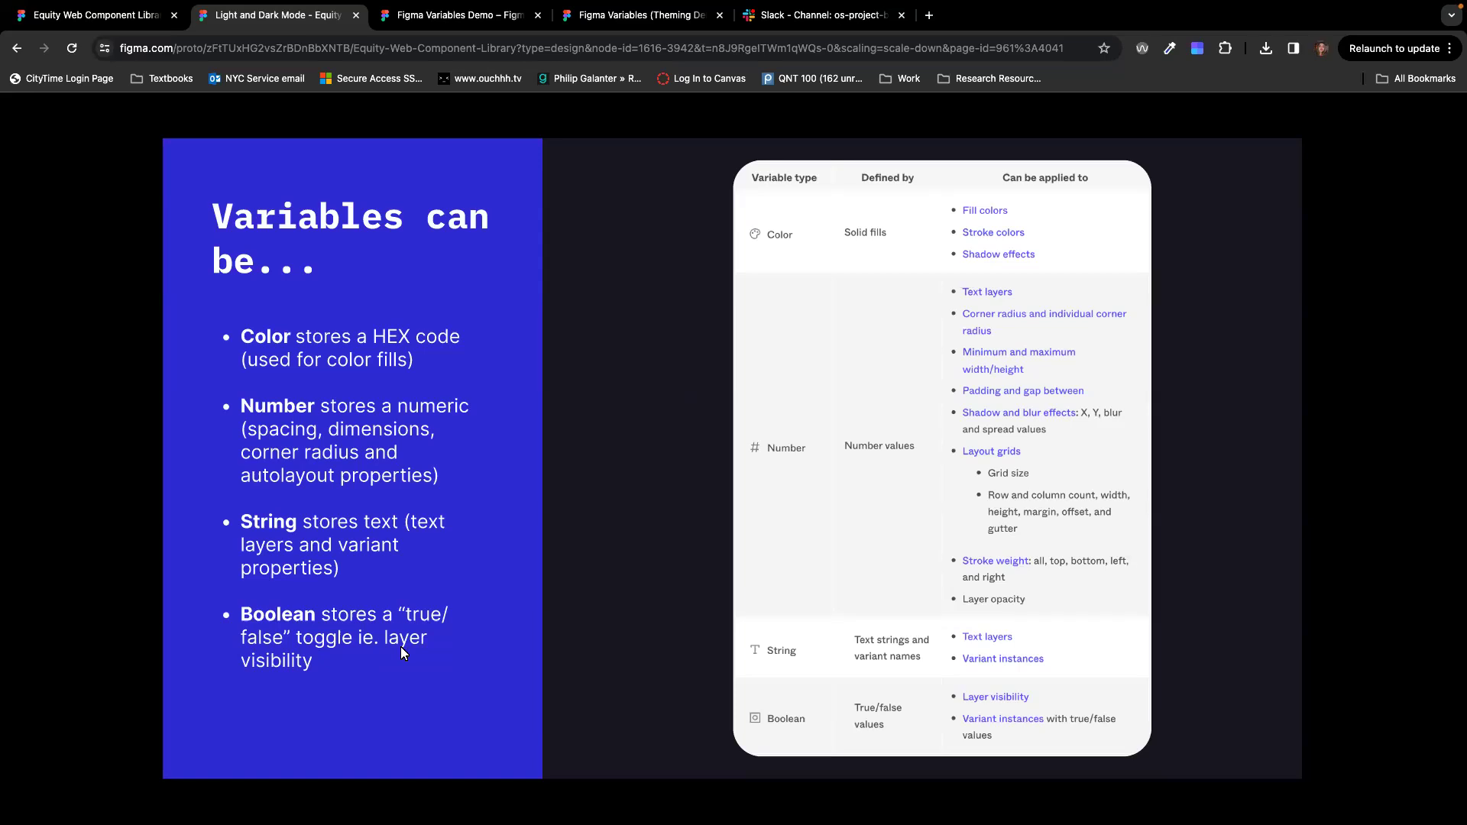
Step: Go back one slide to 'What are variables?' with #FFFFFF aliased to 'white'
key(Left)
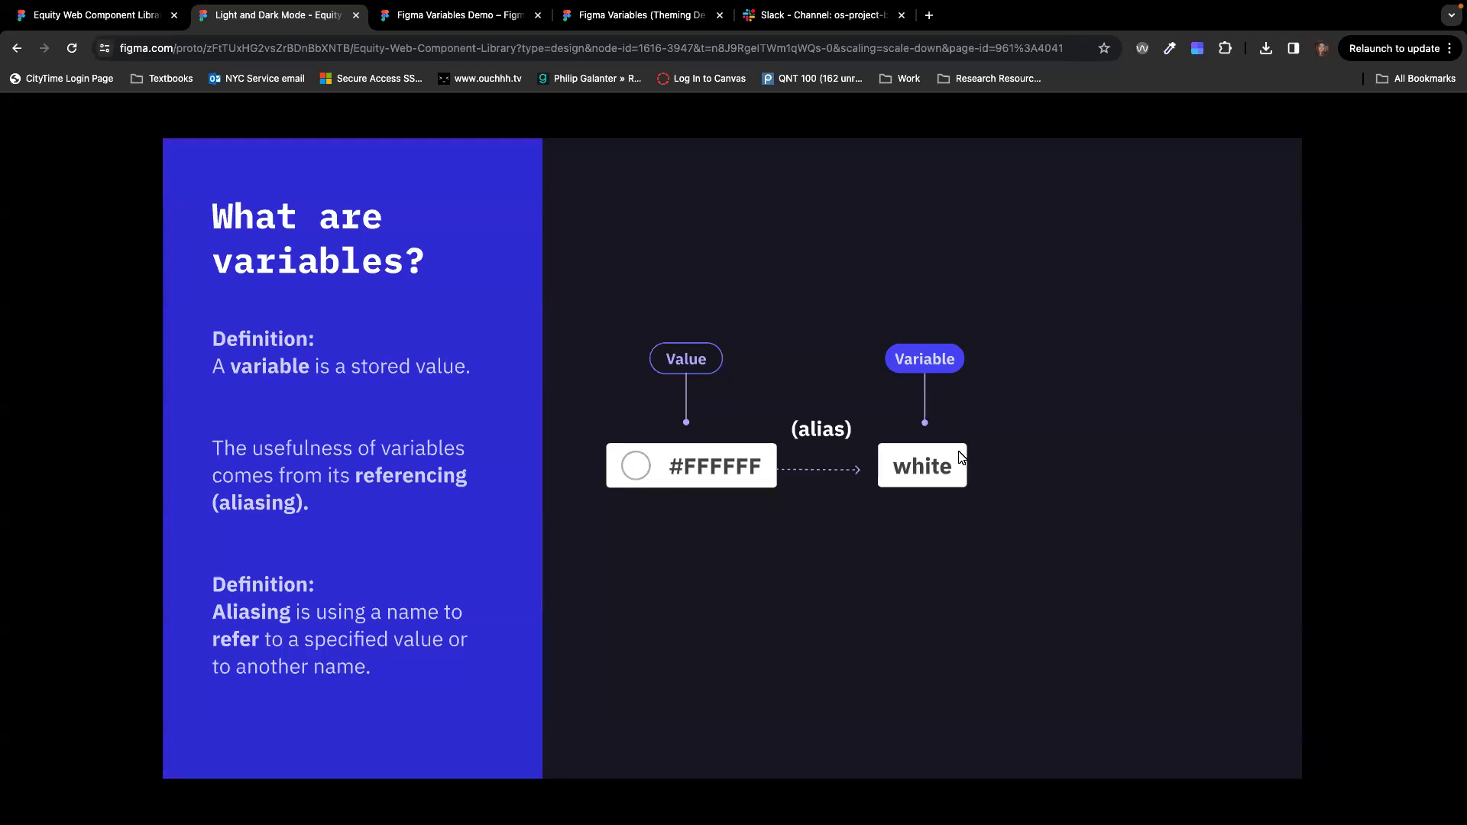
Step: Reveal the two quote boxes, then advance to the slide chaining white to bg-default
key(Right)
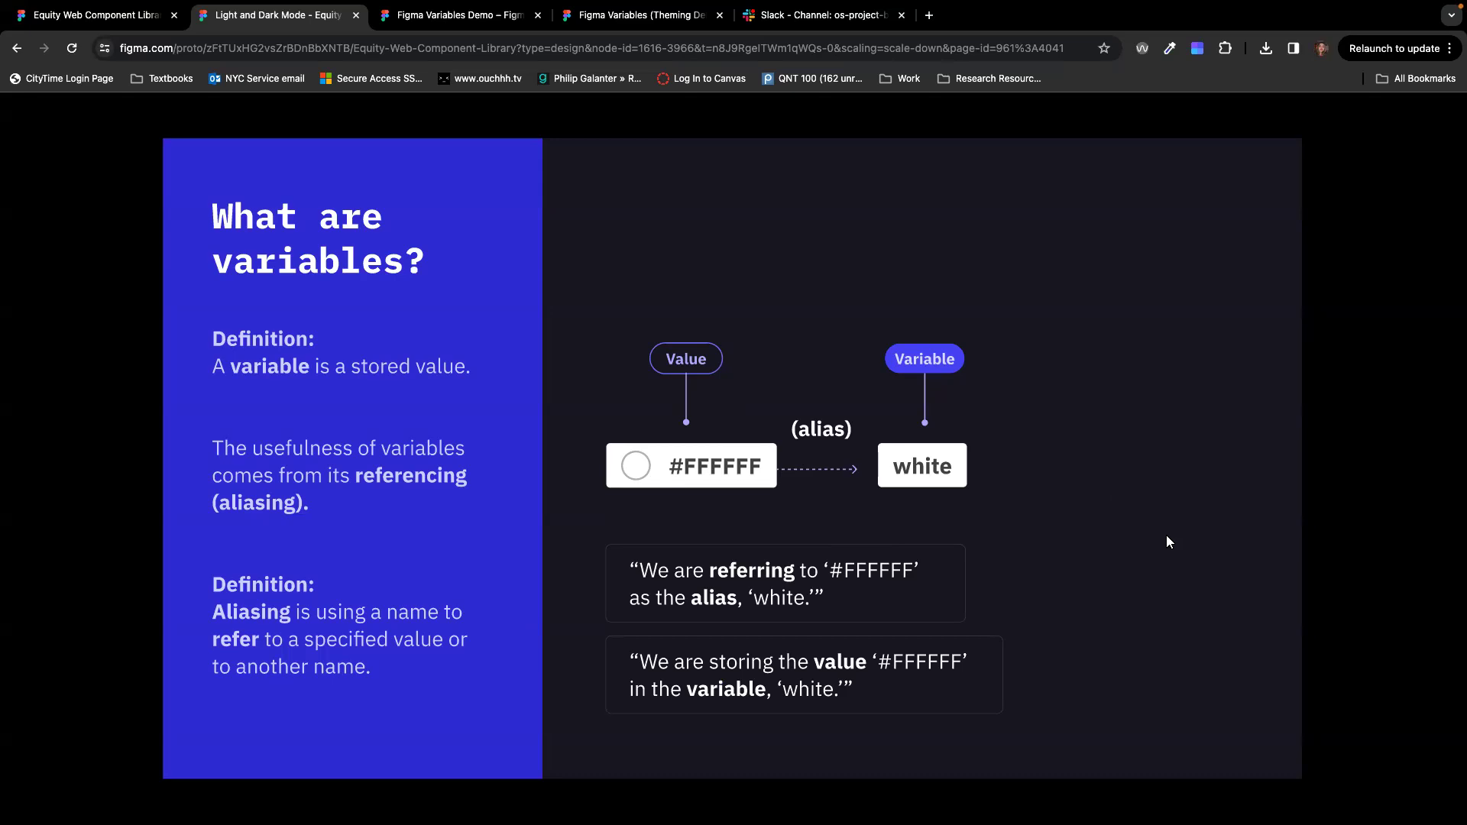
key(Right)
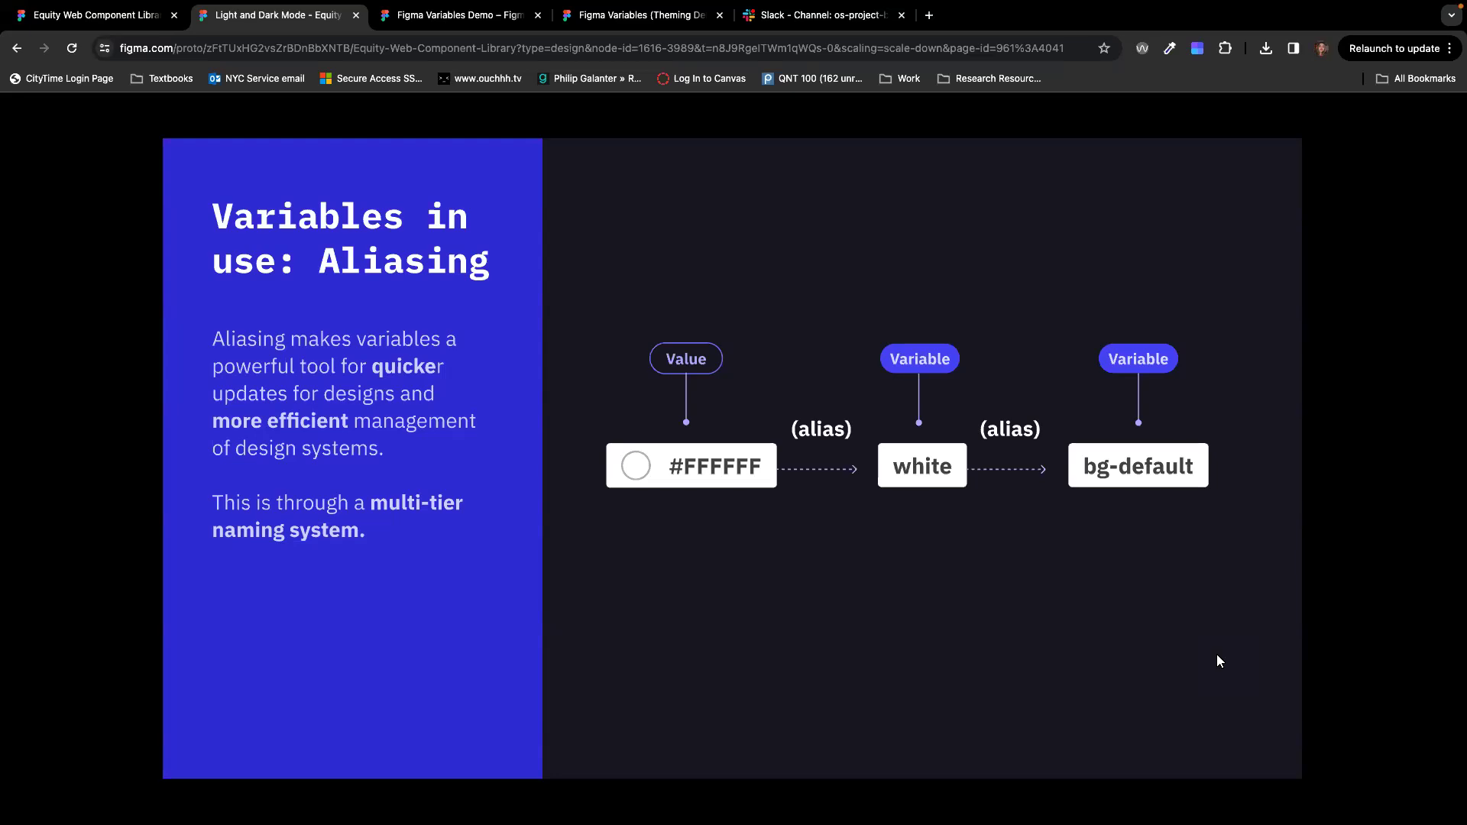
Step: Step ahead to the Tiers slide and back to the global-versus-semantic naming slide
key(Right)
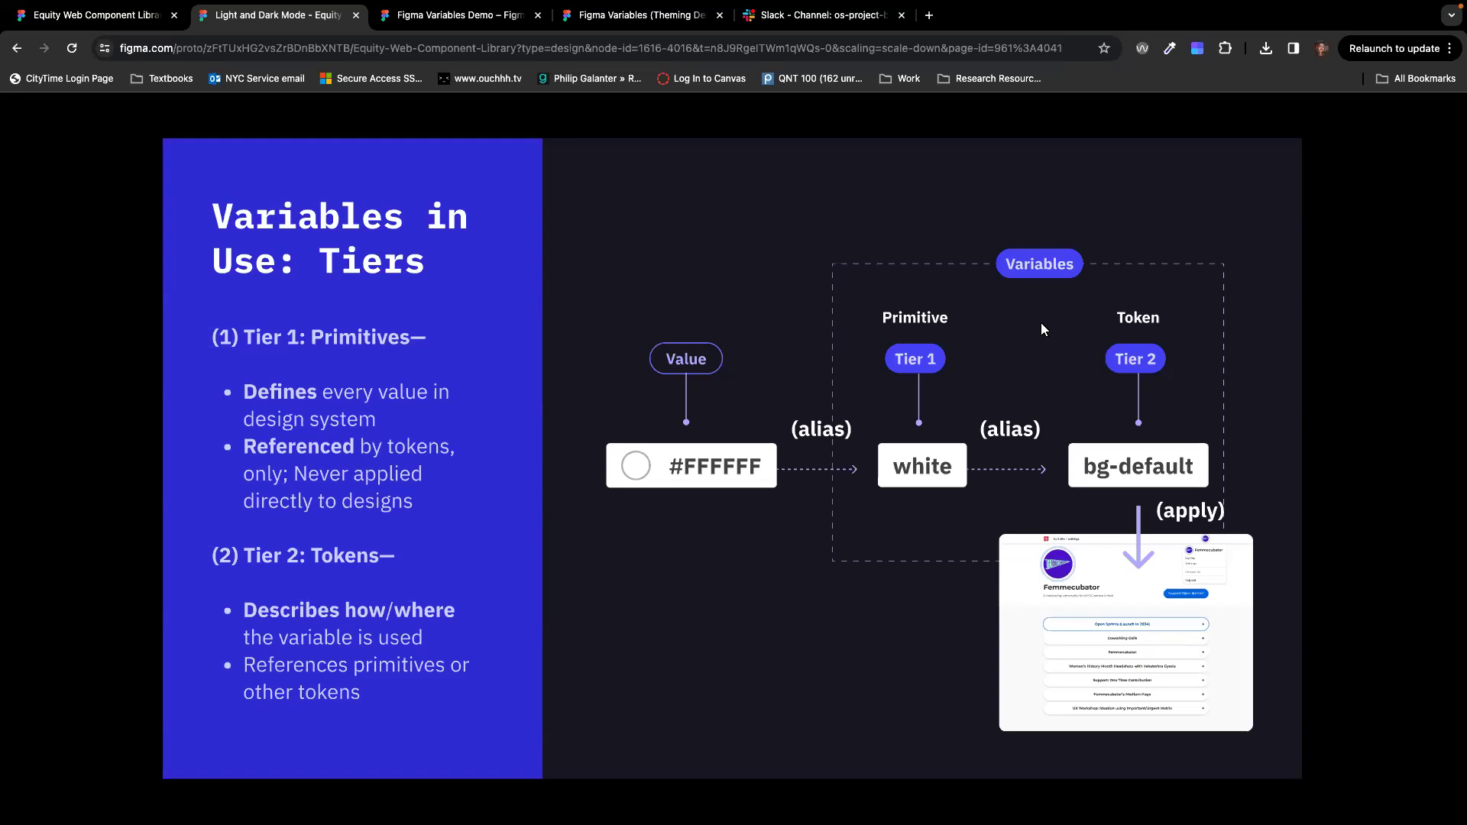
key(Left)
key(Left)
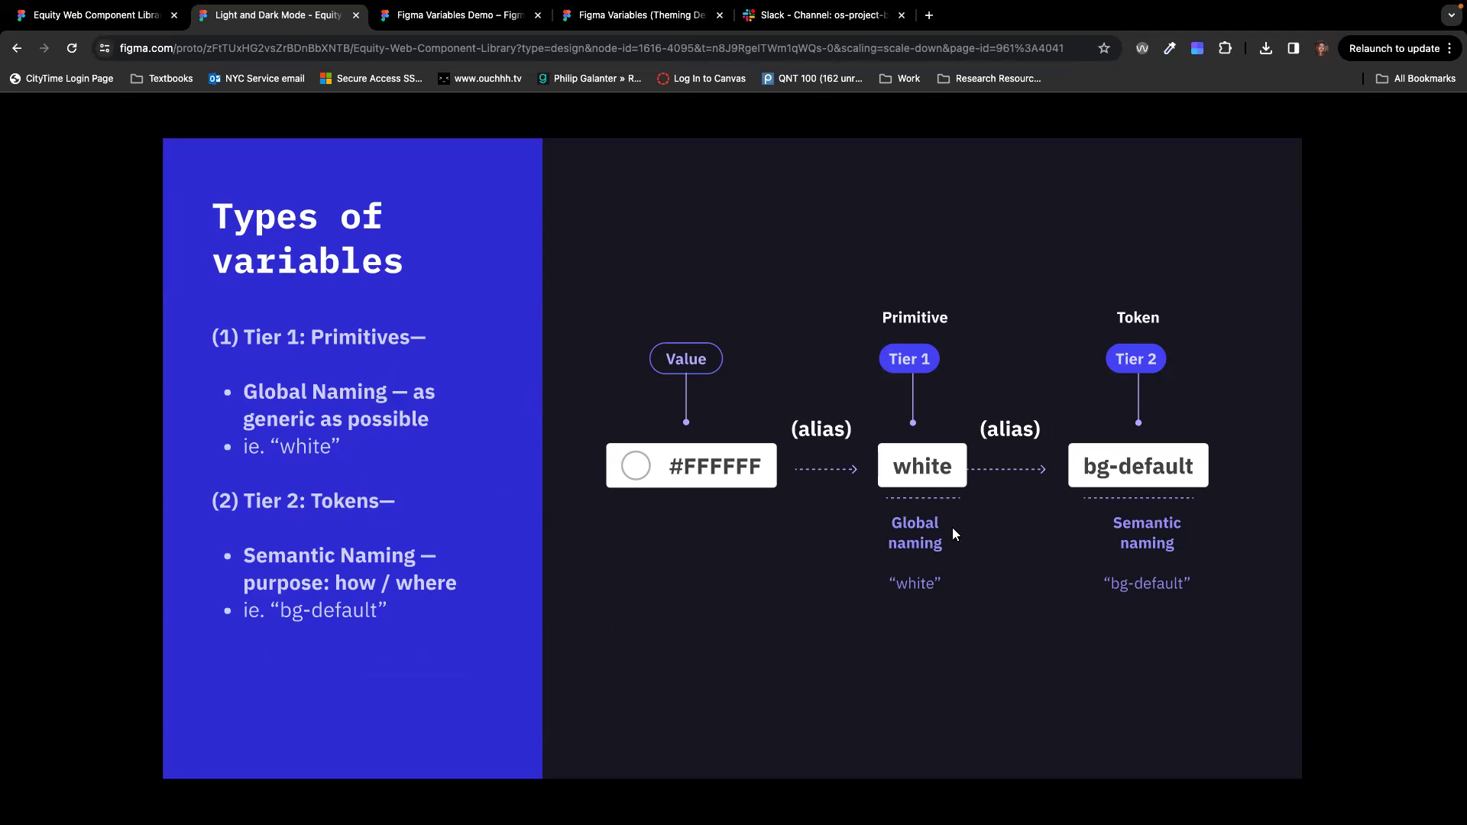
Step: Flip between slides, settling on the Tiers slide defining Tier 1 primitives and Tier 2 tokens
key(Right)
key(Left)
key(Right)
key(Left)
key(Right)
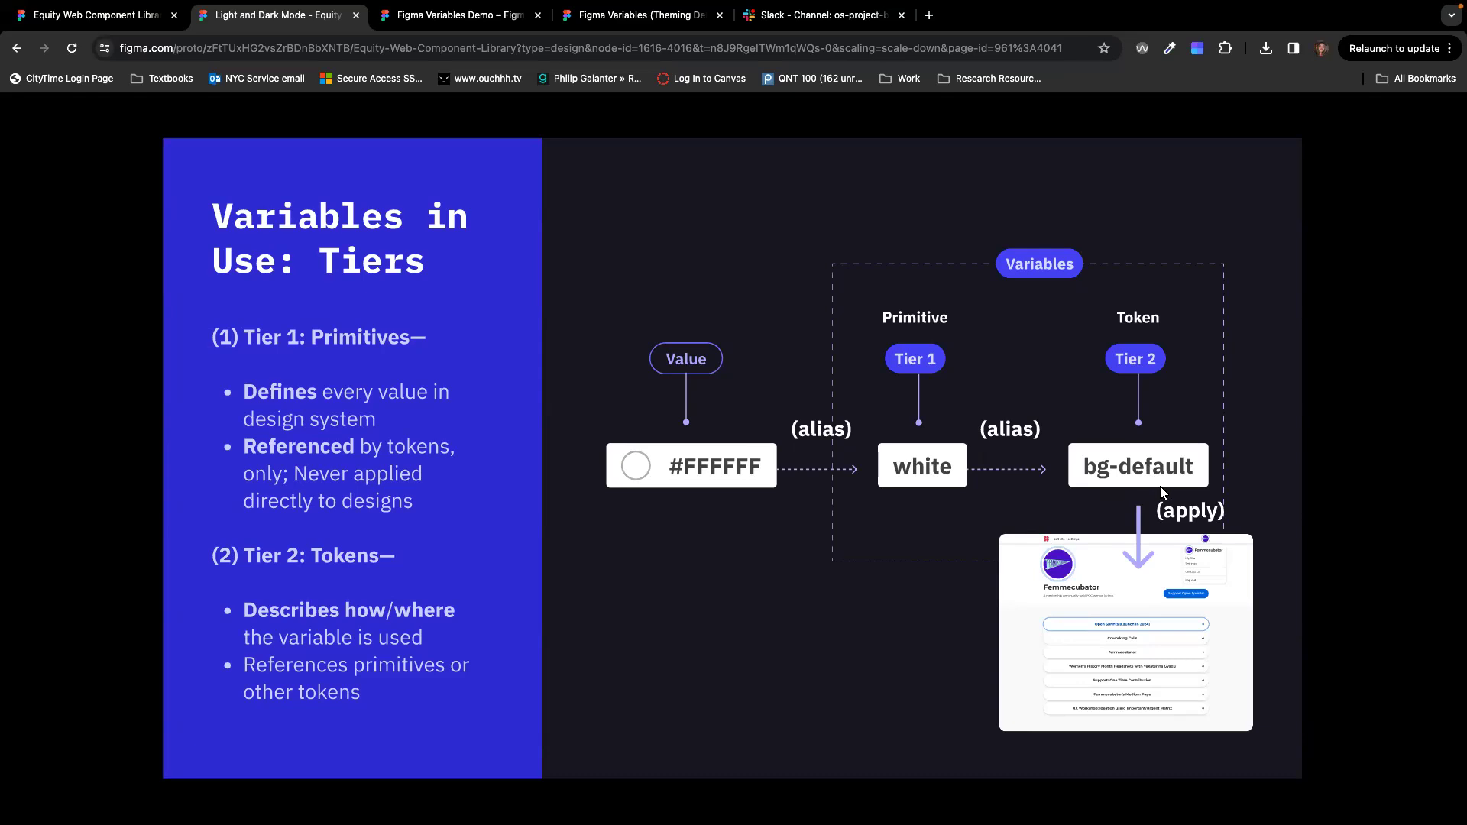
Step: Step past Types of variables and its callout to the reliable-source-of-truth benefits slide
key(Right)
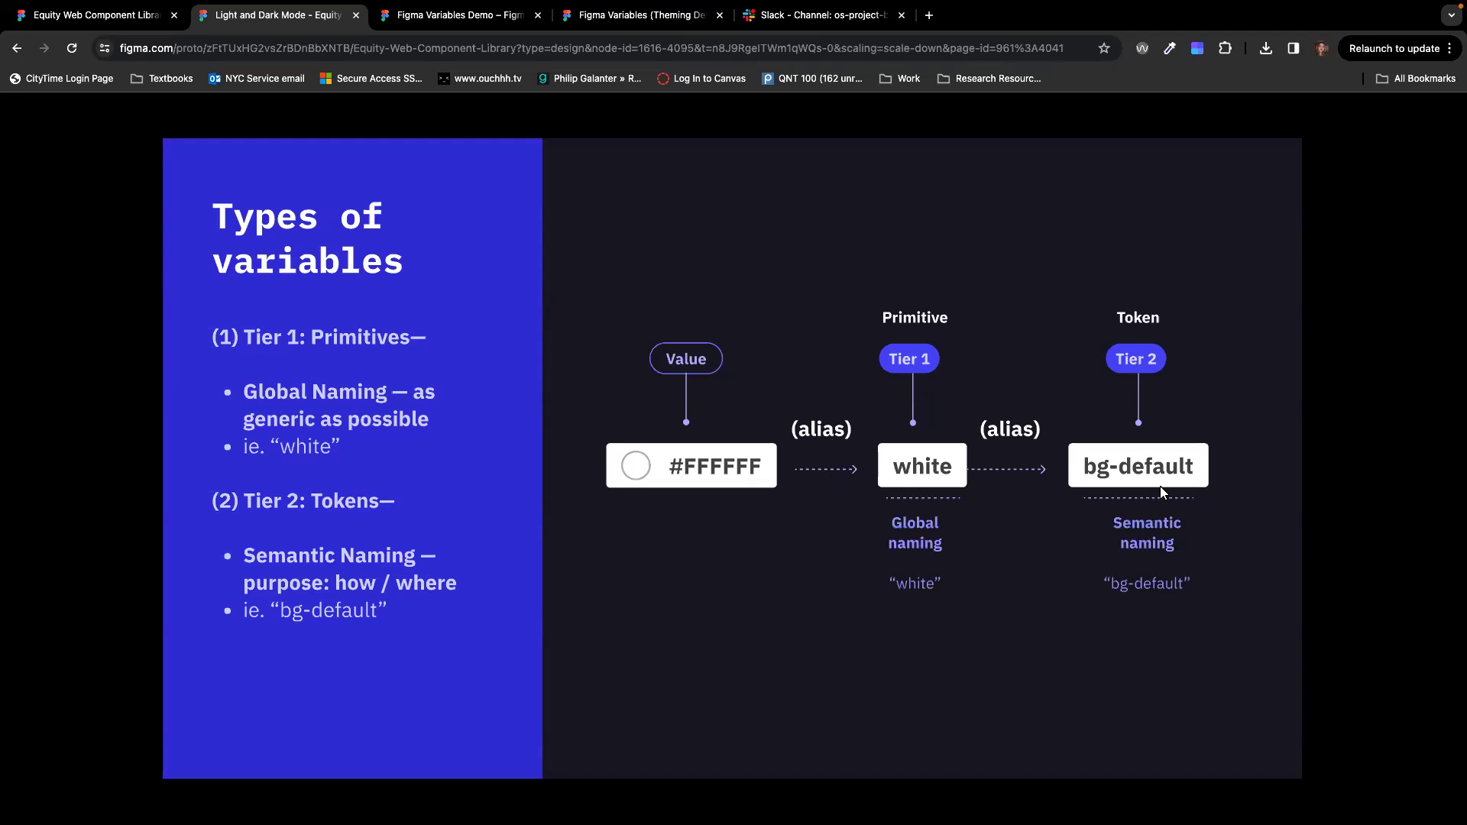
key(Right)
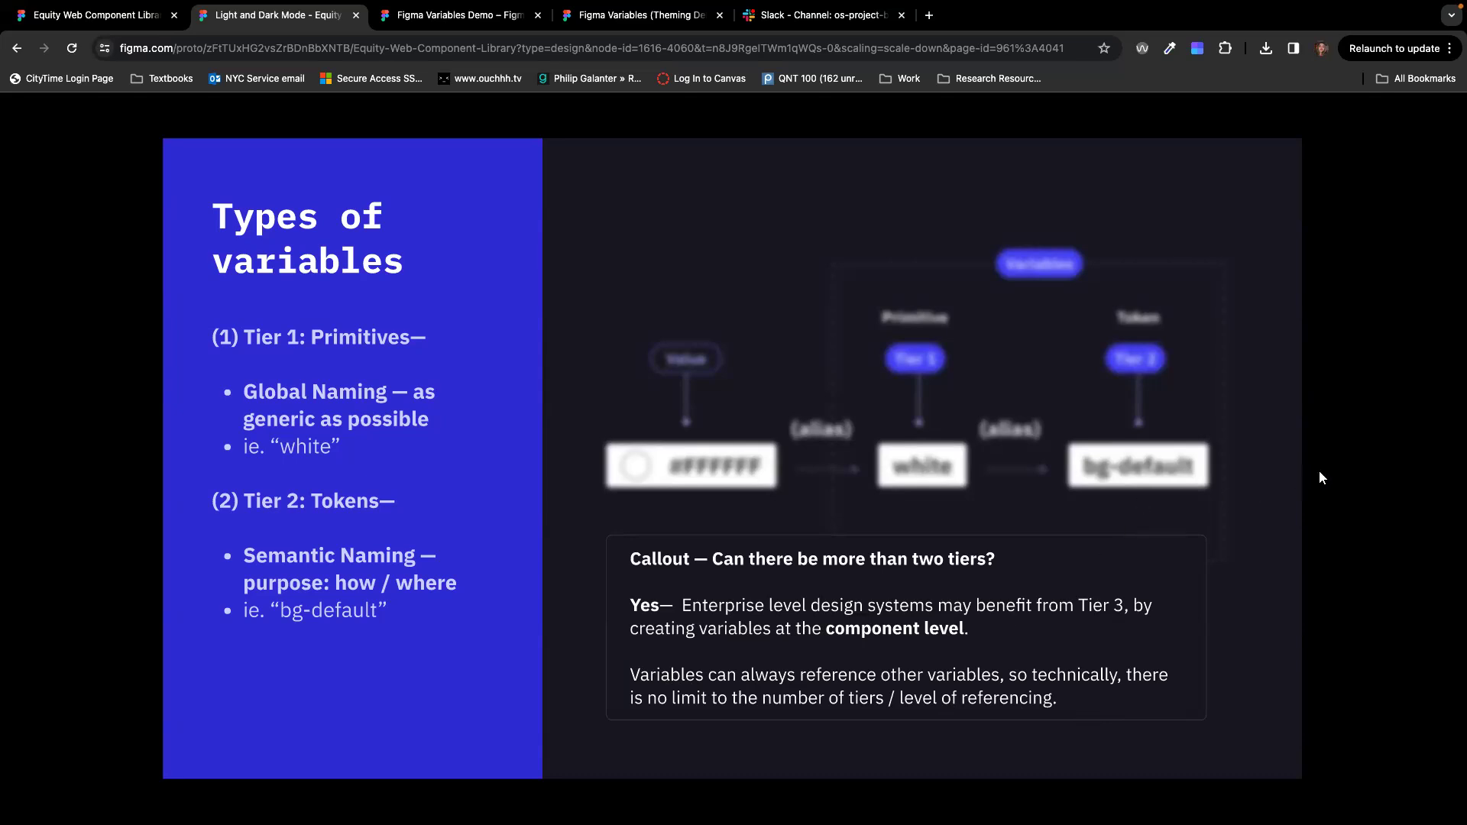
key(Right)
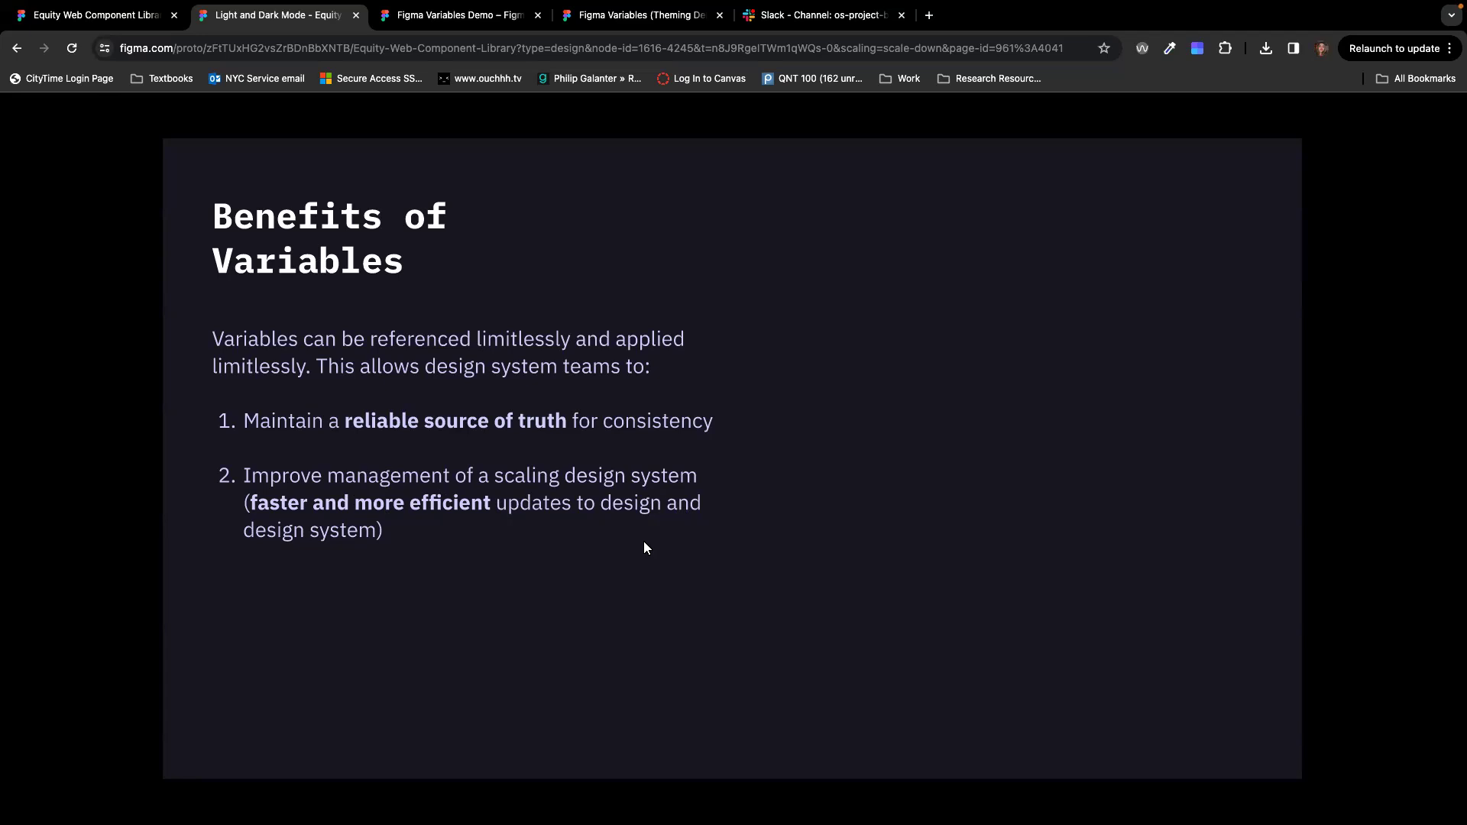
Step: Advance to the slide covering design systems, Light / Dark modes and interactive prototypes
key(Right)
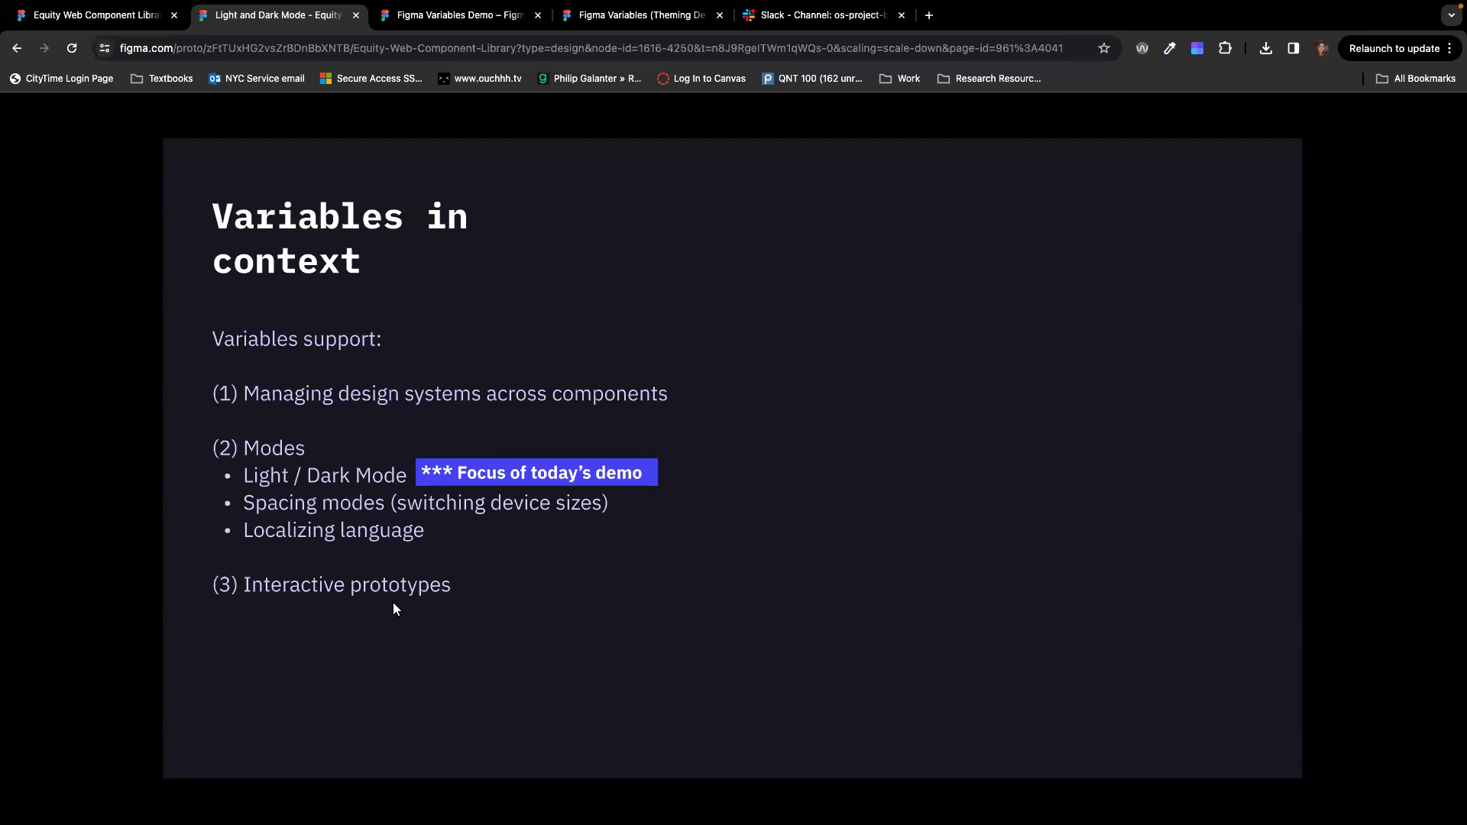
Step: Advance to the callout slide comparing modes, scoping and color gradients
key(Right)
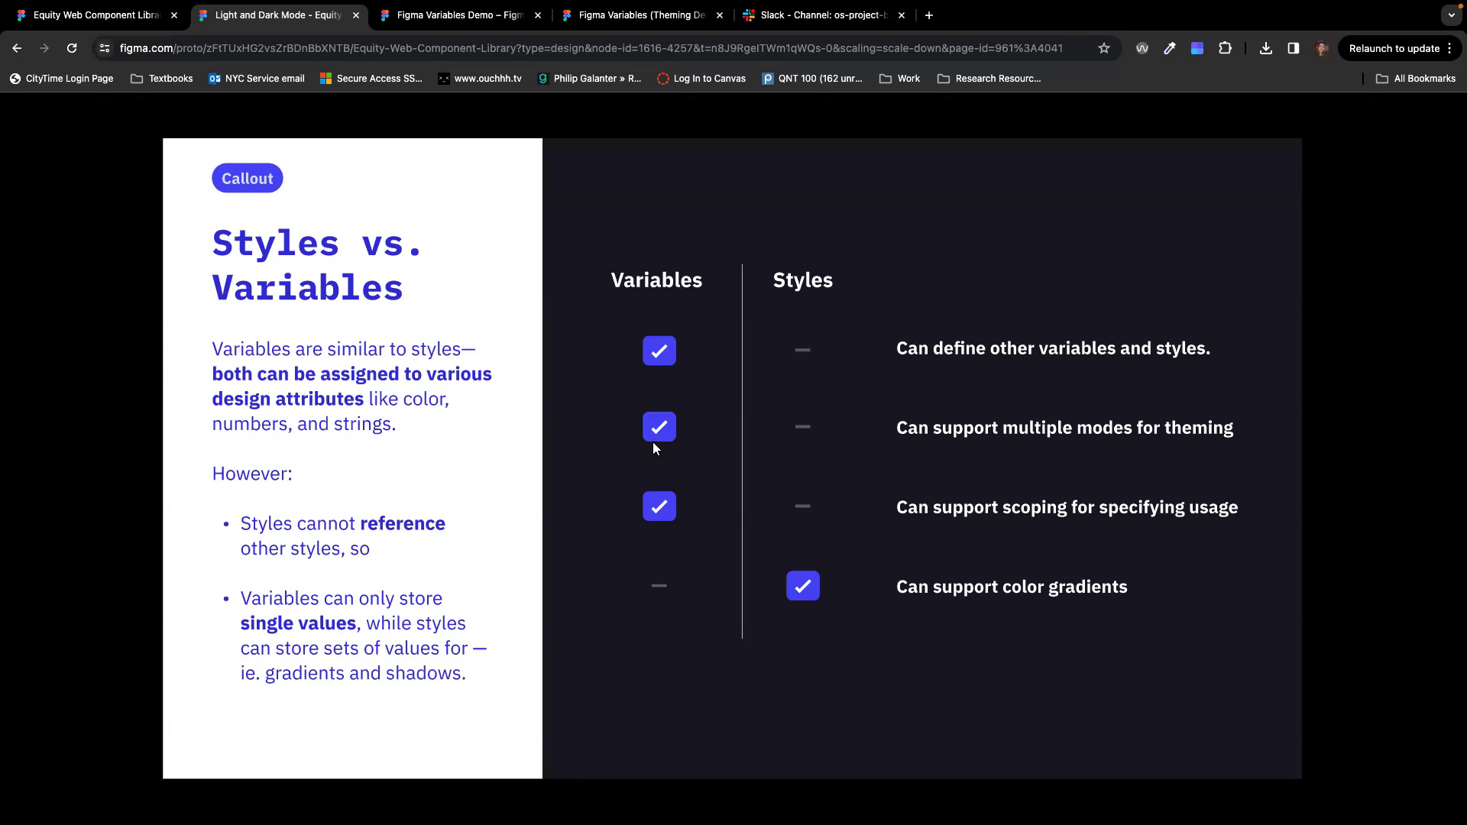
Step: Advance to 'Demo: Modes' with its Open Demo File link, then step back one slide
key(Right)
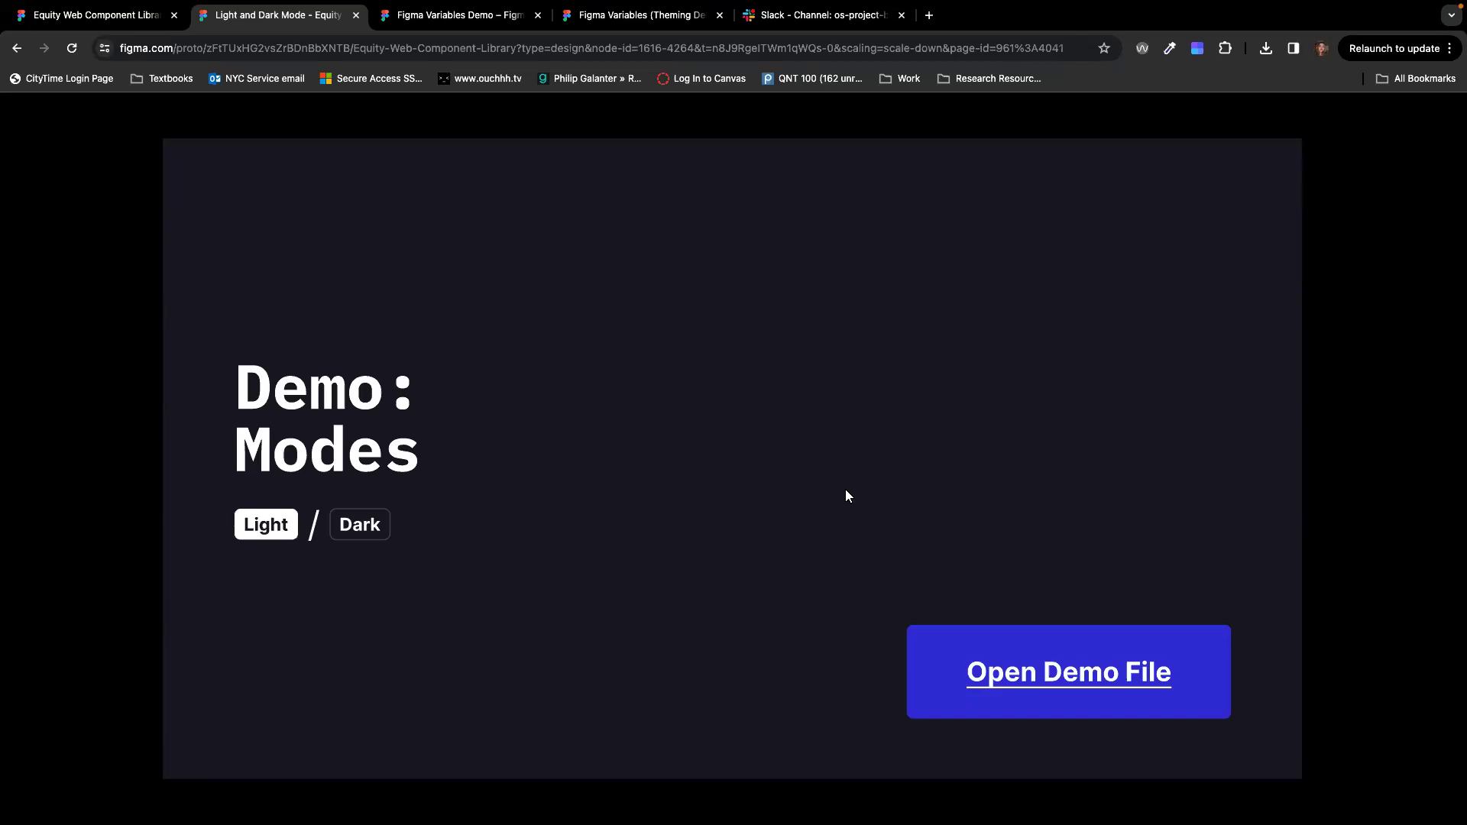
key(Left)
key(Left)
key(Left)
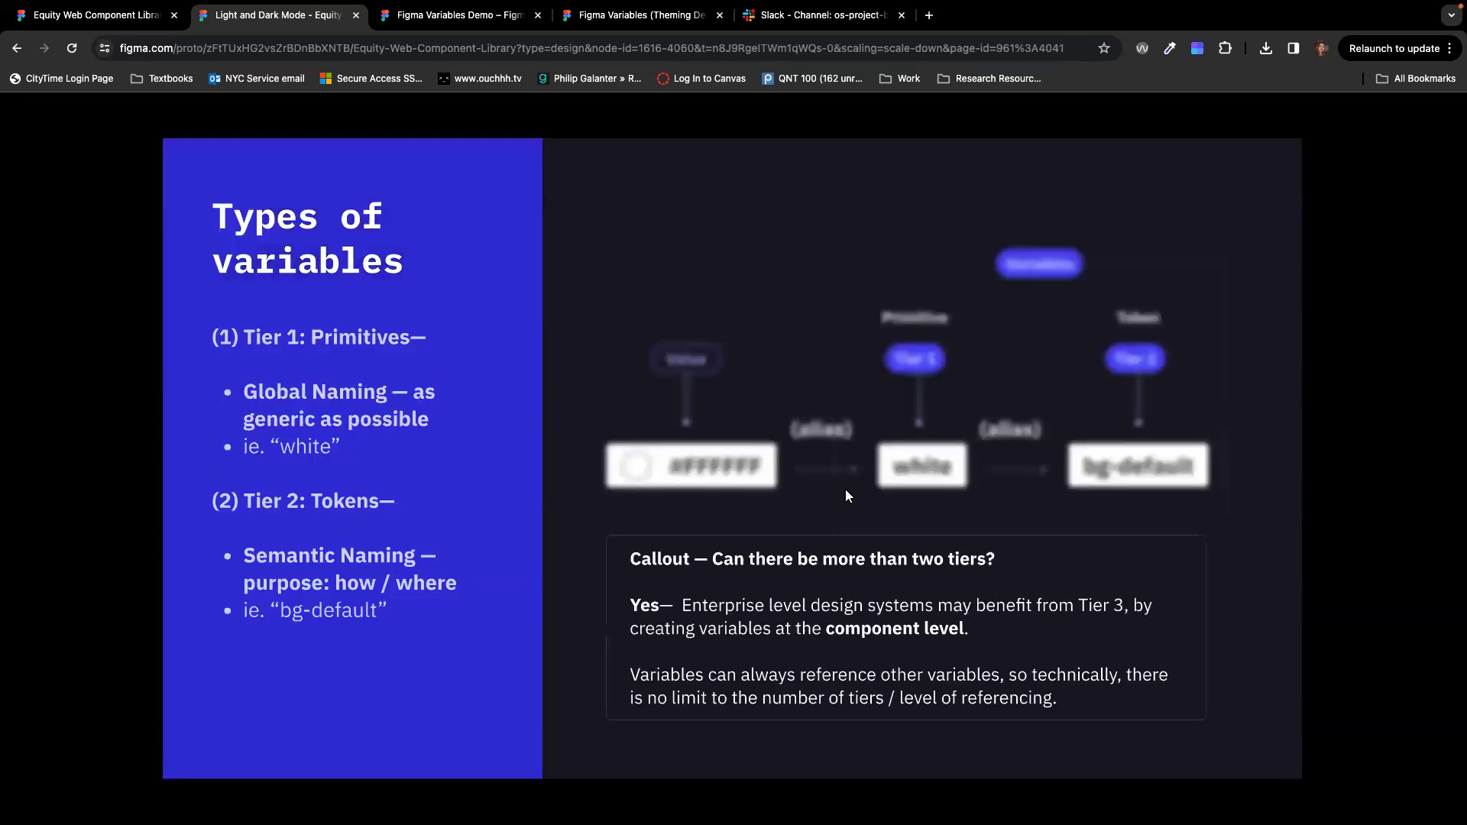
Step: Step the presentation back to reveal the full Types of variables diagram
key(Left)
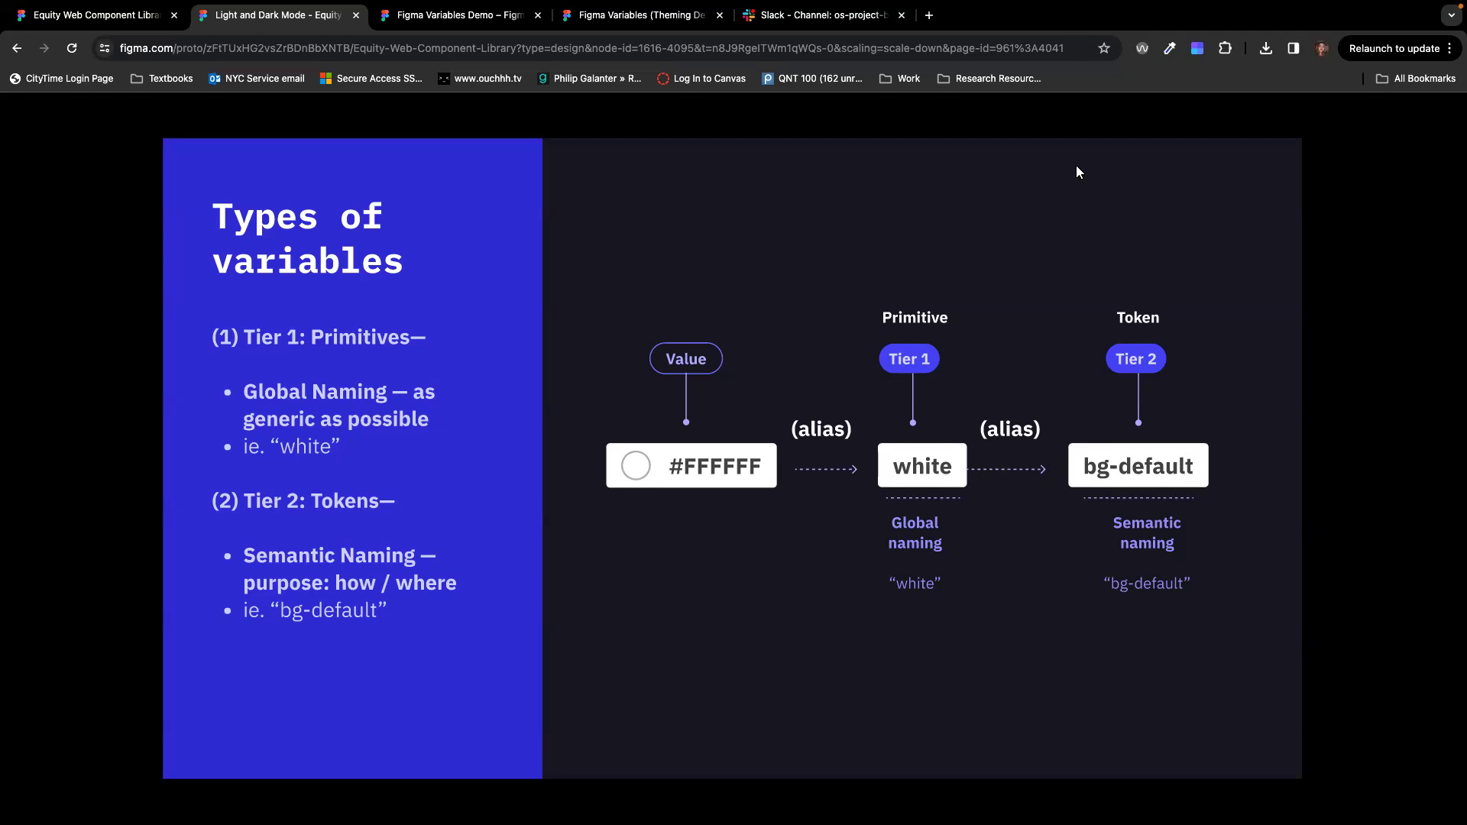
Step: Go back to the Light and Dark Mode slides, advance to Demo: Modes, and open the theming demo file
click(490, 21)
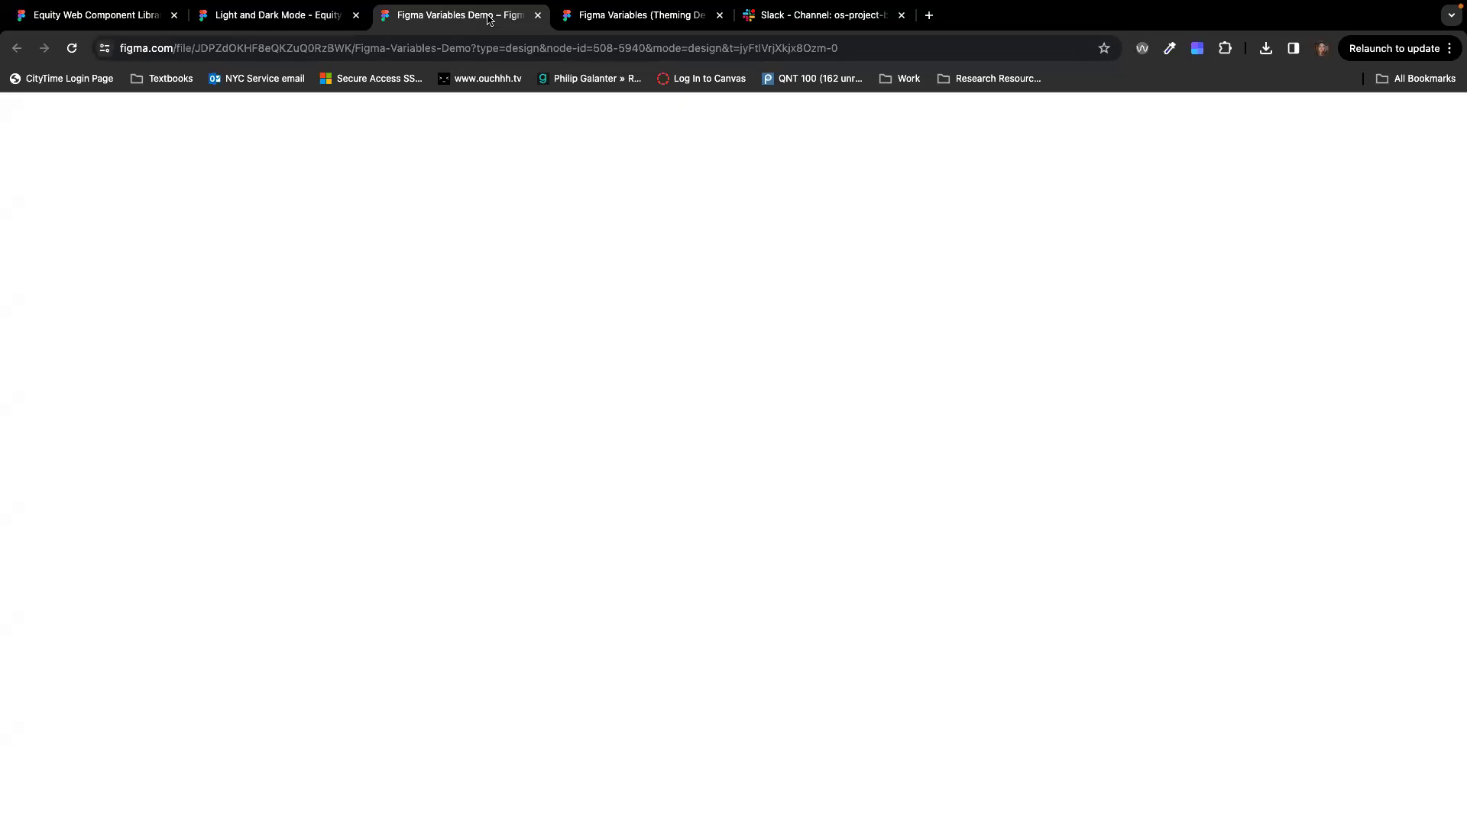
click(345, 21)
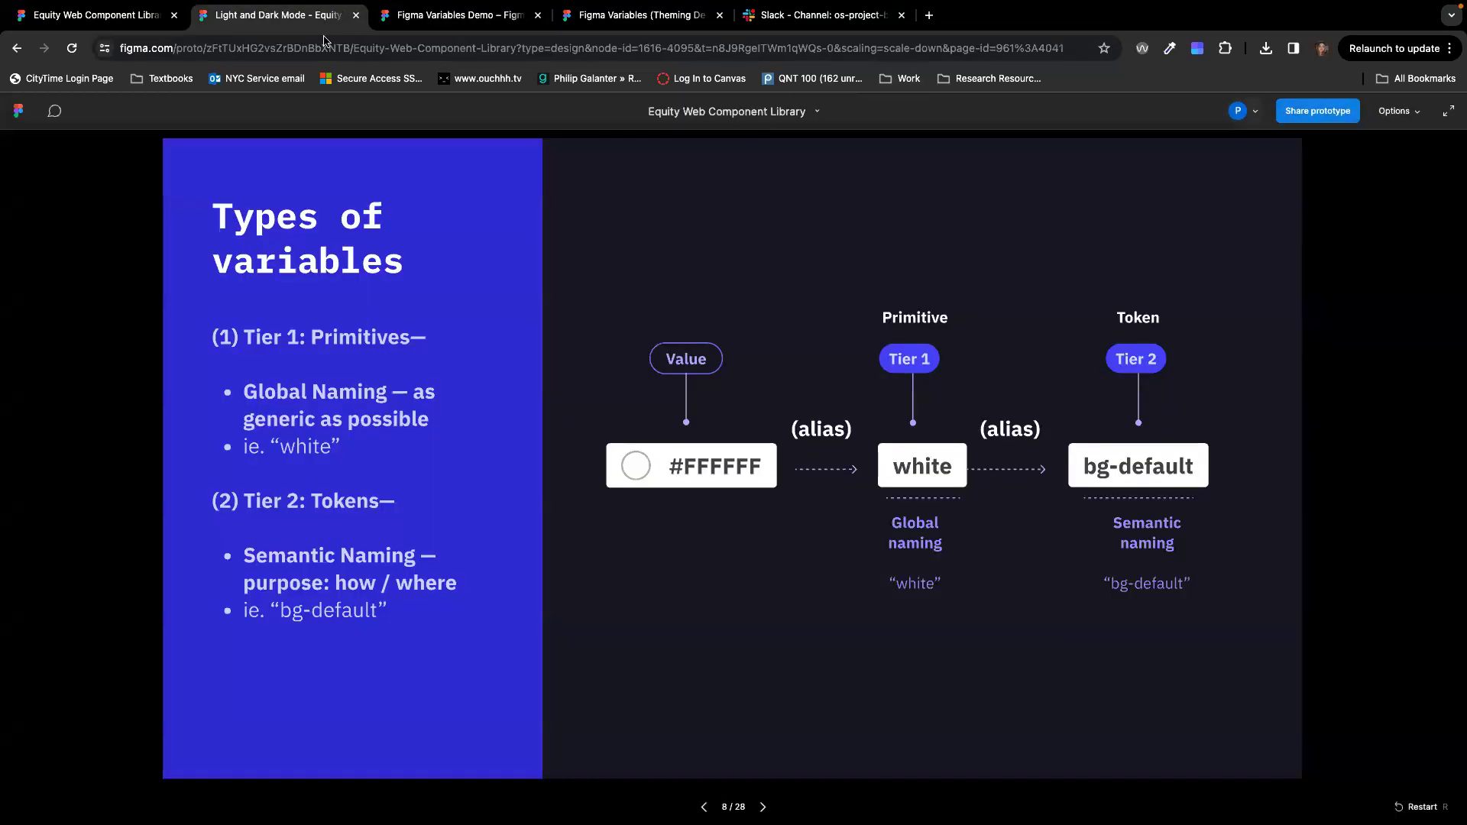
key(Right)
key(Right)
key(Right)
key(Right)
key(Right)
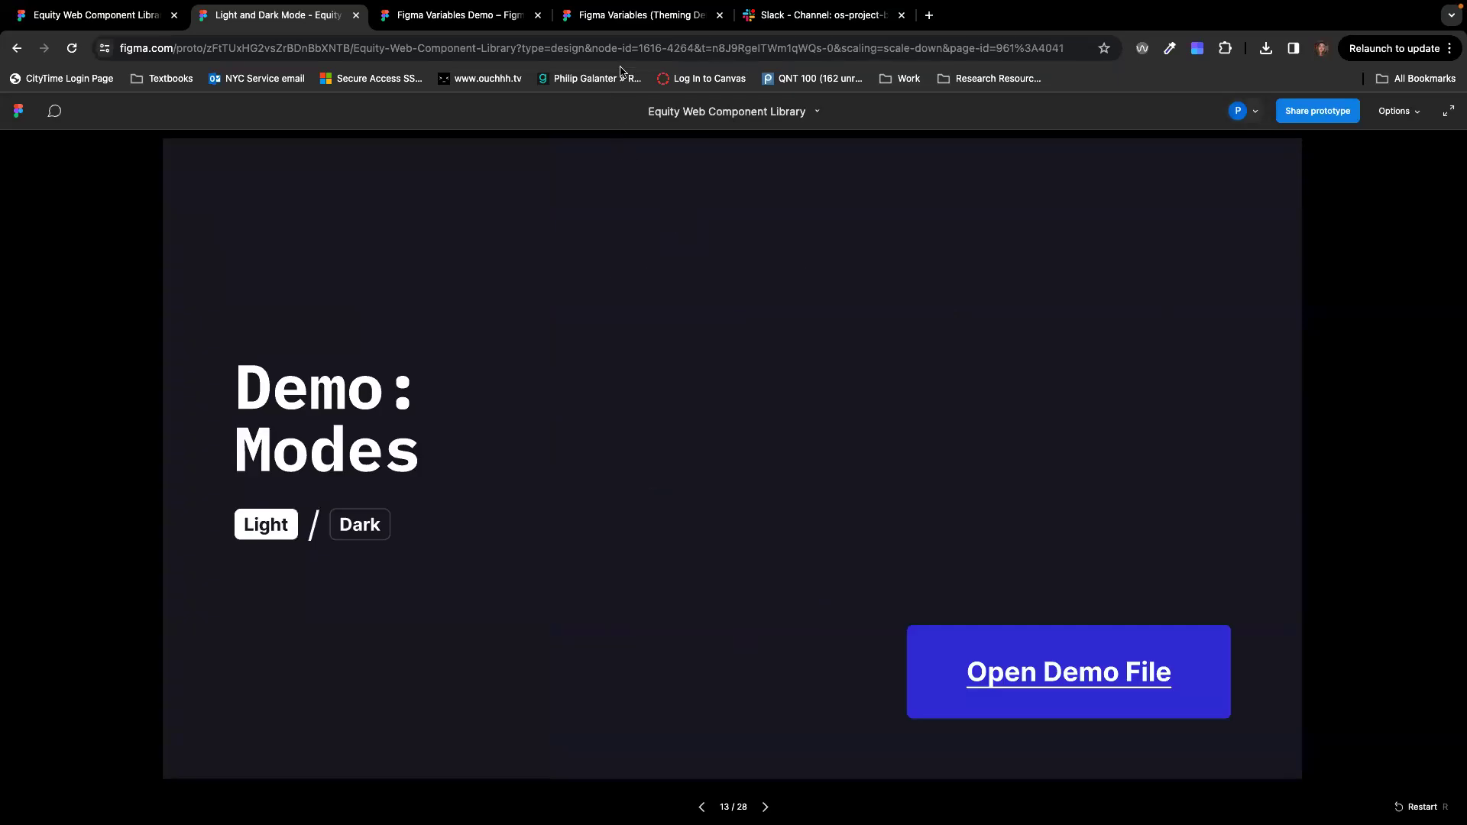
click(633, 17)
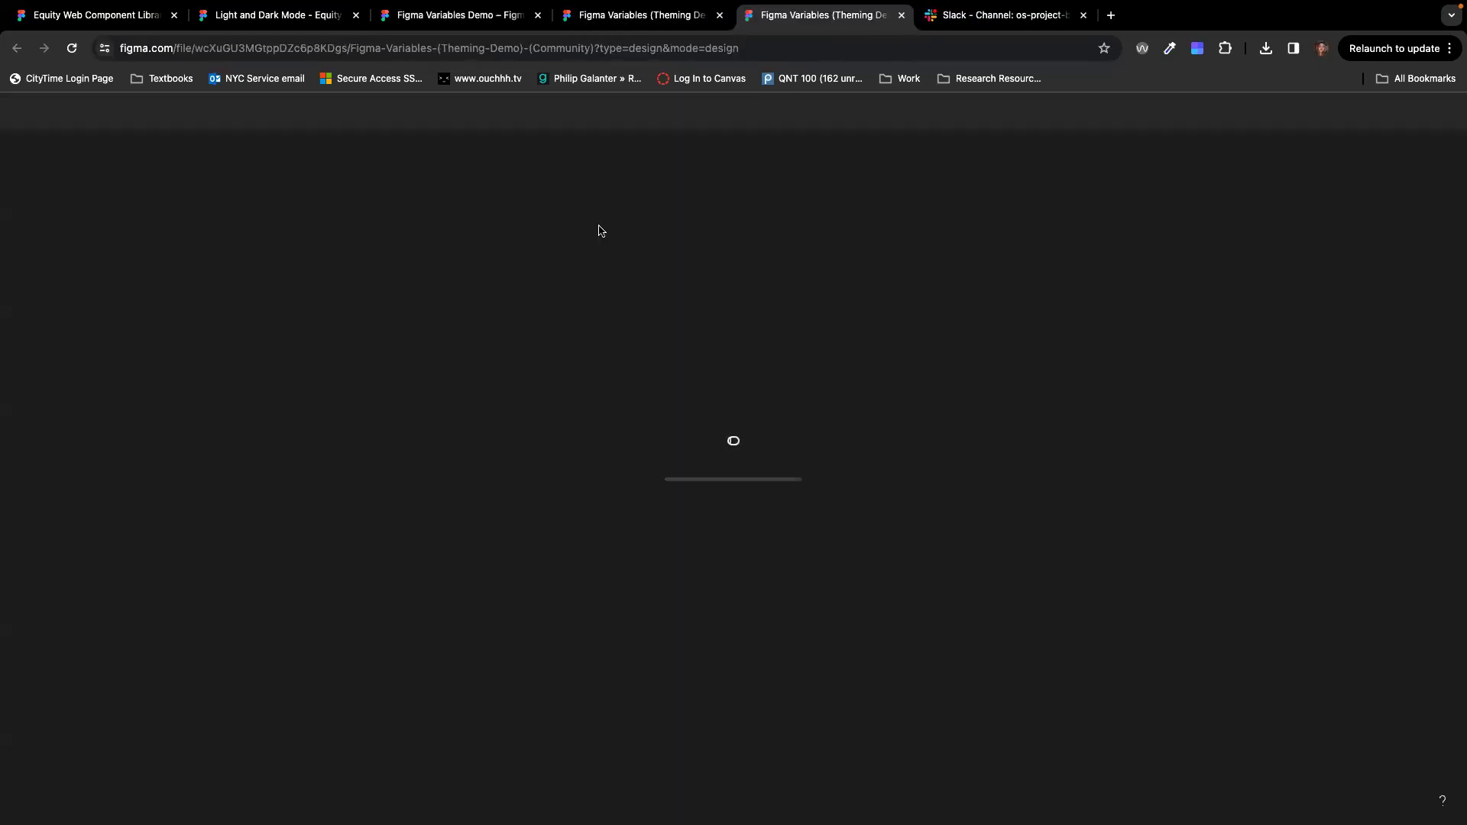
Step: Duplicate the Figma Variables (Theming Demo) file from the file-name options menu
scroll(1008, 213, up, 2)
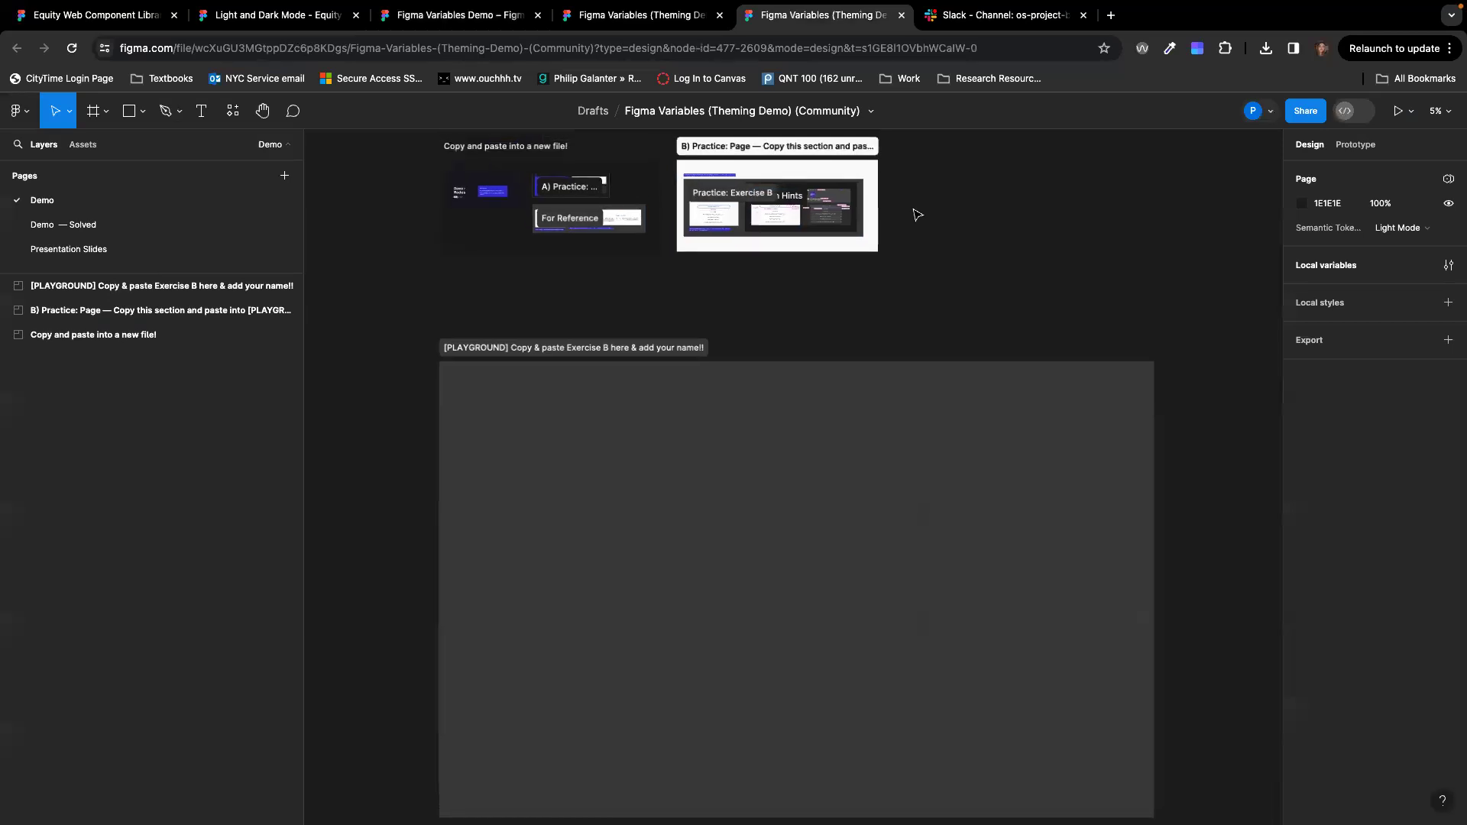
click(870, 111)
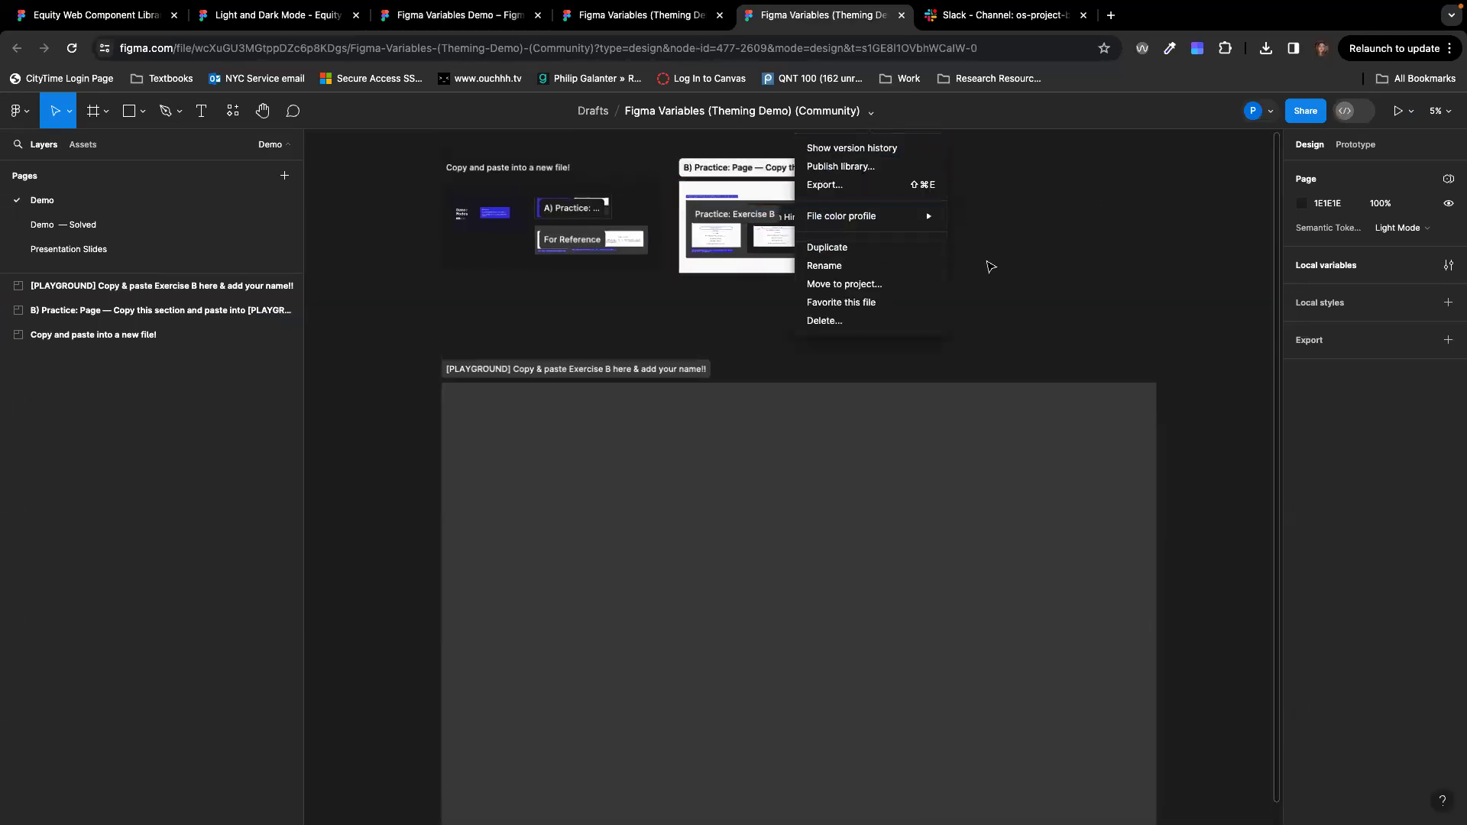
click(982, 265)
scroll(974, 267, up, 1)
scroll(972, 267, up, 5)
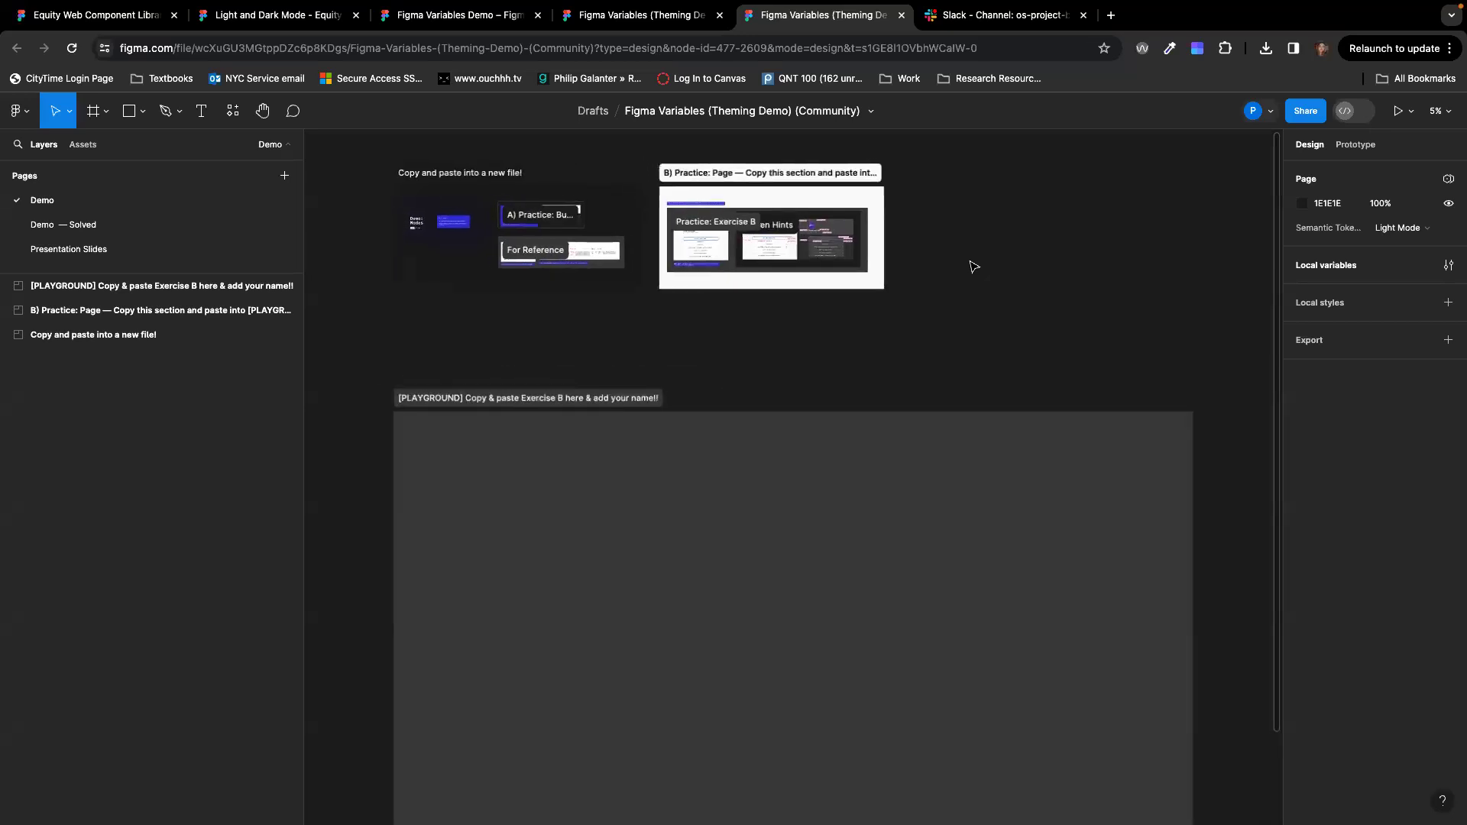
scroll(719, 267, up, 3)
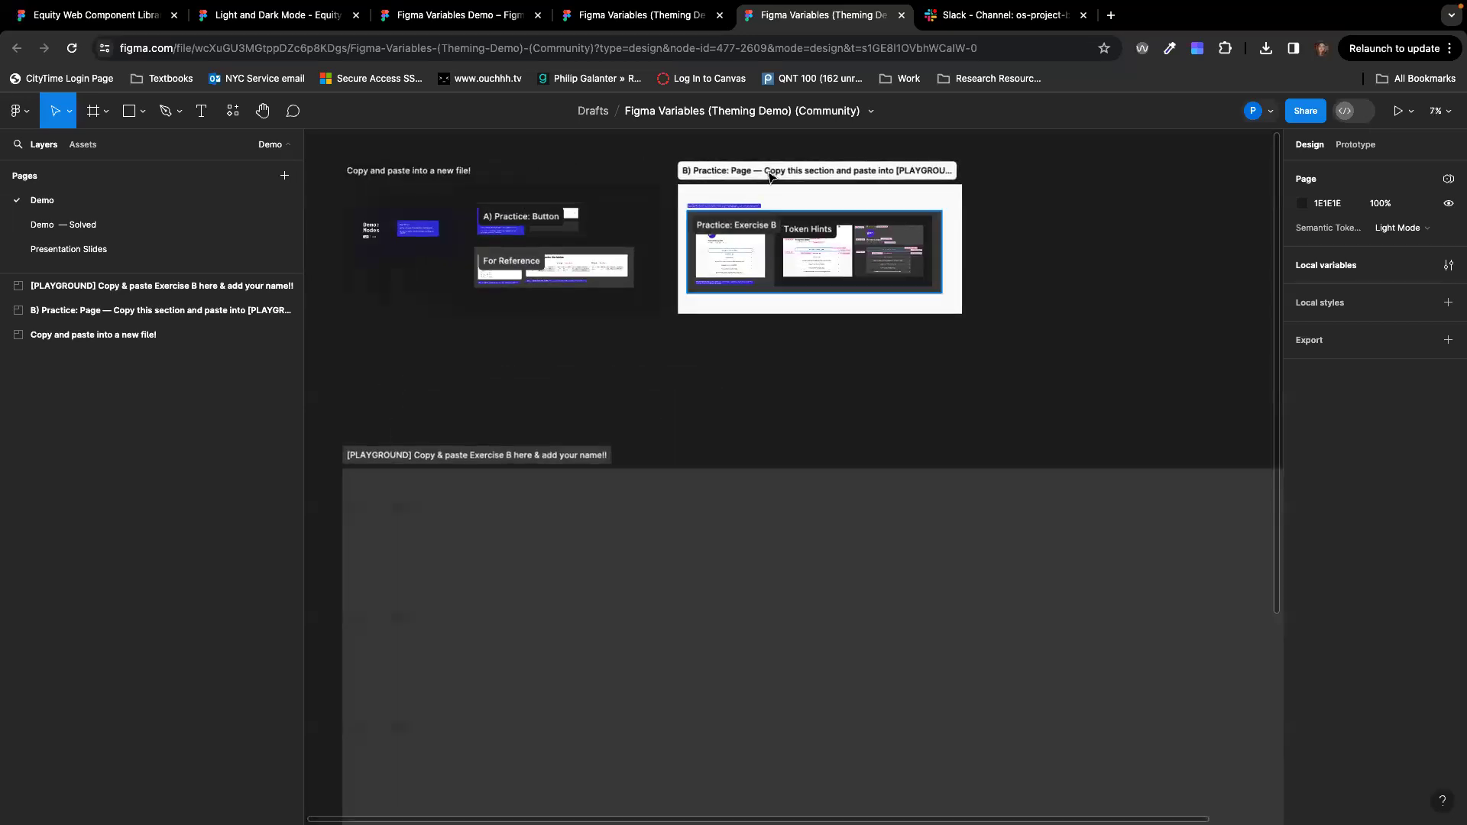
click(872, 112)
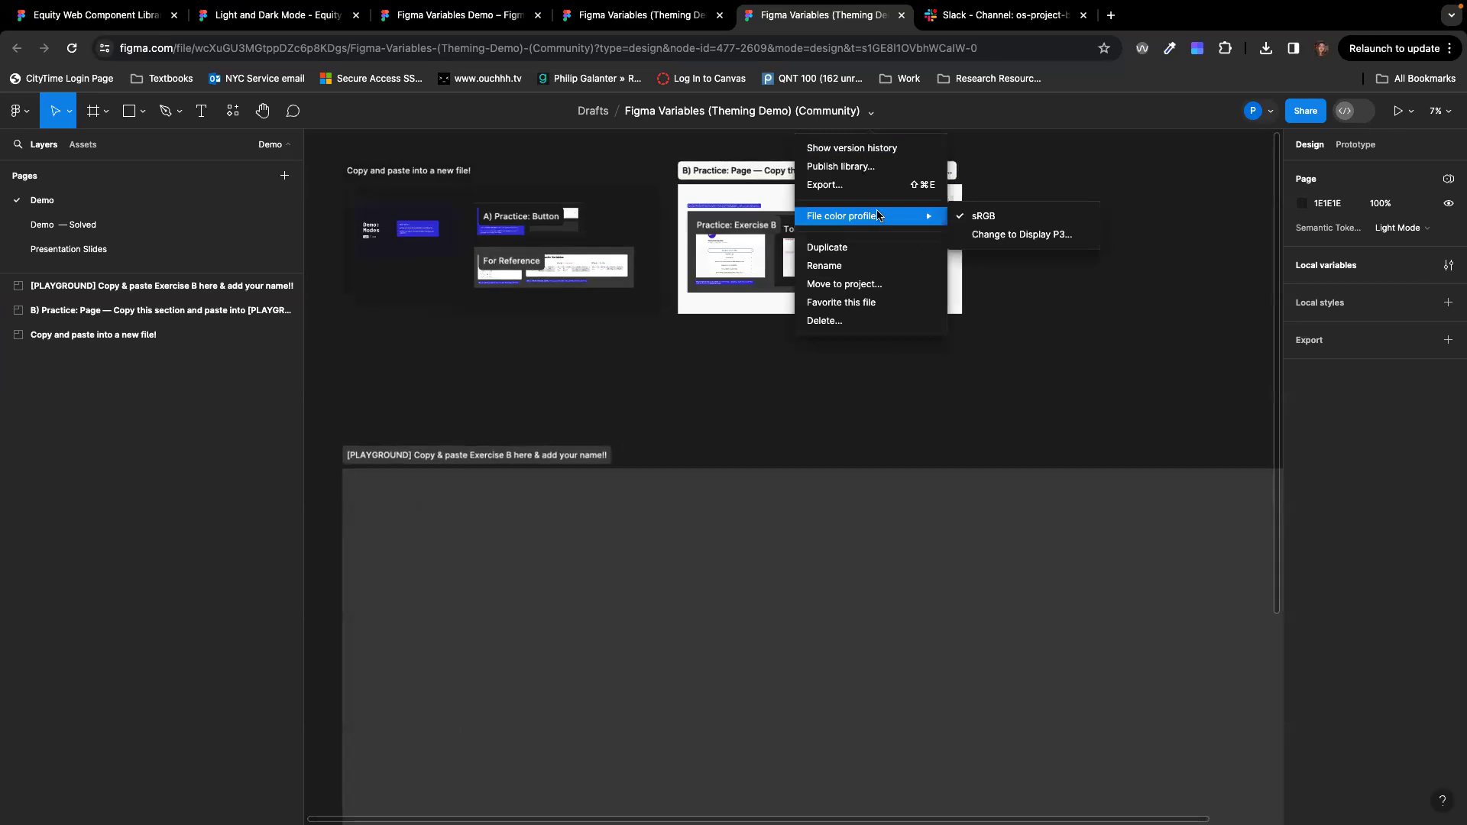
click(860, 246)
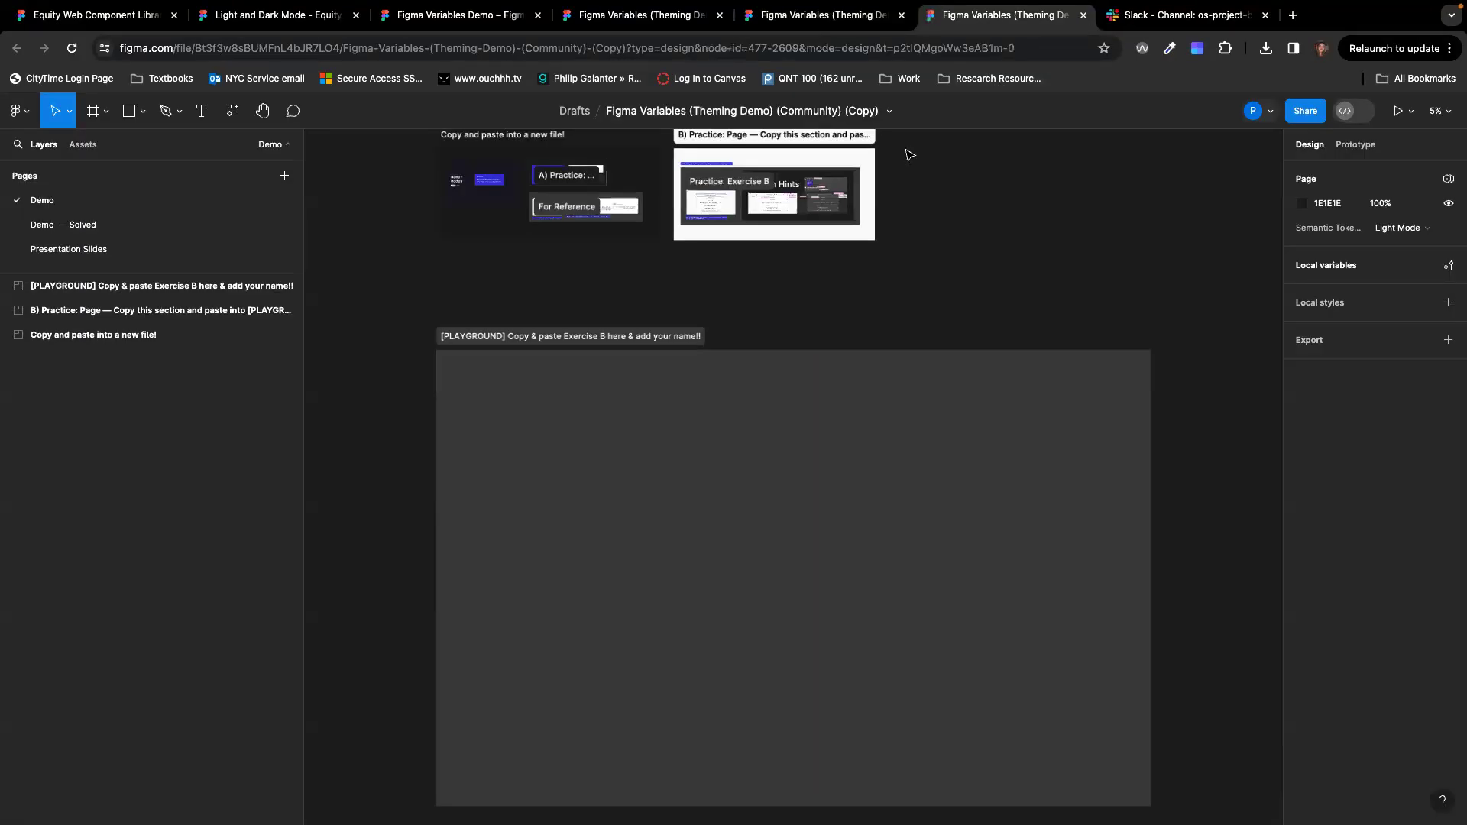
Step: Check the copied file's local variables, then close that window and return to the original file
scroll(933, 265, up, 2)
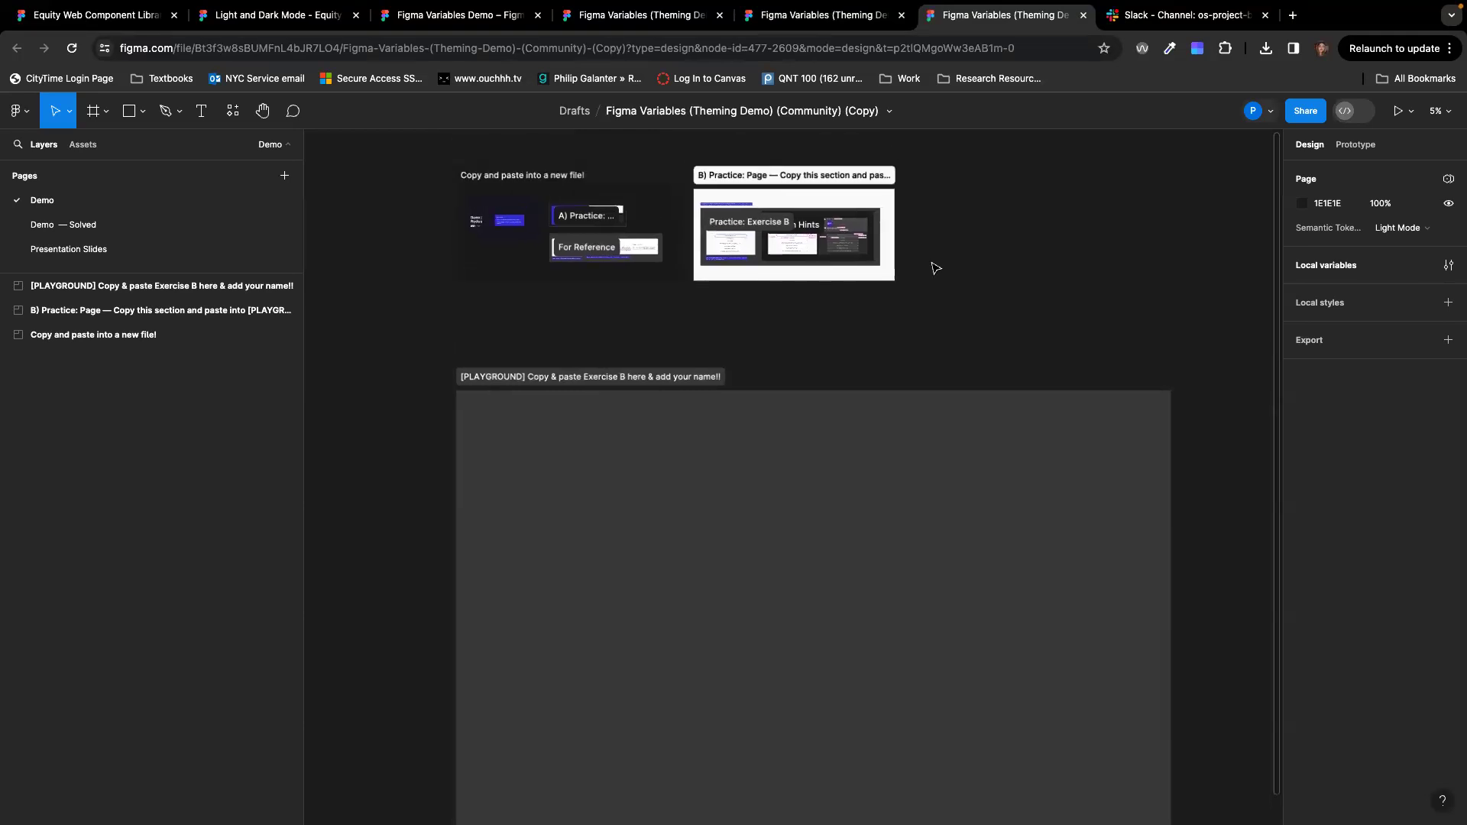
click(1446, 265)
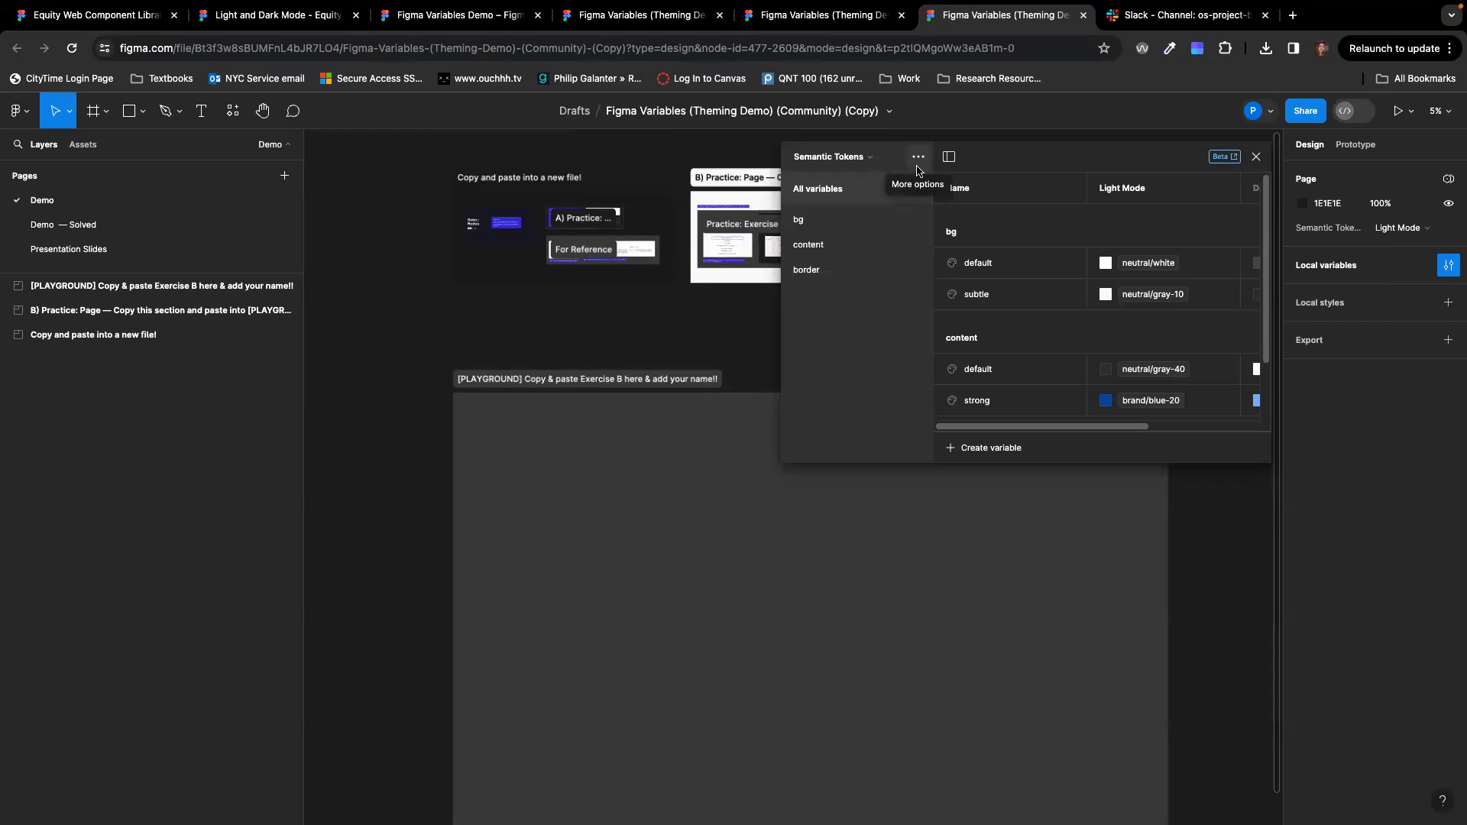
click(831, 27)
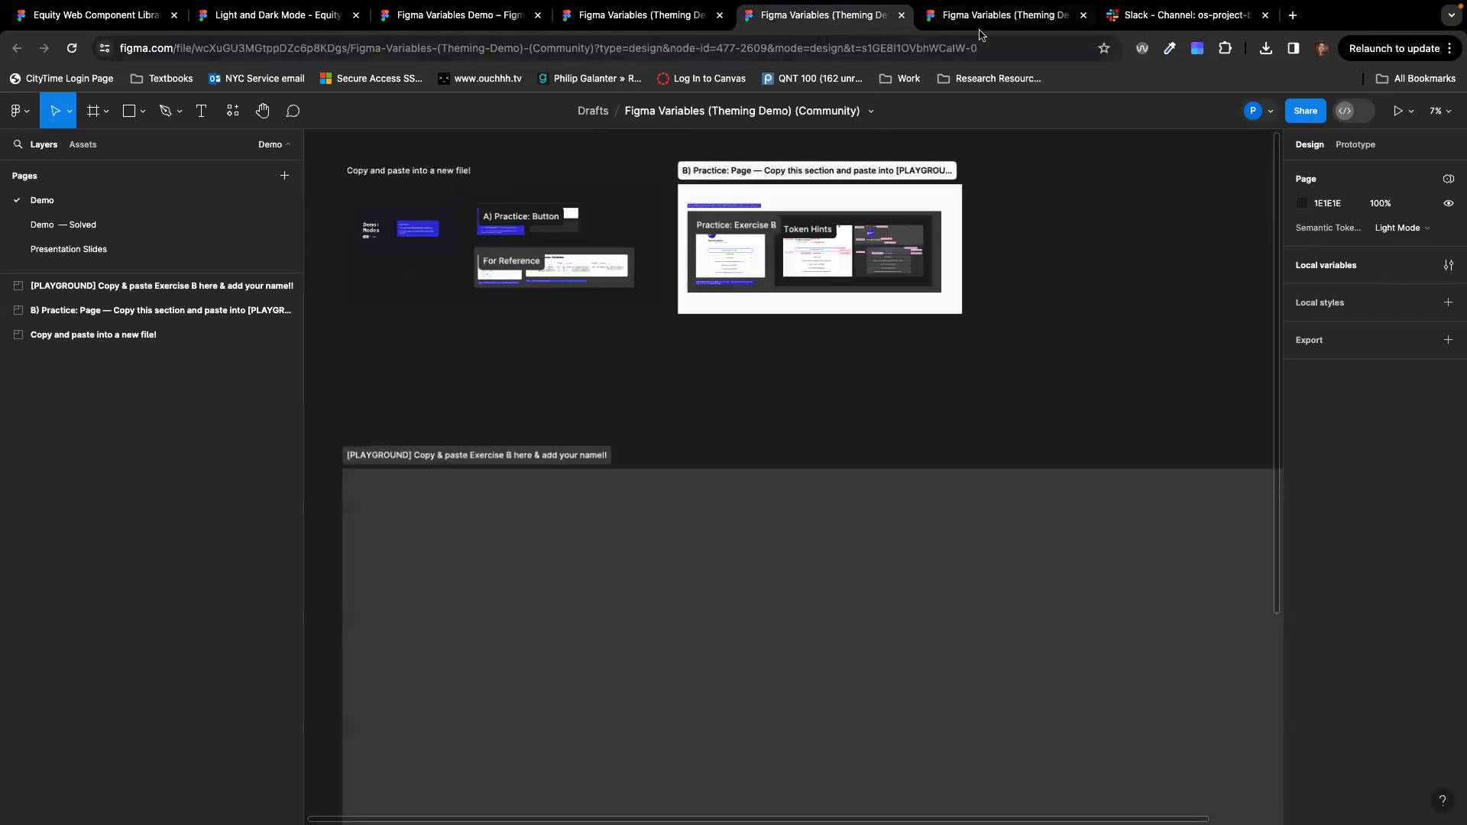
click(1065, 15)
click(1262, 165)
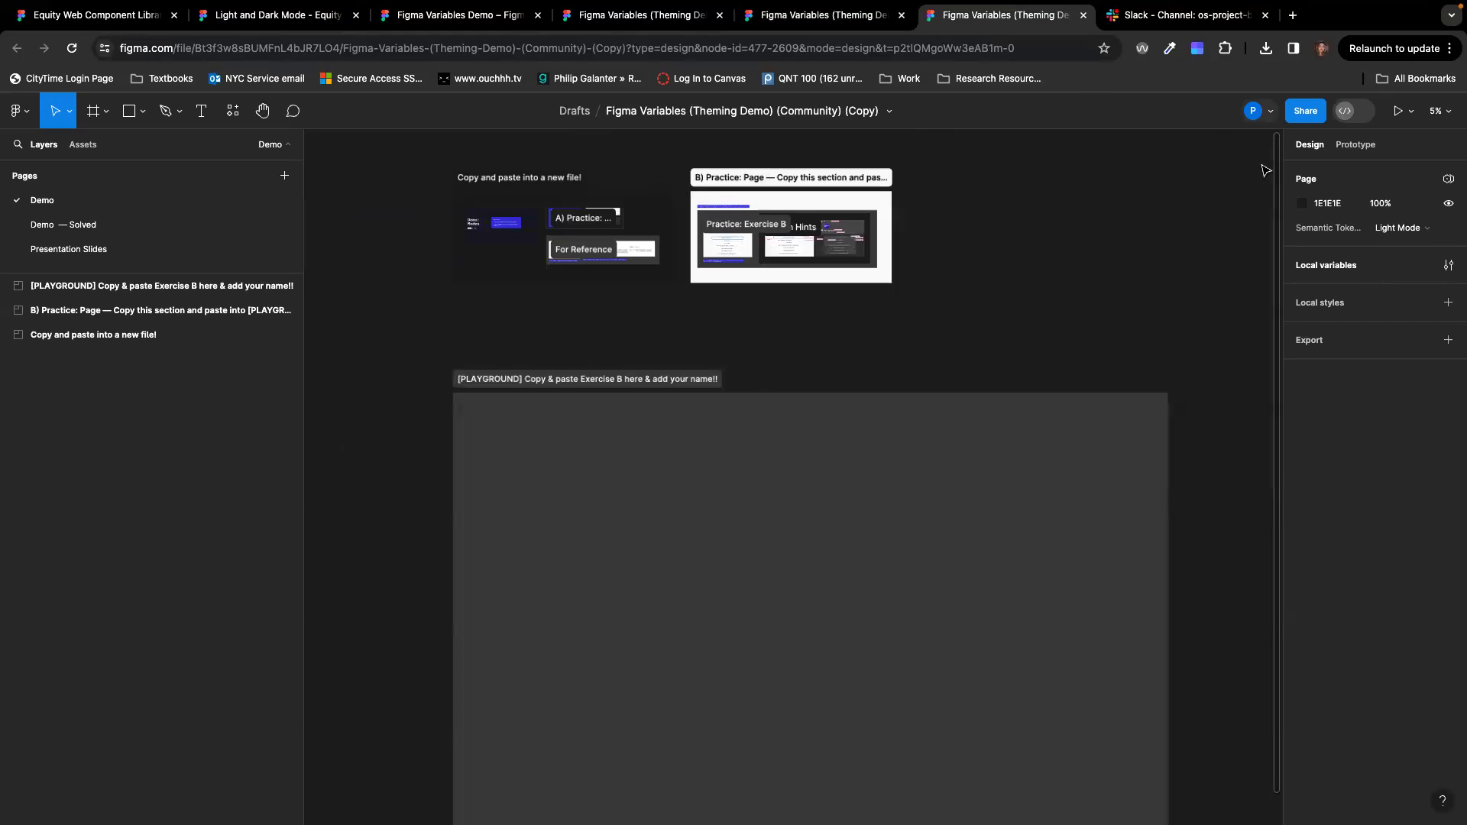
click(837, 30)
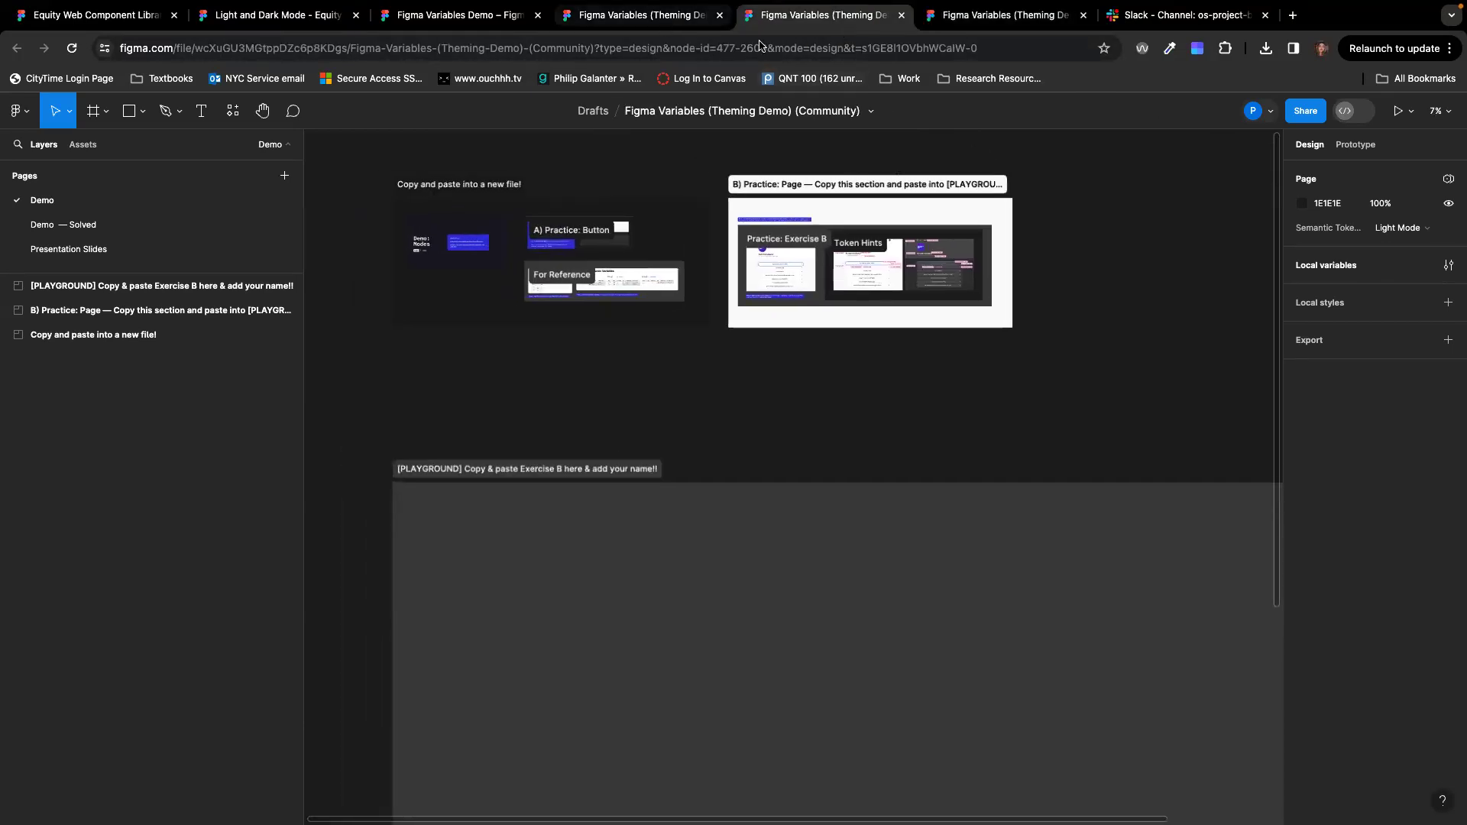
Step: Review the original file's options list, then switch to the duplicated (Copy) file
click(872, 113)
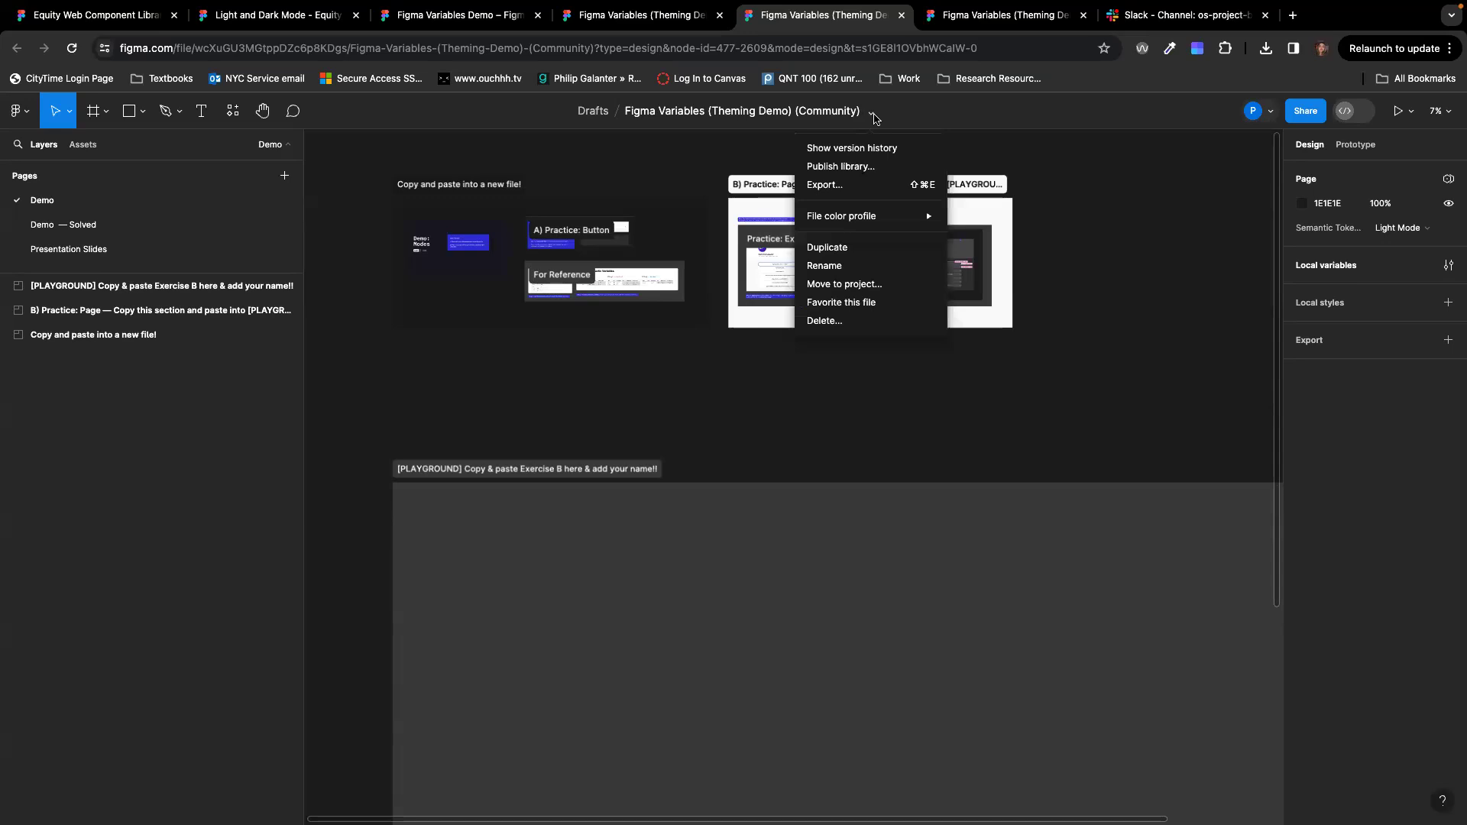
mouse_move(873, 218)
click(871, 121)
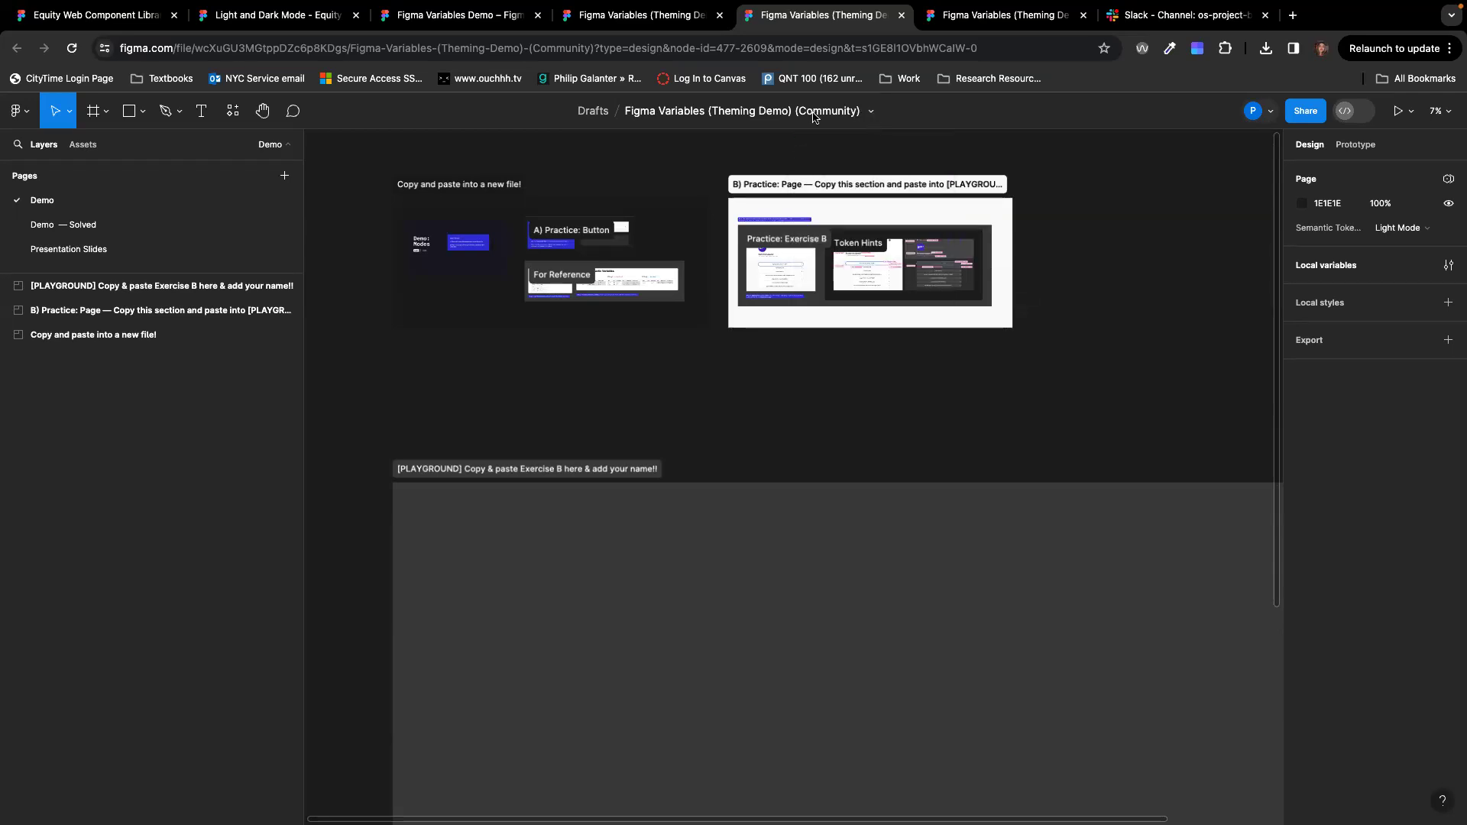
click(872, 115)
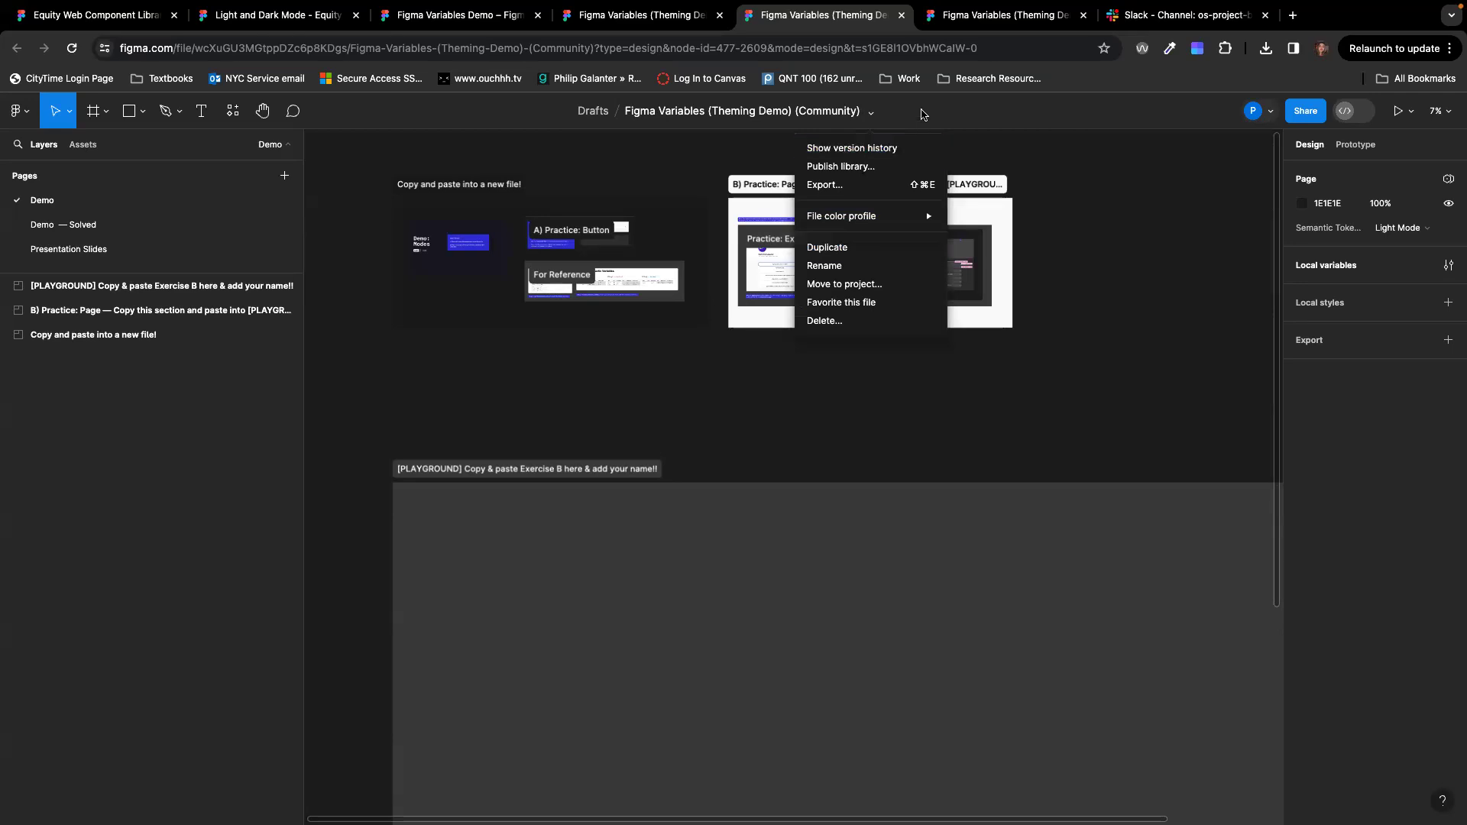
click(965, 16)
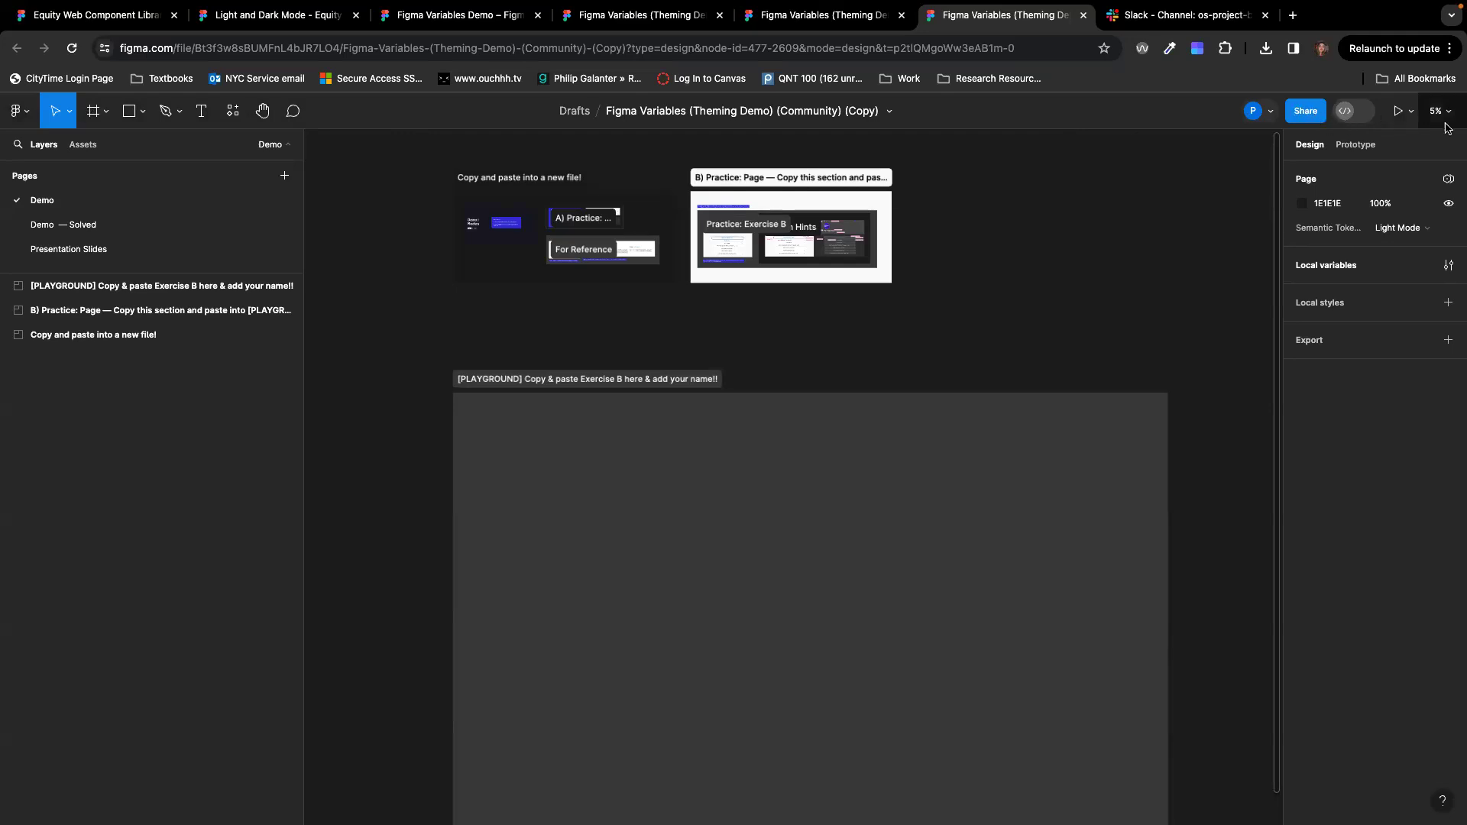
mouse_move(1347, 115)
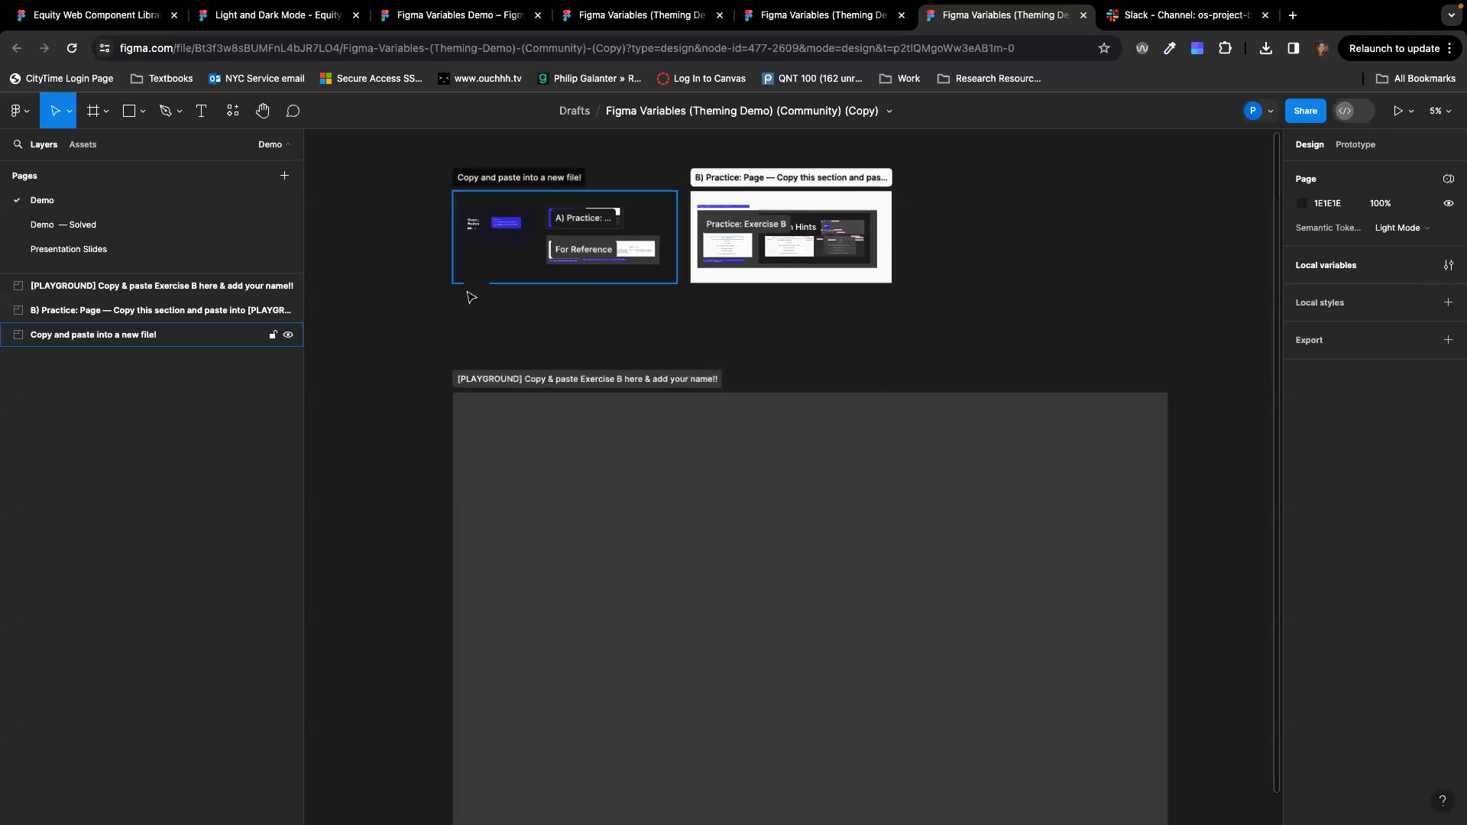
scroll(470, 313, down, 3)
scroll(470, 312, up, 3)
scroll(473, 317, down, 1)
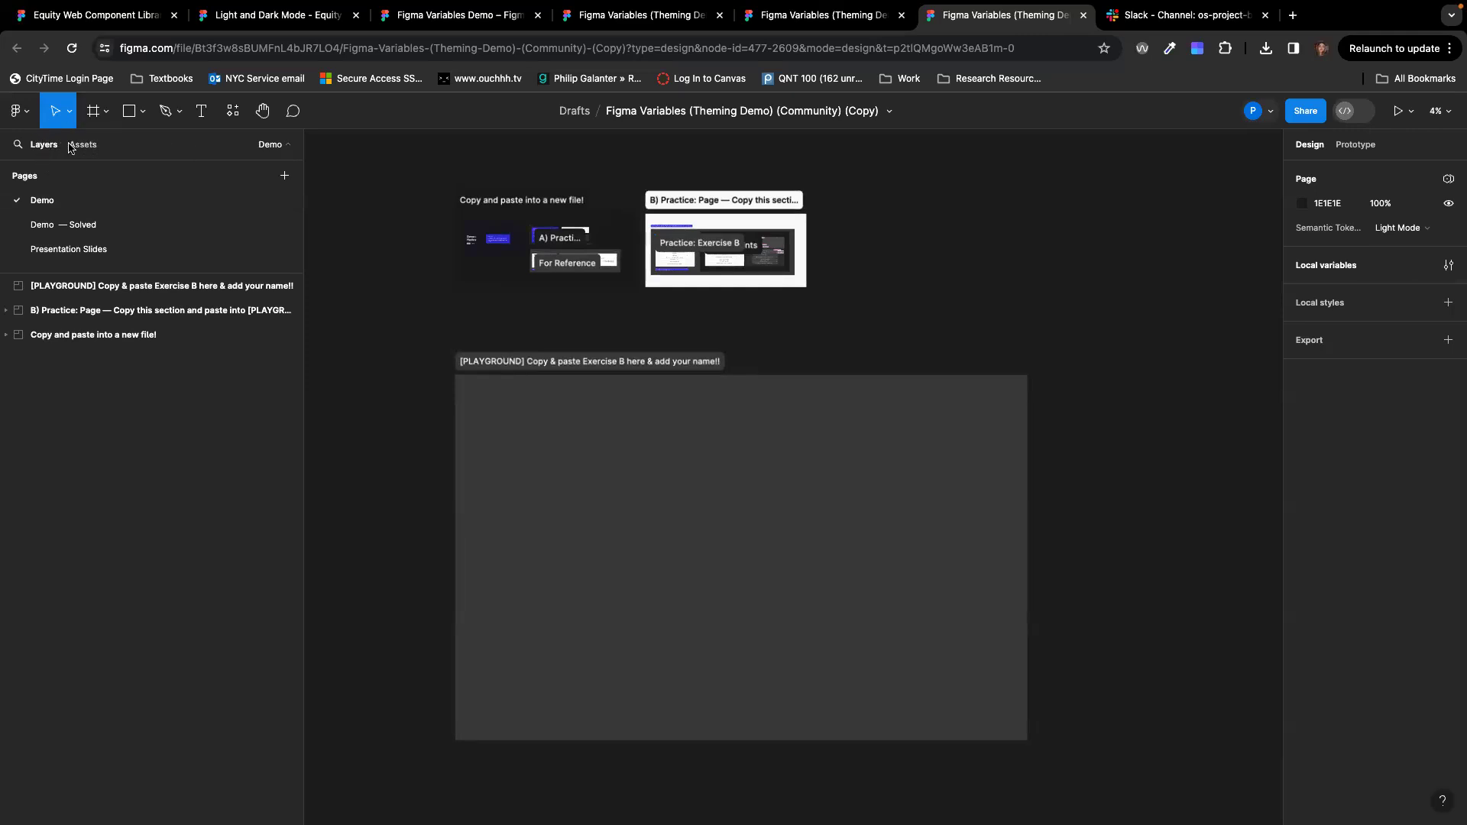
click(288, 145)
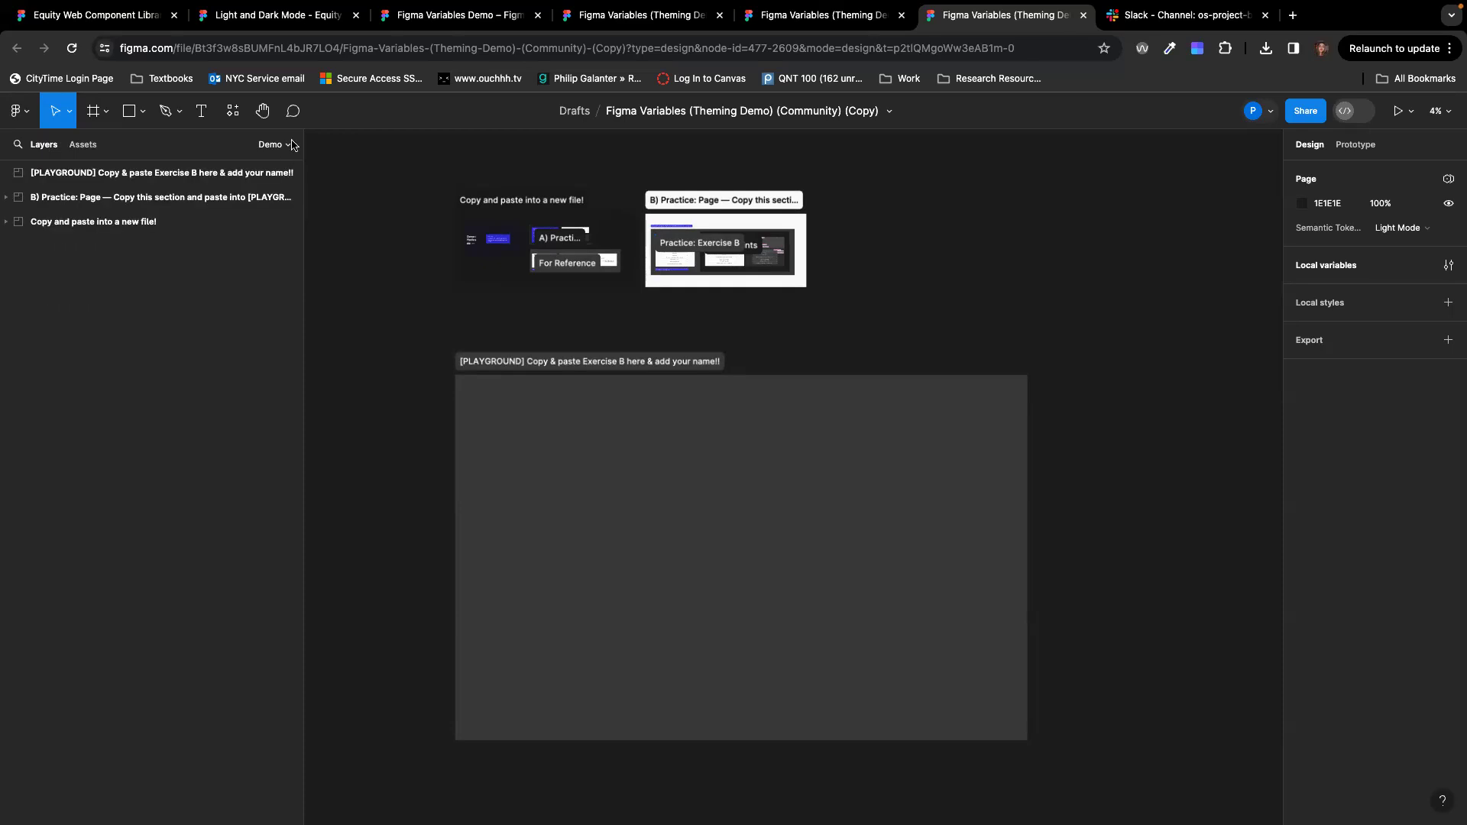
click(289, 145)
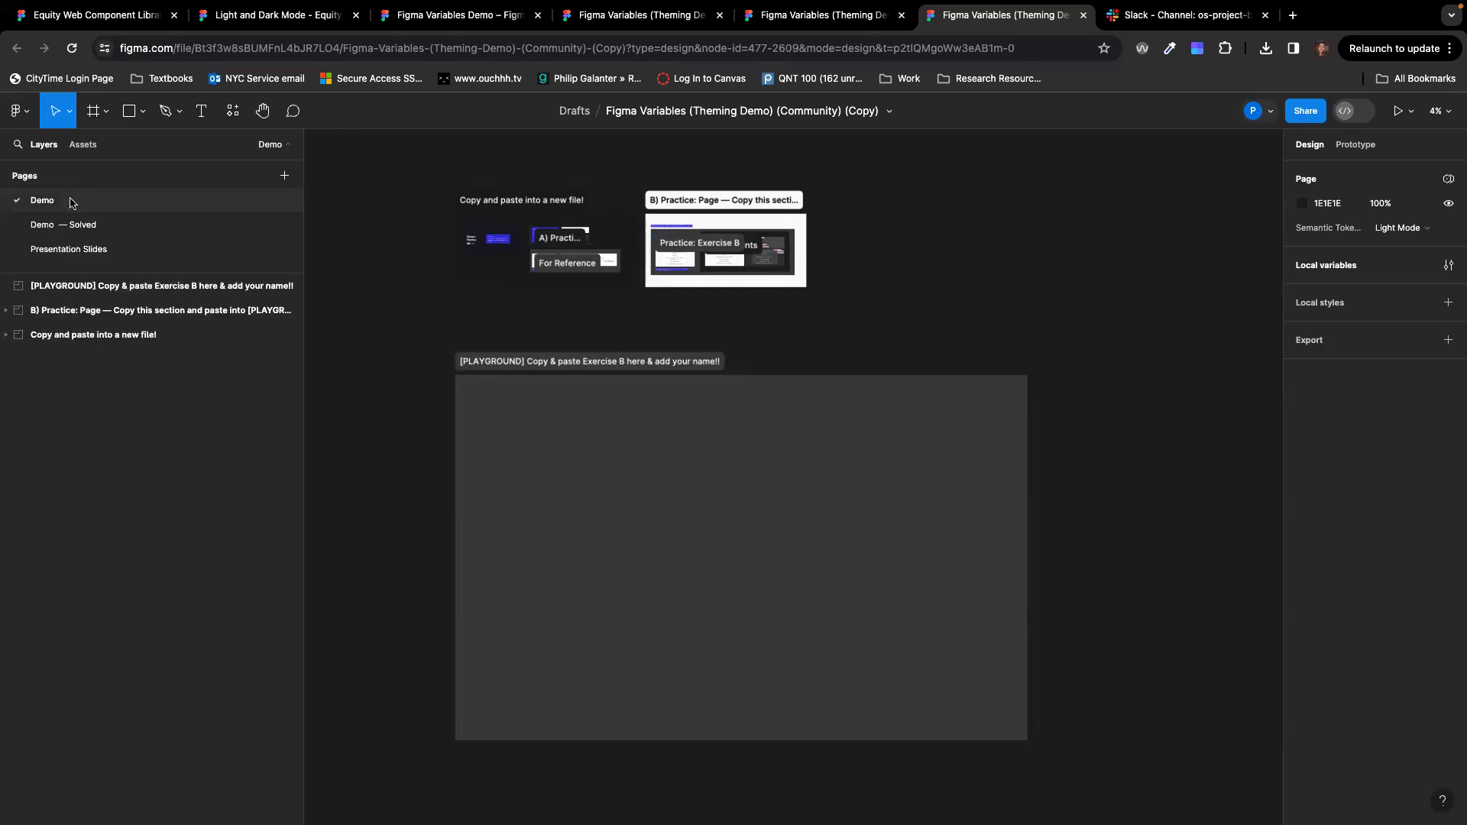
click(51, 228)
click(55, 244)
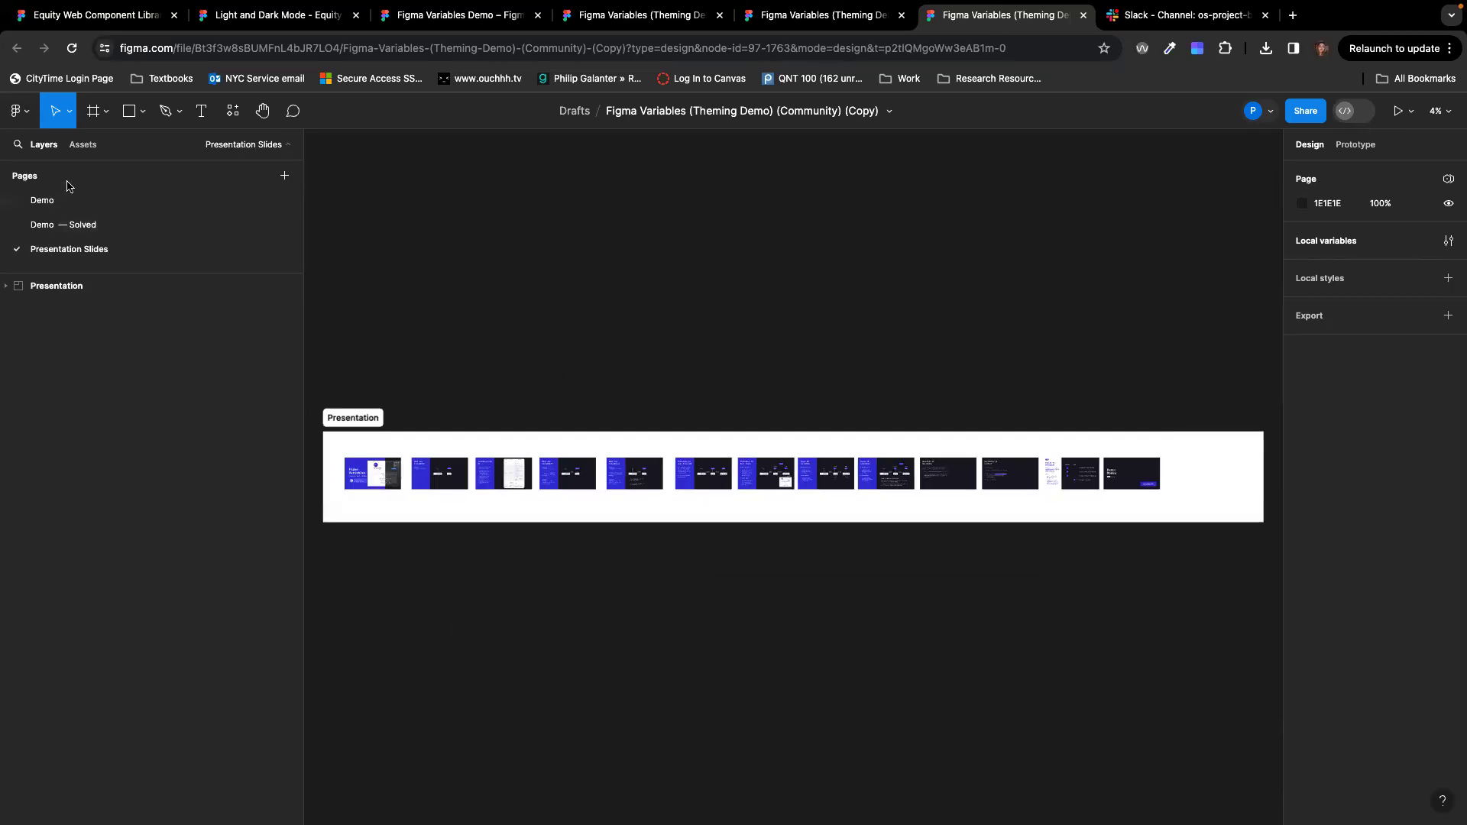
click(66, 200)
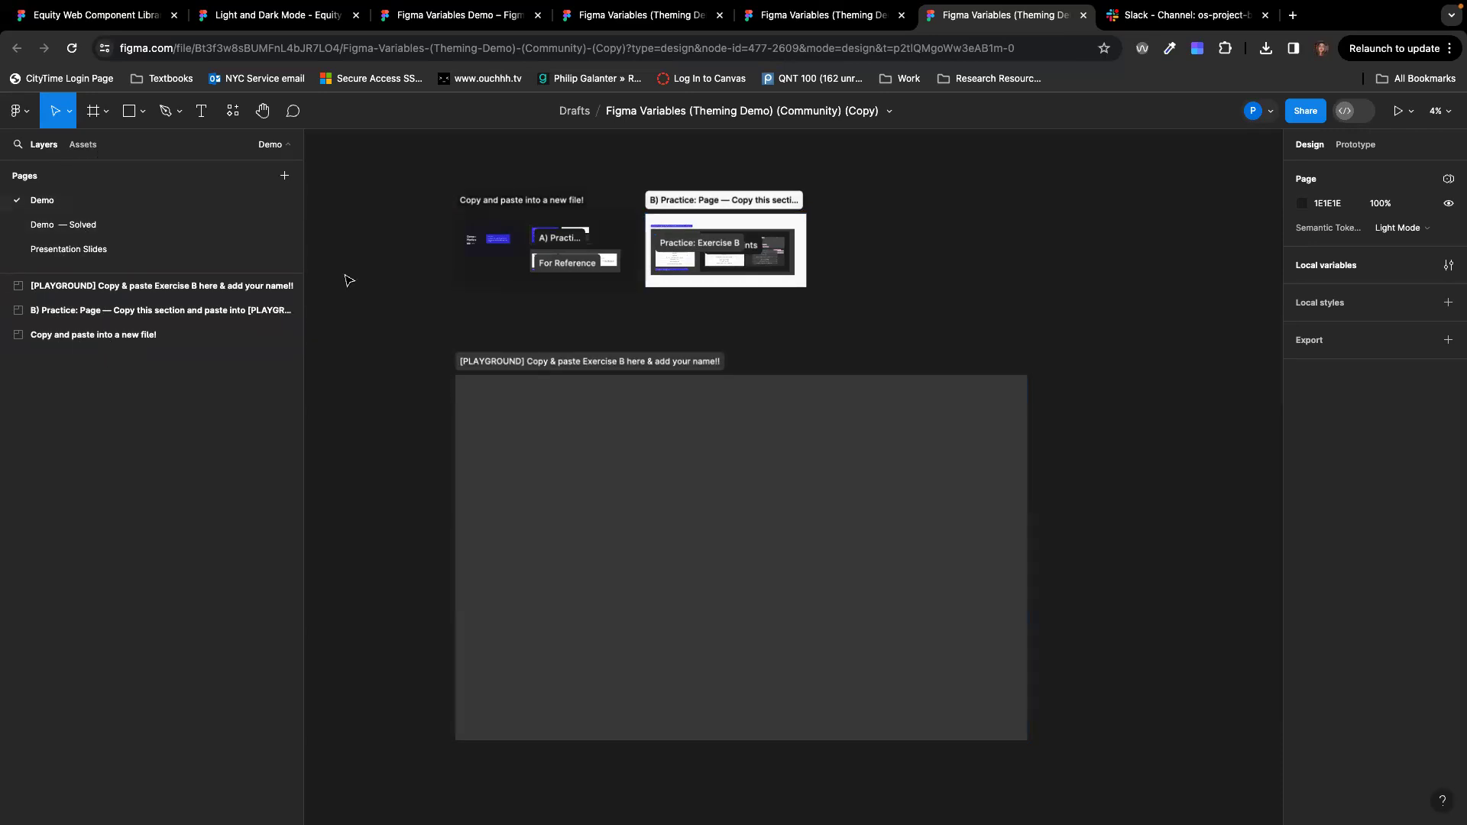
Step: Zoom to about 16% and frame Start here!, A) Practice: Button and For Reference
scroll(351, 277, up, 2)
scroll(409, 274, up, 3)
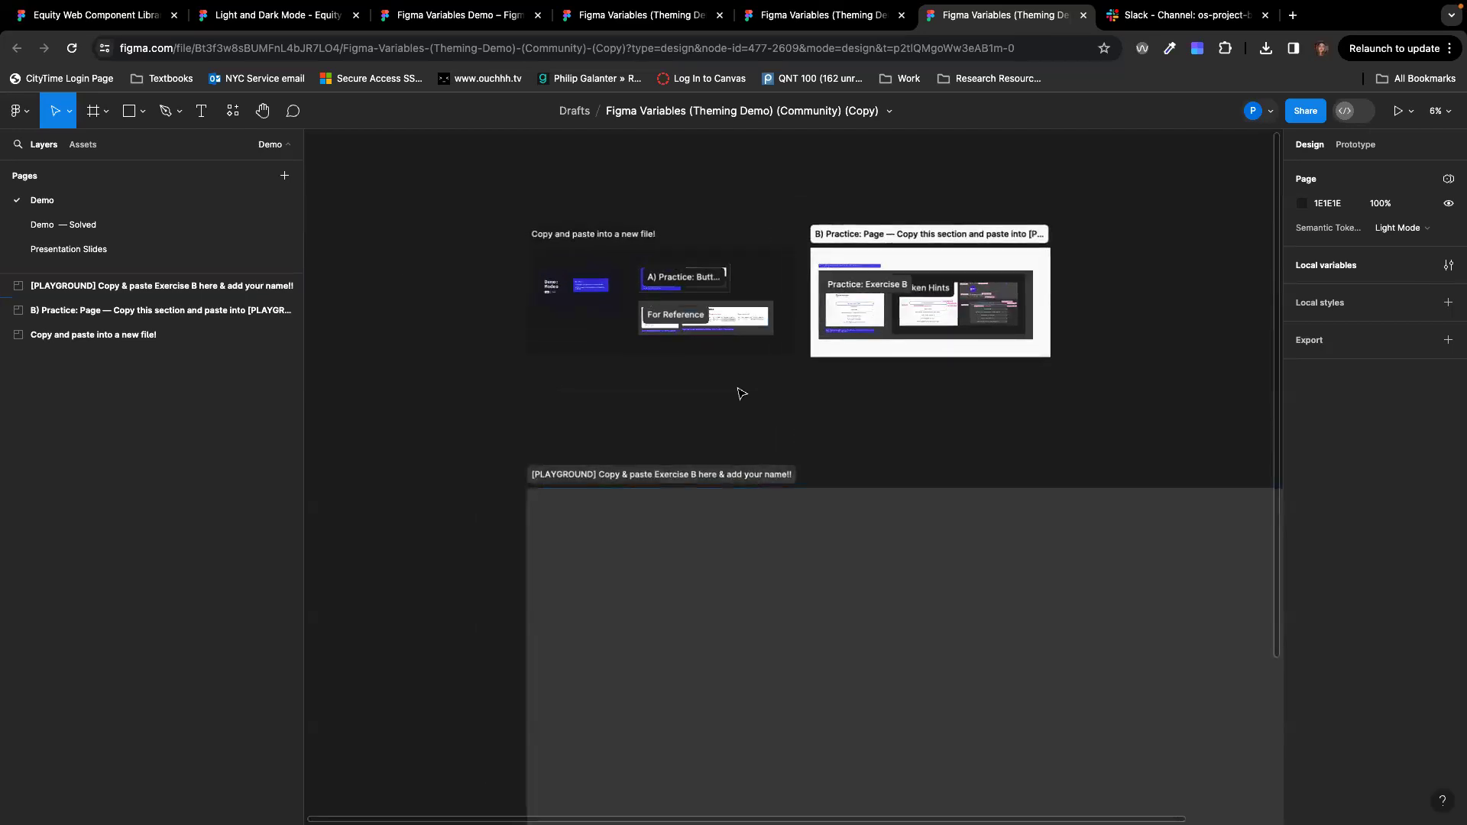
scroll(741, 394, up, 2)
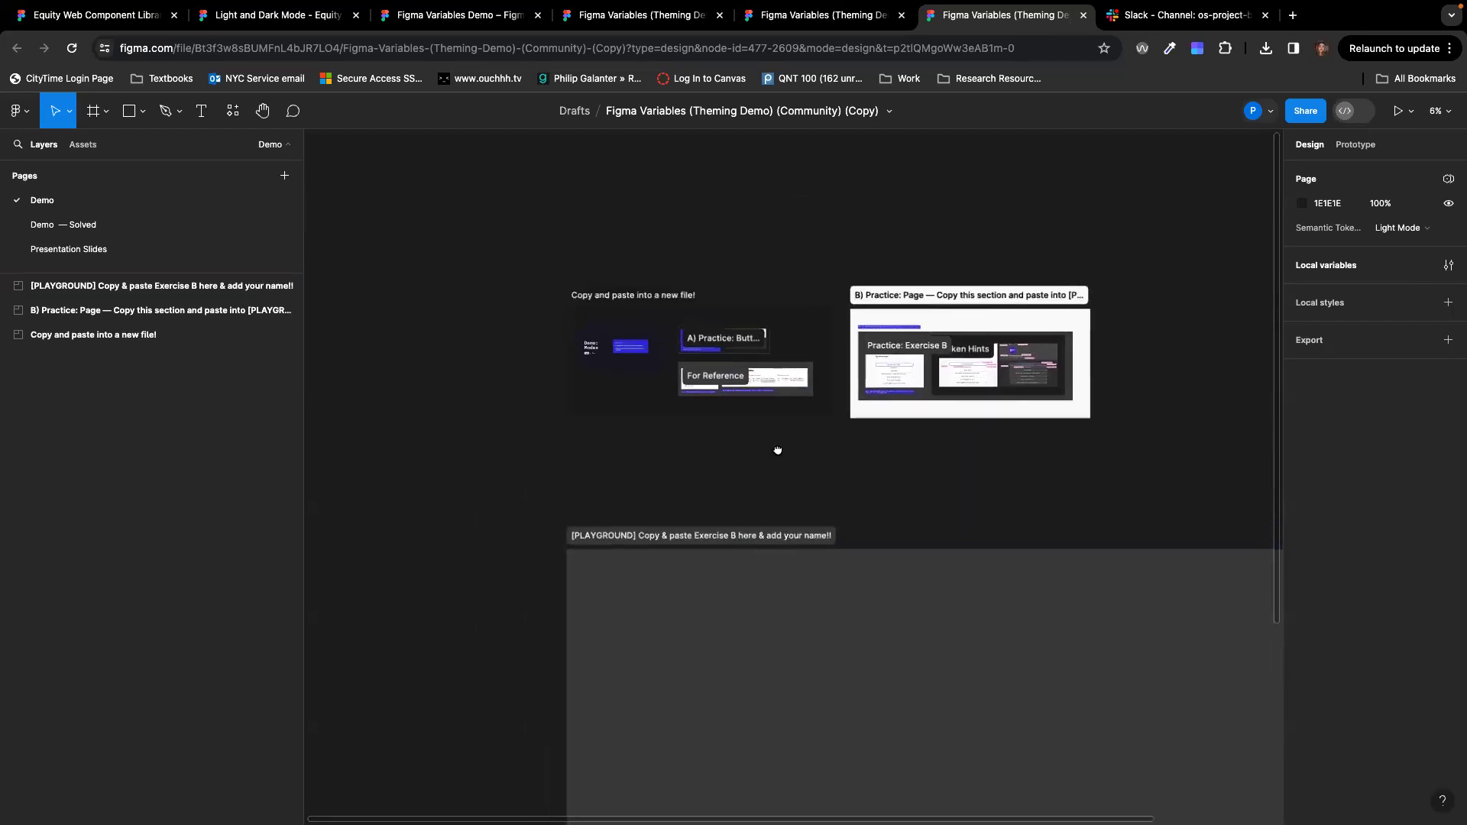
scroll(703, 356, up, 5)
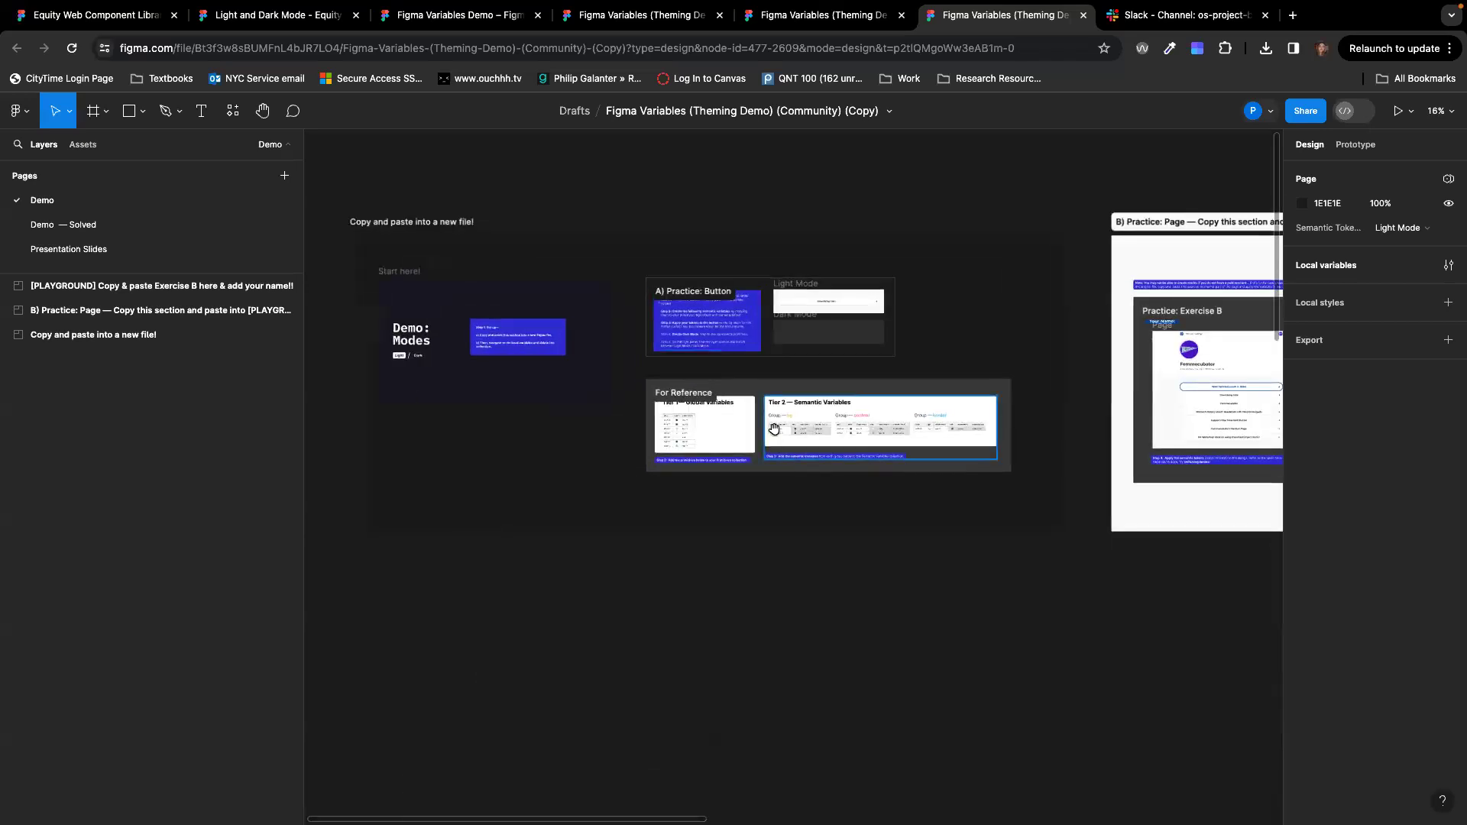
drag(822, 444, 835, 448)
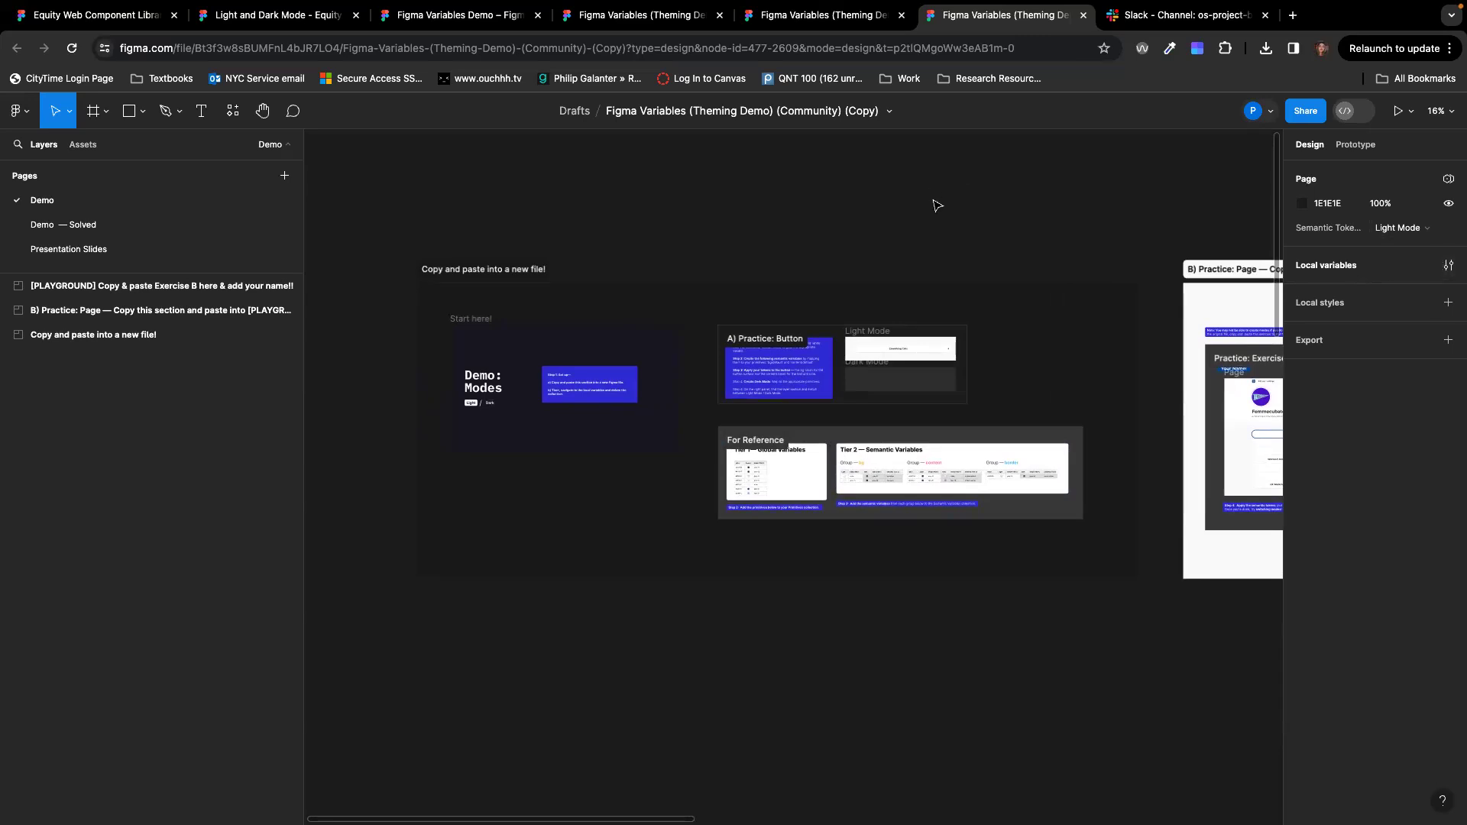
click(781, 337)
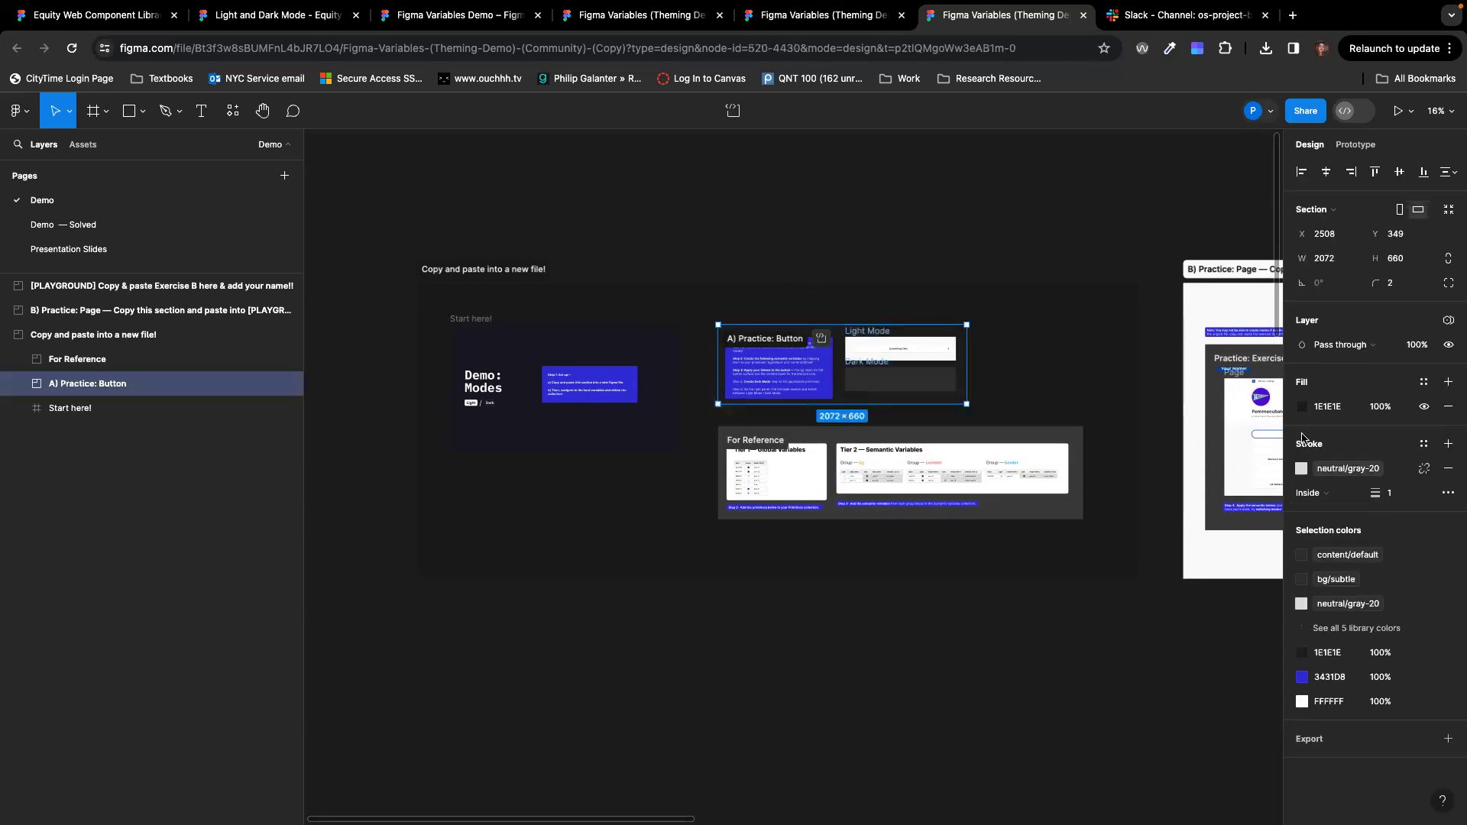
click(961, 187)
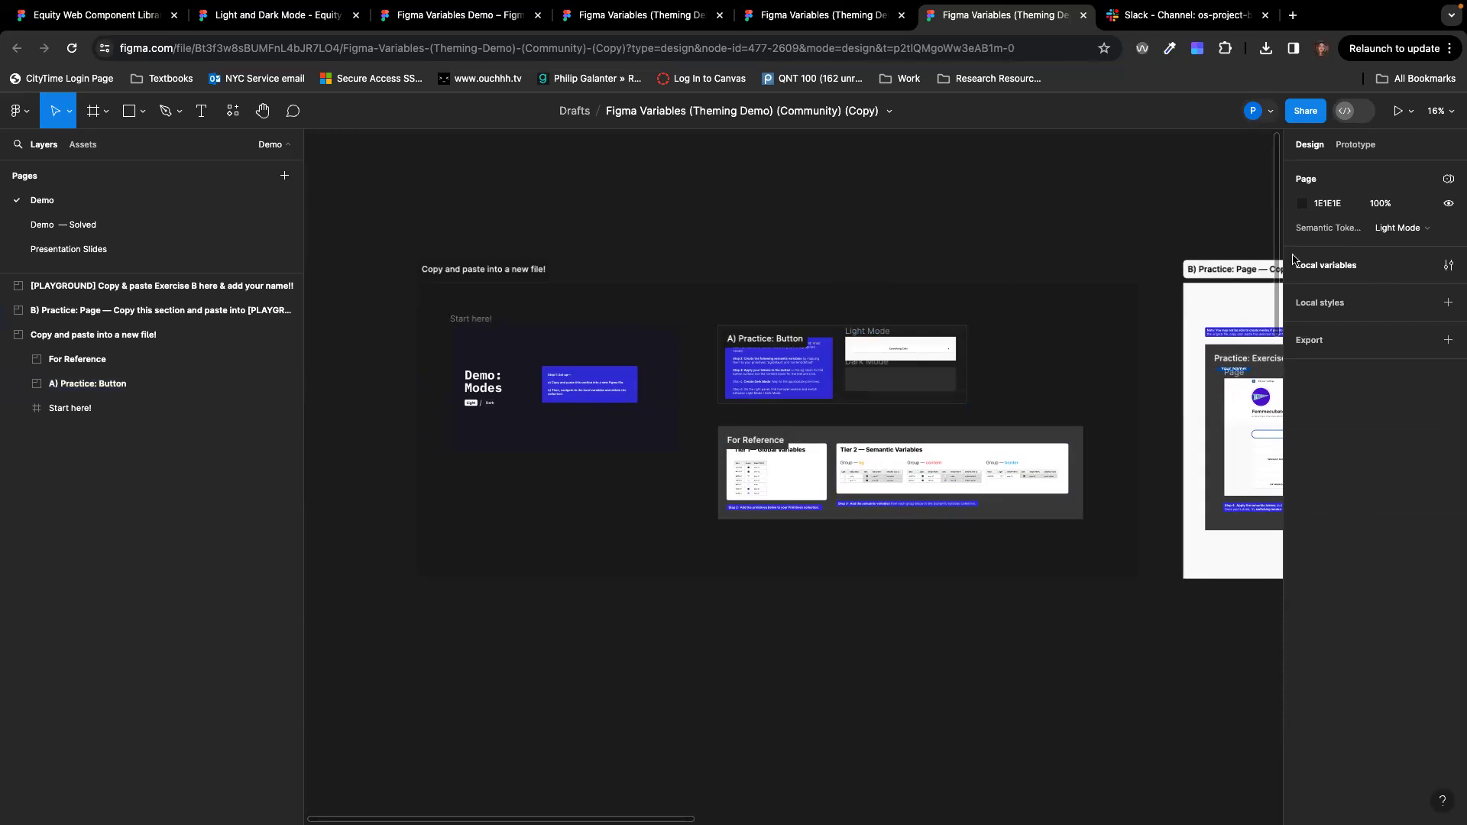
click(1446, 266)
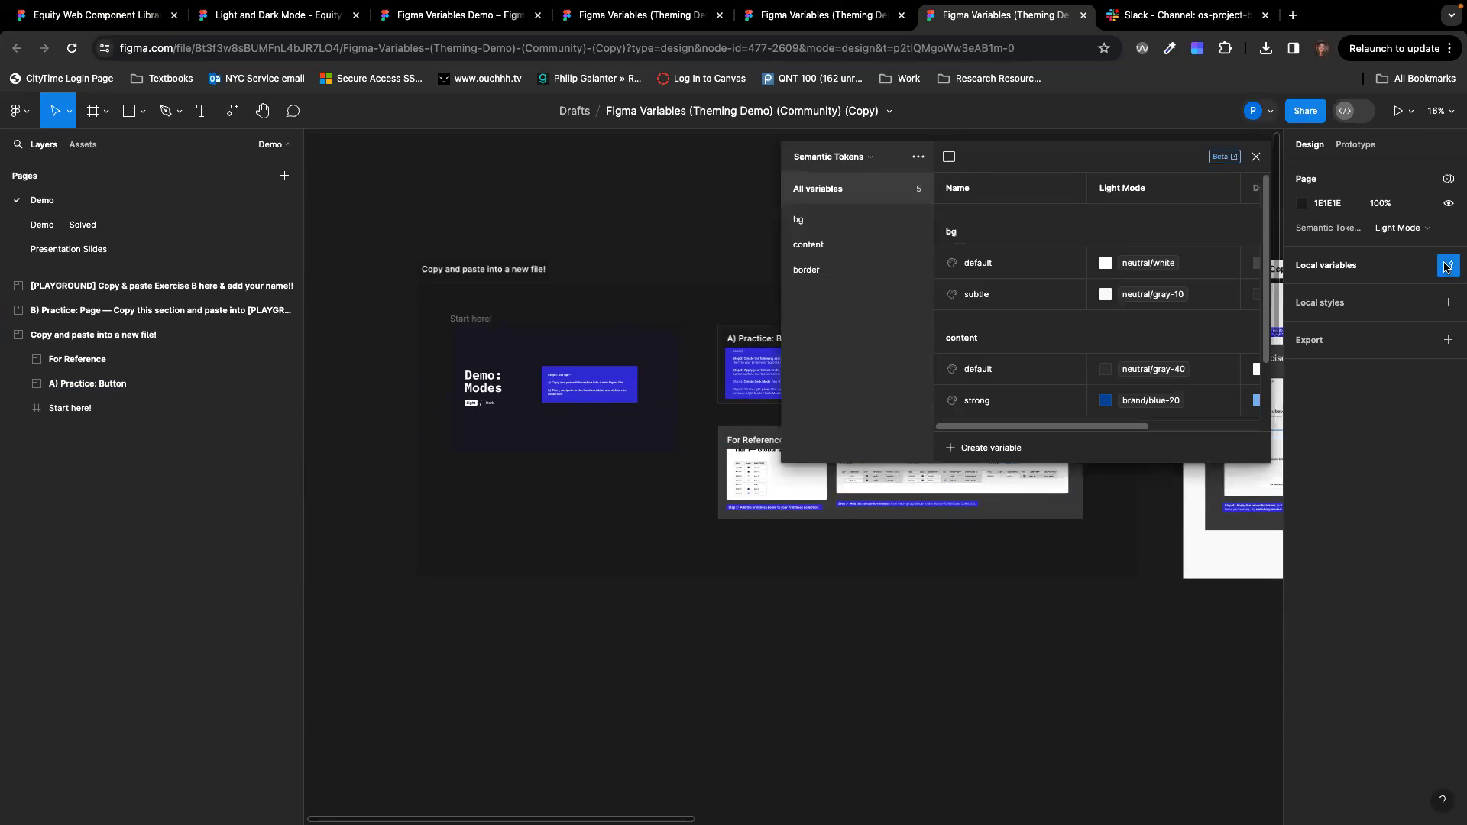
scroll(1208, 205, right, 3)
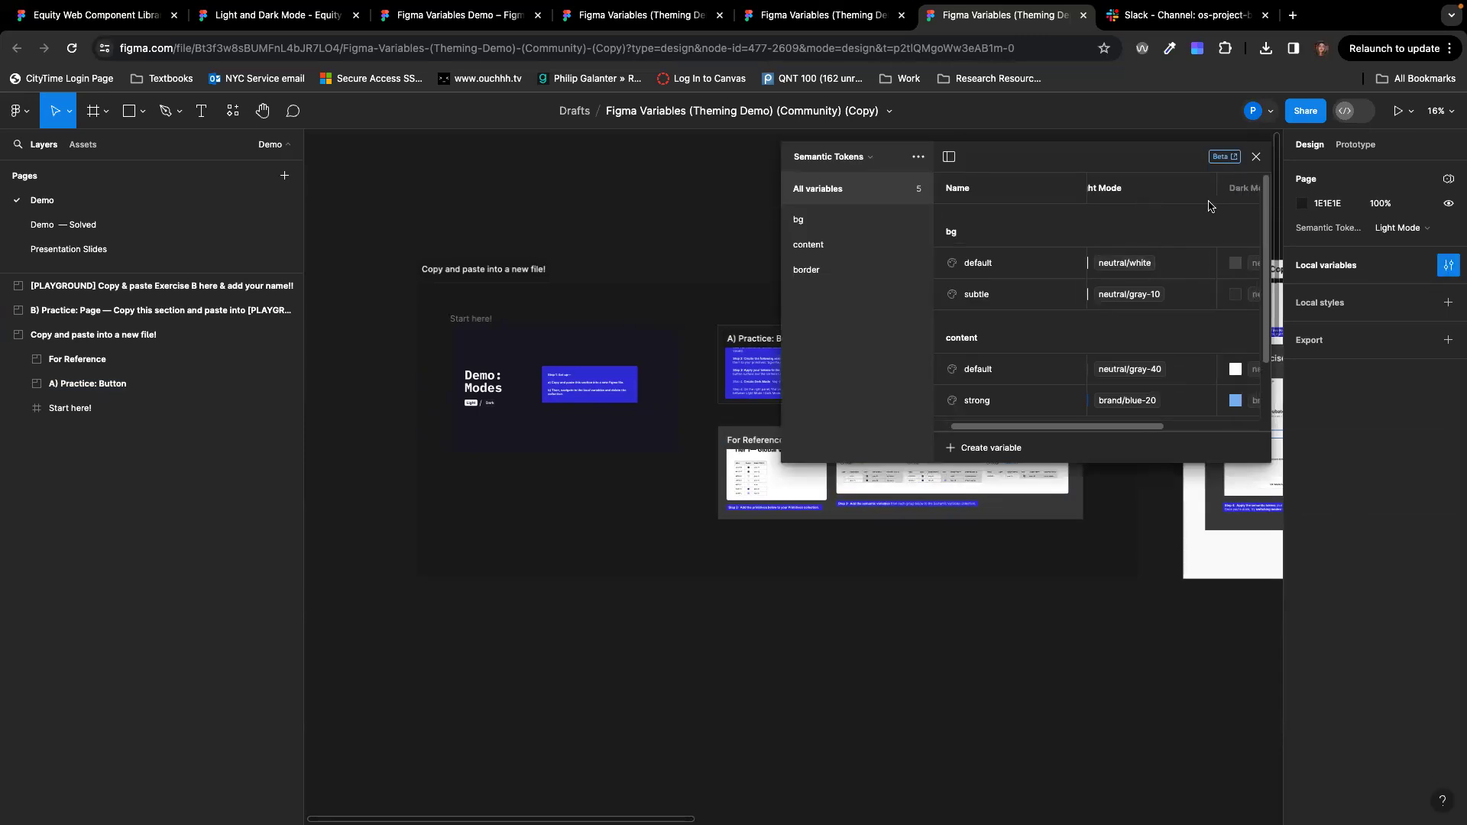
scroll(1207, 205, left, 3)
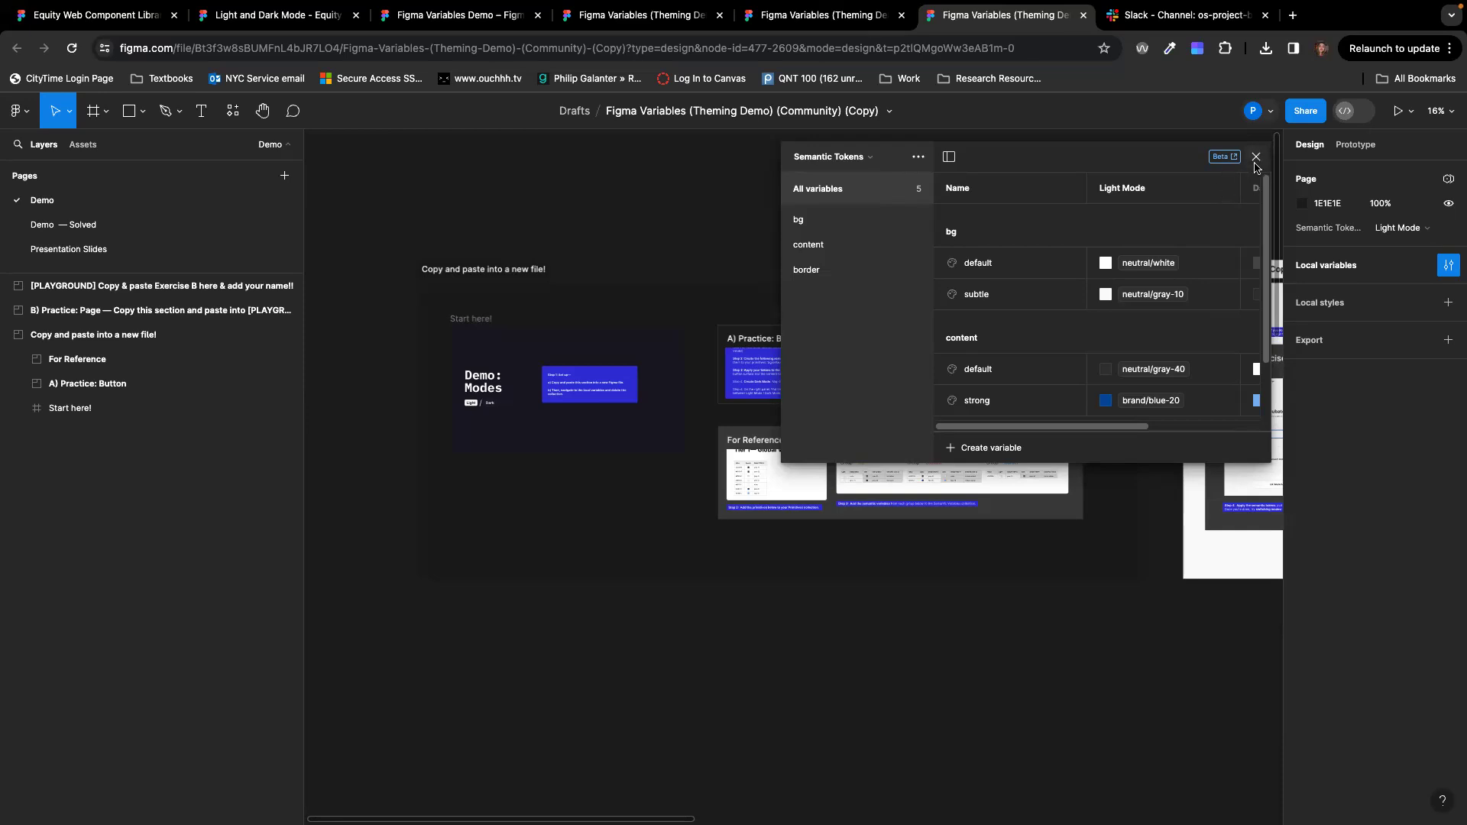
scroll(1159, 224, right, 3)
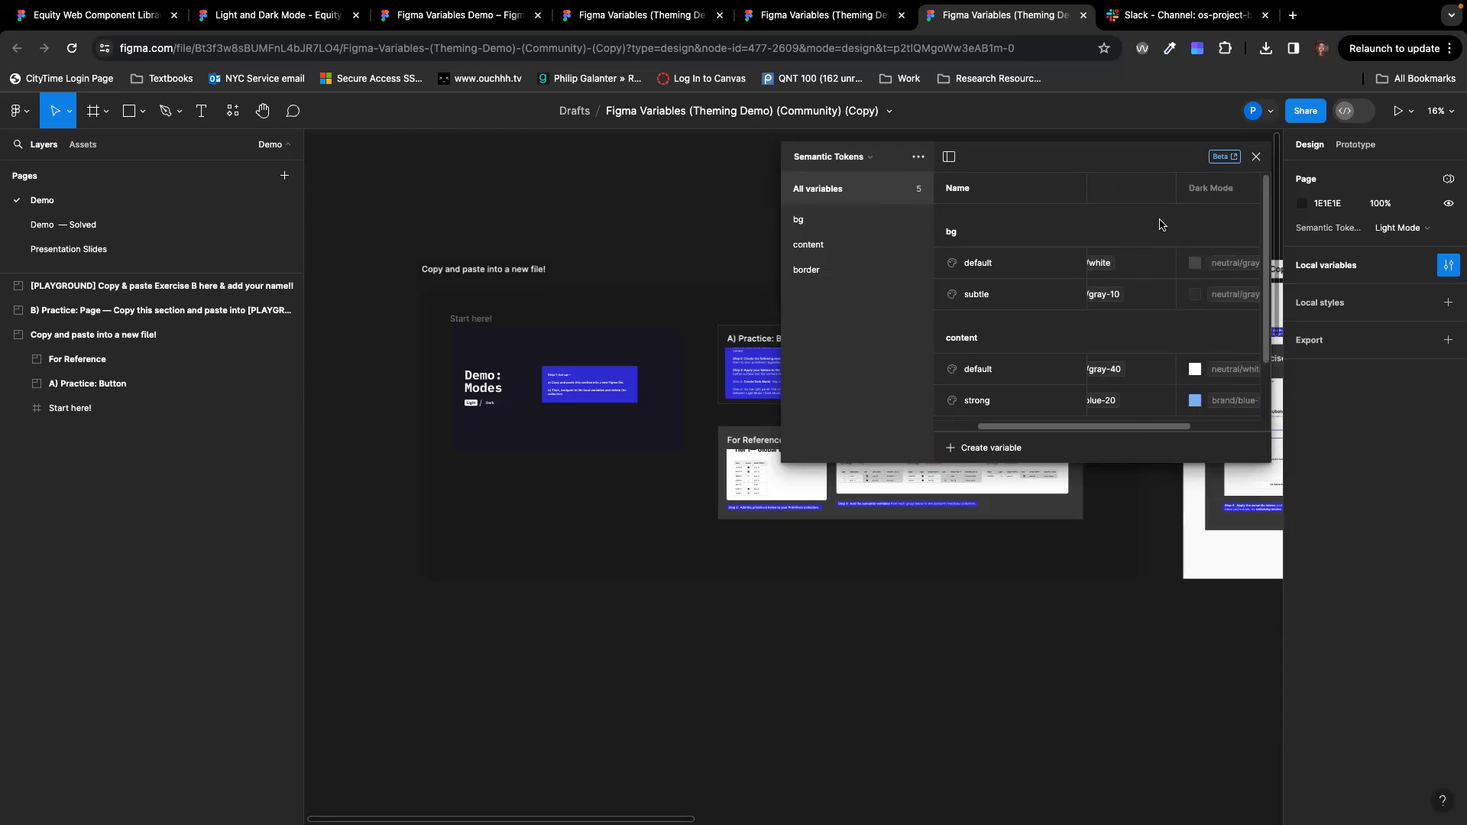
scroll(1159, 224, left, 3)
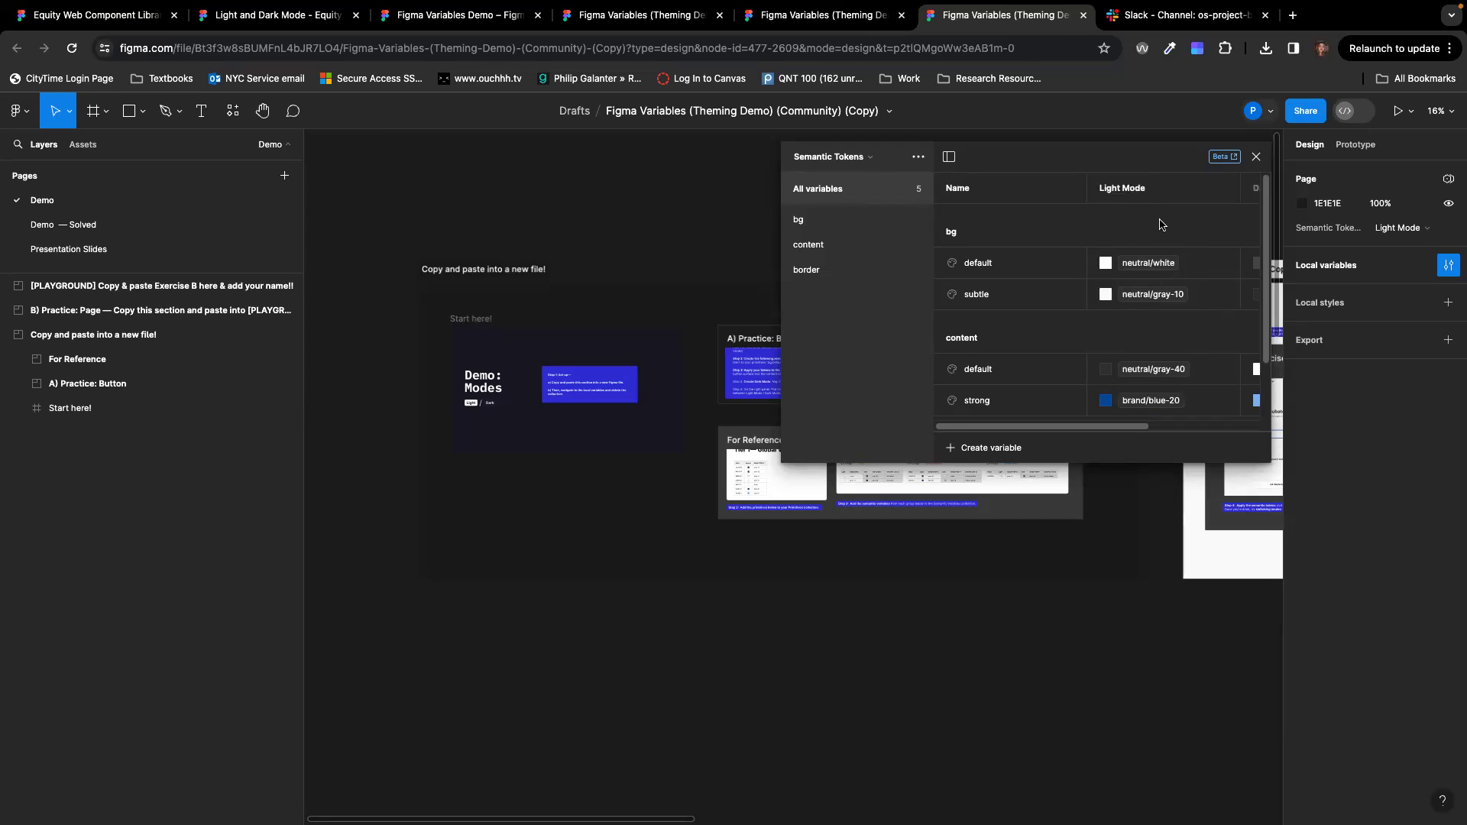
click(1257, 158)
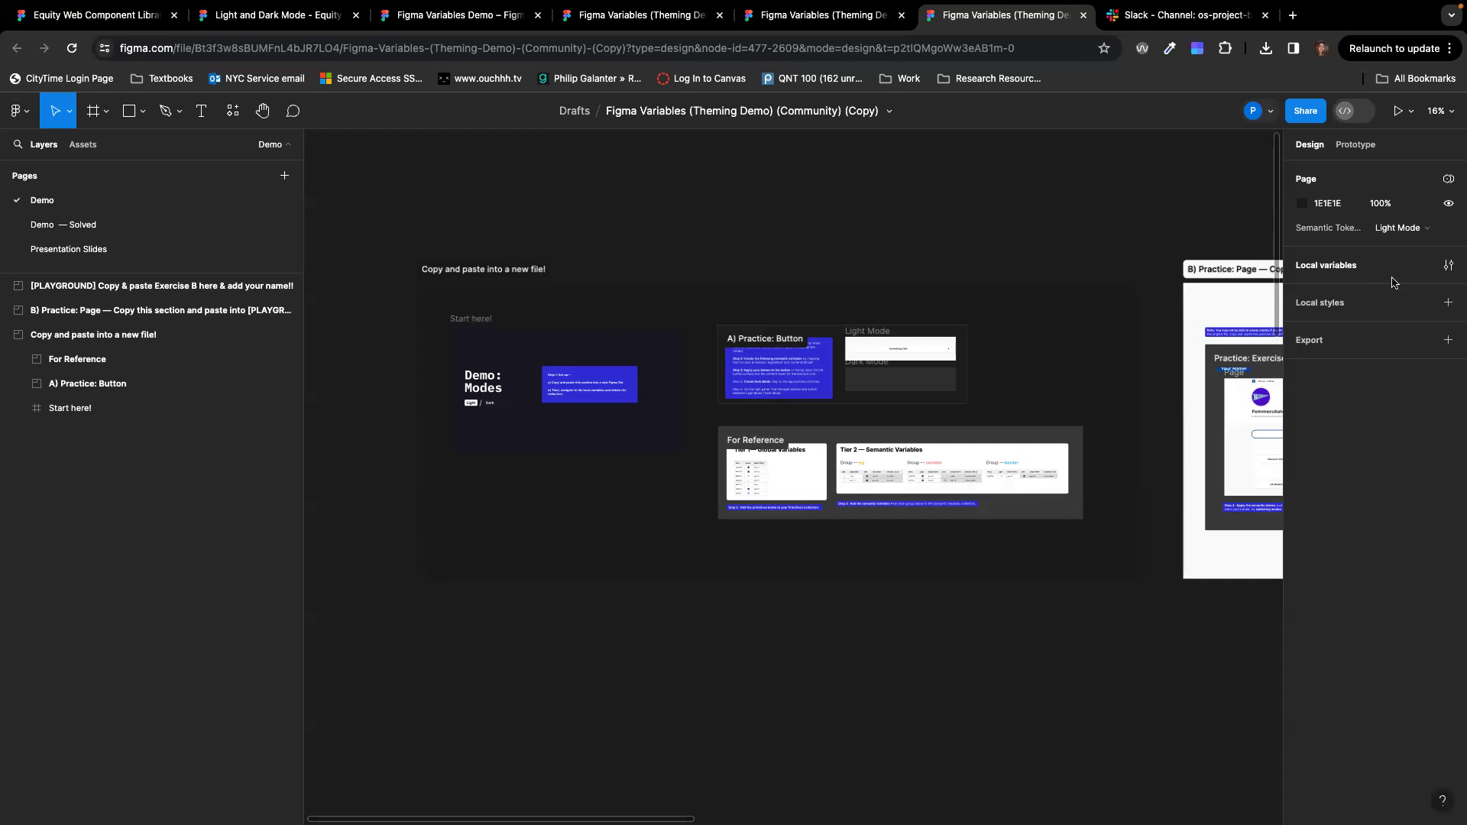
Step: Reopen the local variables table showing the 5 Semantic Tokens variables
click(1448, 267)
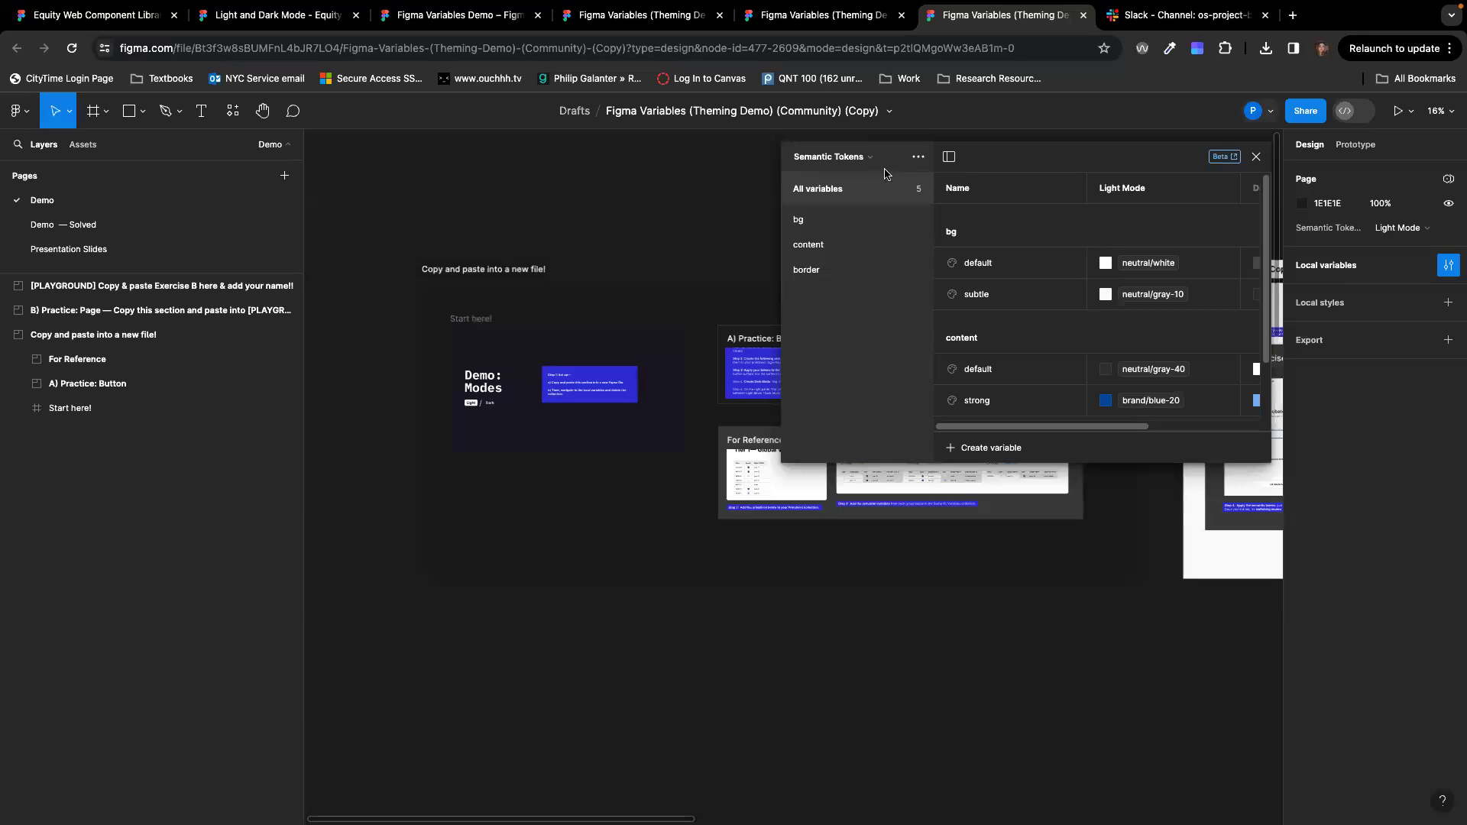
Step: Switch to Primitives (Global), enlarge the table, and drag brand blue-20 above blue-10
click(854, 158)
click(860, 169)
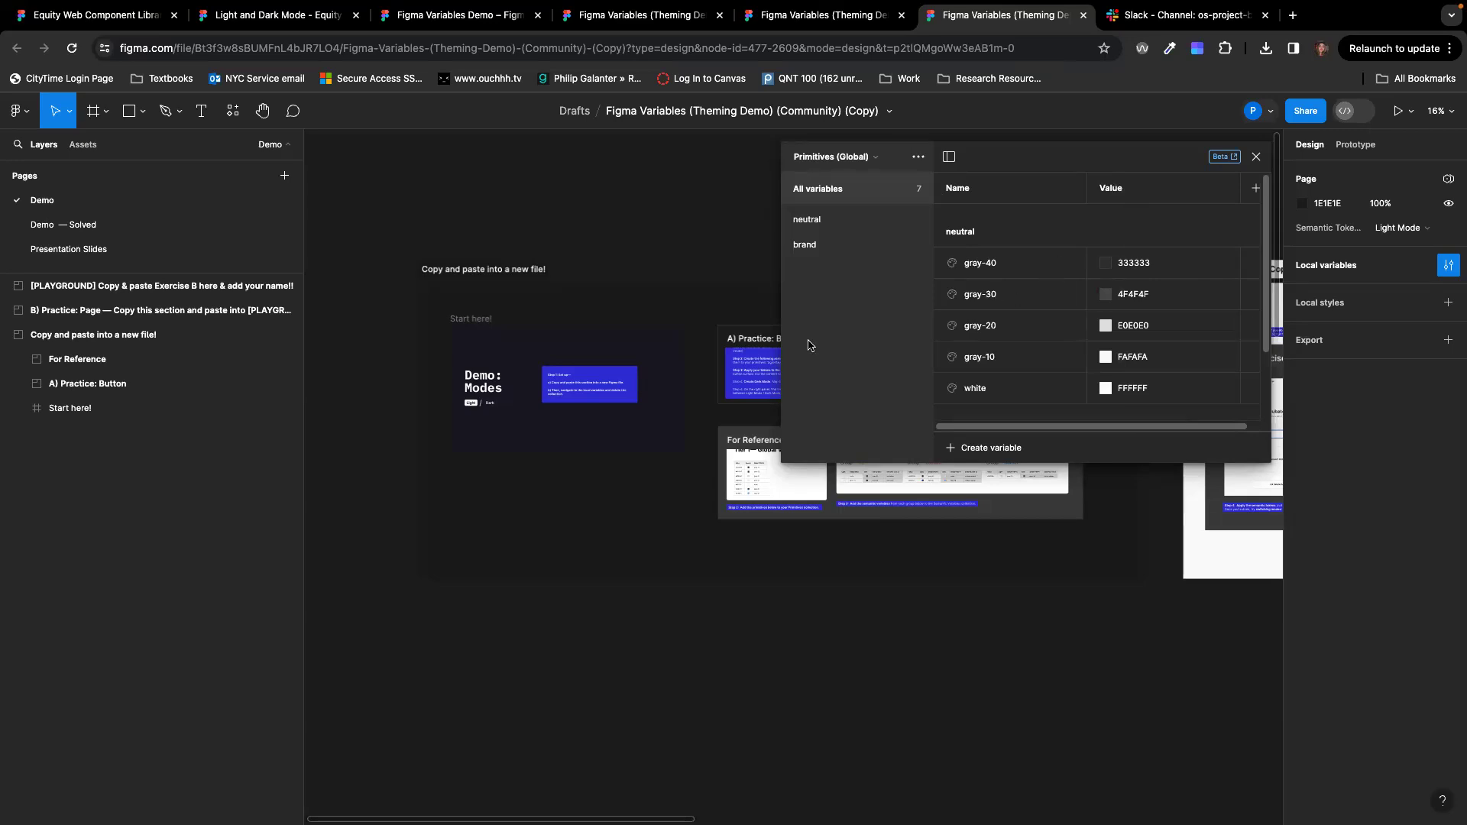
drag(781, 466, 405, 640)
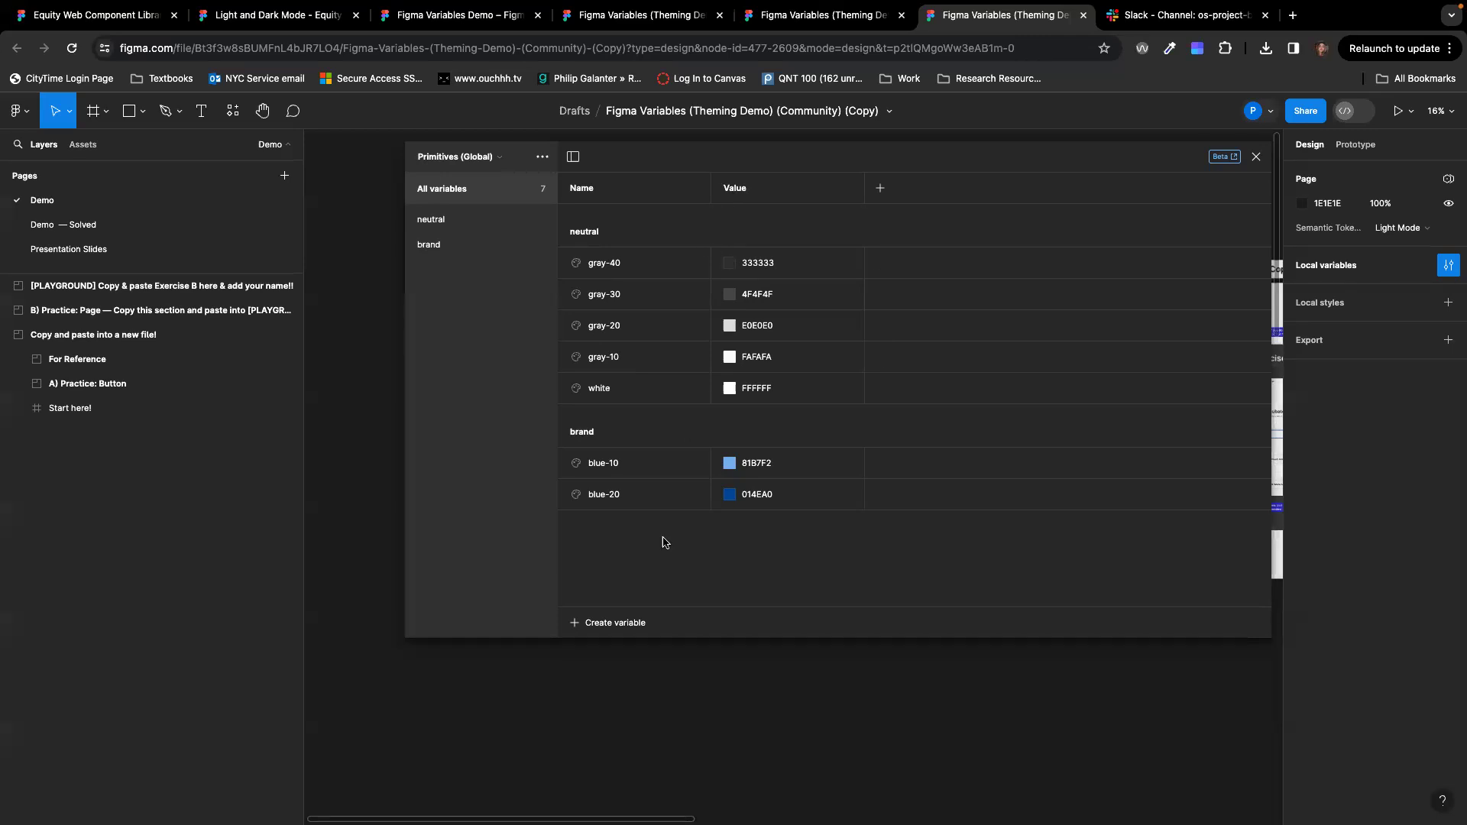
drag(611, 504, 611, 458)
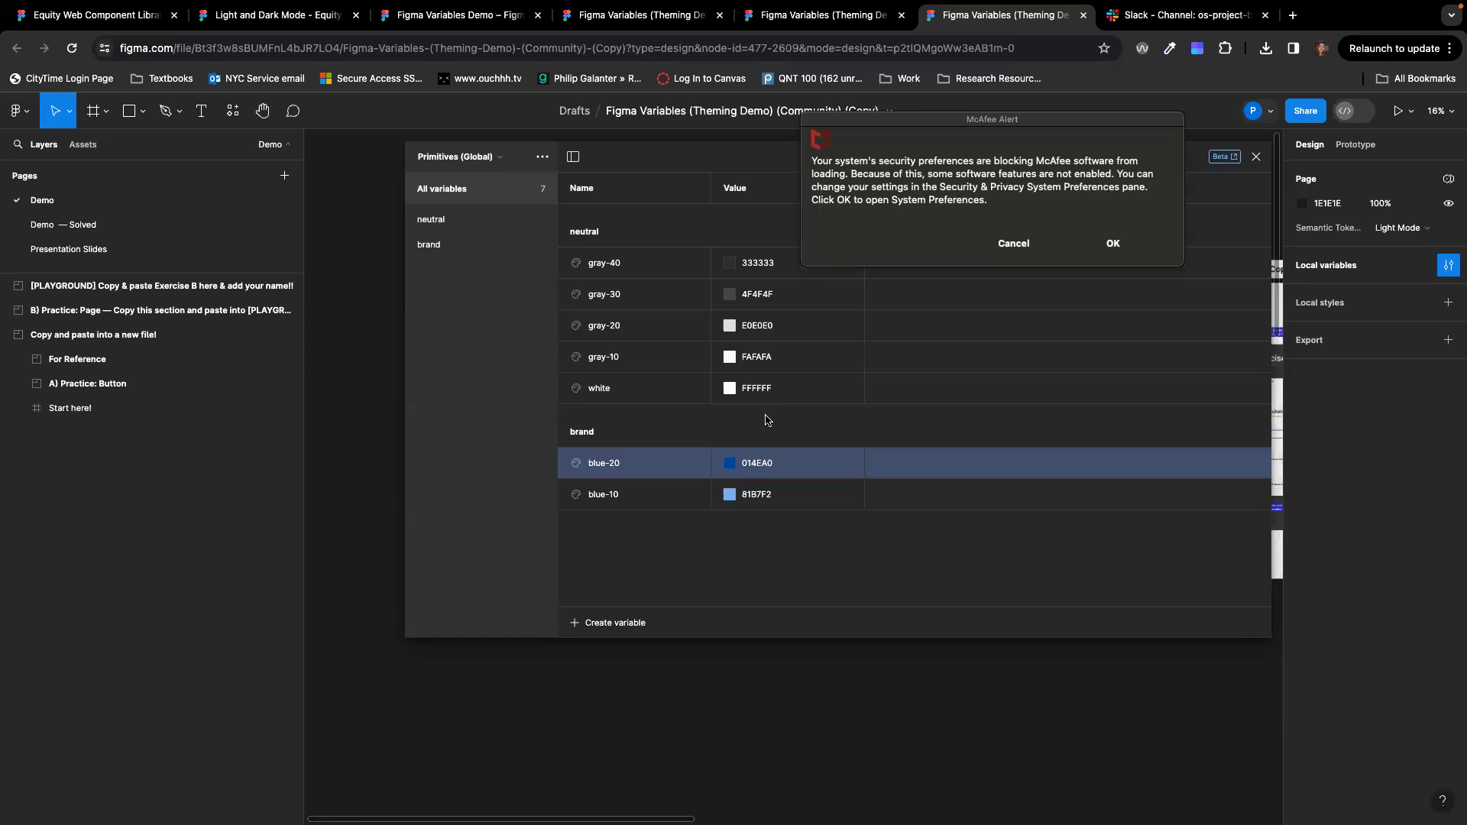
click(1008, 254)
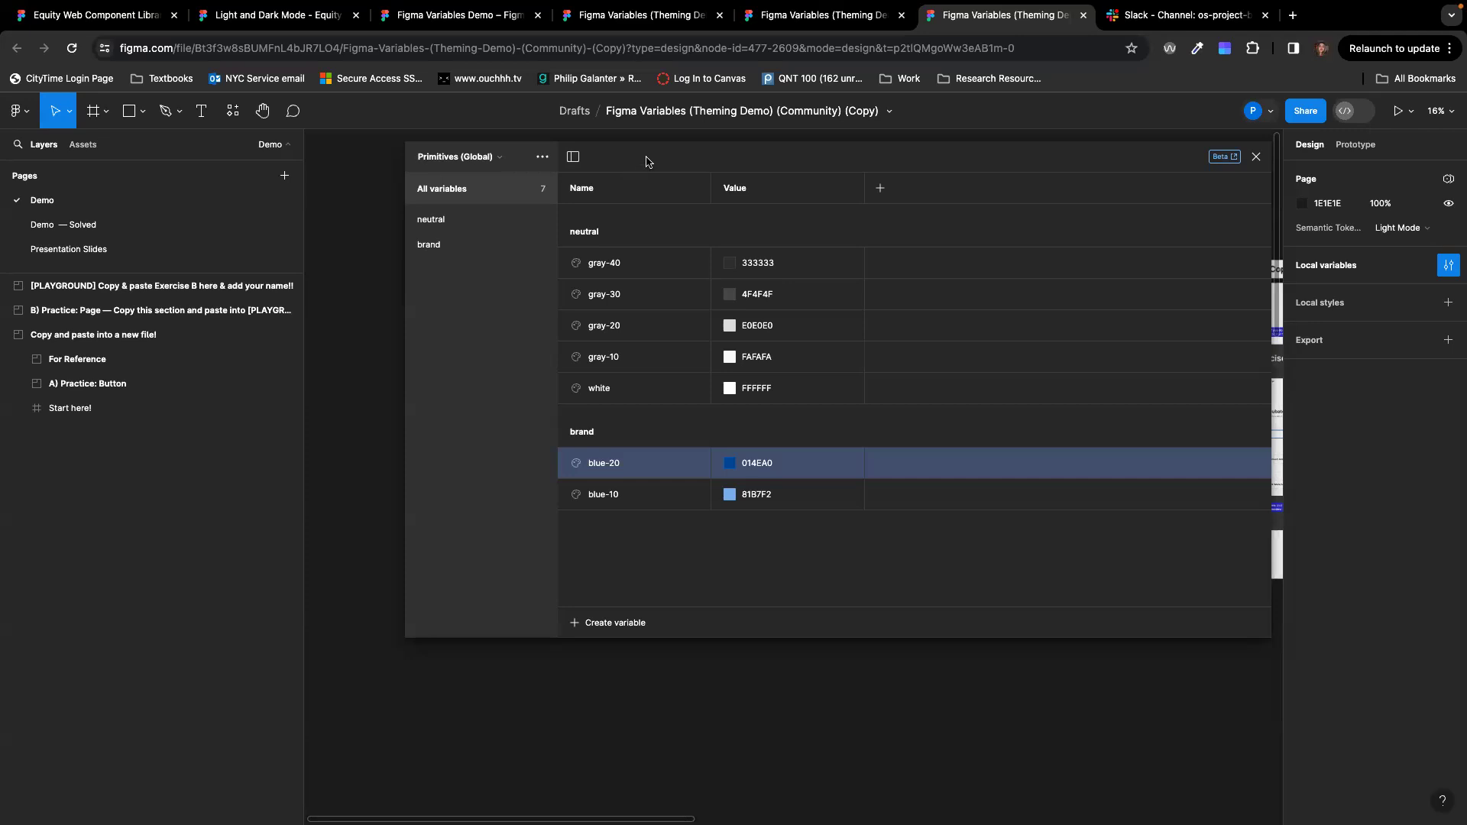
drag(646, 161, 627, 161)
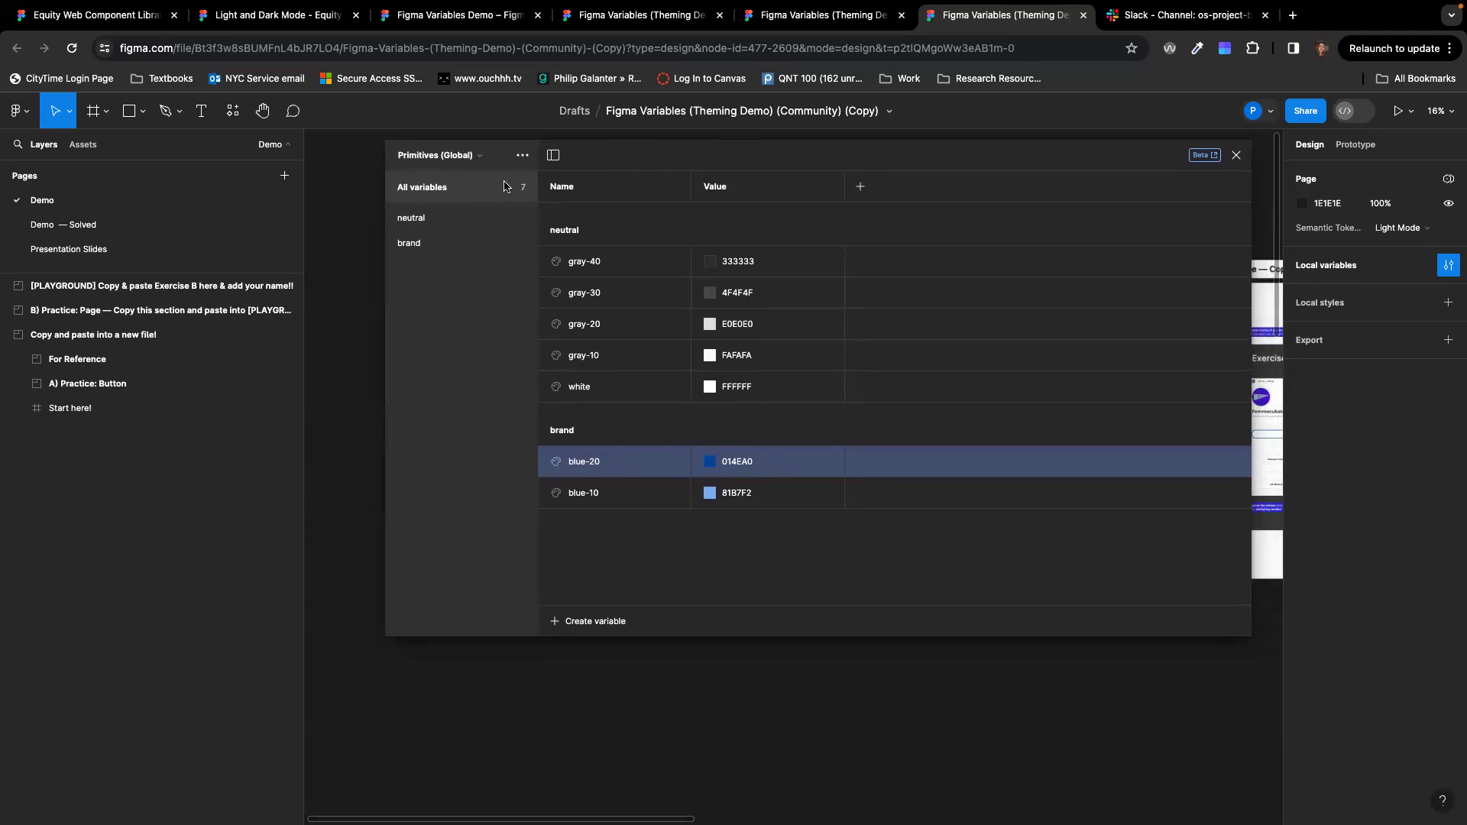
Step: Switch the variables window from Primitives (Global) to the Semantic Tokens collection
click(466, 157)
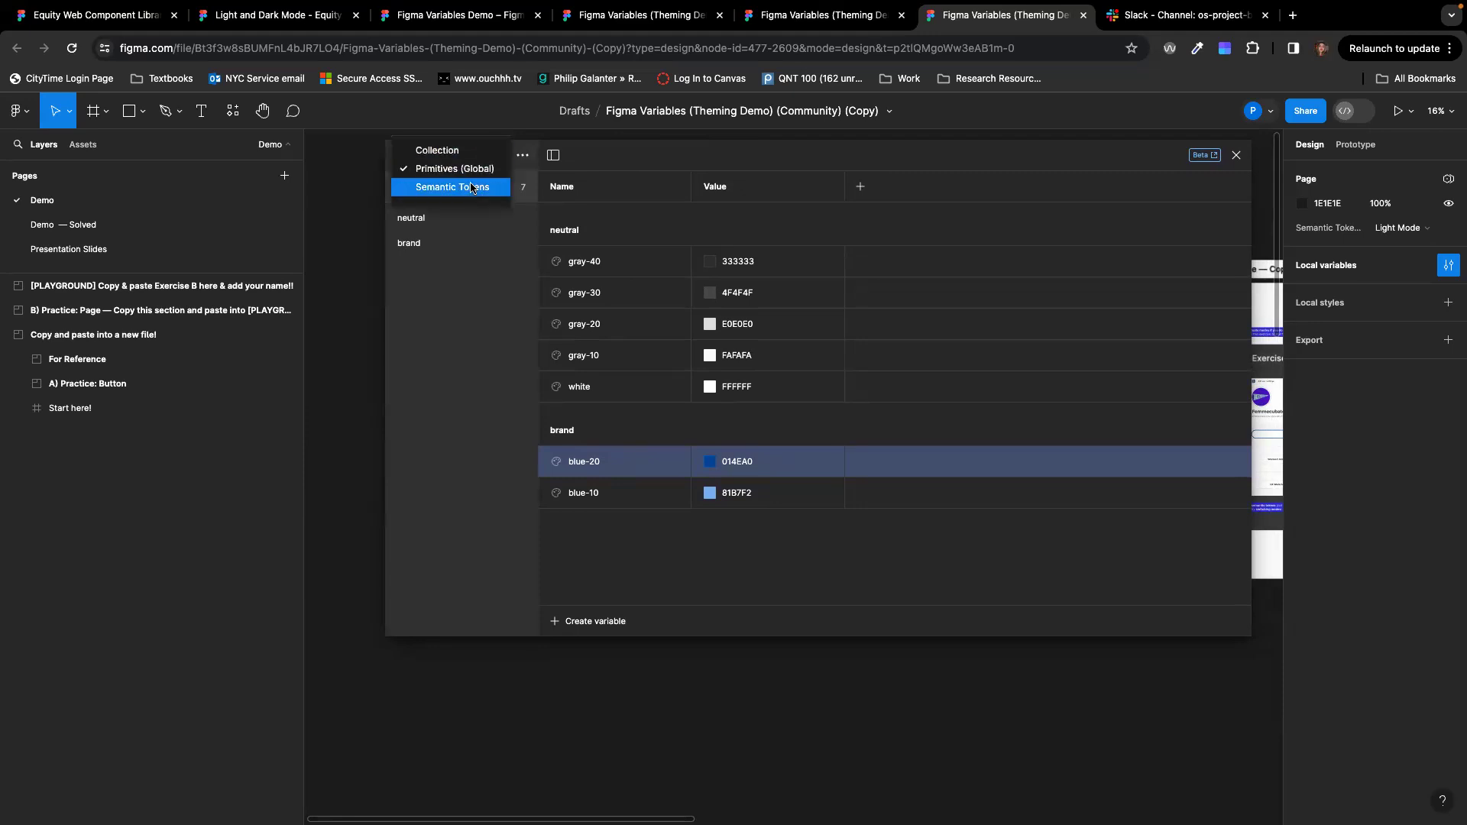
click(477, 267)
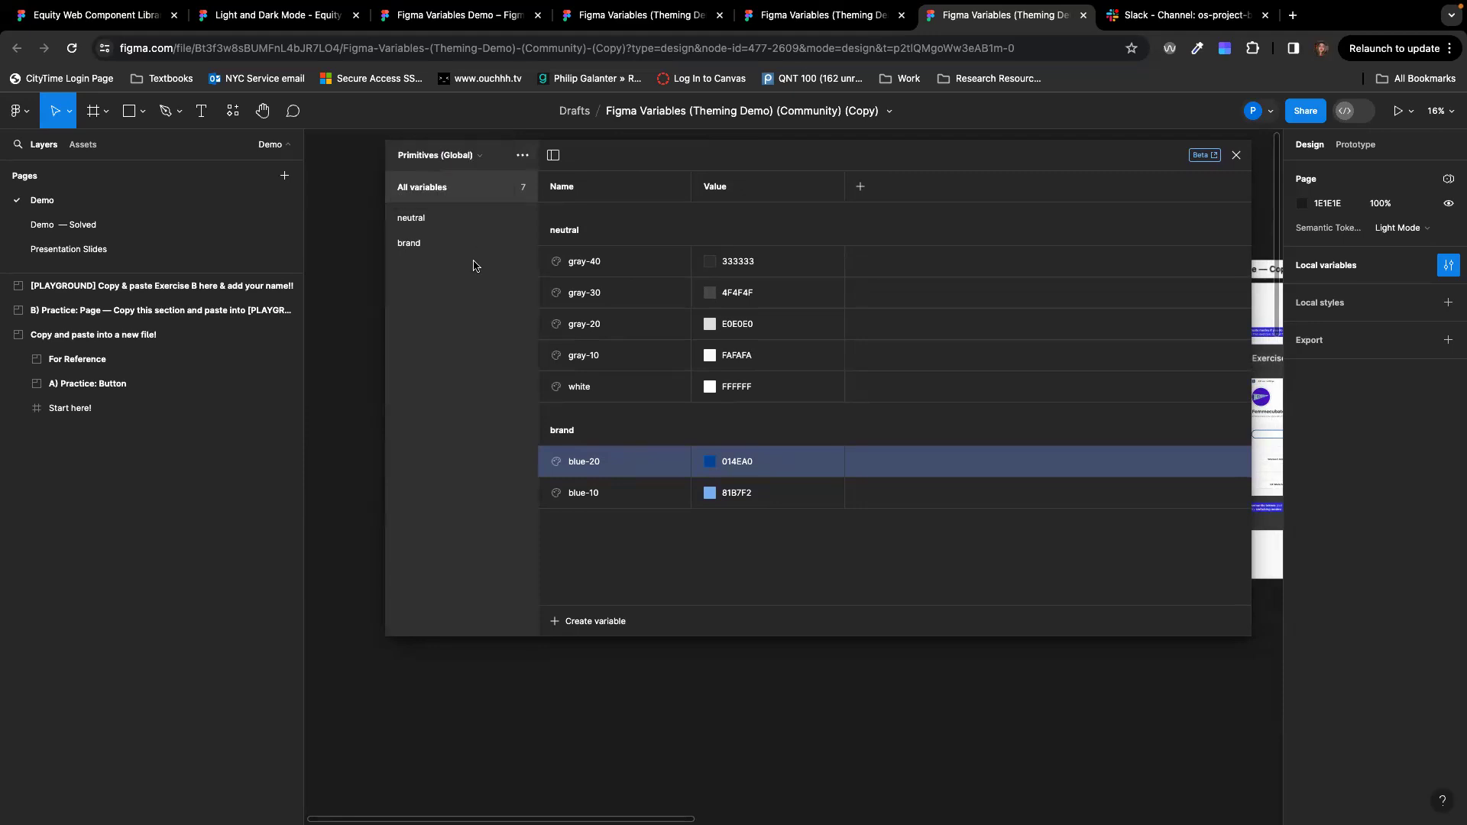
click(480, 162)
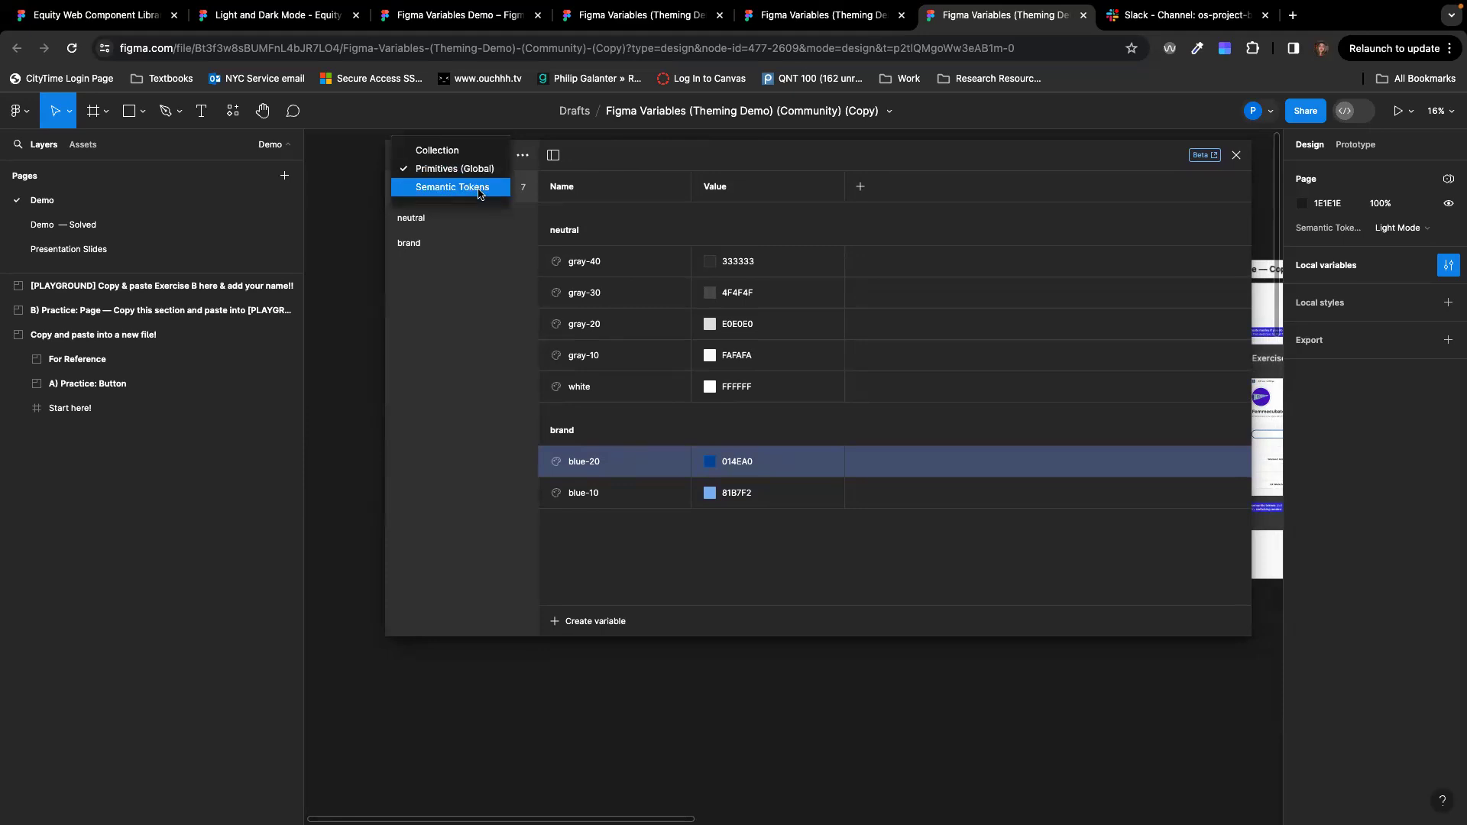
click(479, 187)
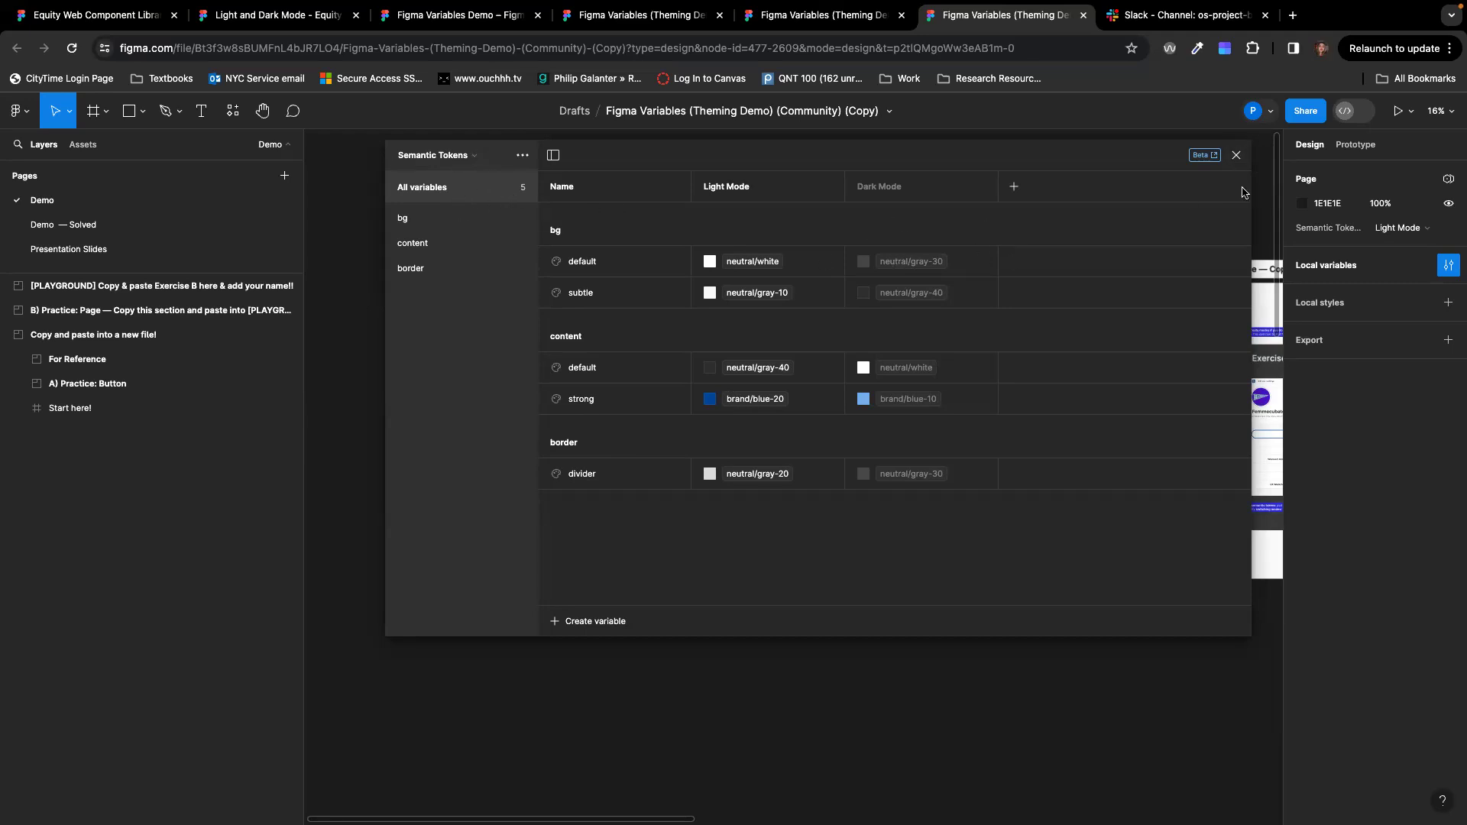
Step: Close the variables window, reopen it from Local variables, and close it again
click(1238, 156)
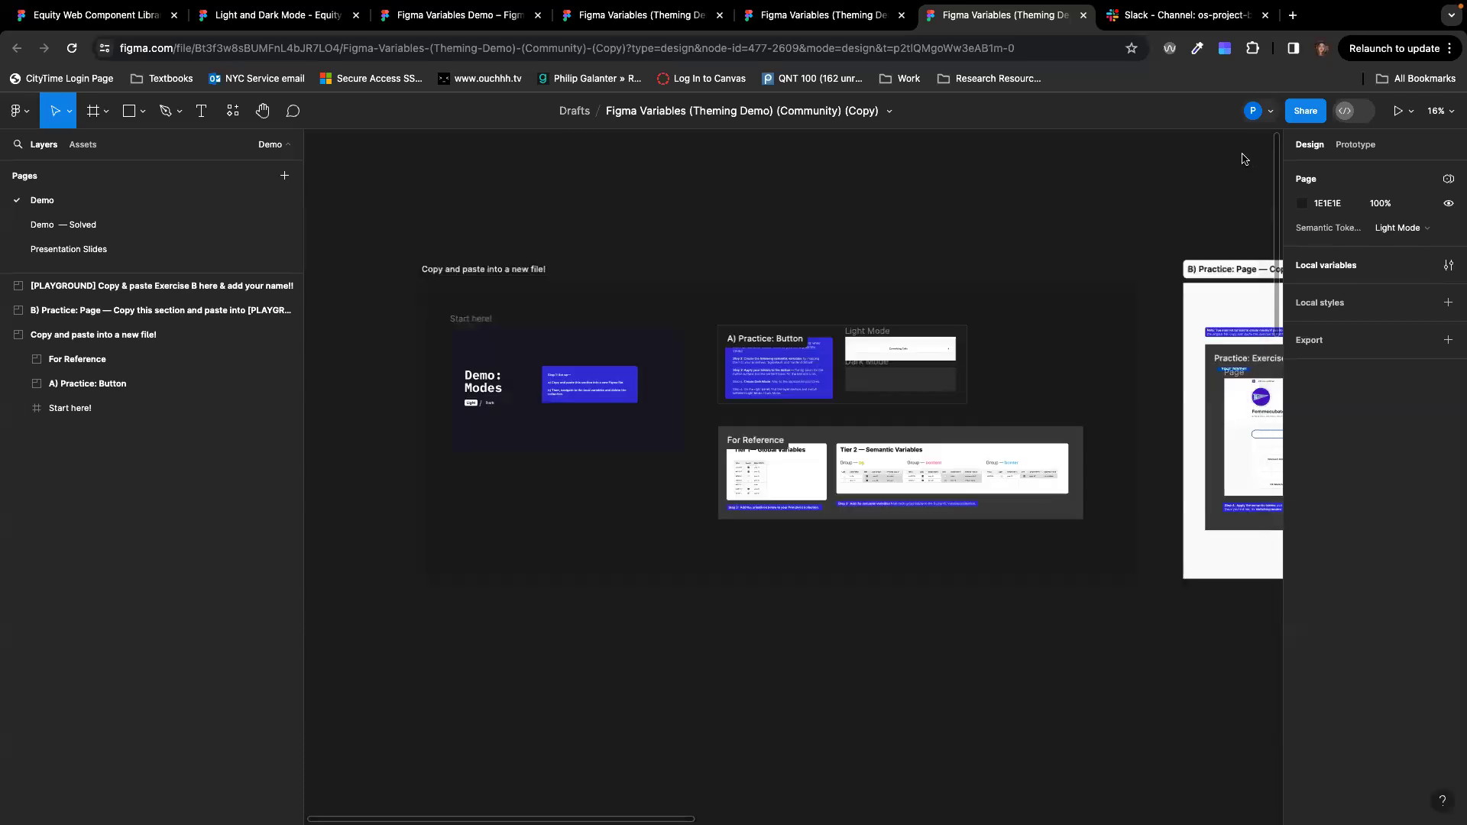
click(1446, 264)
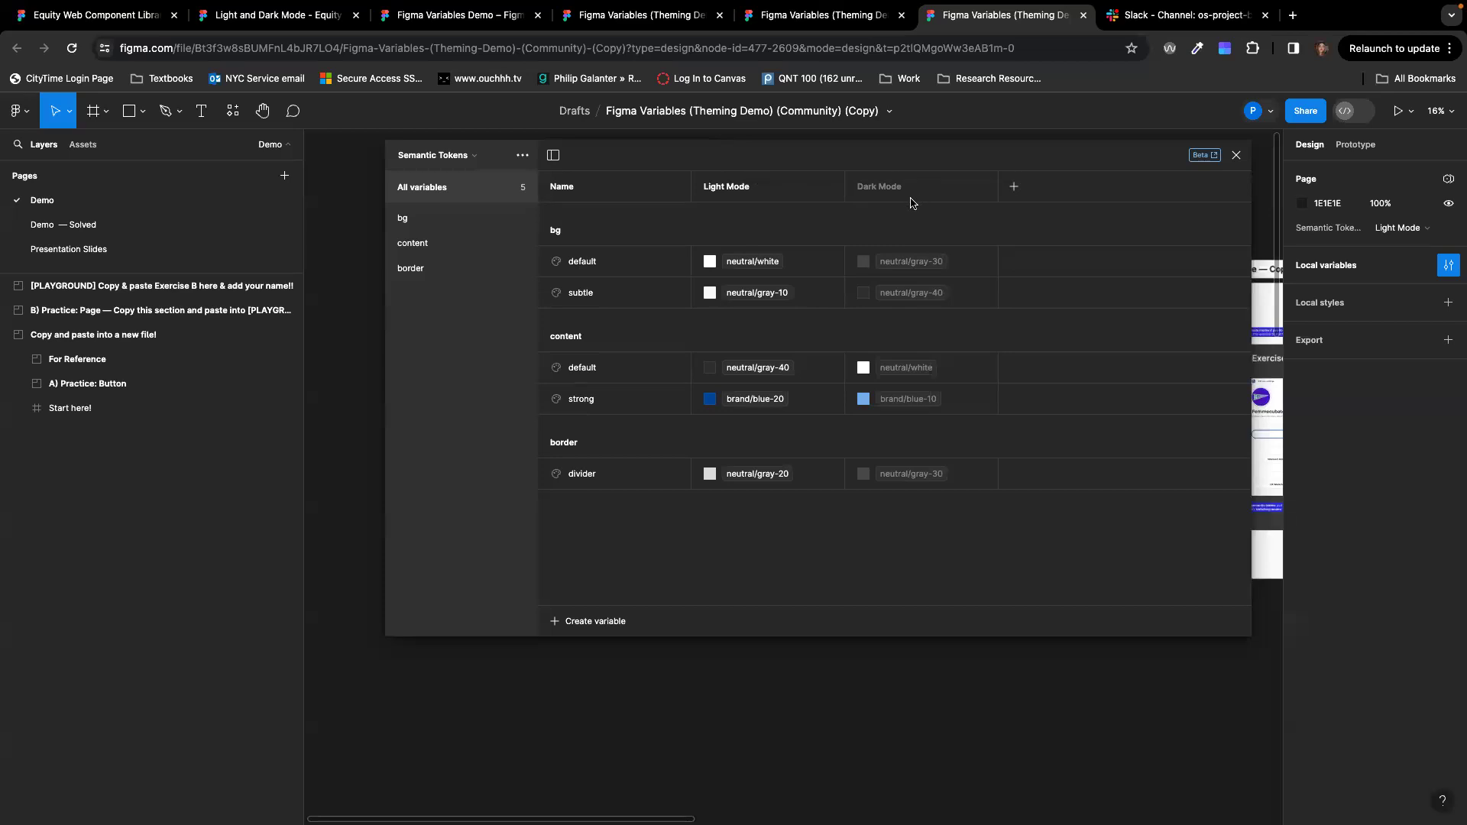
click(1235, 155)
Step: Select the Practice: Exercise B Page frame and set its Semantic Tokens mode to Light Mode
scroll(798, 311, right, 3)
scroll(798, 311, down, 1)
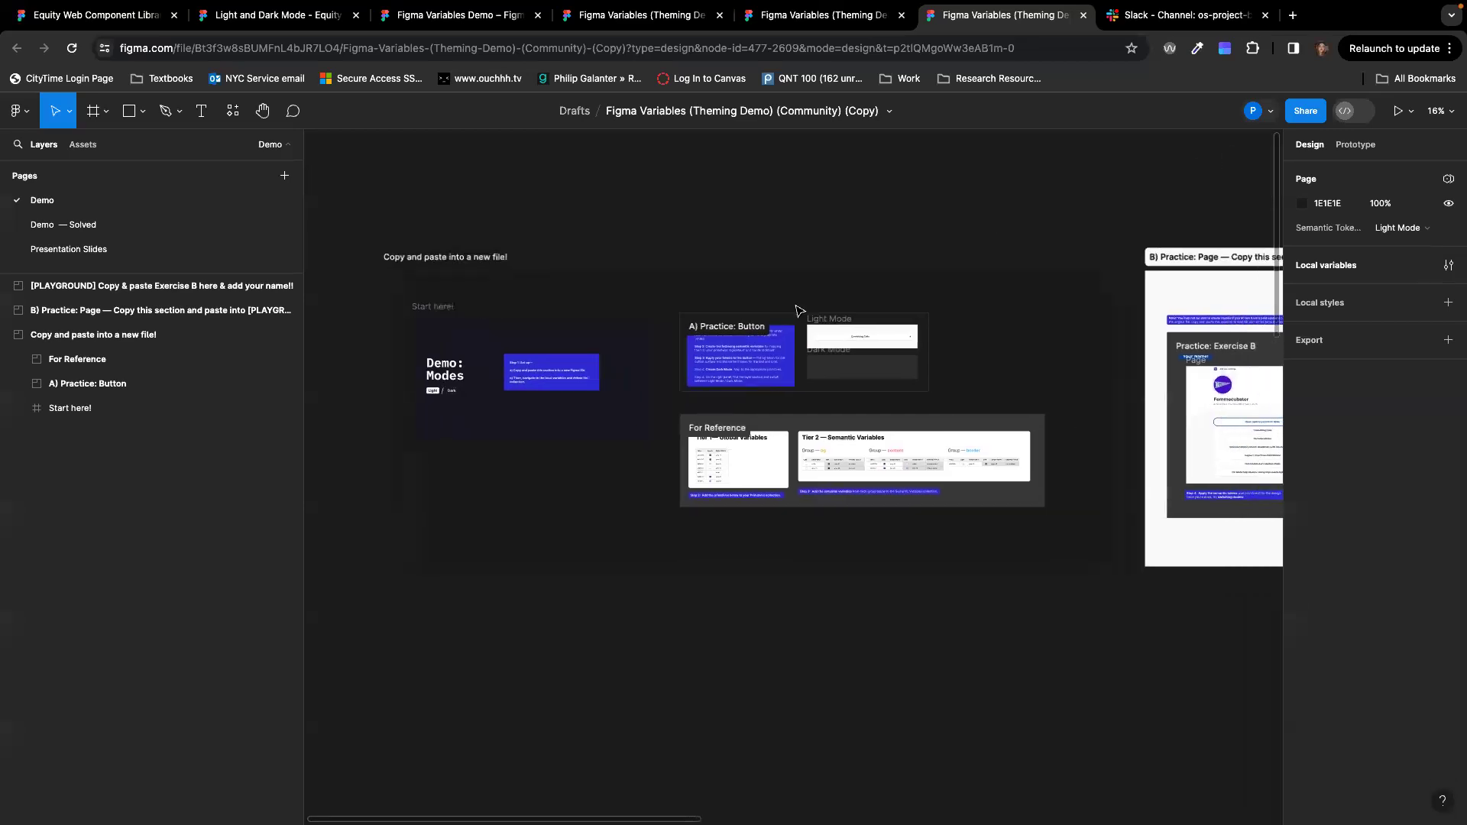
scroll(797, 311, right, 10)
scroll(797, 311, down, 1)
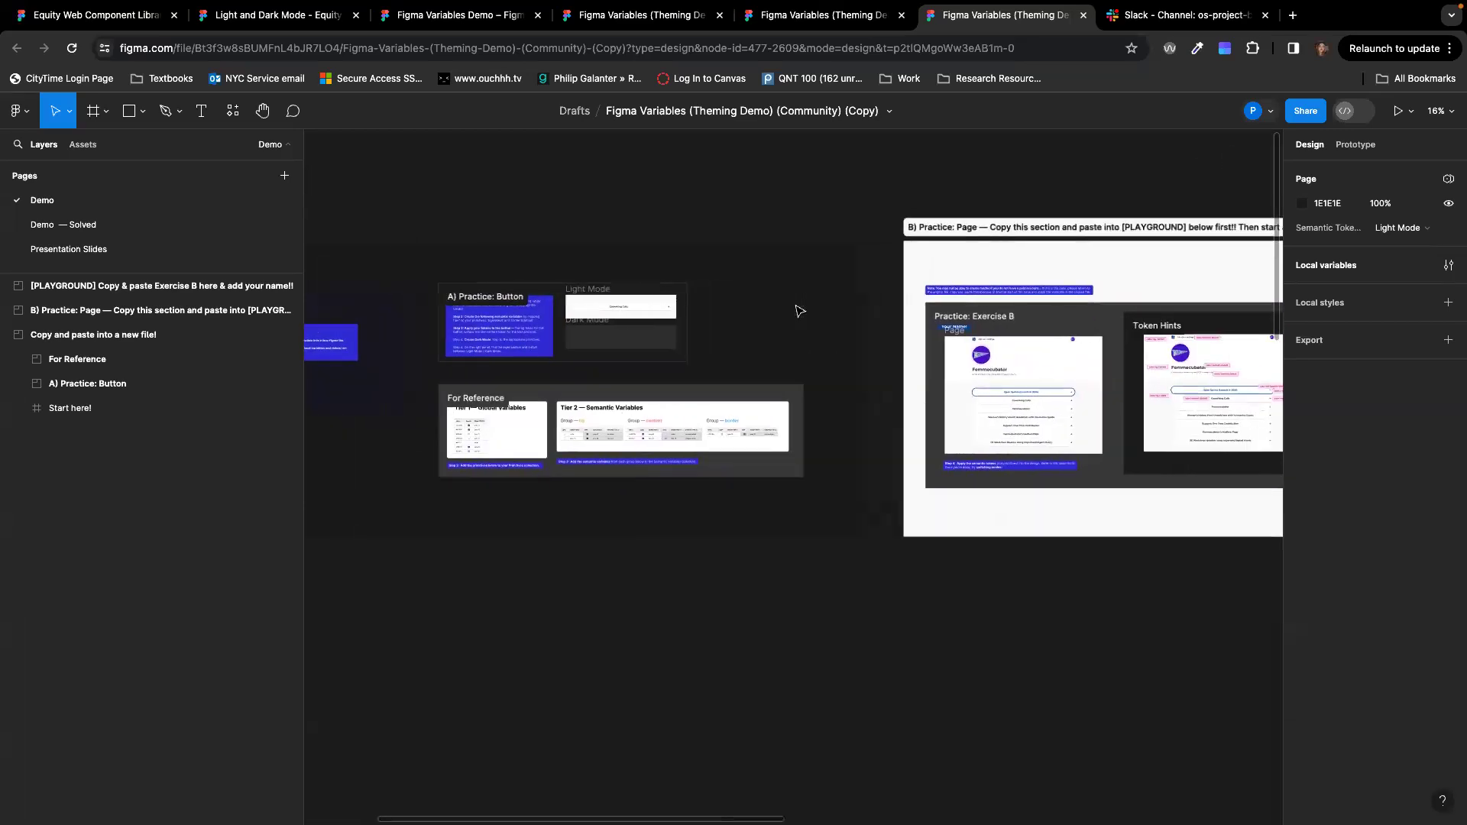
scroll(796, 311, up, 3)
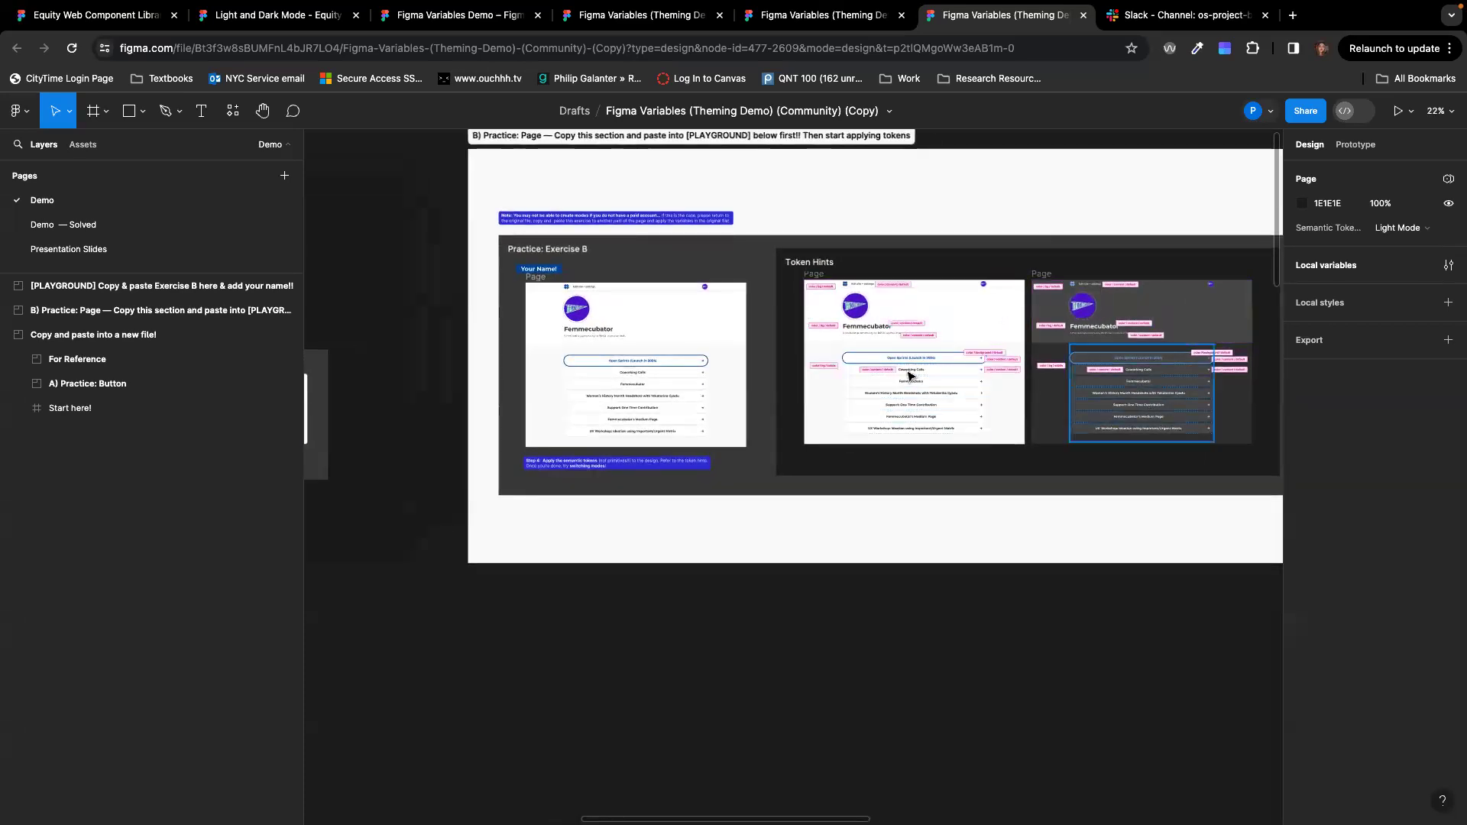
scroll(688, 328, left, 3)
scroll(688, 328, up, 1)
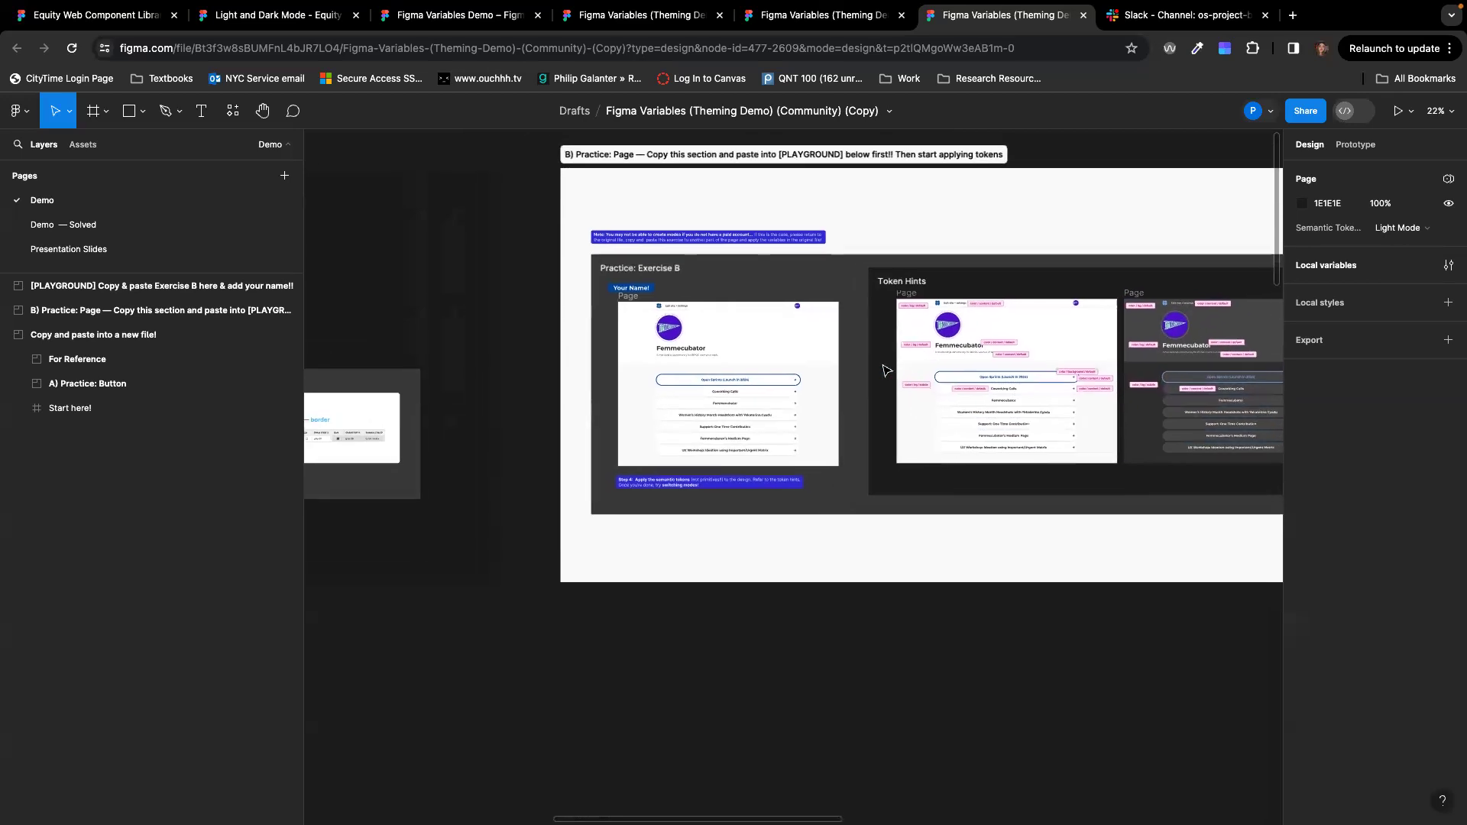
click(631, 297)
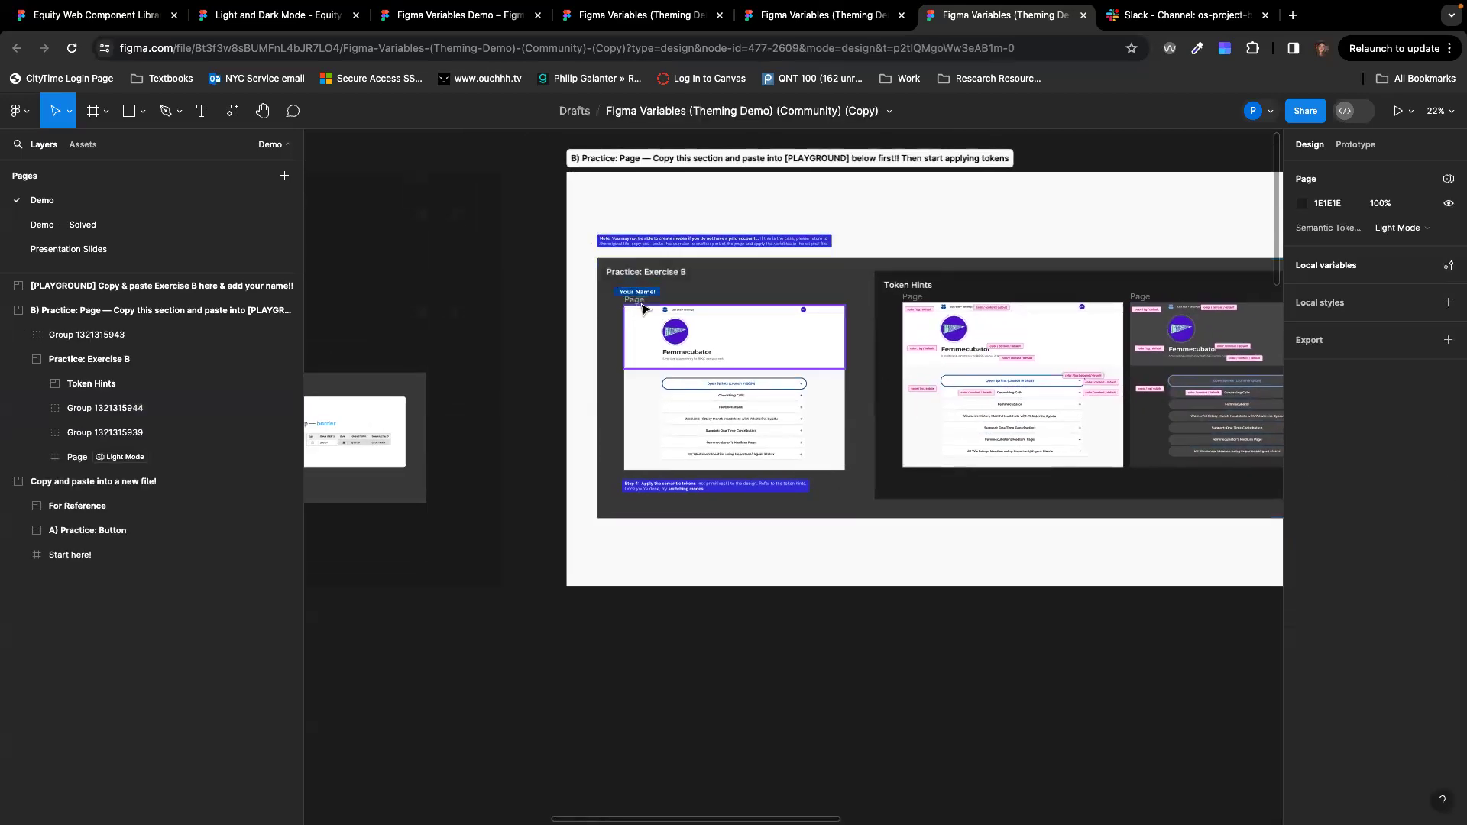
click(650, 325)
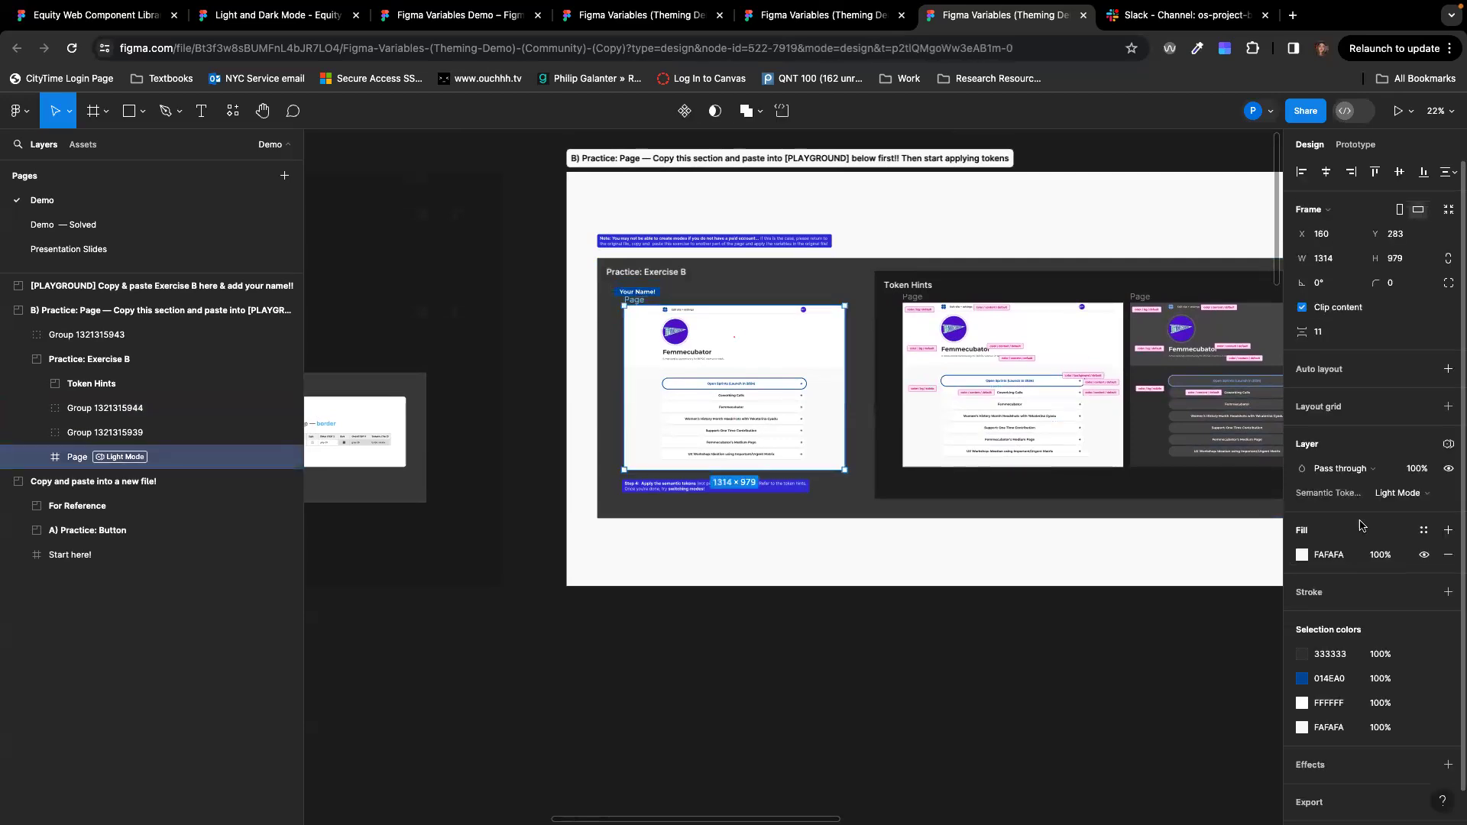
click(1441, 447)
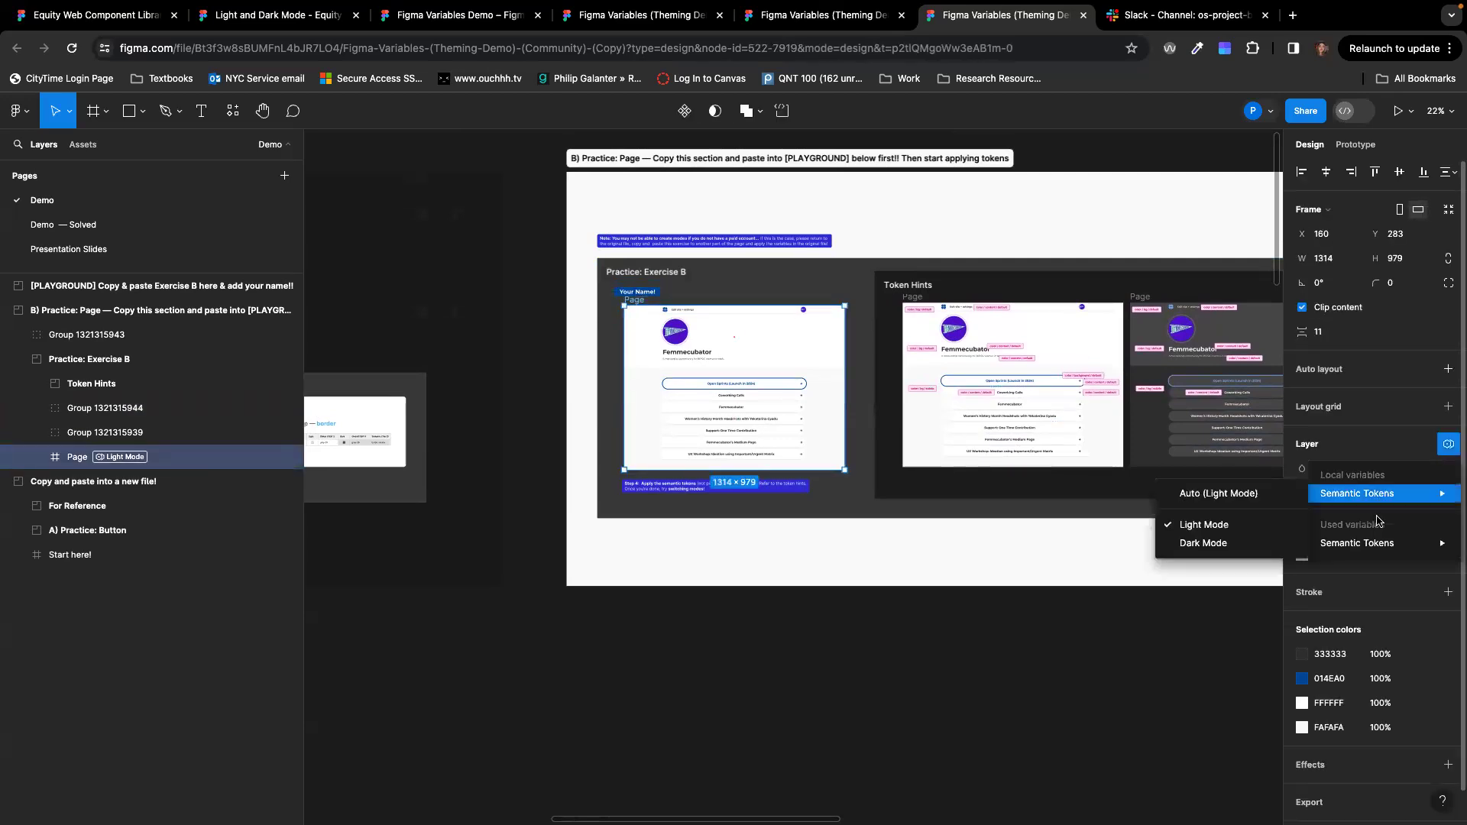
mouse_move(1352, 550)
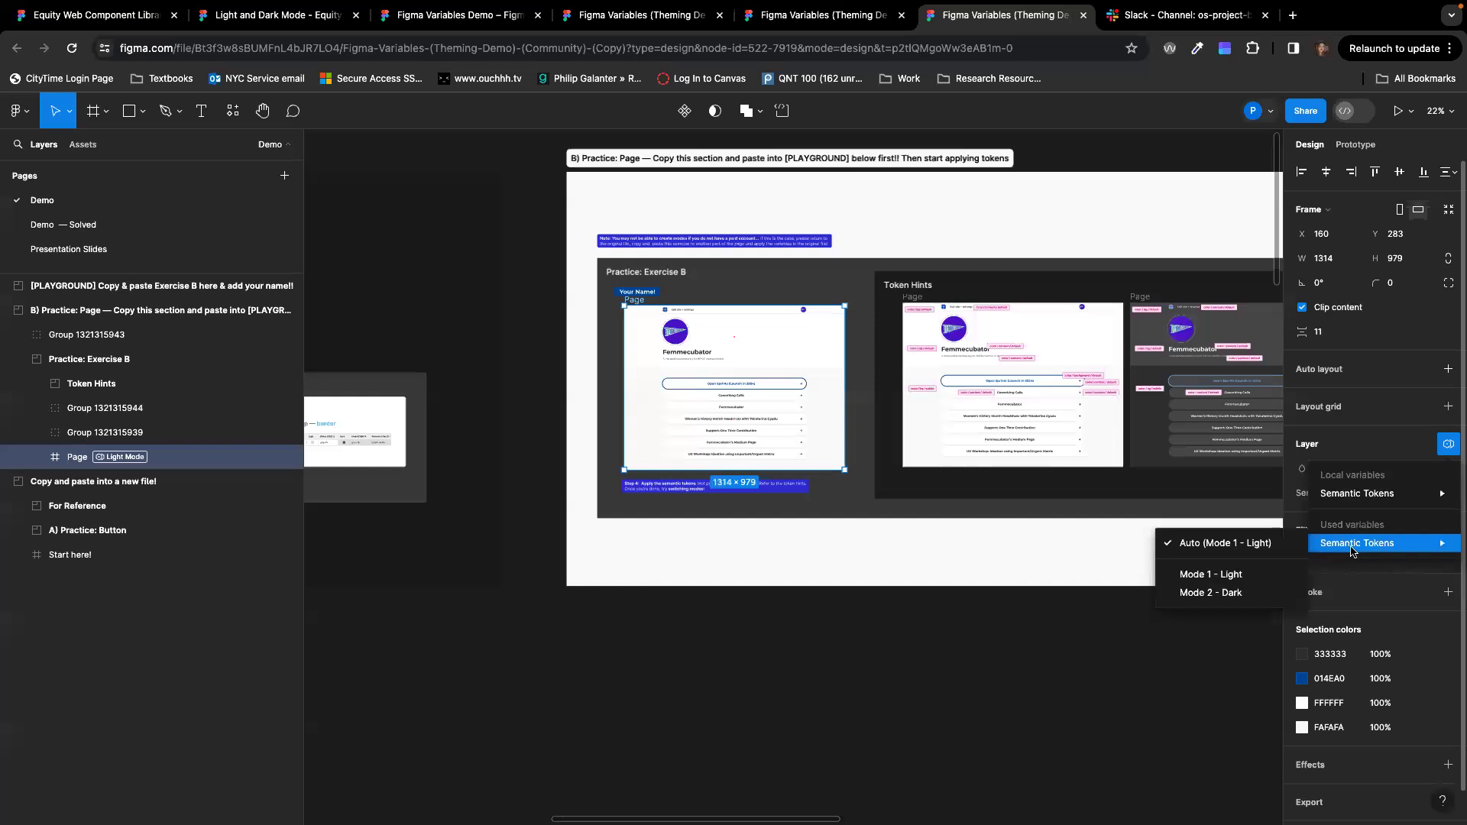
click(1237, 593)
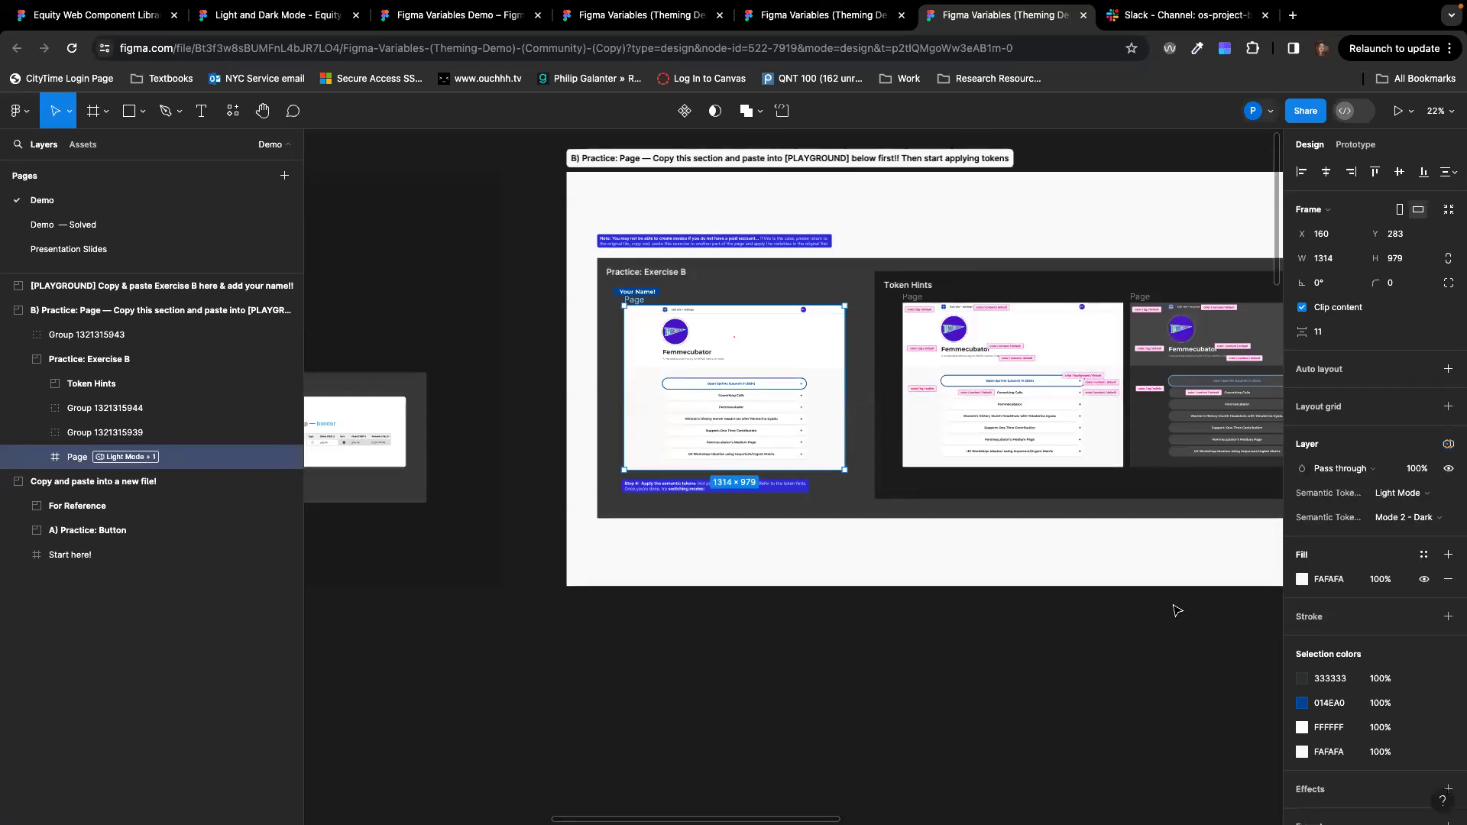
Step: Glance at the Light and Dark Mode and Equity files, then return to Figma Variables Demo
click(468, 17)
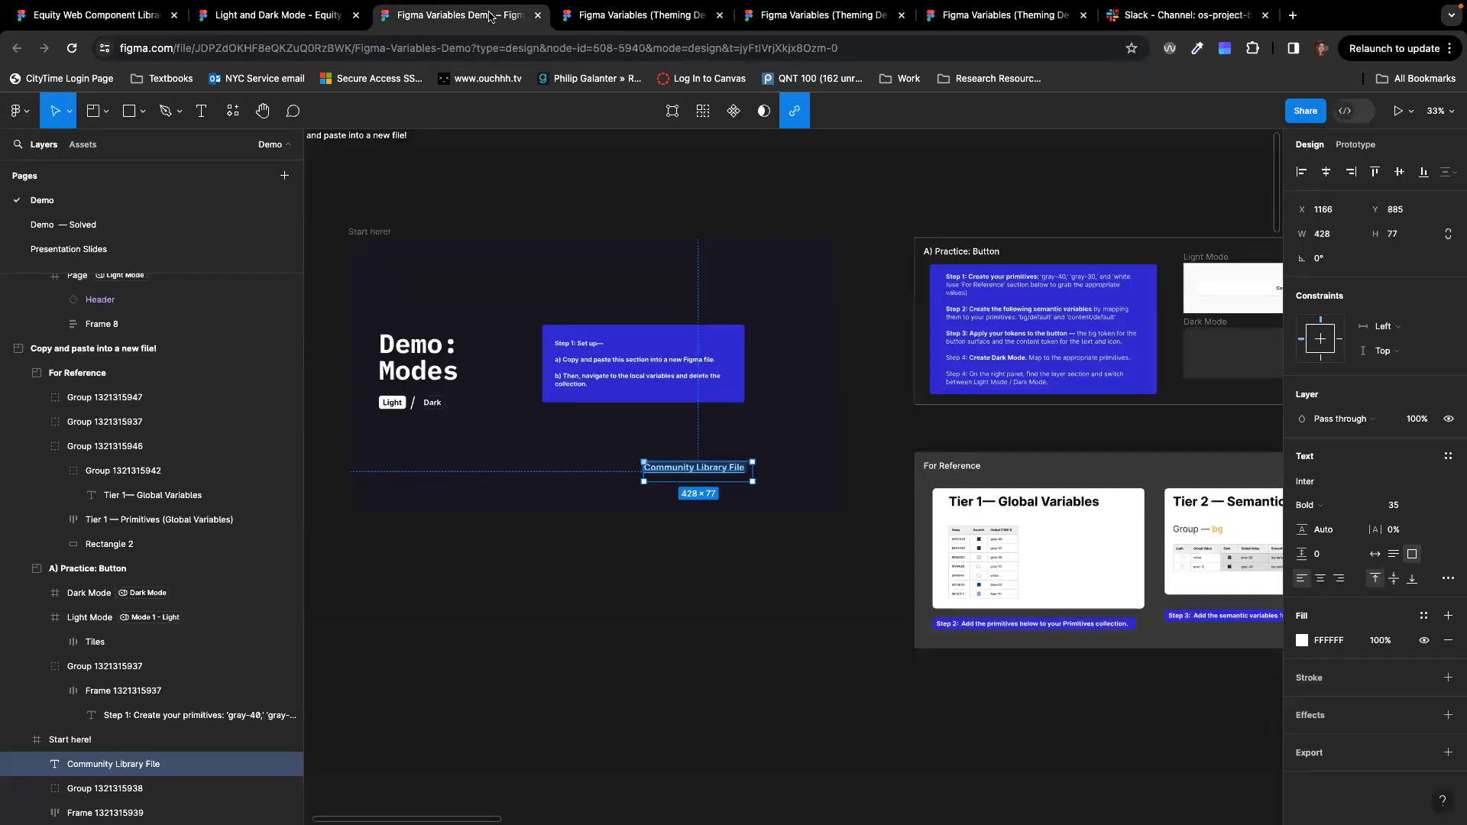
click(283, 17)
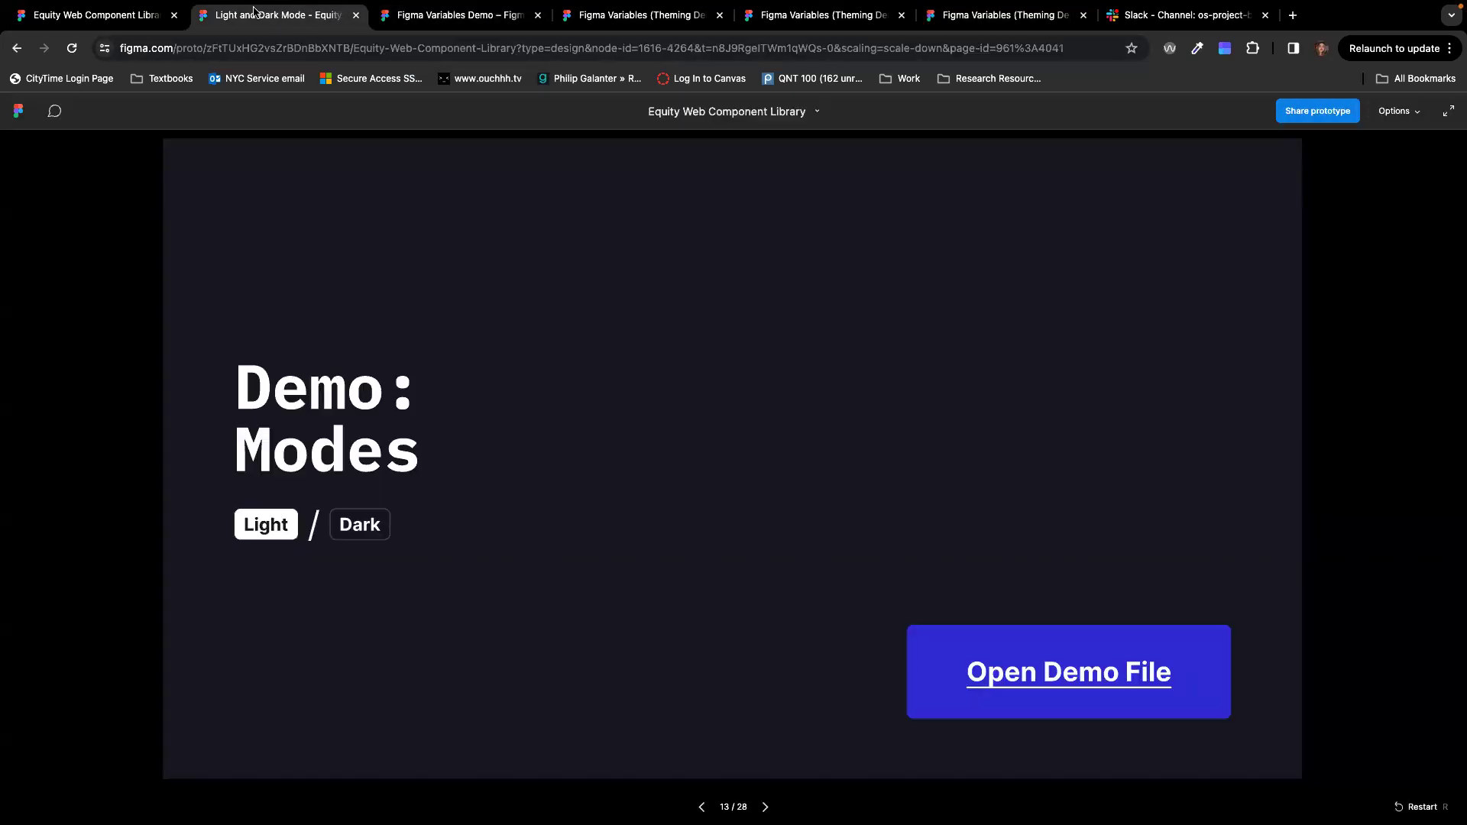
click(115, 17)
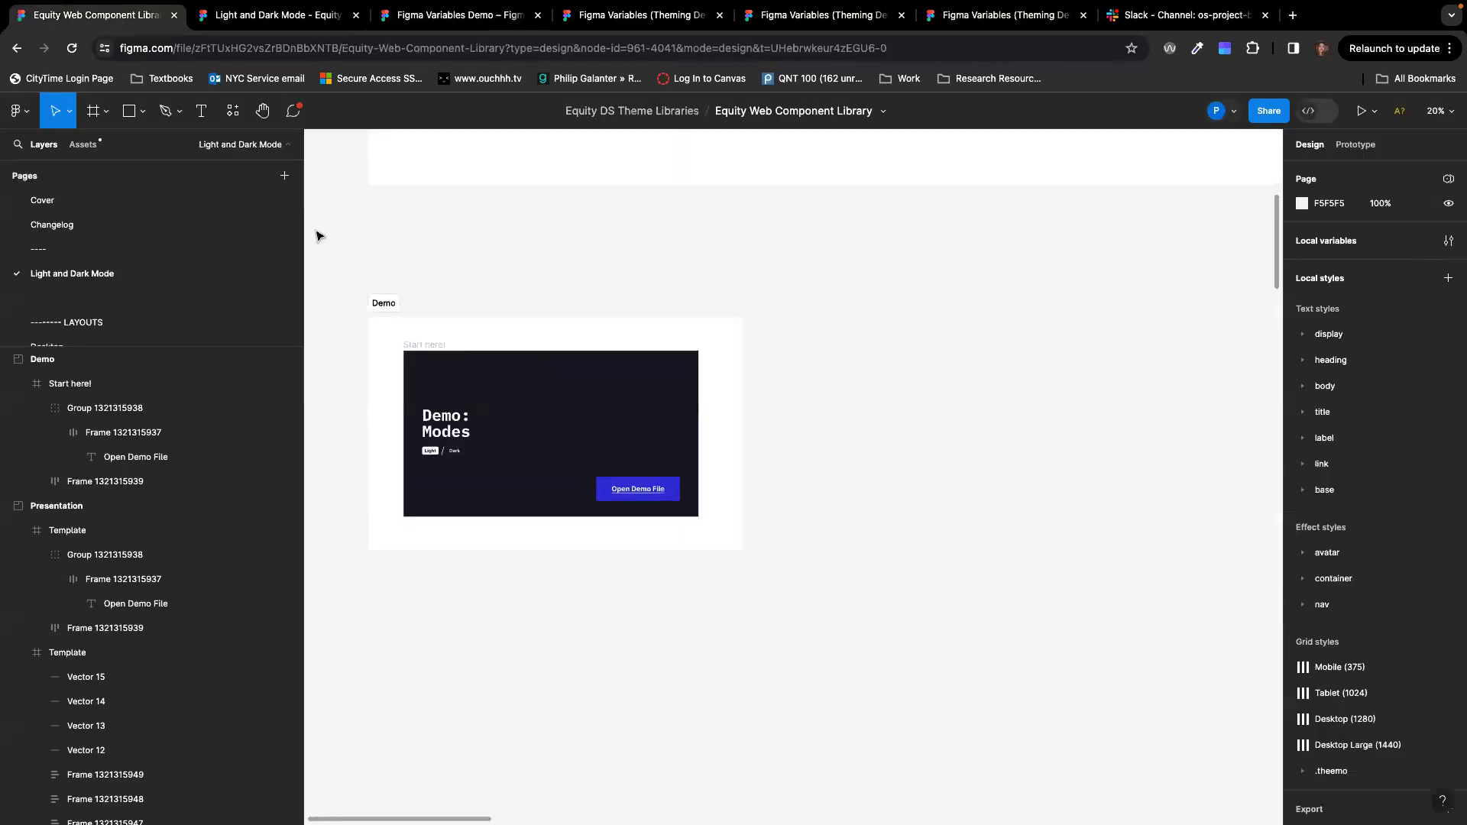
scroll(319, 235, up, 2)
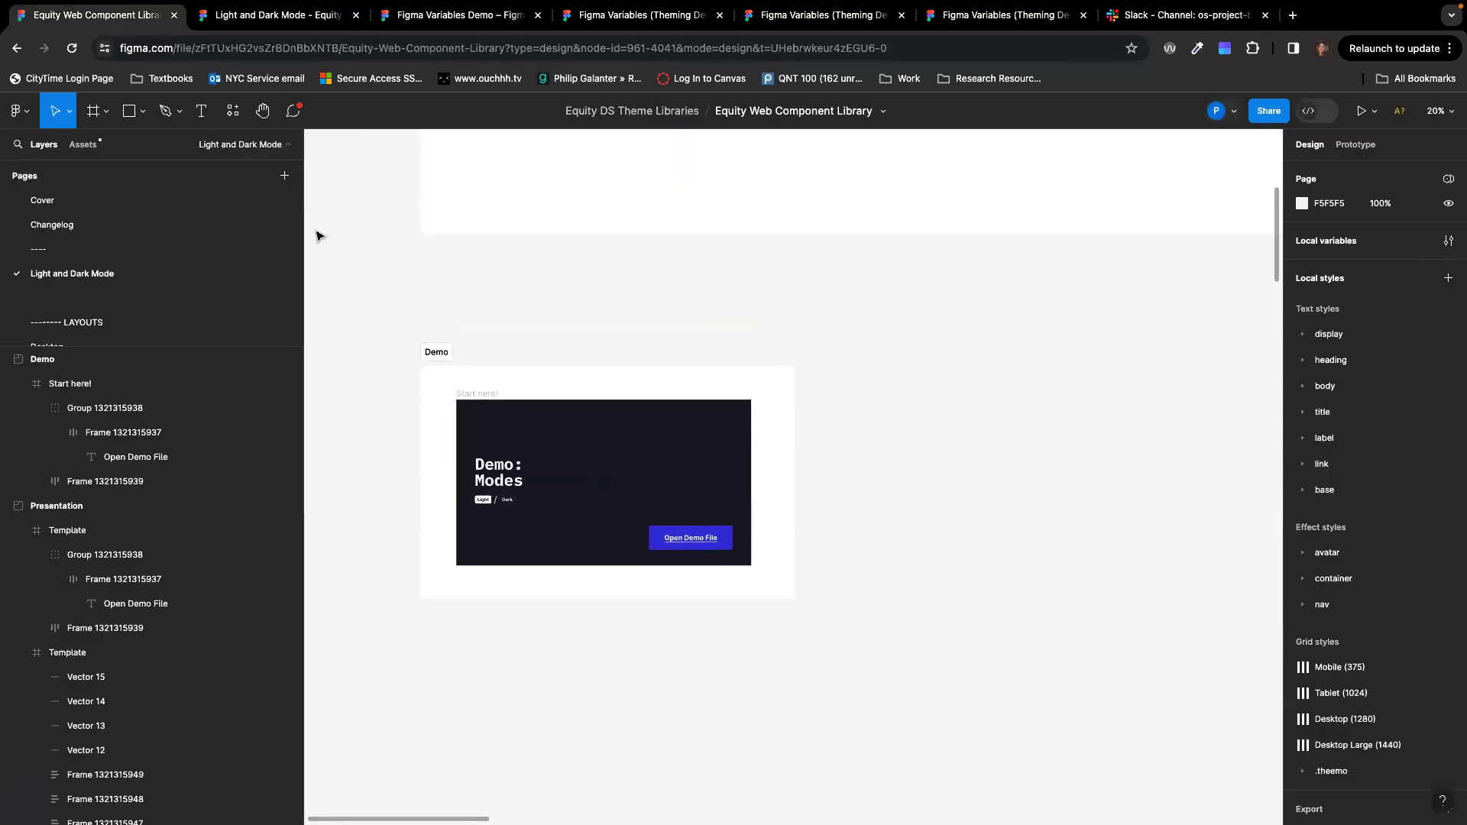
click(461, 17)
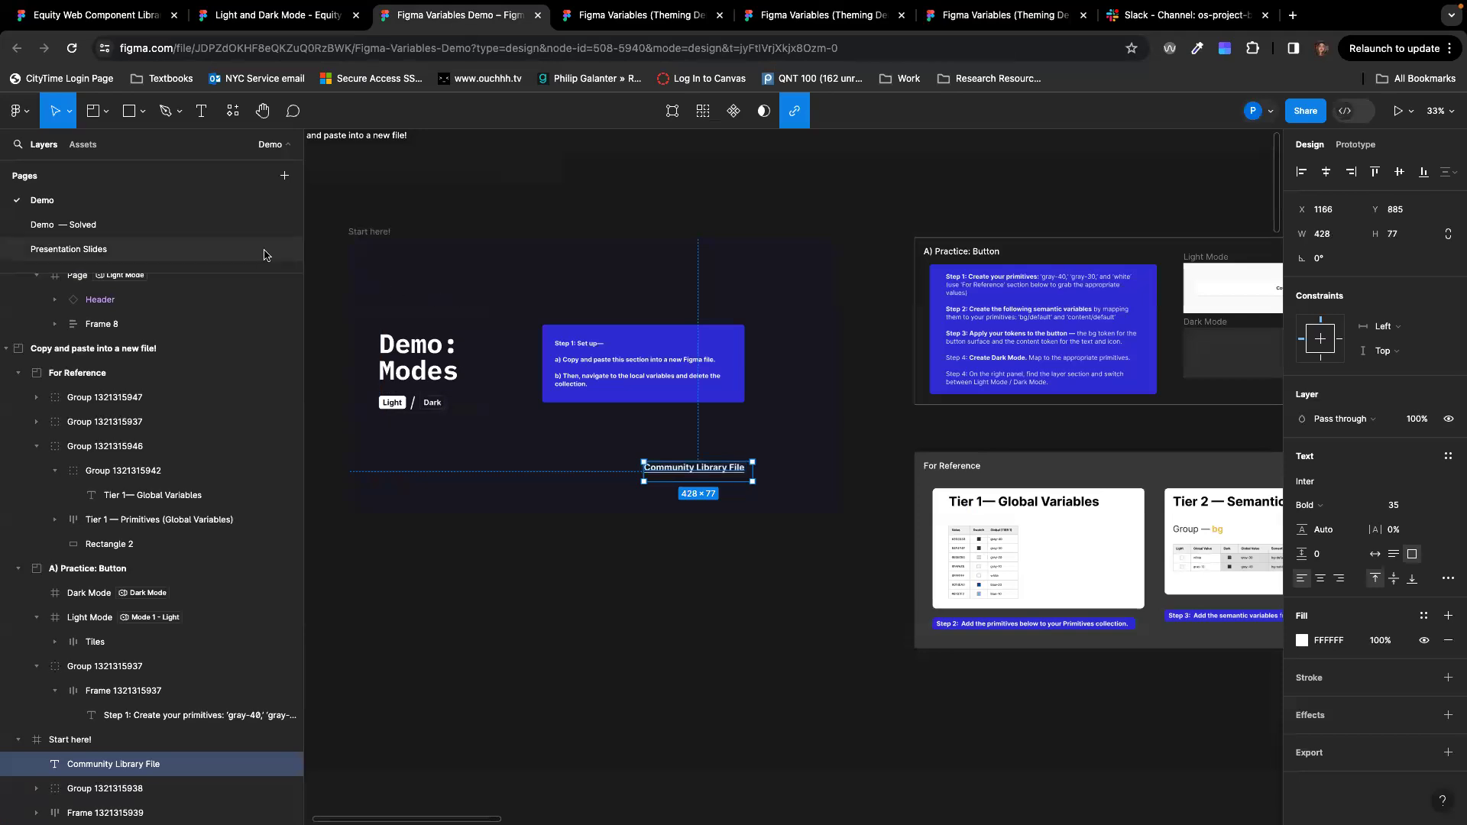
Step: Clear the selection and open the Demo — Solved page from the Pages list
scroll(804, 343, down, 5)
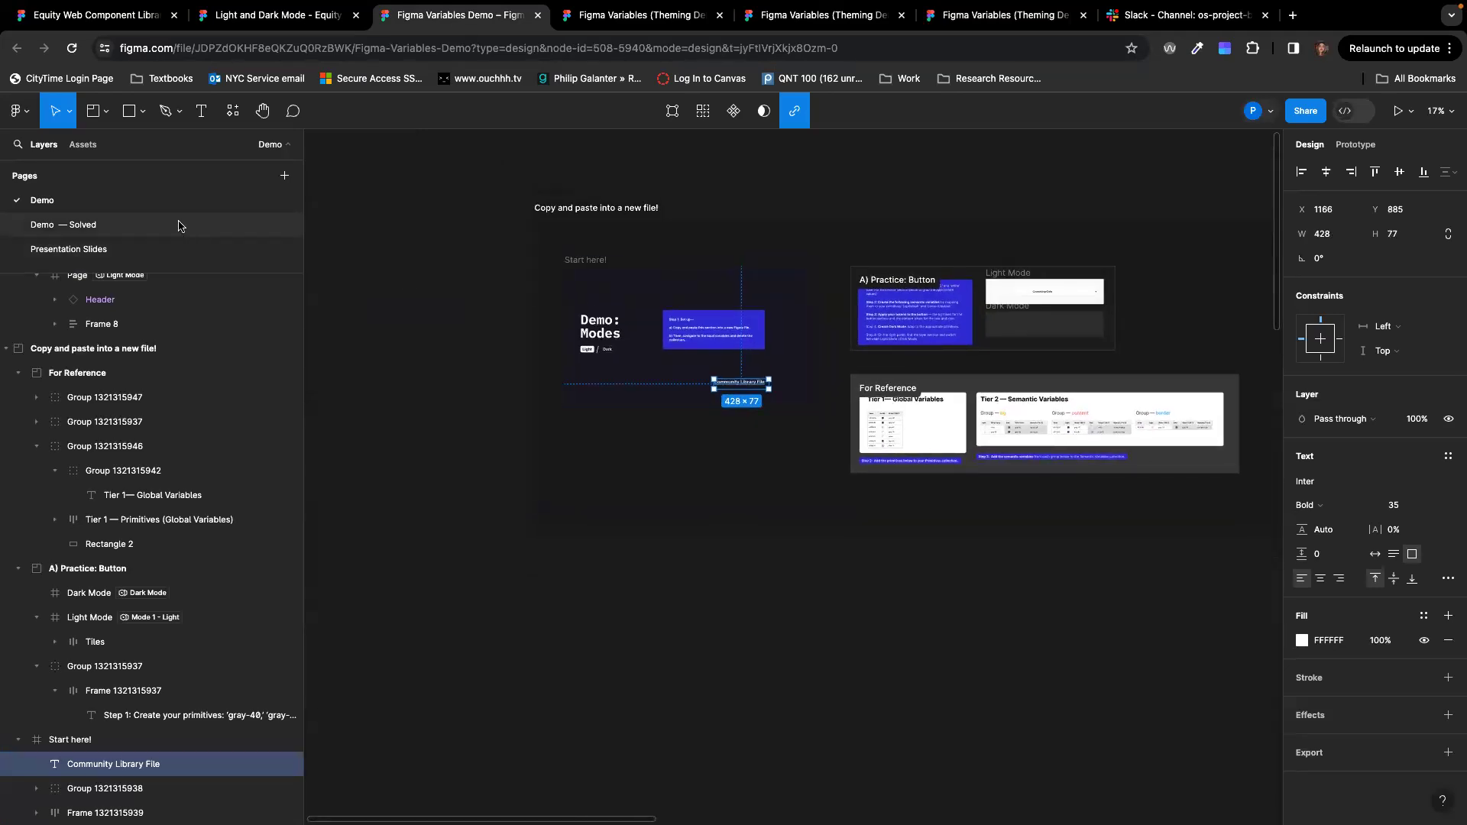
click(581, 656)
scroll(581, 658, right, 10)
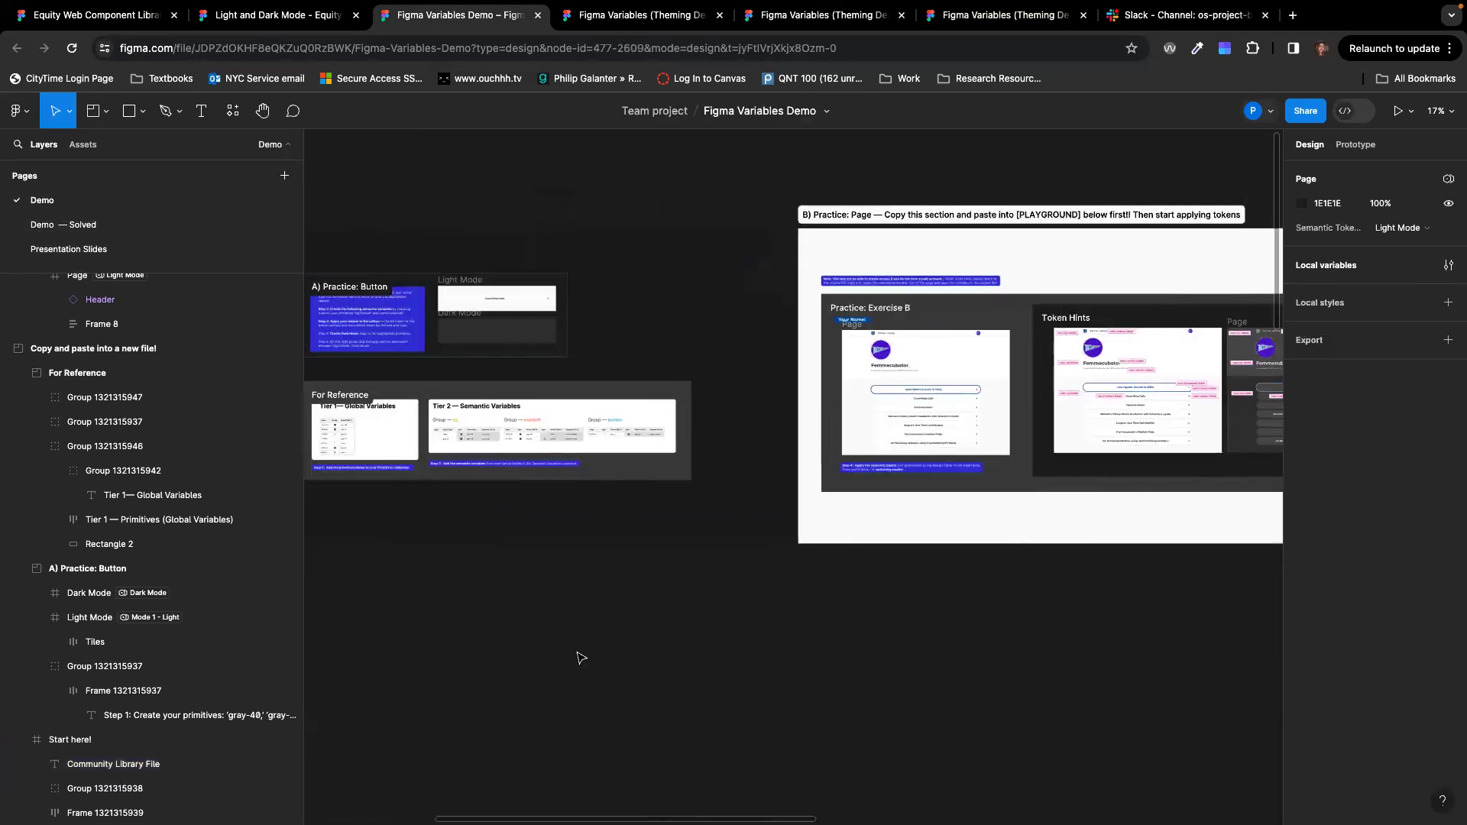
scroll(581, 658, down, 1)
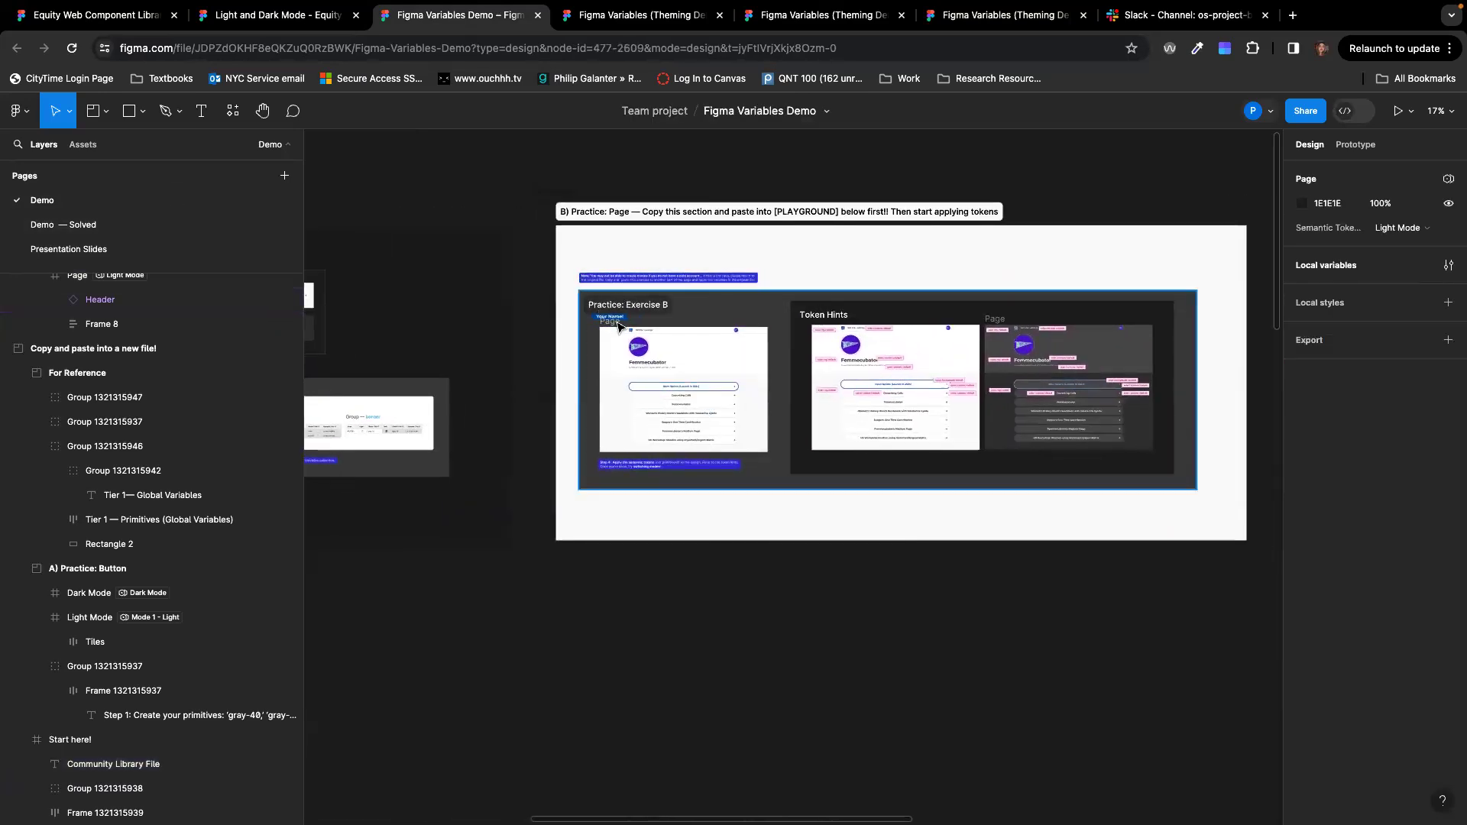
click(191, 227)
Step: Select the solved Page frame and switch its Semantic Tokens mode to Light Mode, then back to Dark Mode
scroll(909, 510, right, 8)
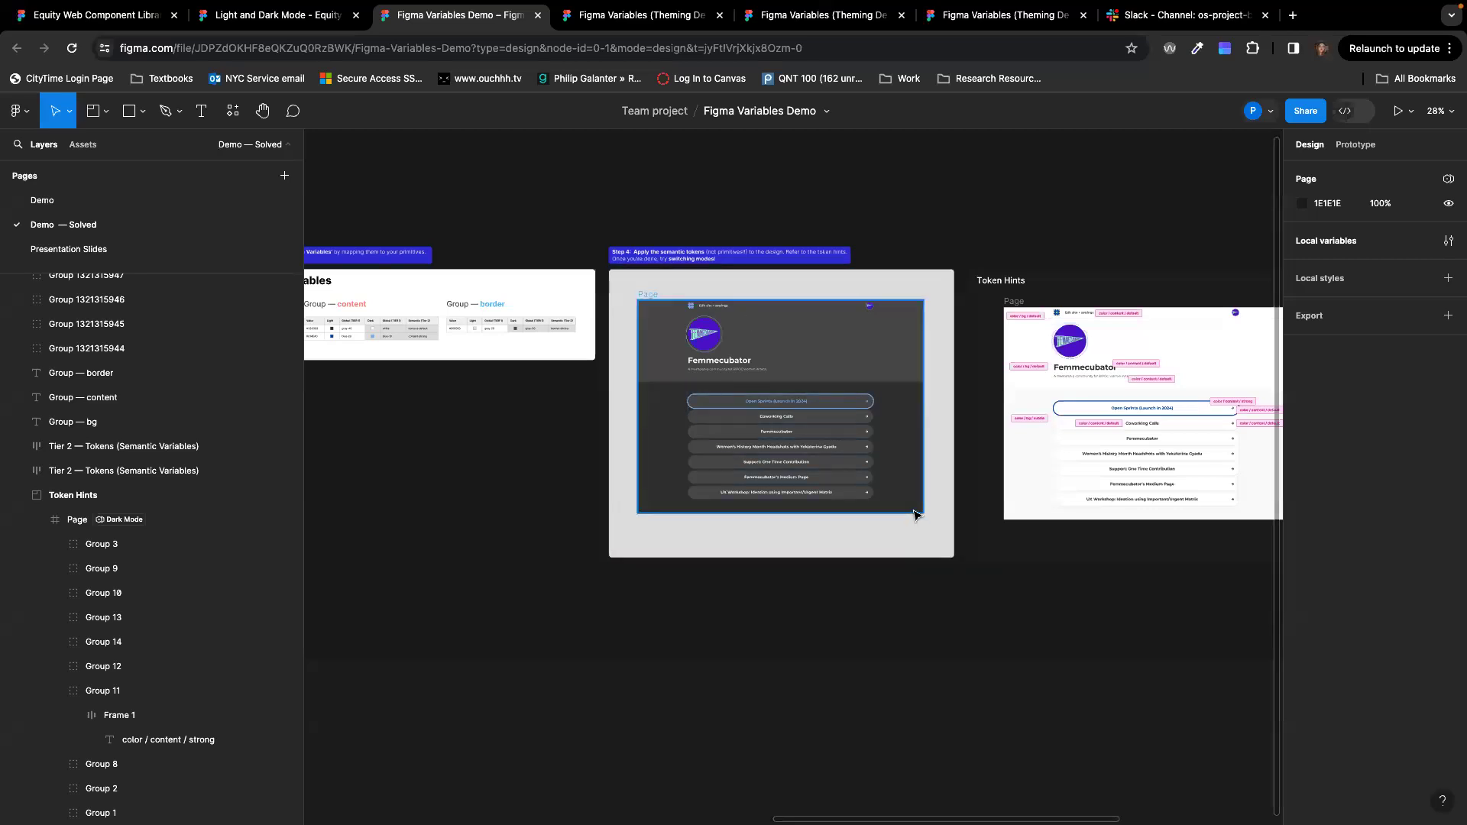
click(916, 512)
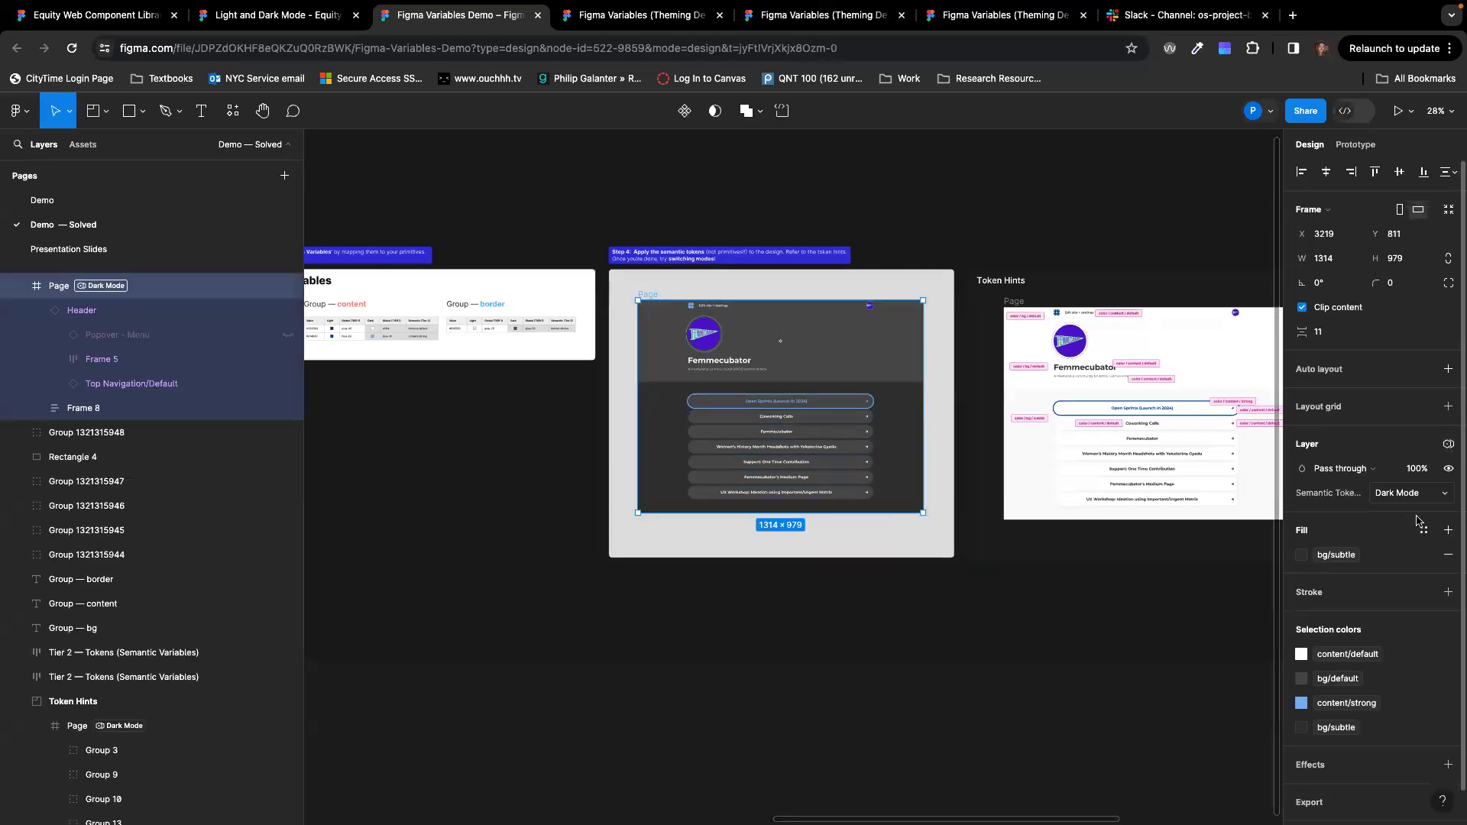
click(1431, 493)
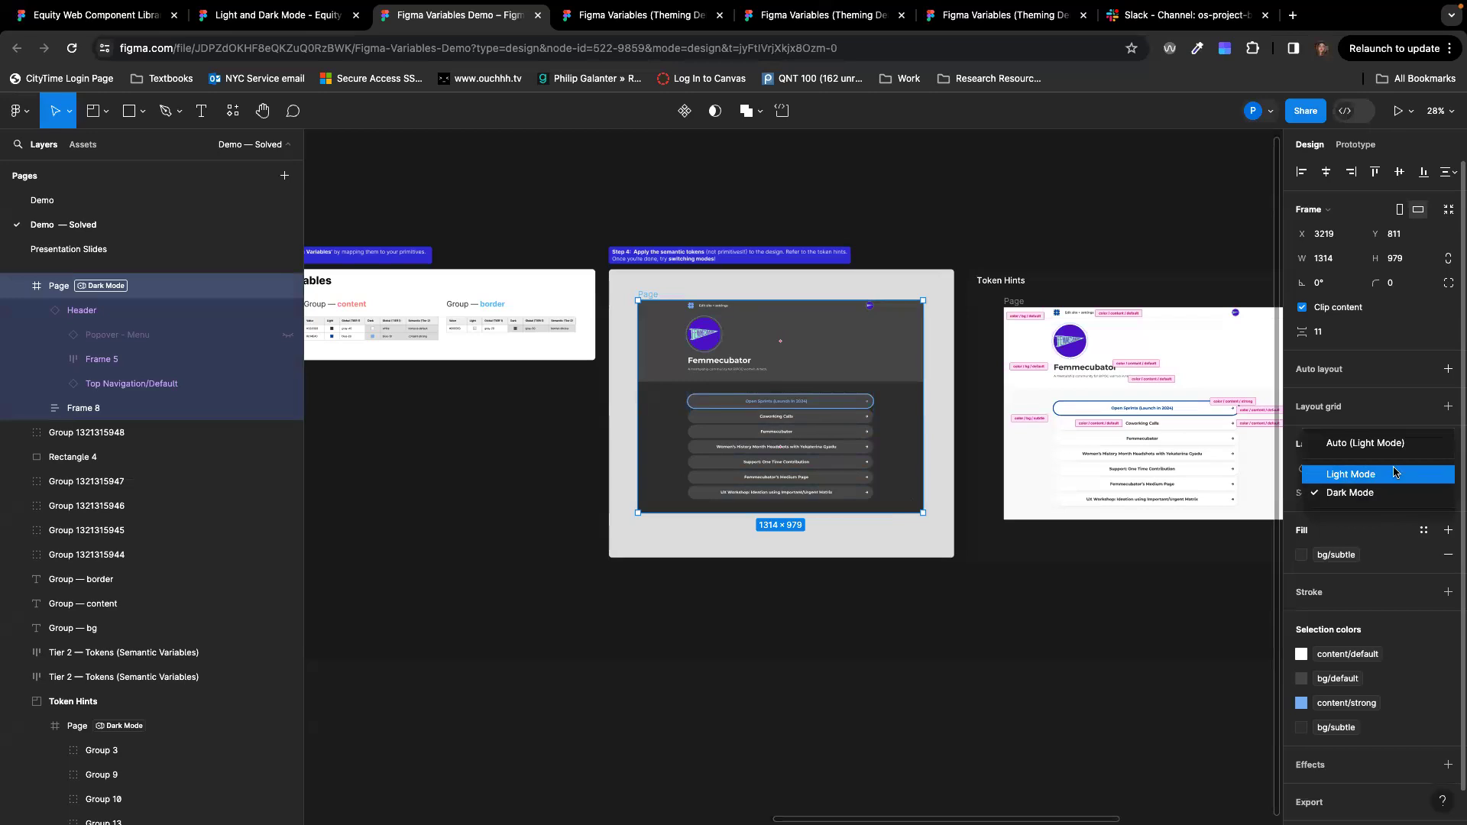
click(1393, 472)
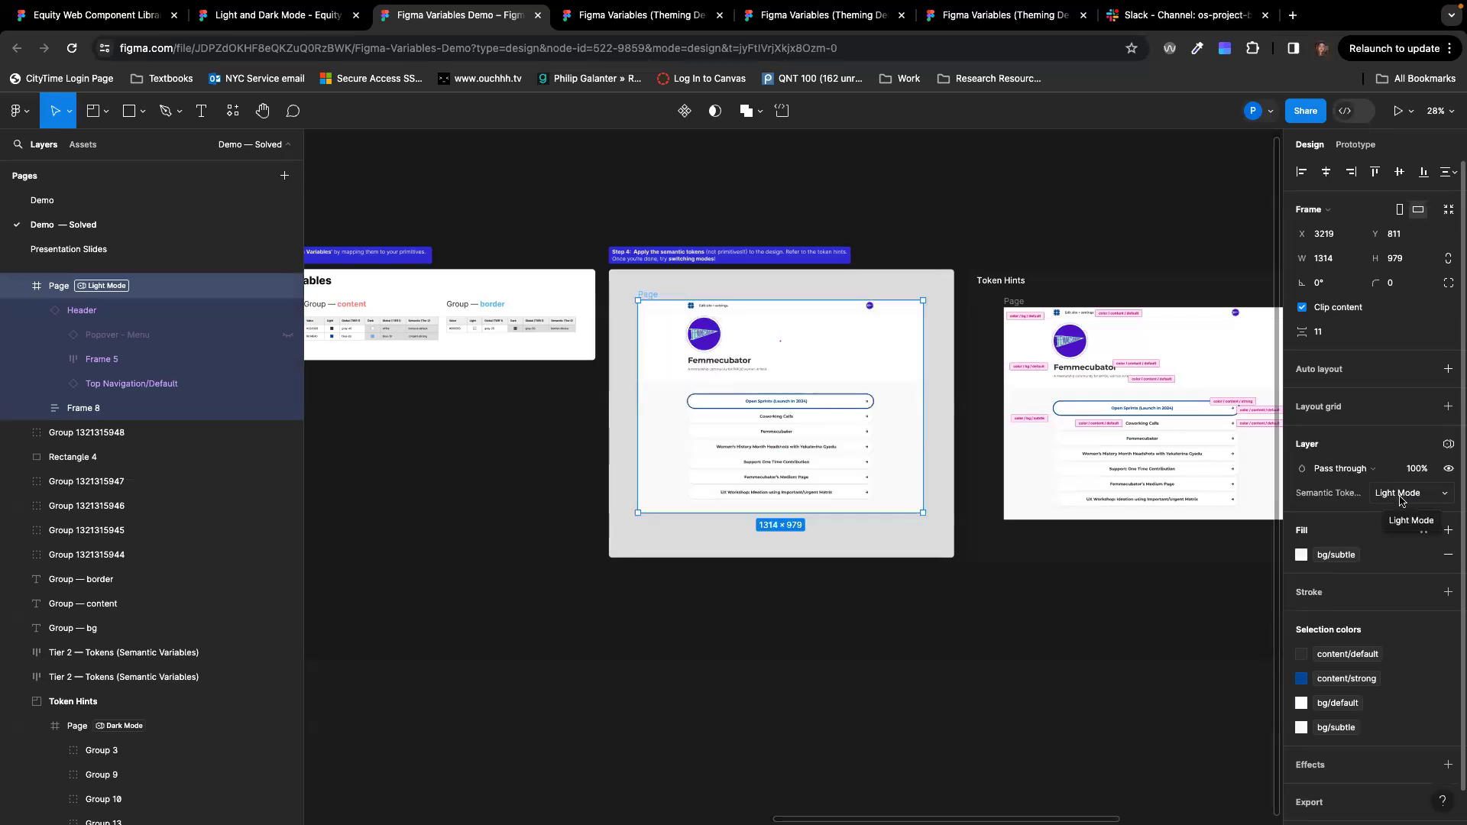
click(1400, 497)
click(1387, 507)
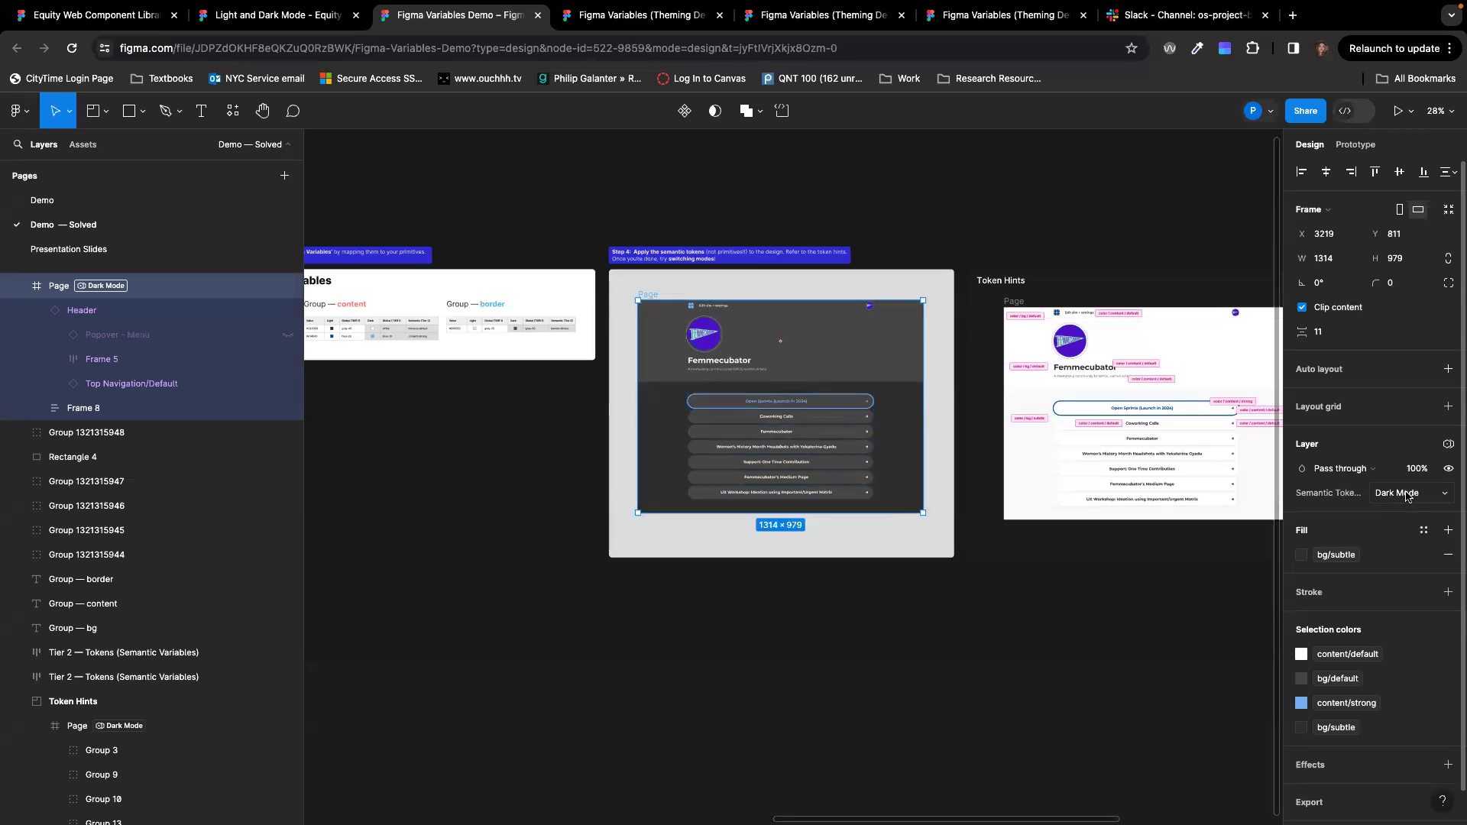
Step: Preview Light Mode again, return to Dark Mode, then undo to leave the Page frame in Light Mode
click(1408, 495)
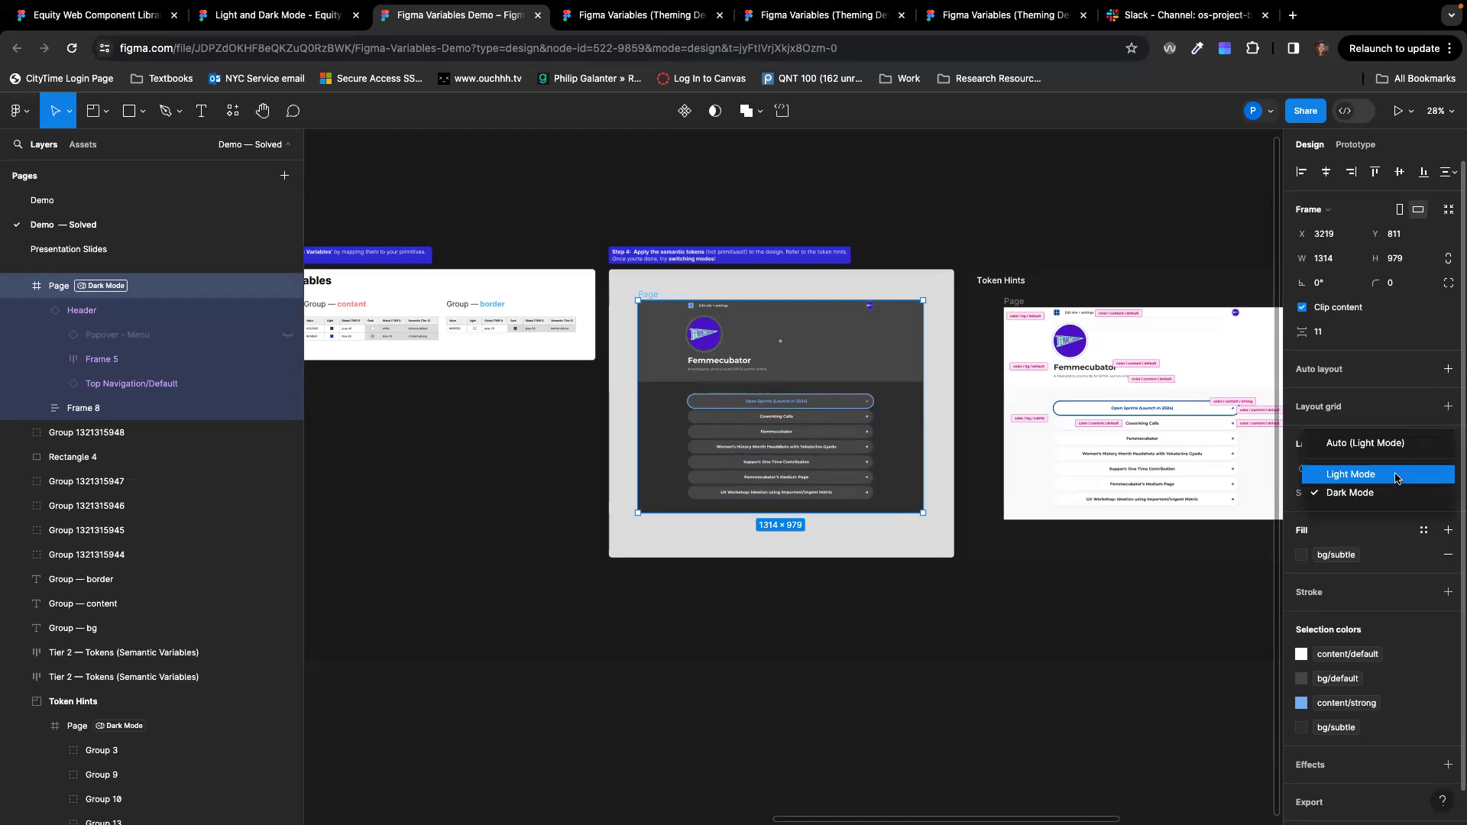
click(1398, 477)
click(1408, 495)
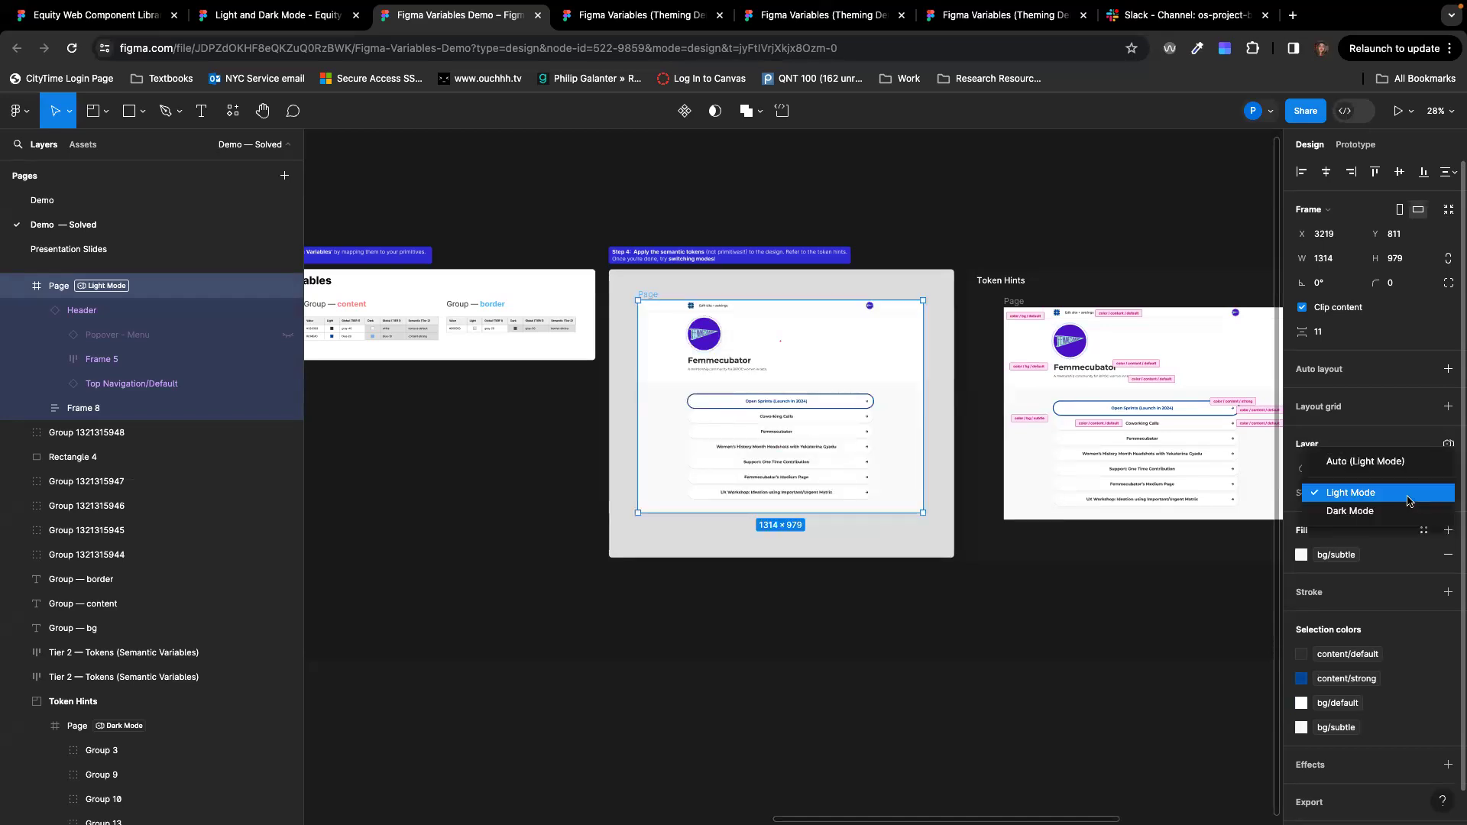
click(1387, 519)
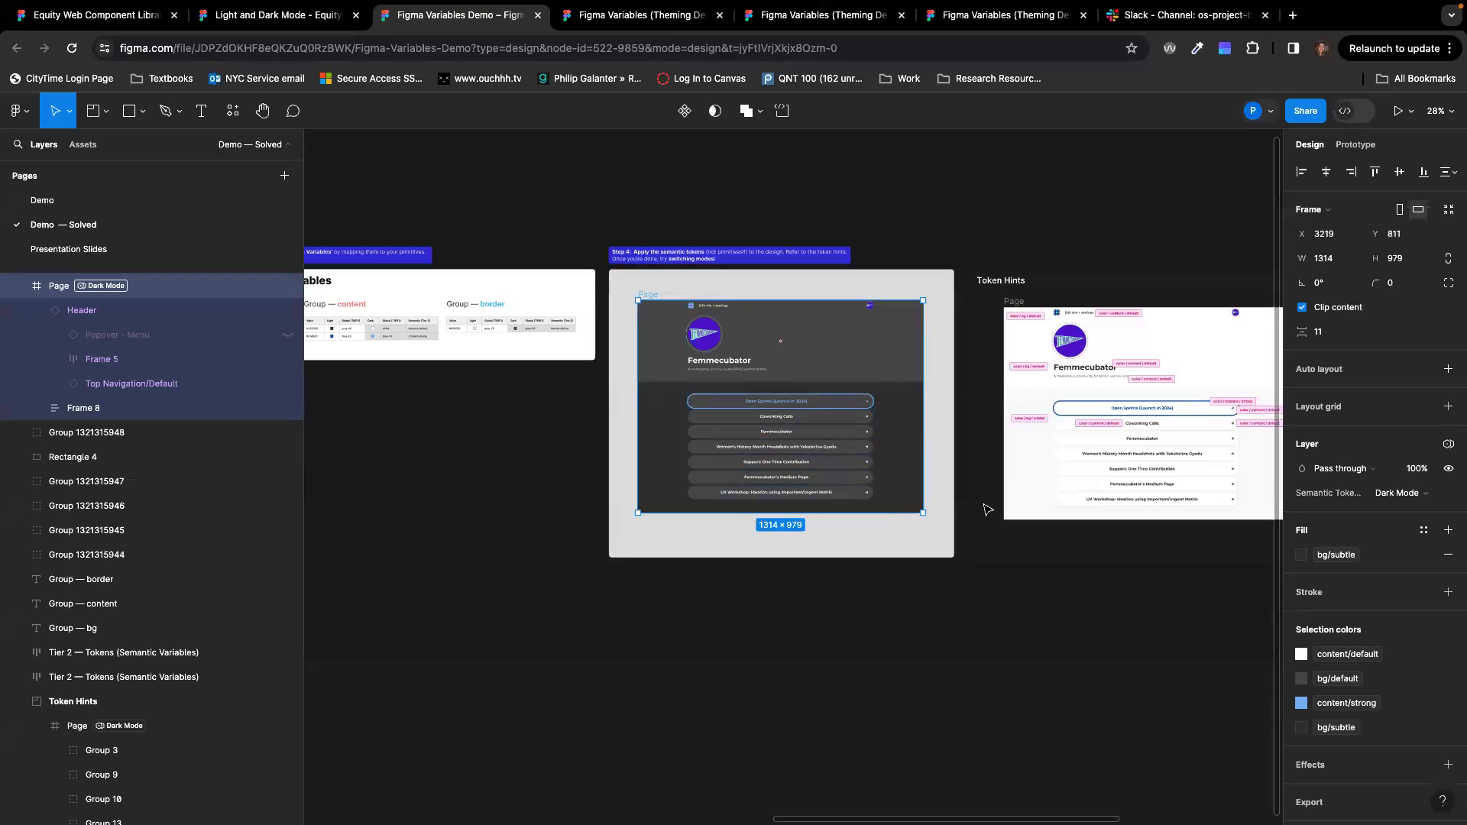
key(super+z)
scroll(920, 650, down, 3)
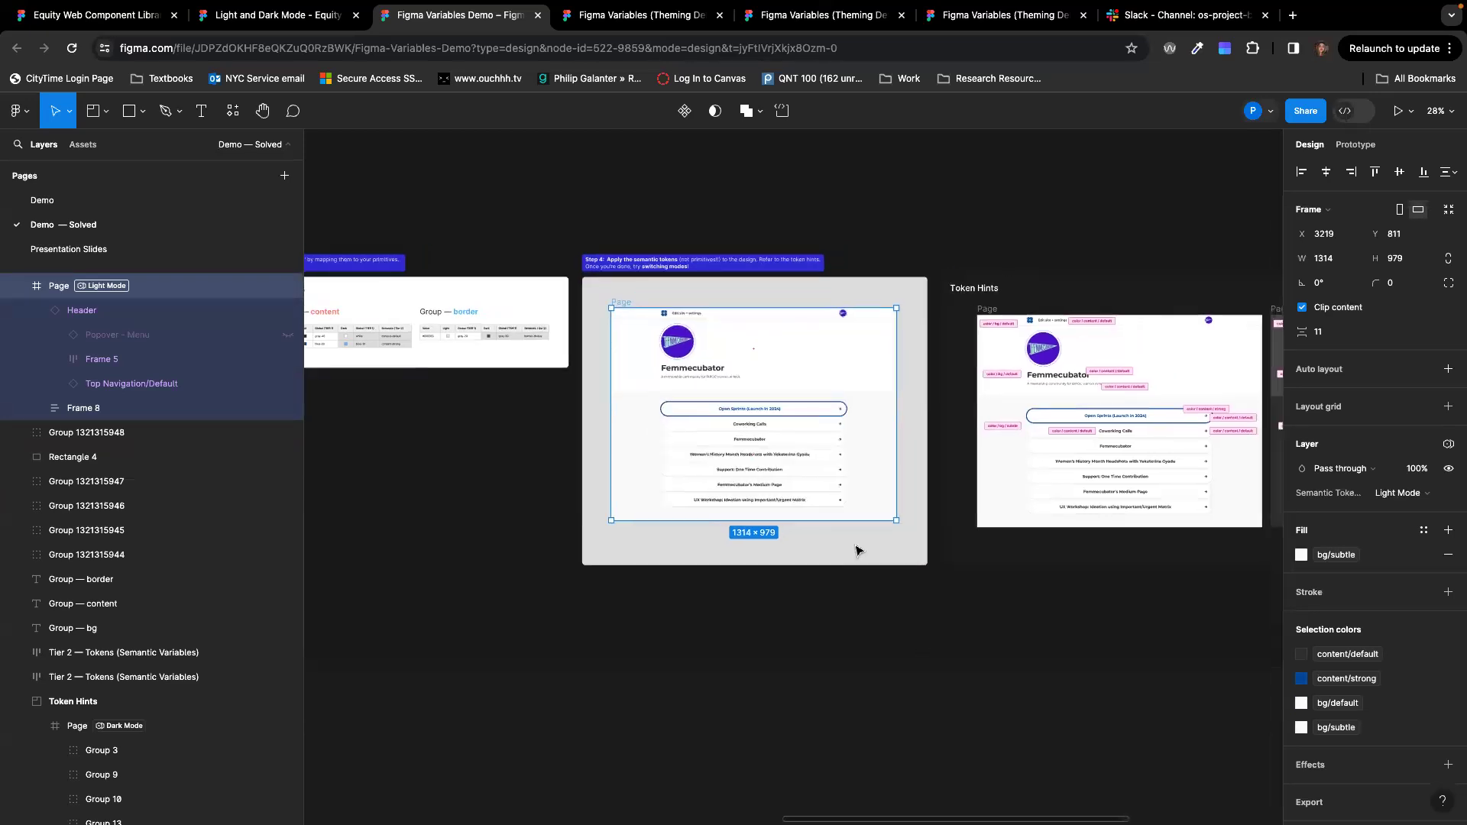
click(886, 670)
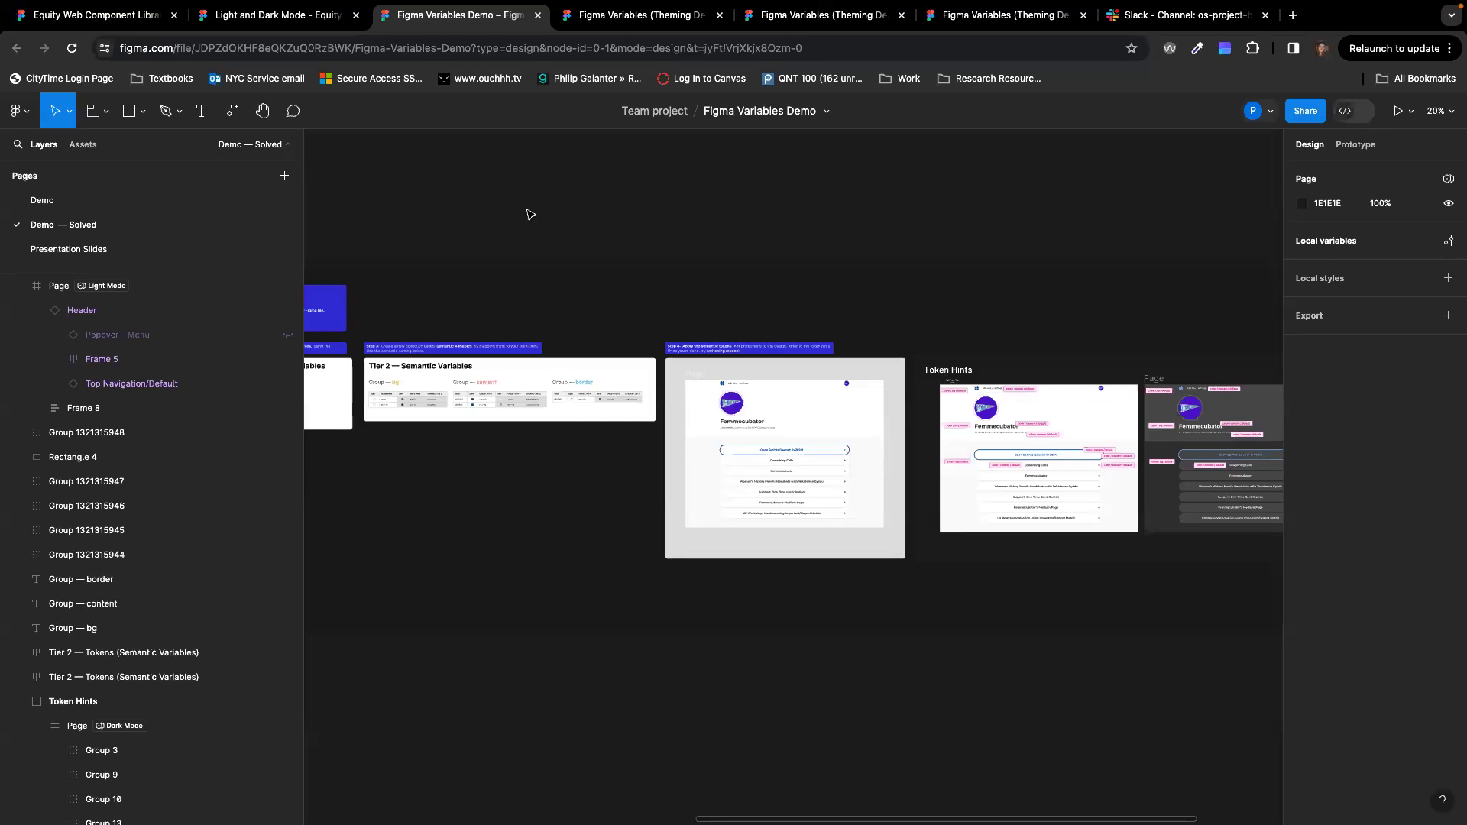
scroll(572, 278, left, 2)
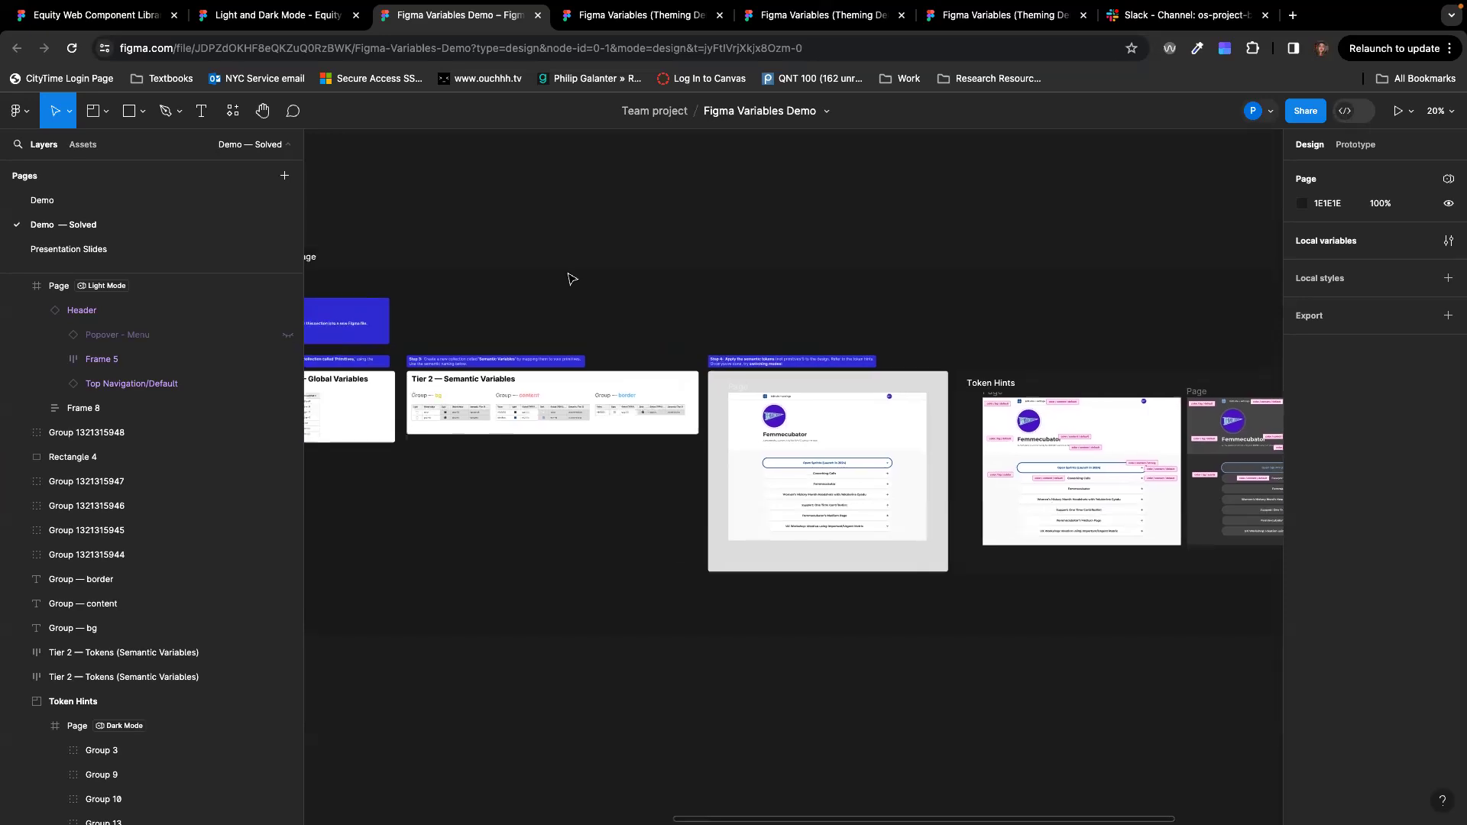
scroll(572, 278, left, 5)
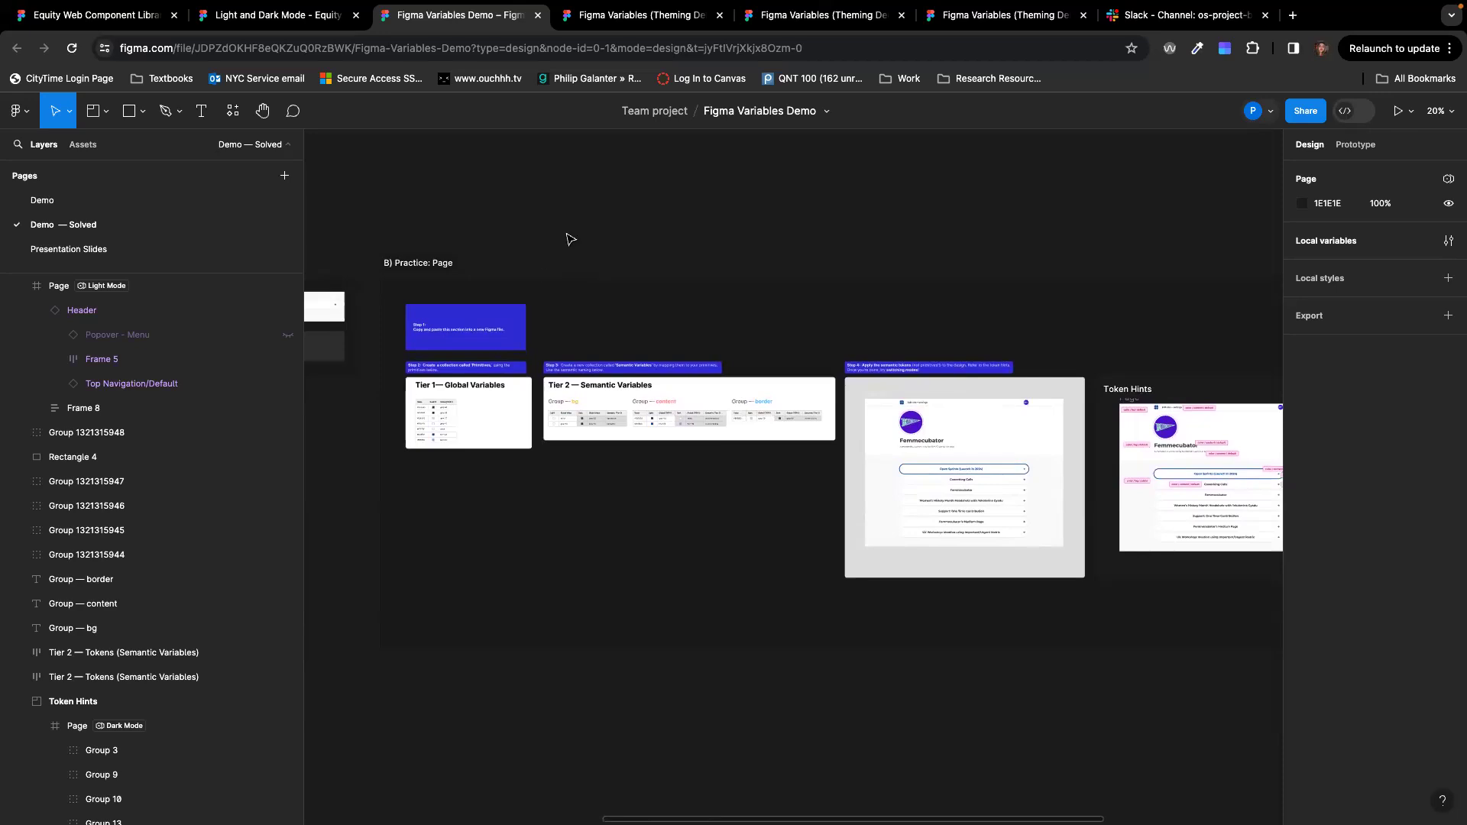
mouse_move(900, 24)
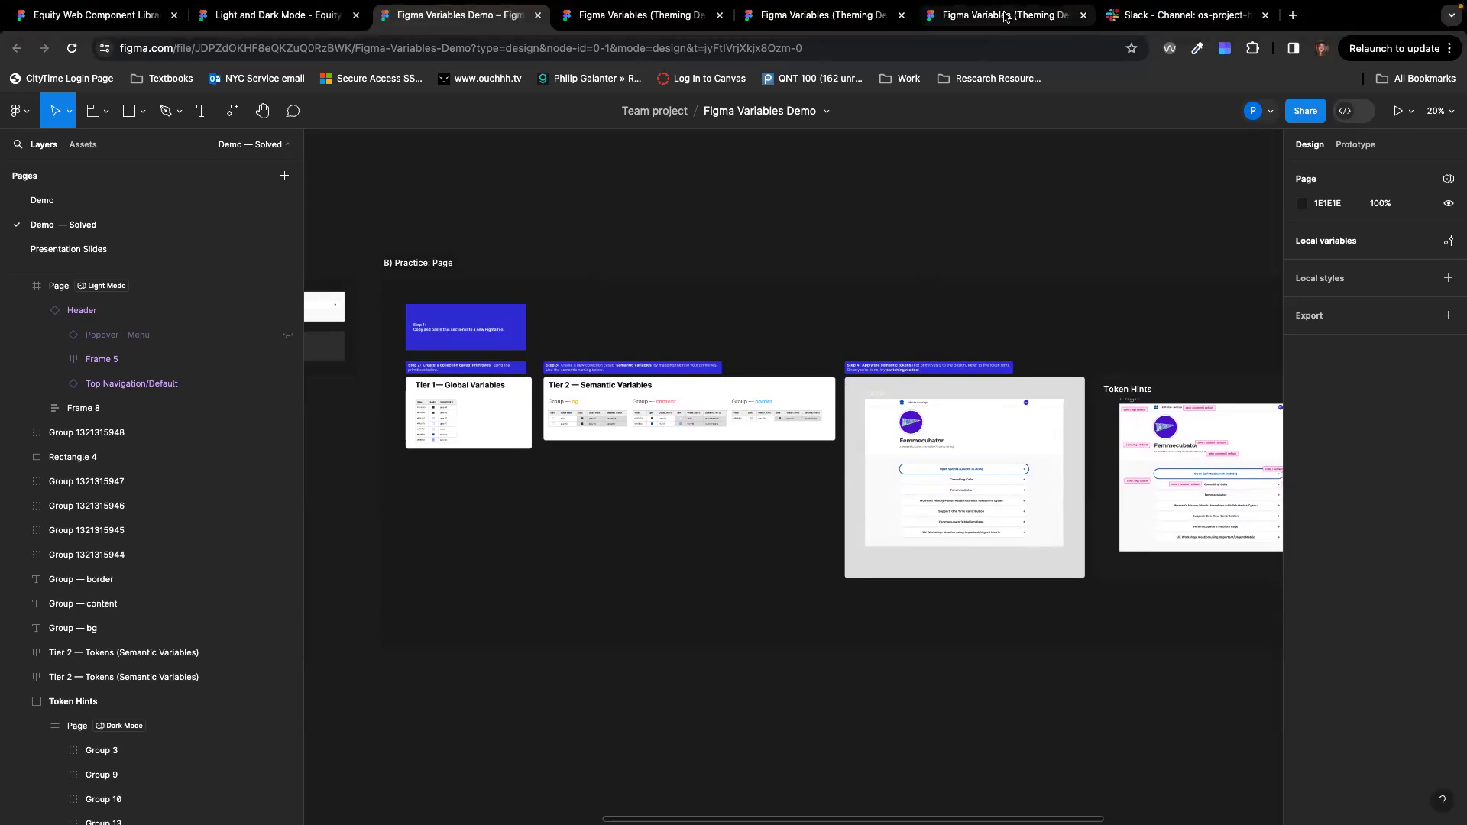
Step: Switch back to the copied Theming Demo file and deselect the Page frame
click(831, 13)
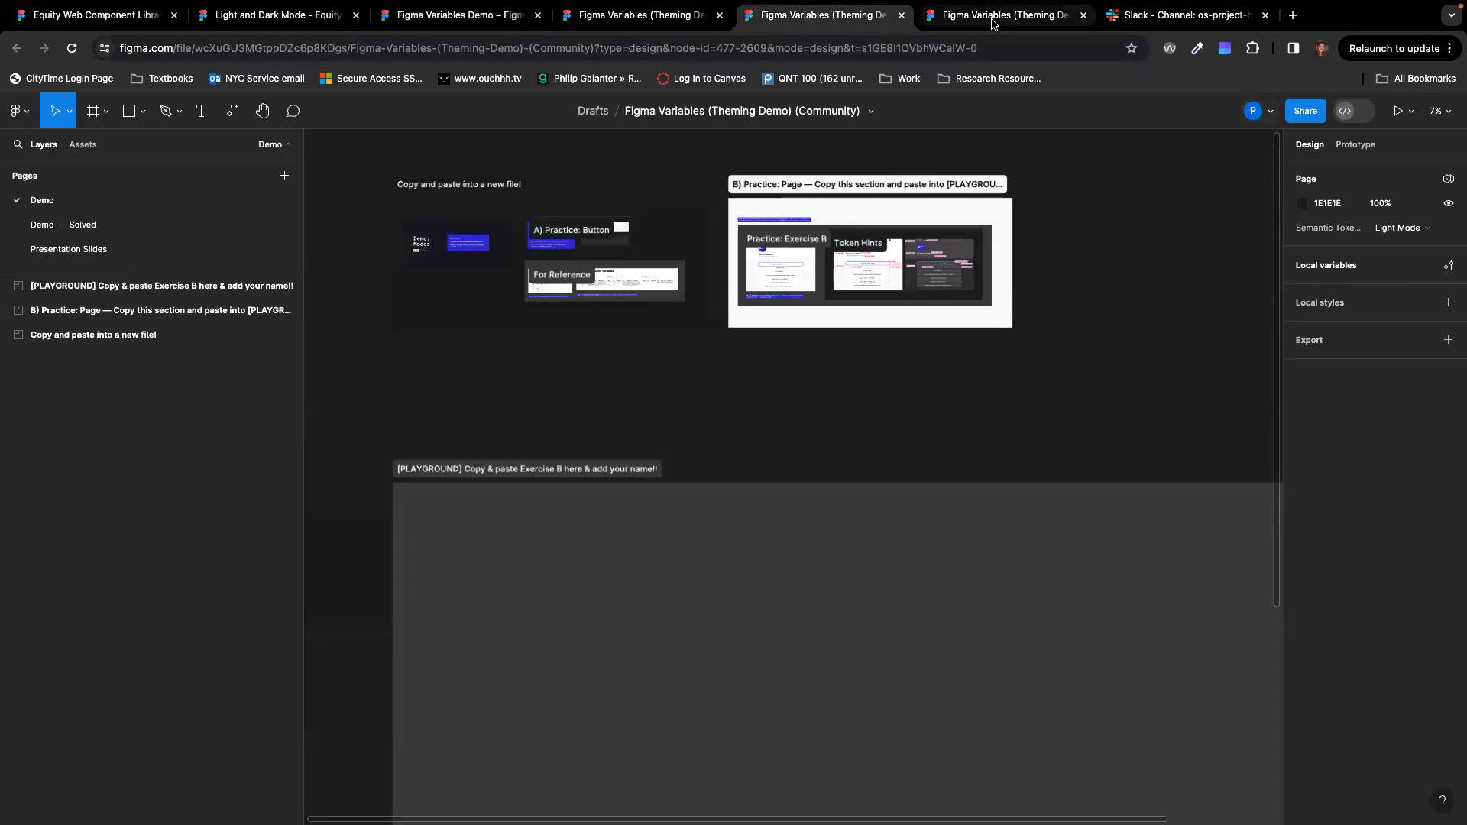
click(991, 23)
scroll(747, 502, down, 5)
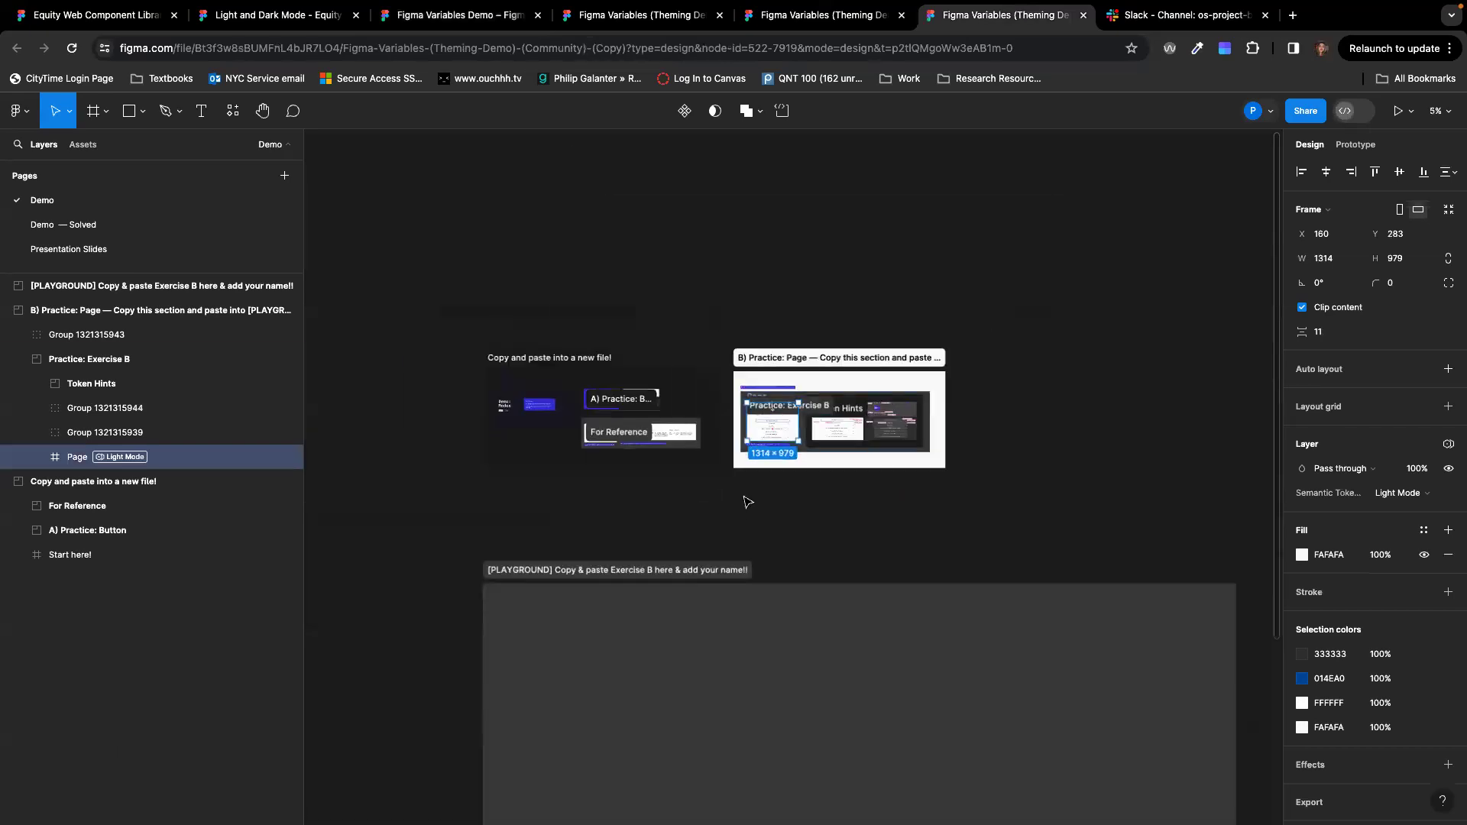
click(736, 523)
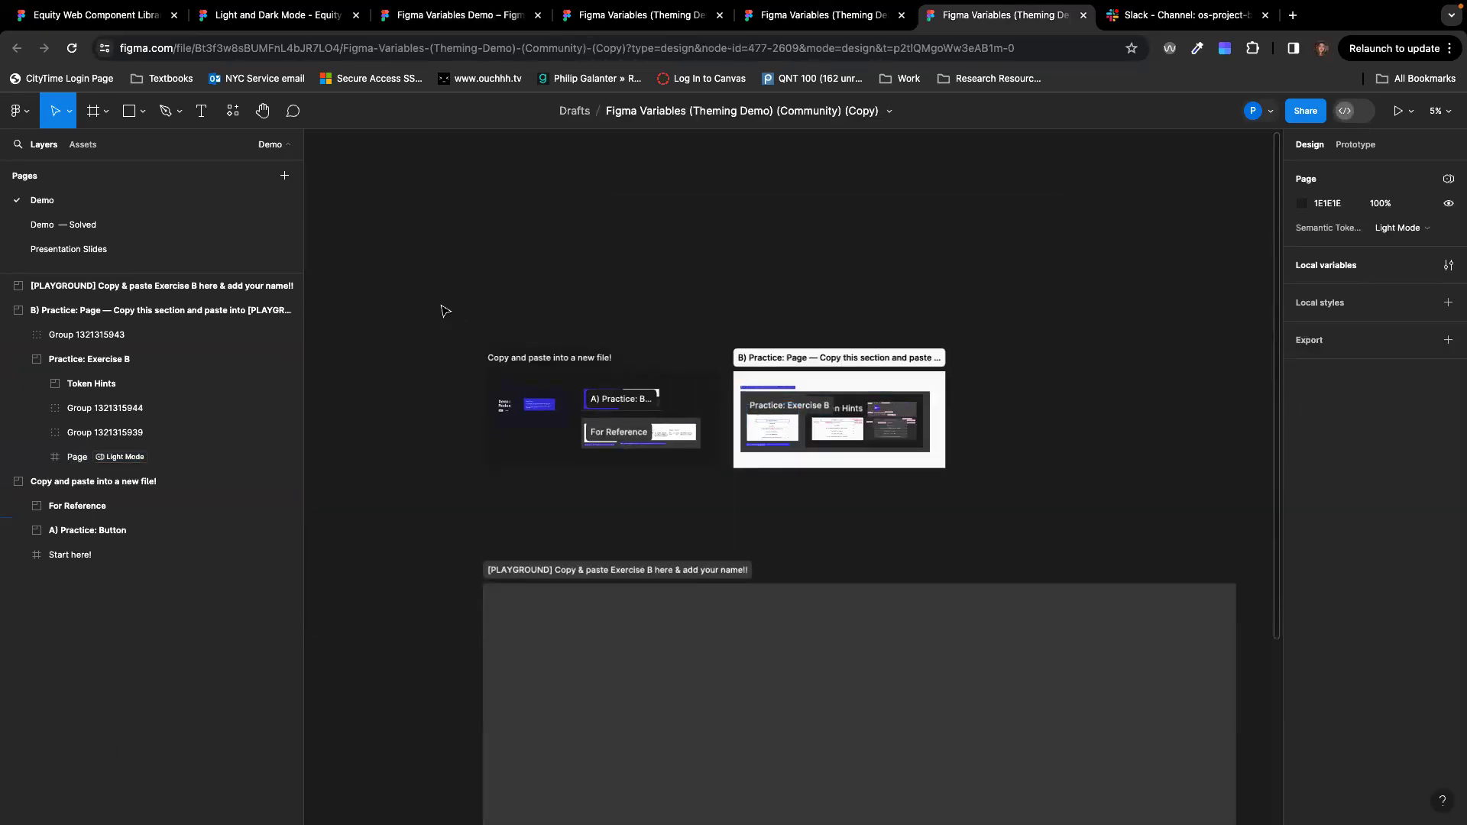
Step: Move the canvas up and left until the Demo: Modes frame and its Step 1 instructions are readable
scroll(520, 285, left, 3)
scroll(520, 285, down, 2)
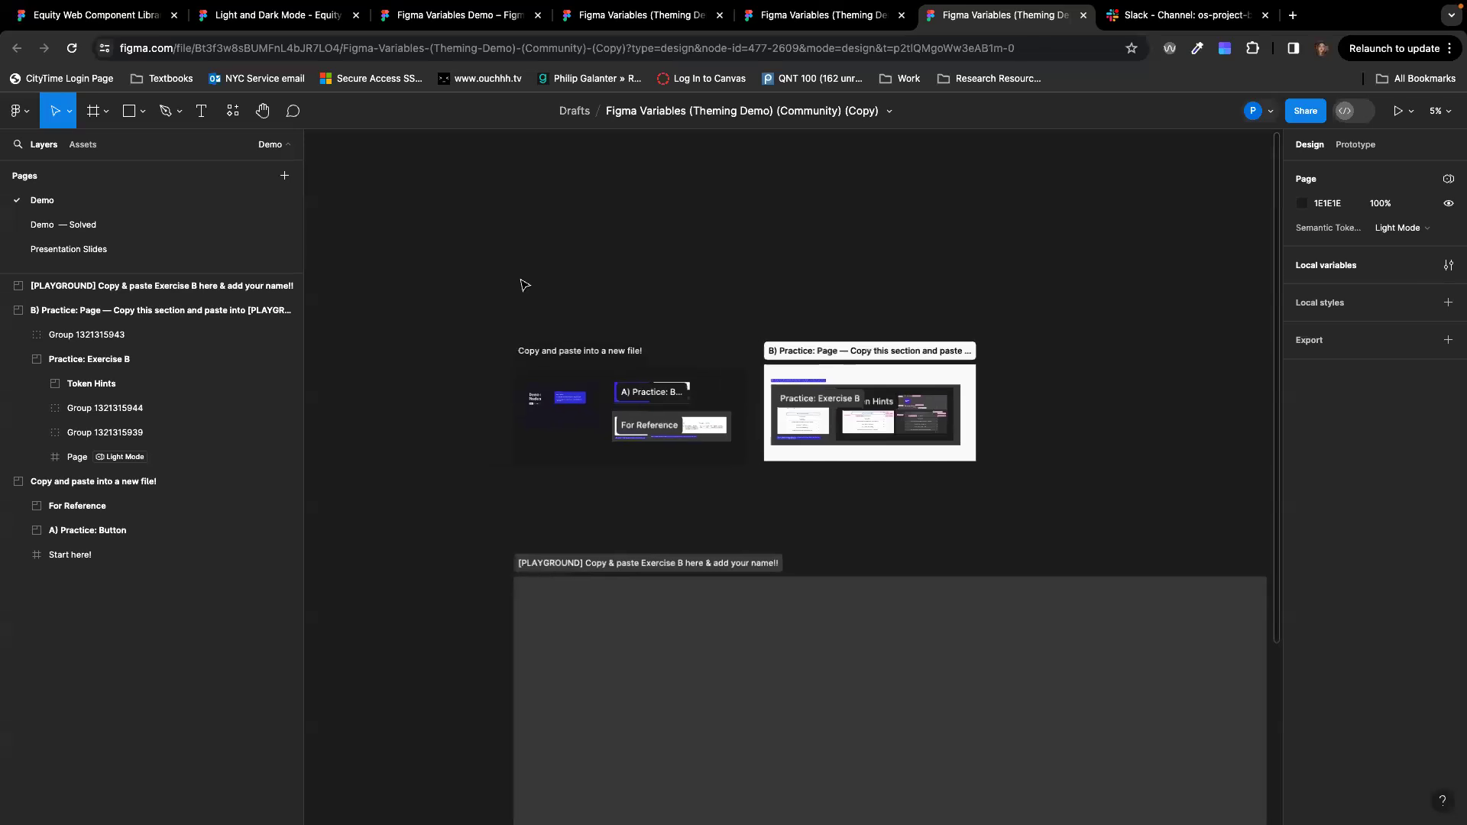
scroll(524, 285, up, 3)
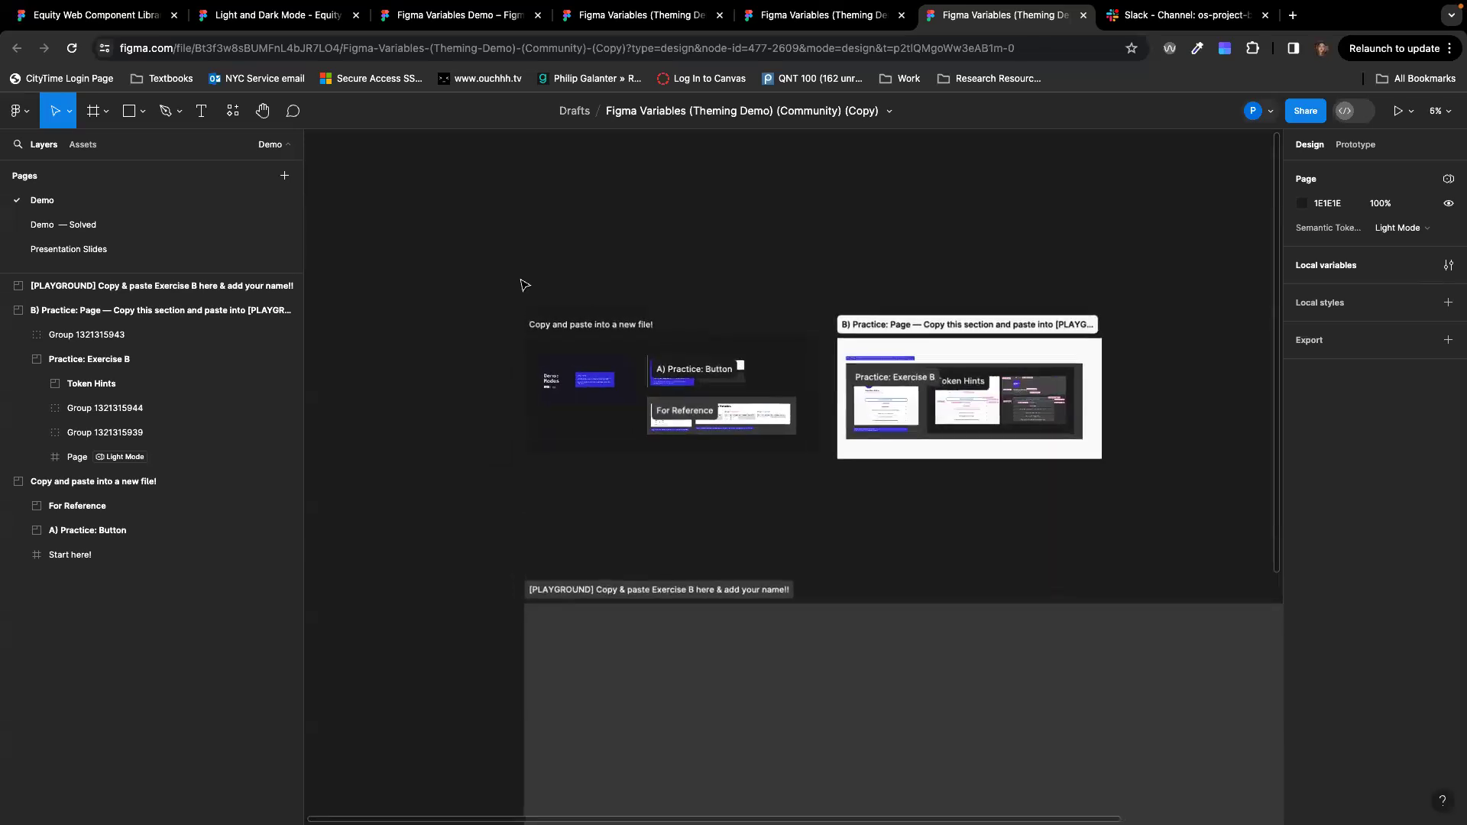
scroll(738, 535, up, 3)
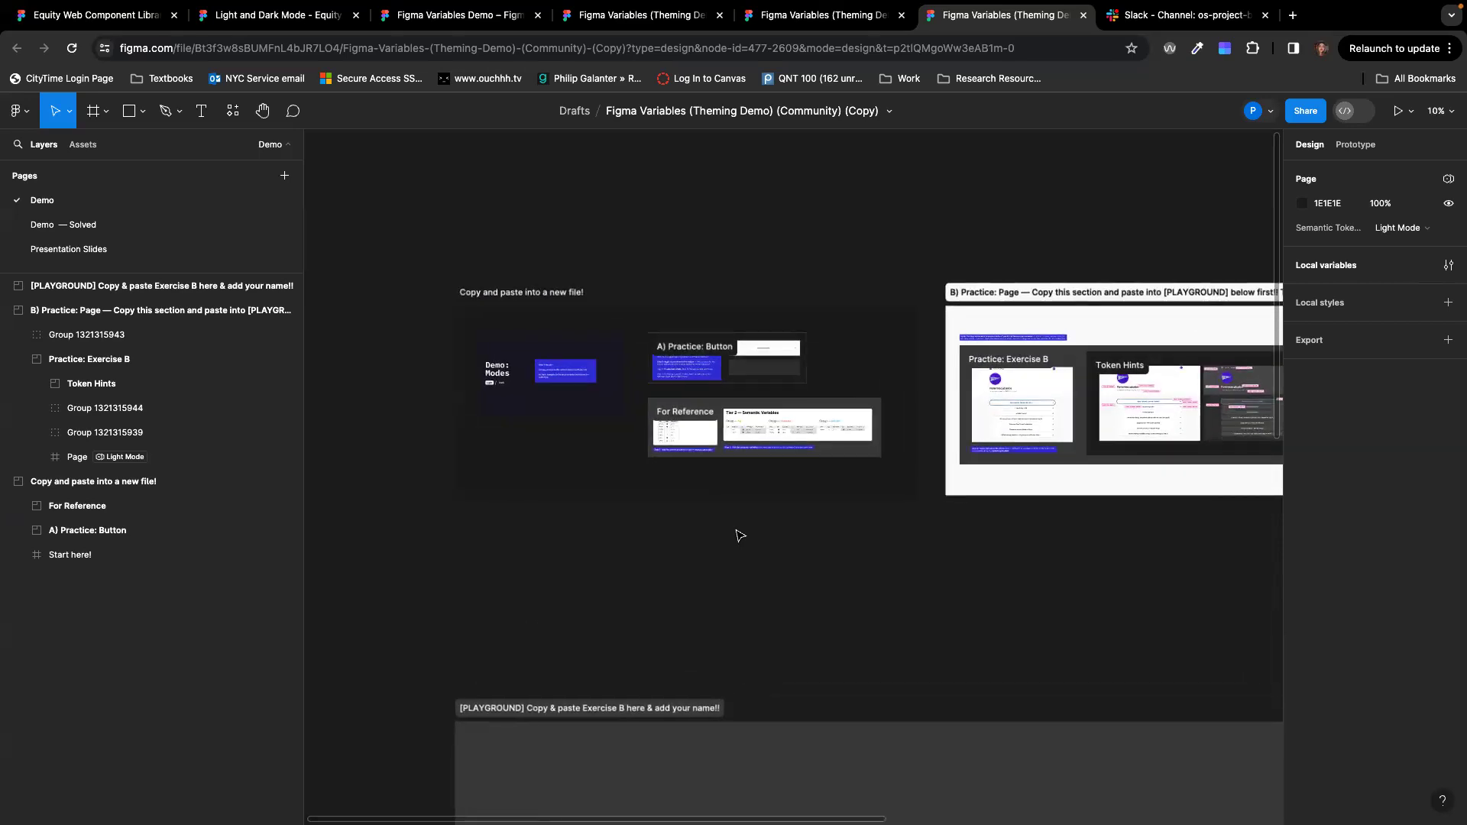
scroll(823, 550, up, 5)
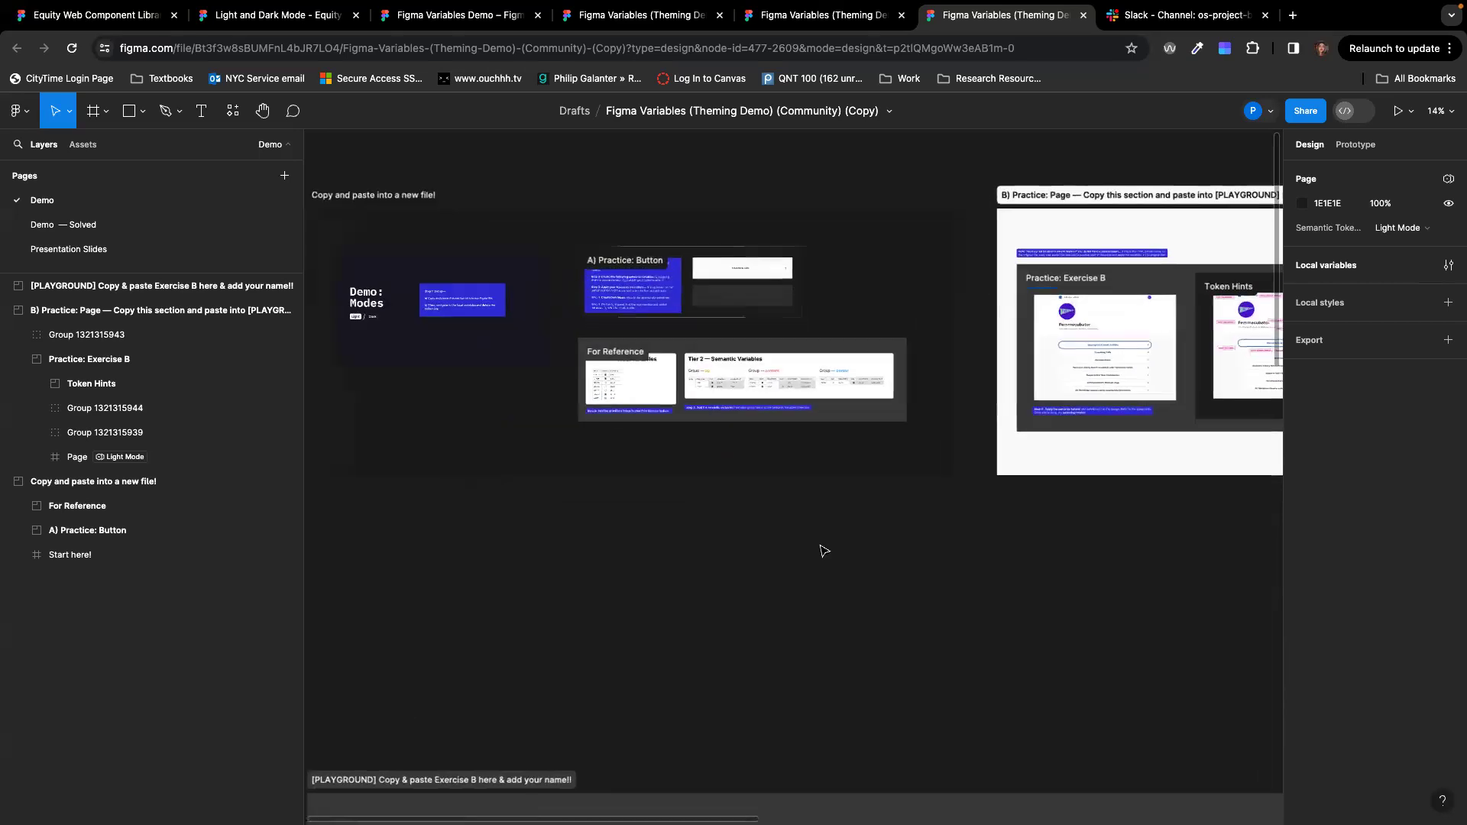
scroll(823, 550, up, 5)
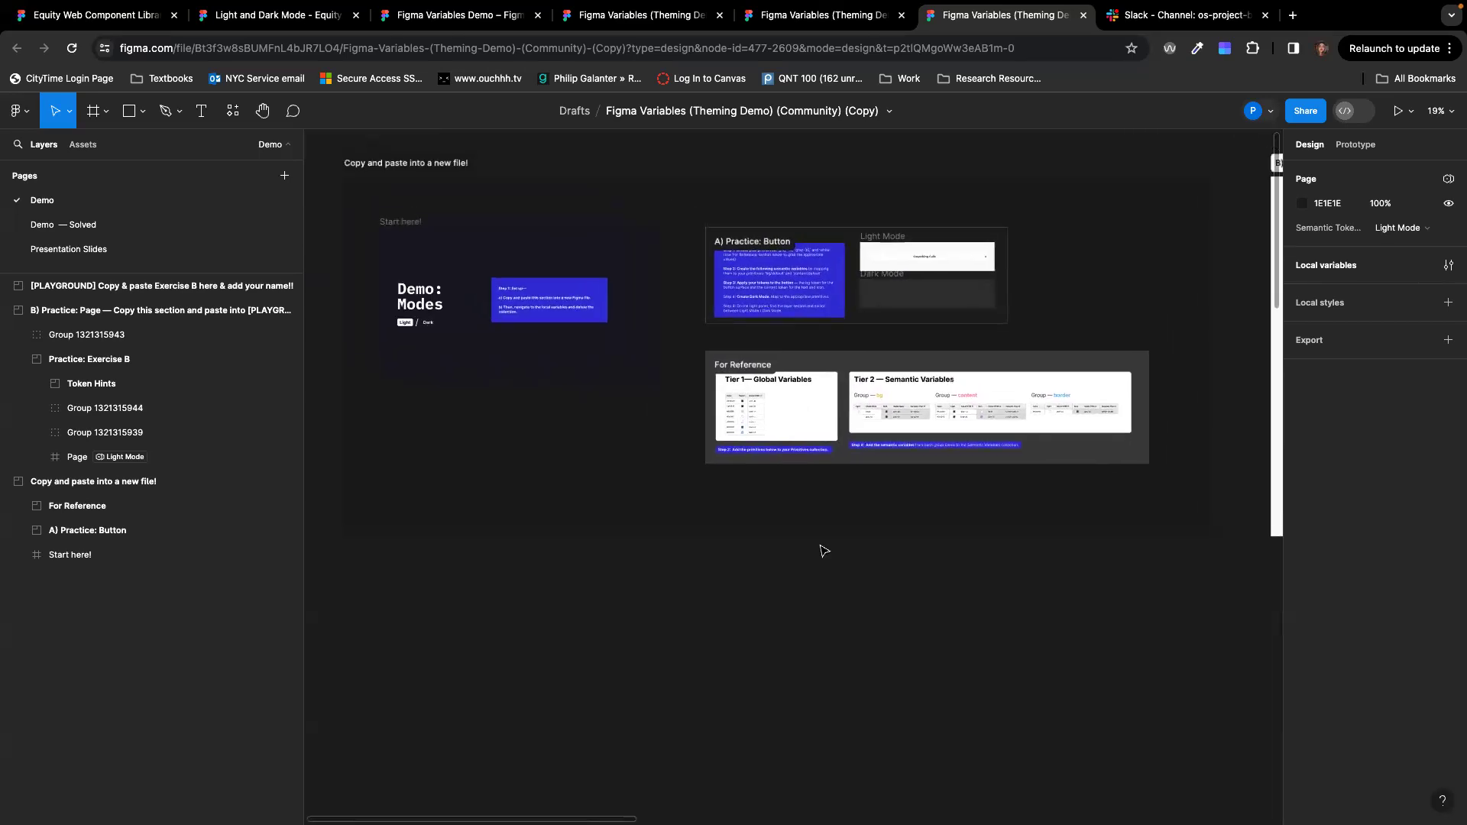
scroll(823, 550, up, 4)
scroll(823, 550, left, 5)
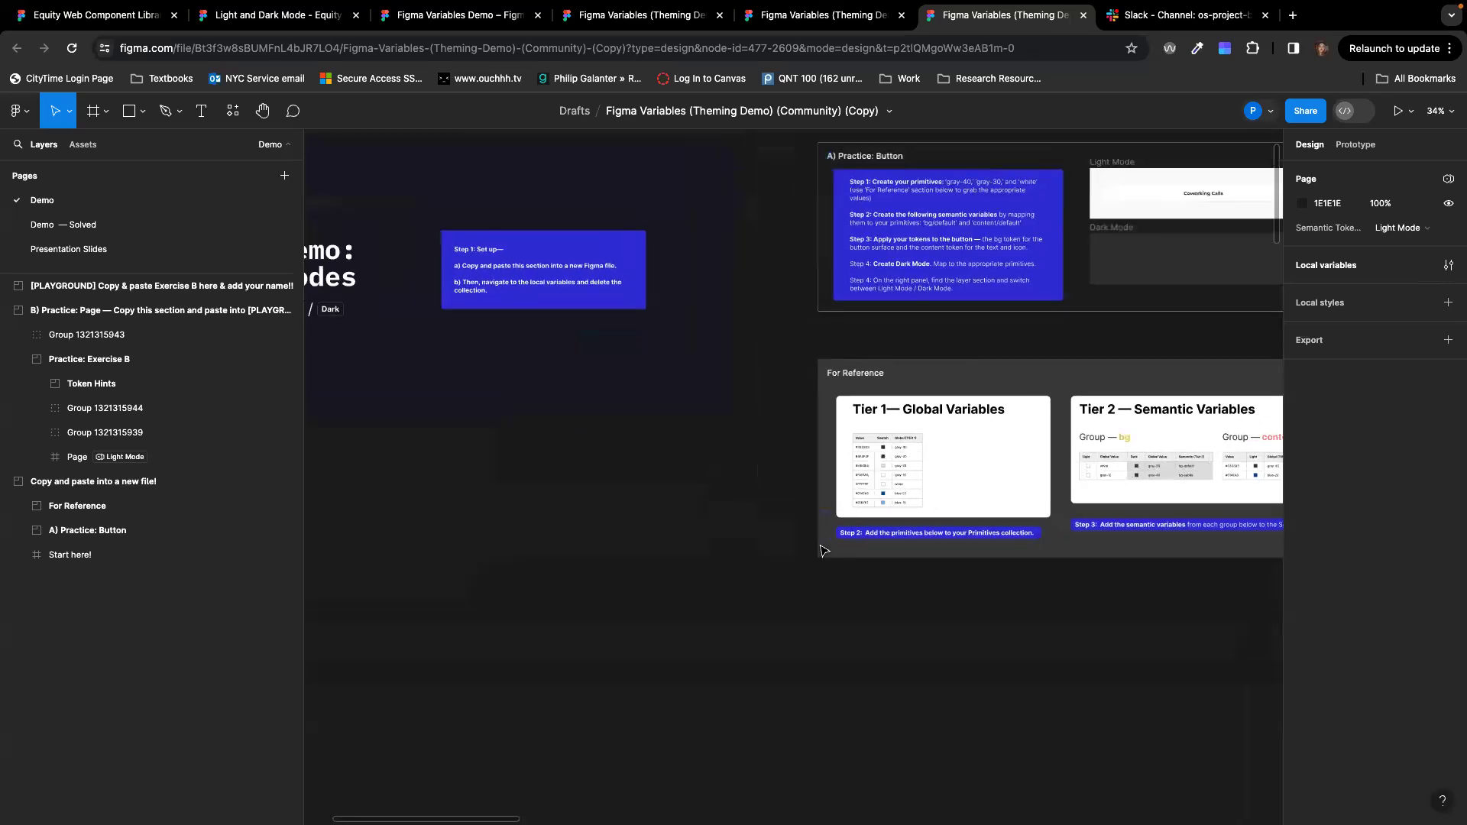
scroll(823, 550, up, 3)
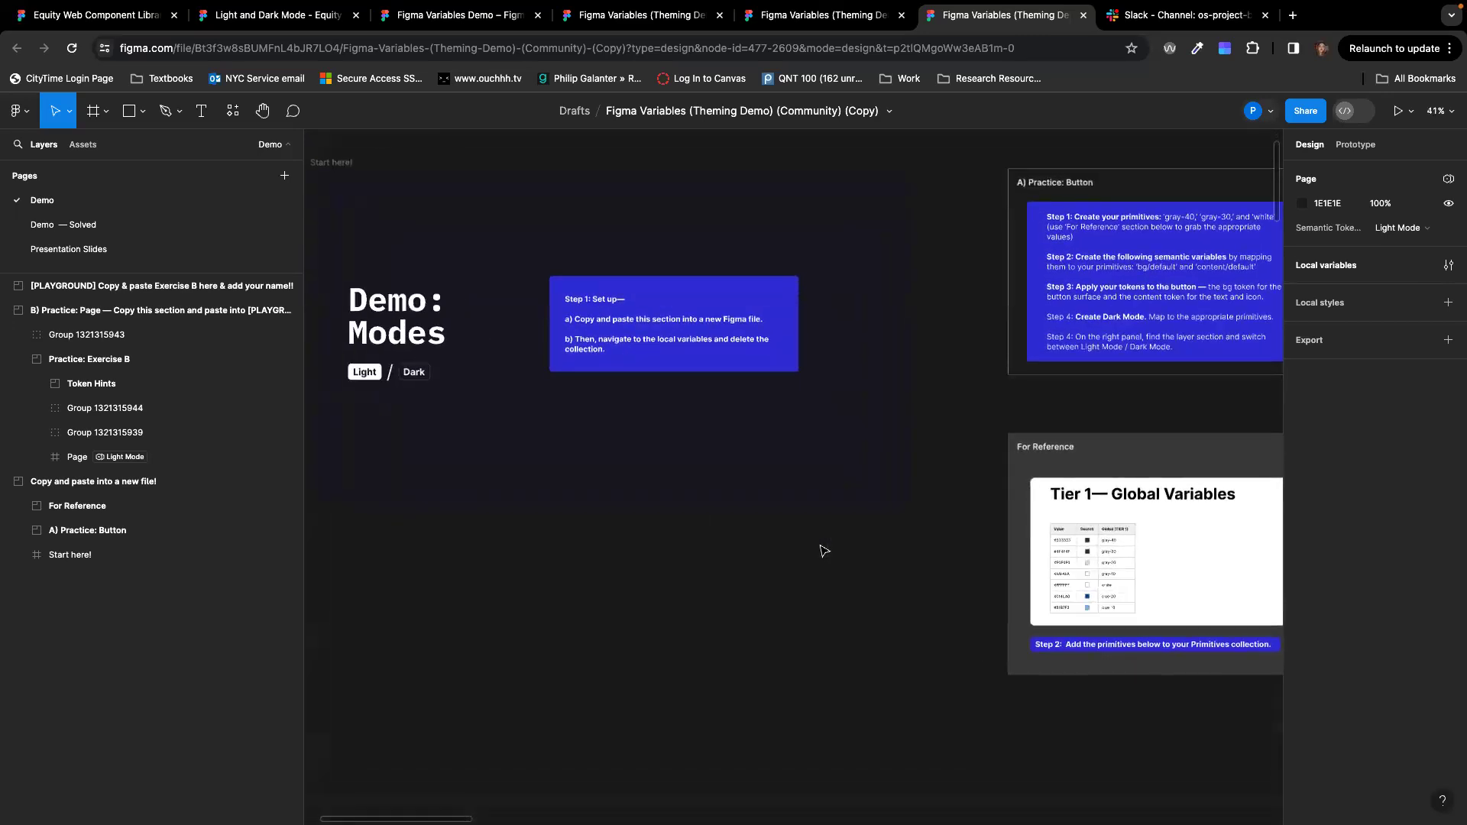
scroll(823, 550, up, 2)
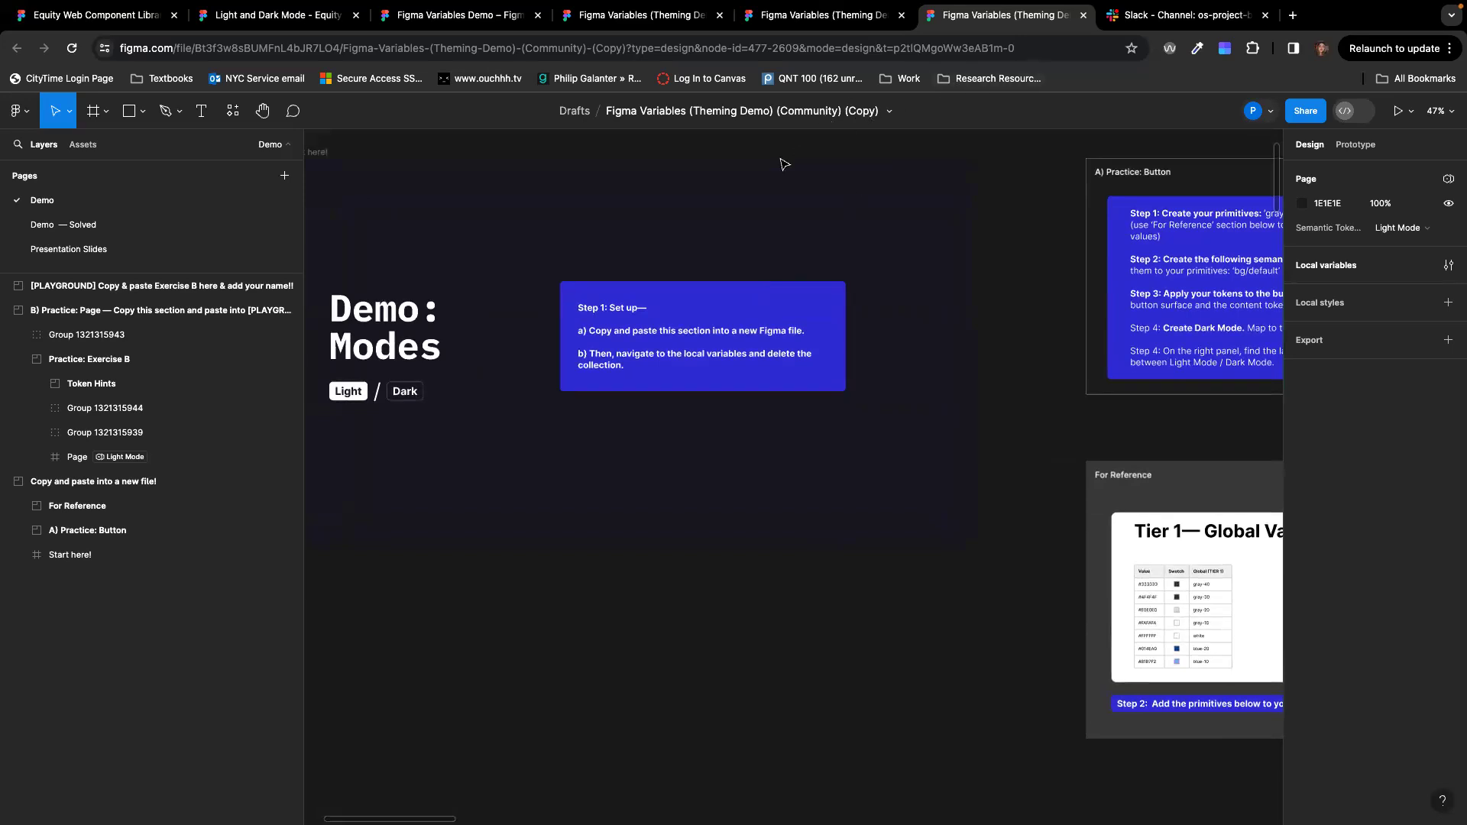
scroll(763, 275, up, 1)
scroll(763, 275, left, 1)
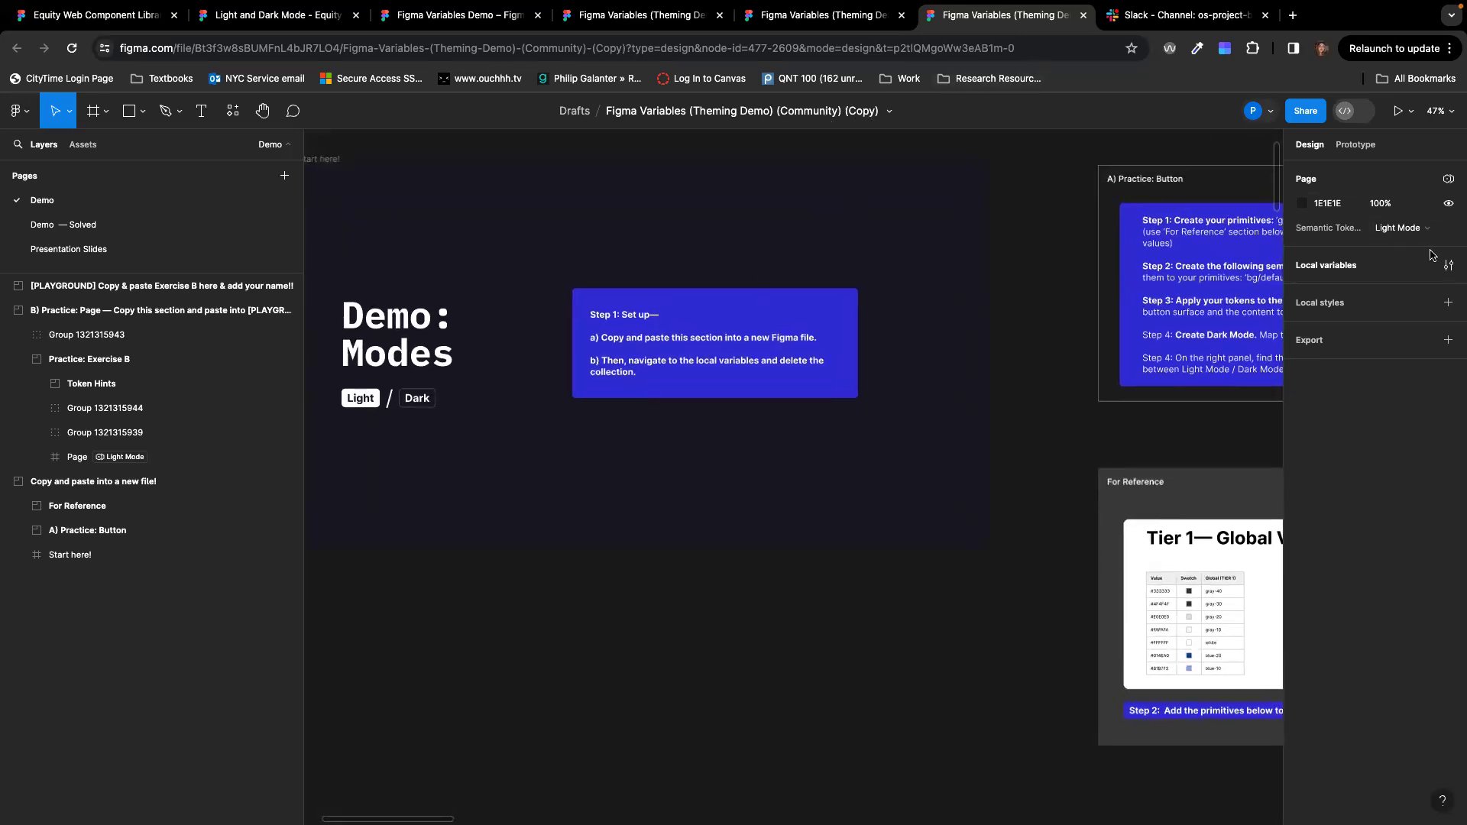
Step: Delete the Semantic Tokens collection from the file's local variables
click(1448, 265)
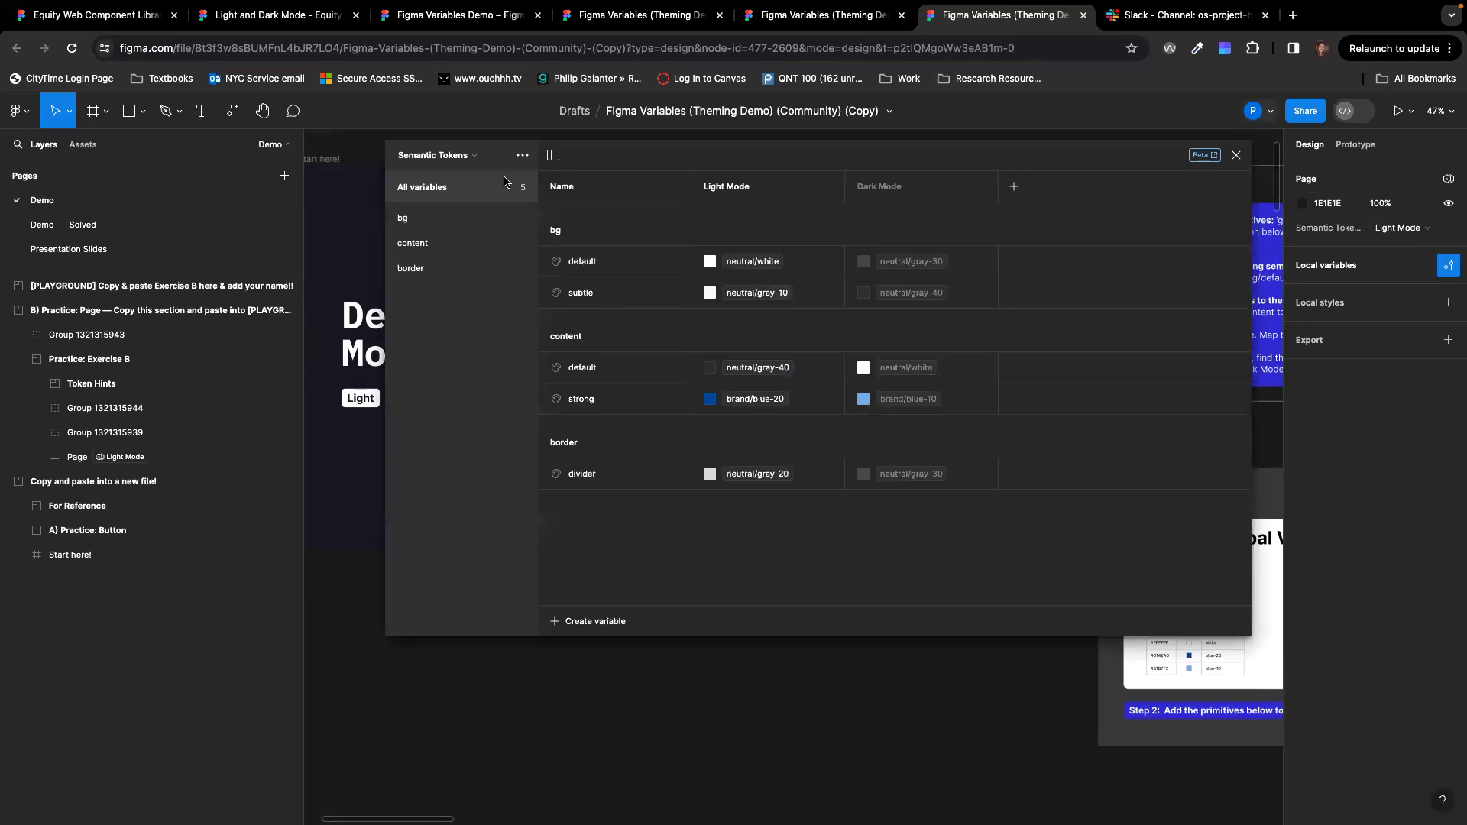
click(522, 158)
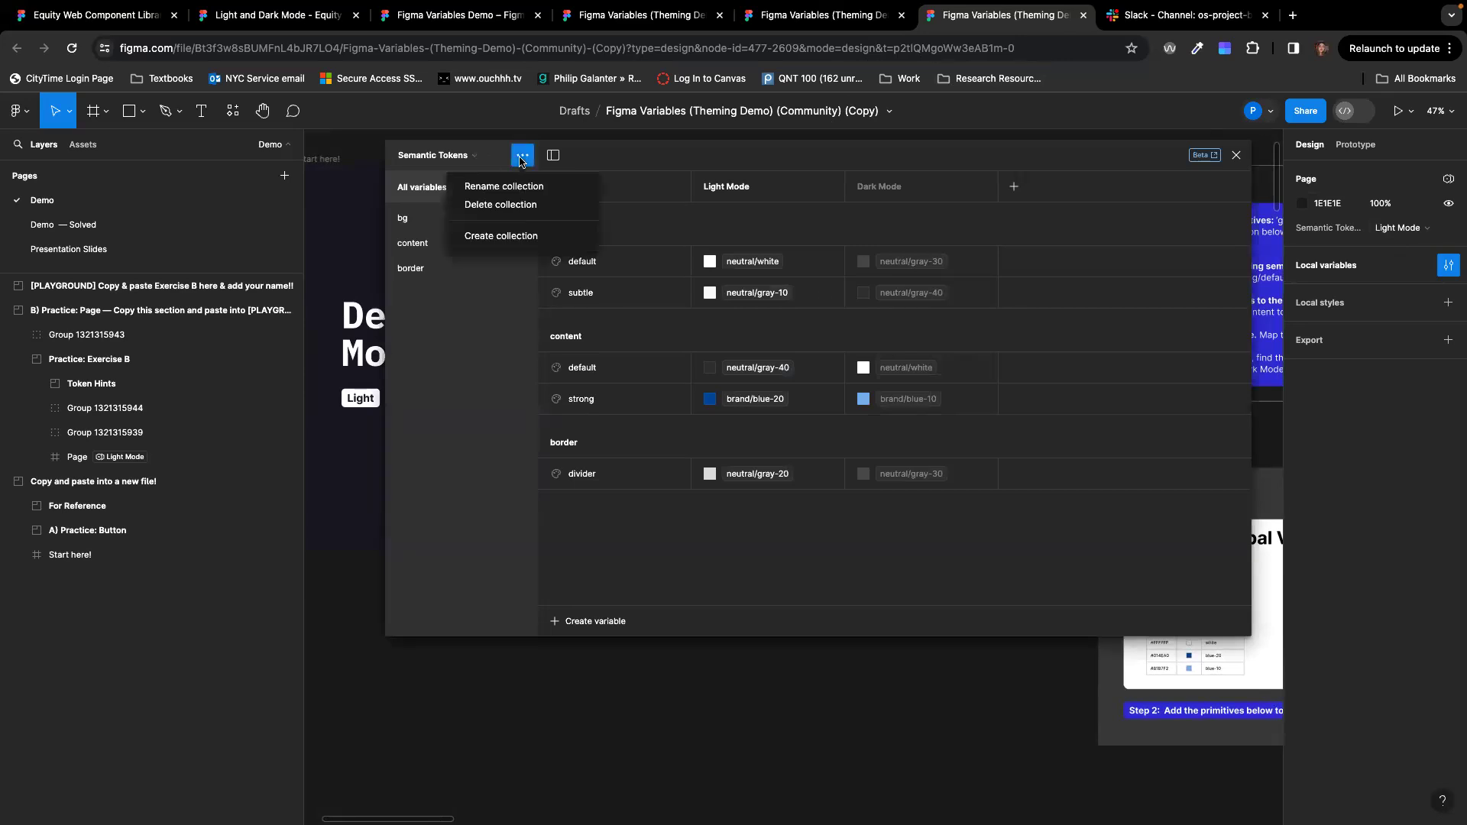
click(527, 204)
click(523, 155)
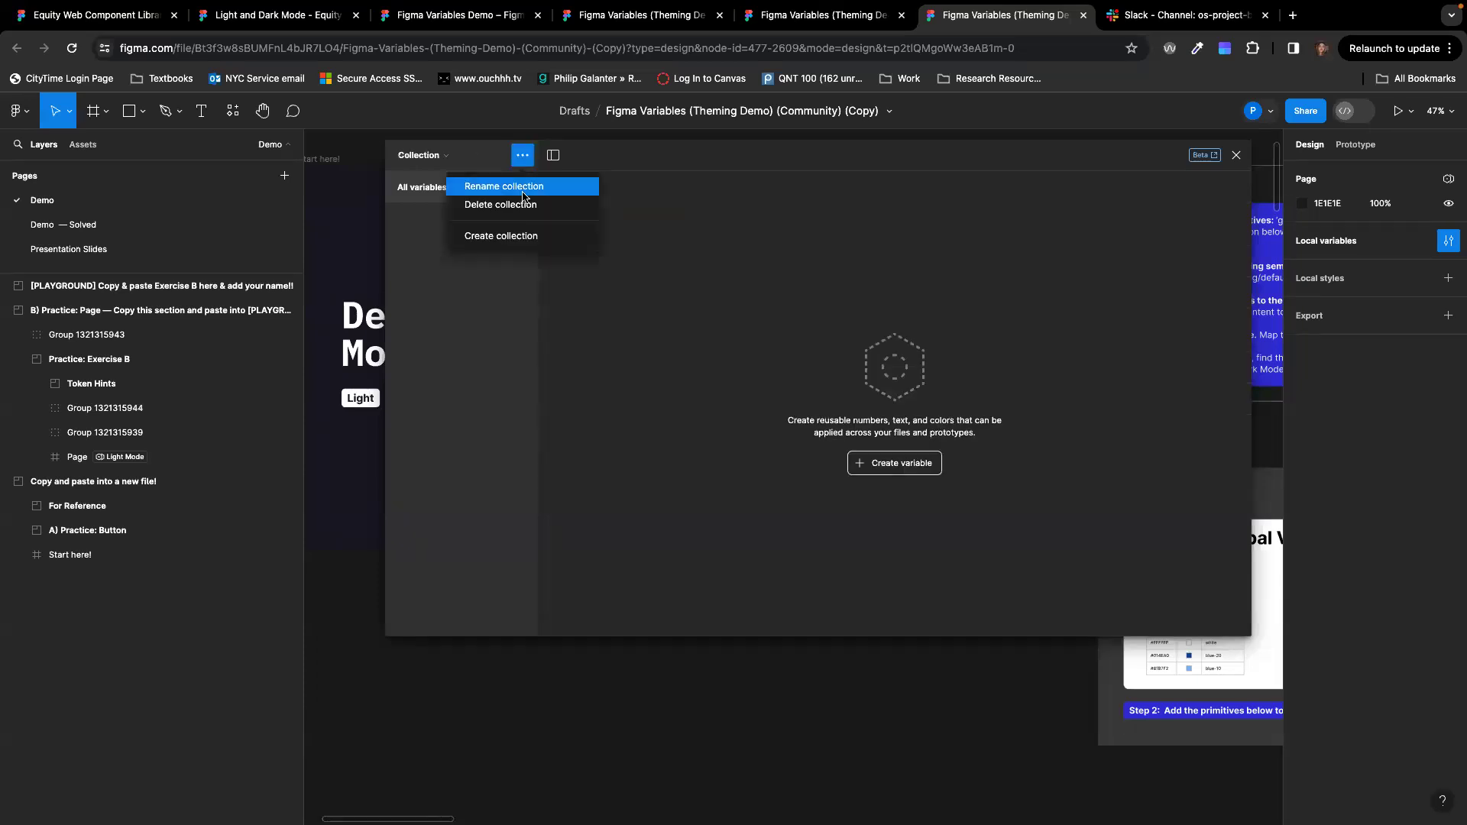
click(468, 166)
Step: Switch to the remaining Primitives (Global) collection, check its options, and close the variables window
click(446, 157)
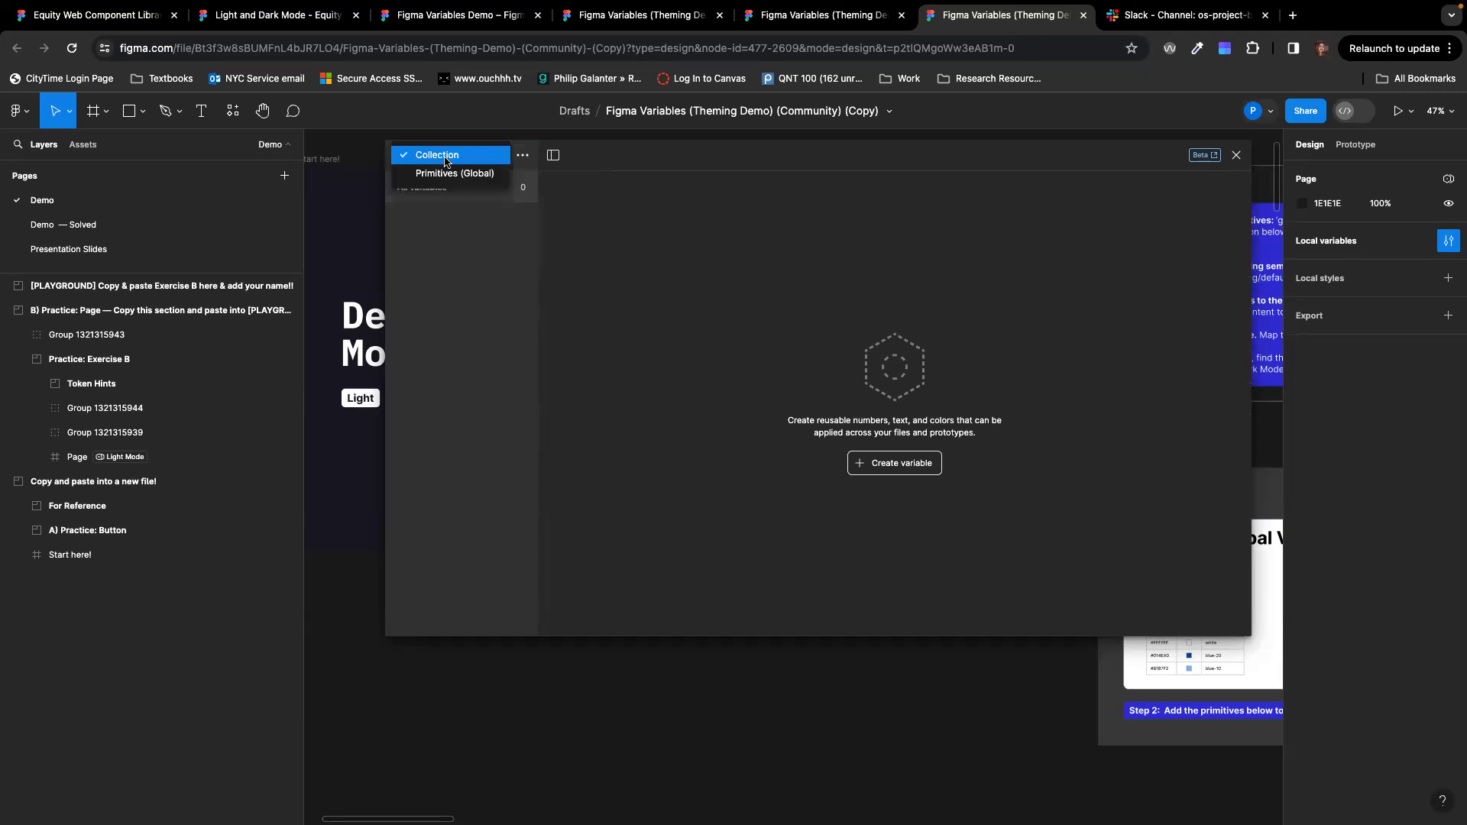
click(445, 174)
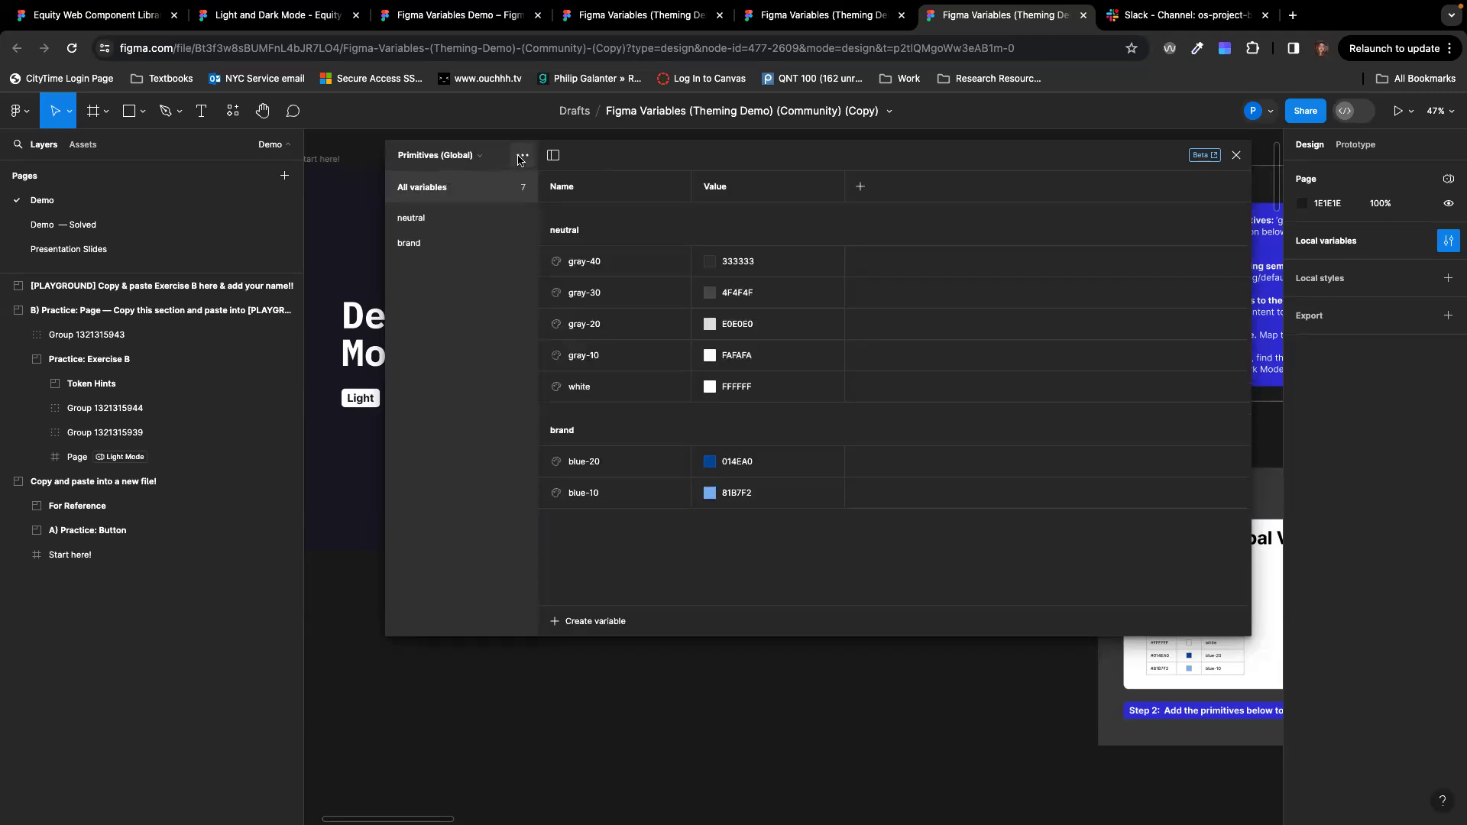
click(519, 157)
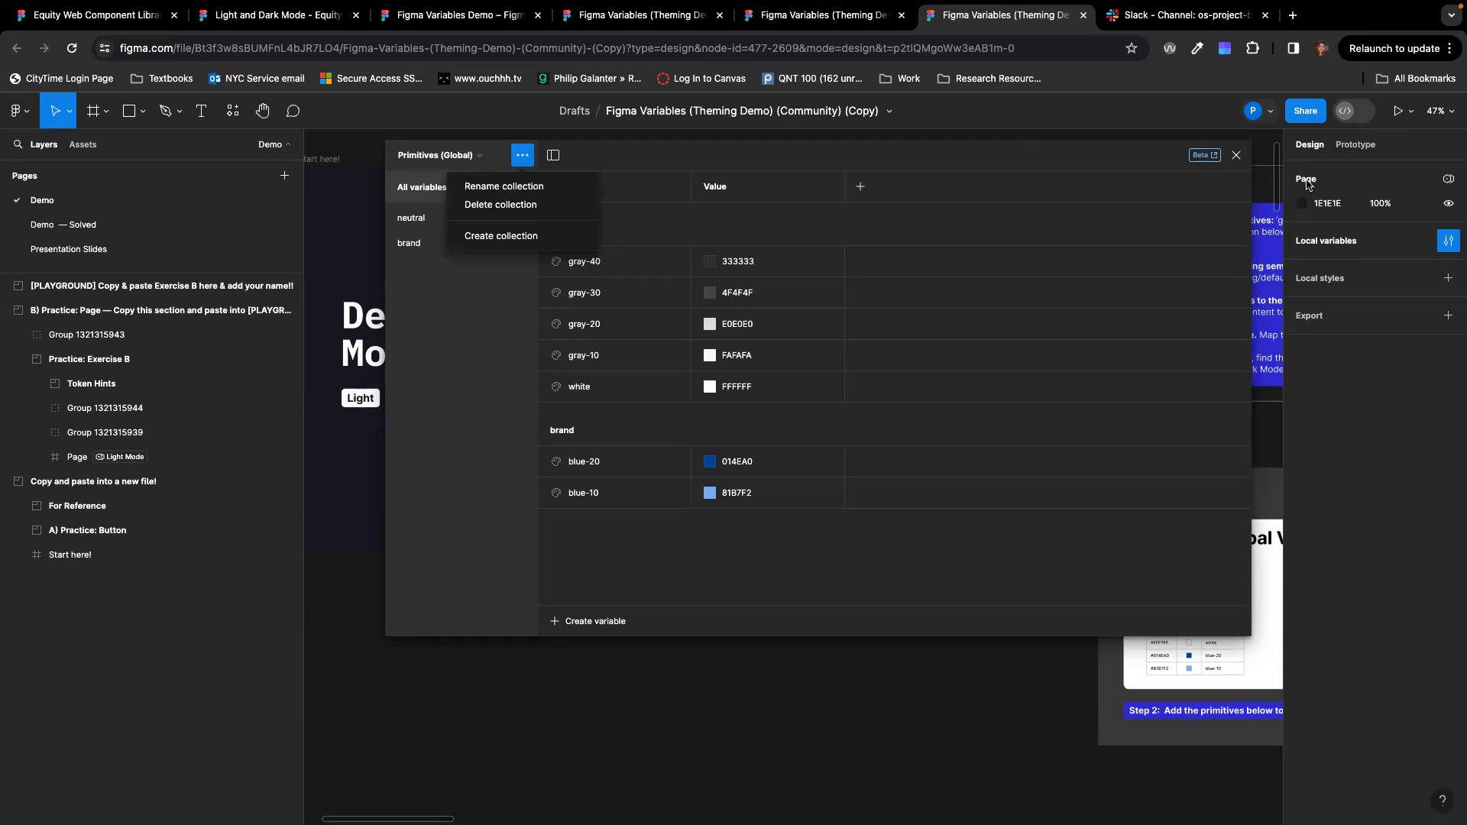
click(1240, 157)
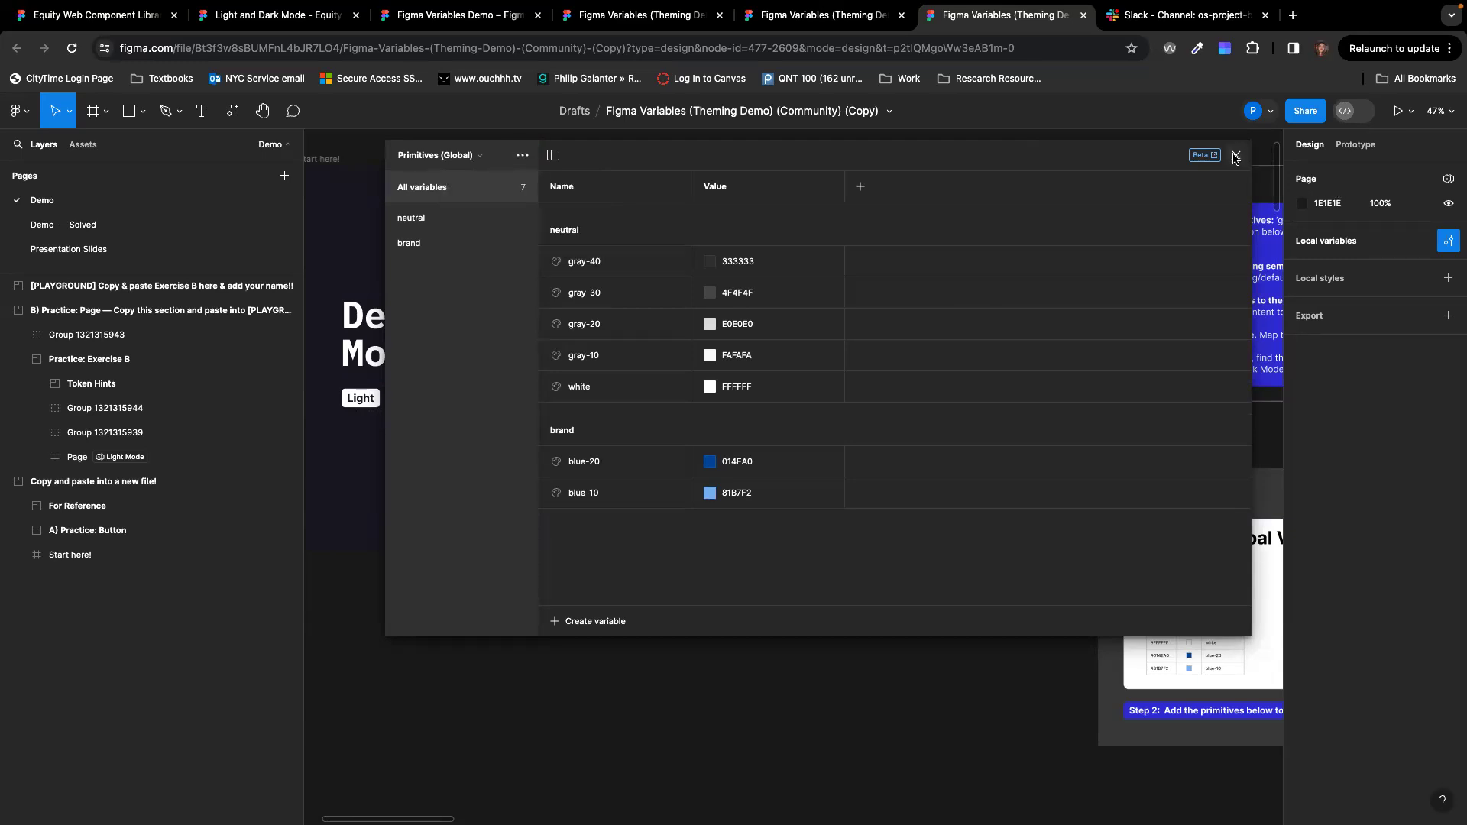
click(1237, 156)
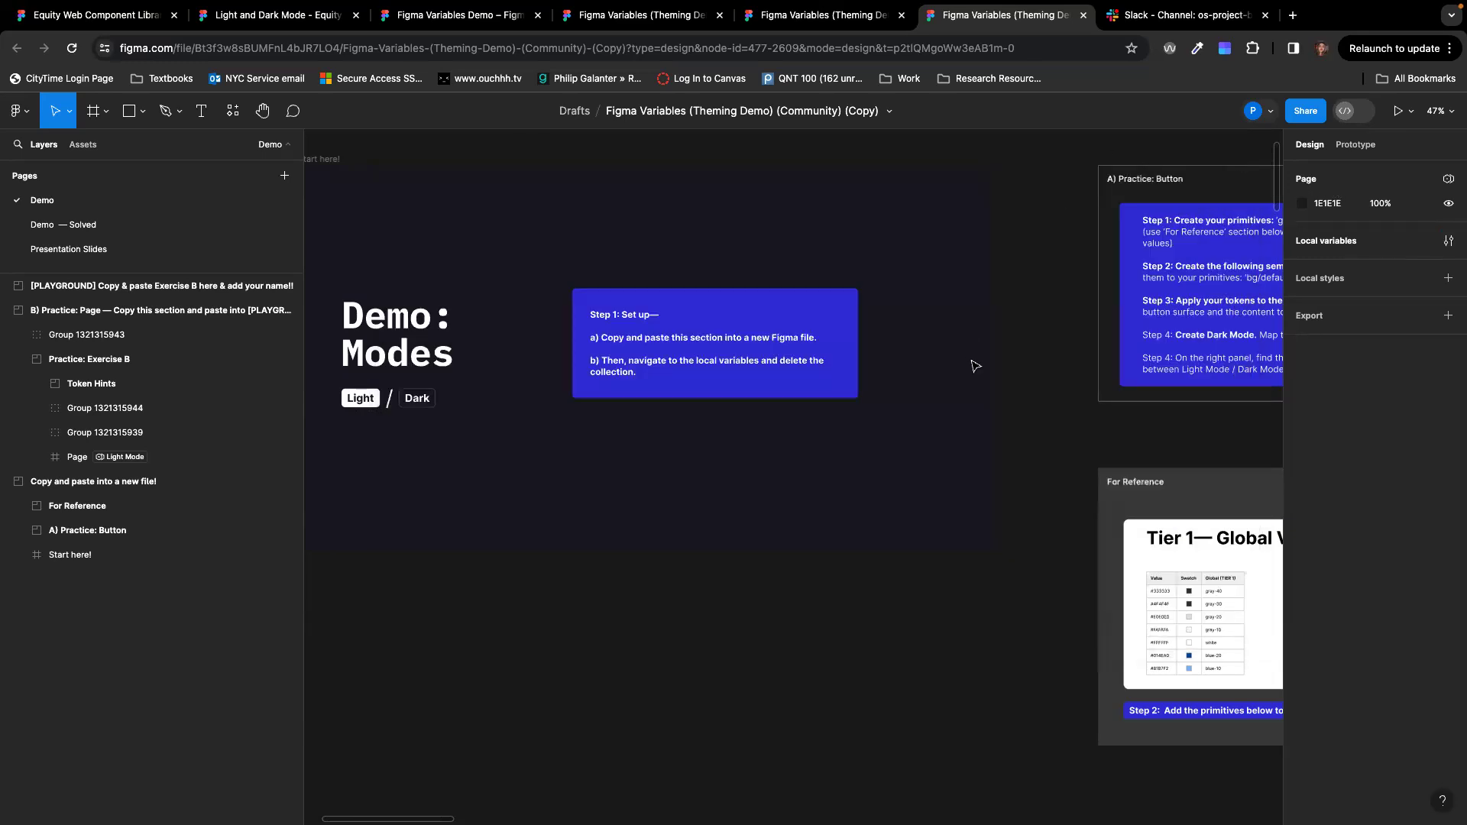
Step: Scroll the canvas to show the A) Practice: Button steps and For Reference tier tables
scroll(673, 399, right, 5)
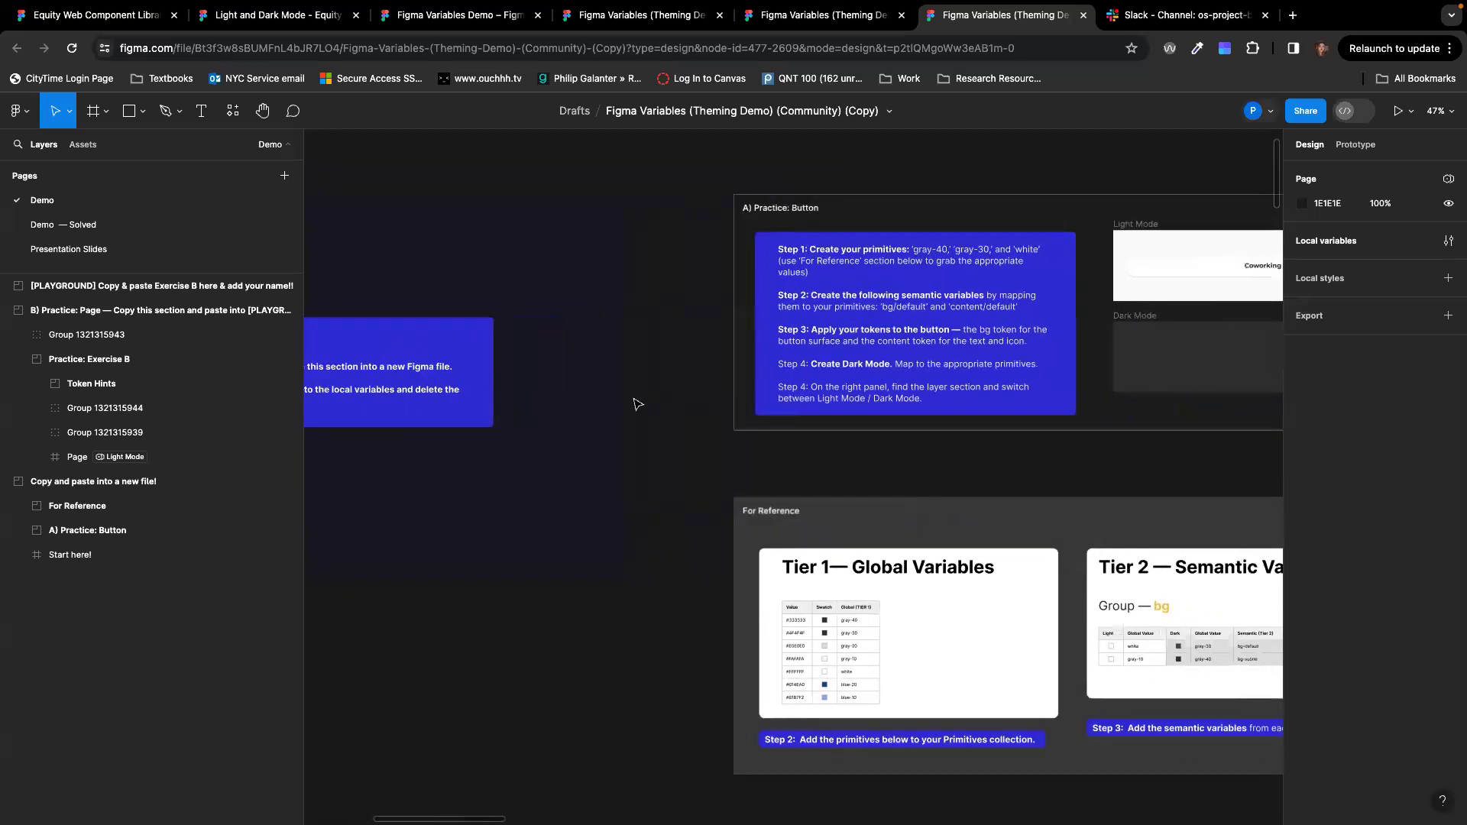
scroll(1245, 246, right, 1)
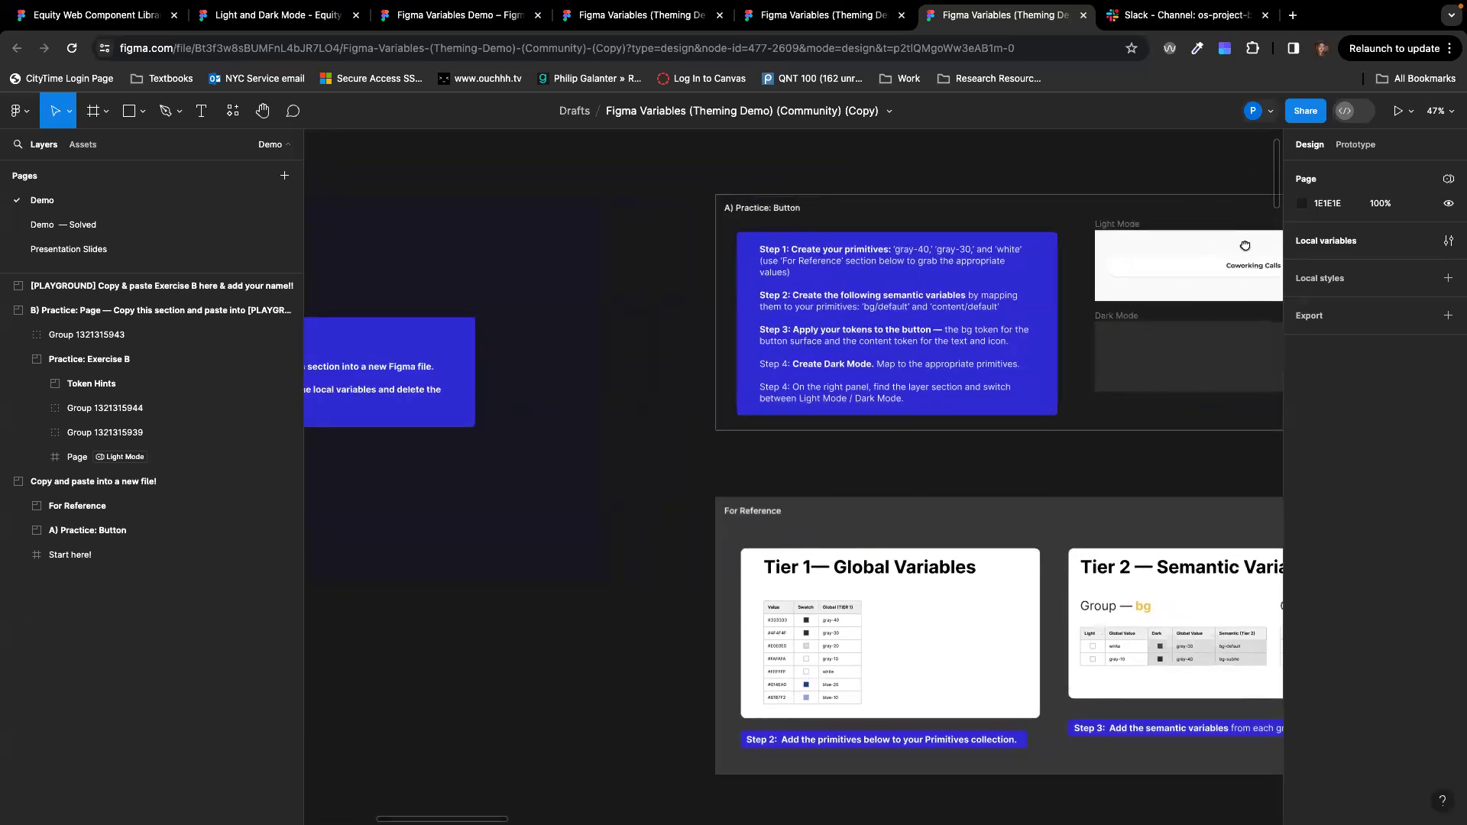
scroll(1010, 271, right, 6)
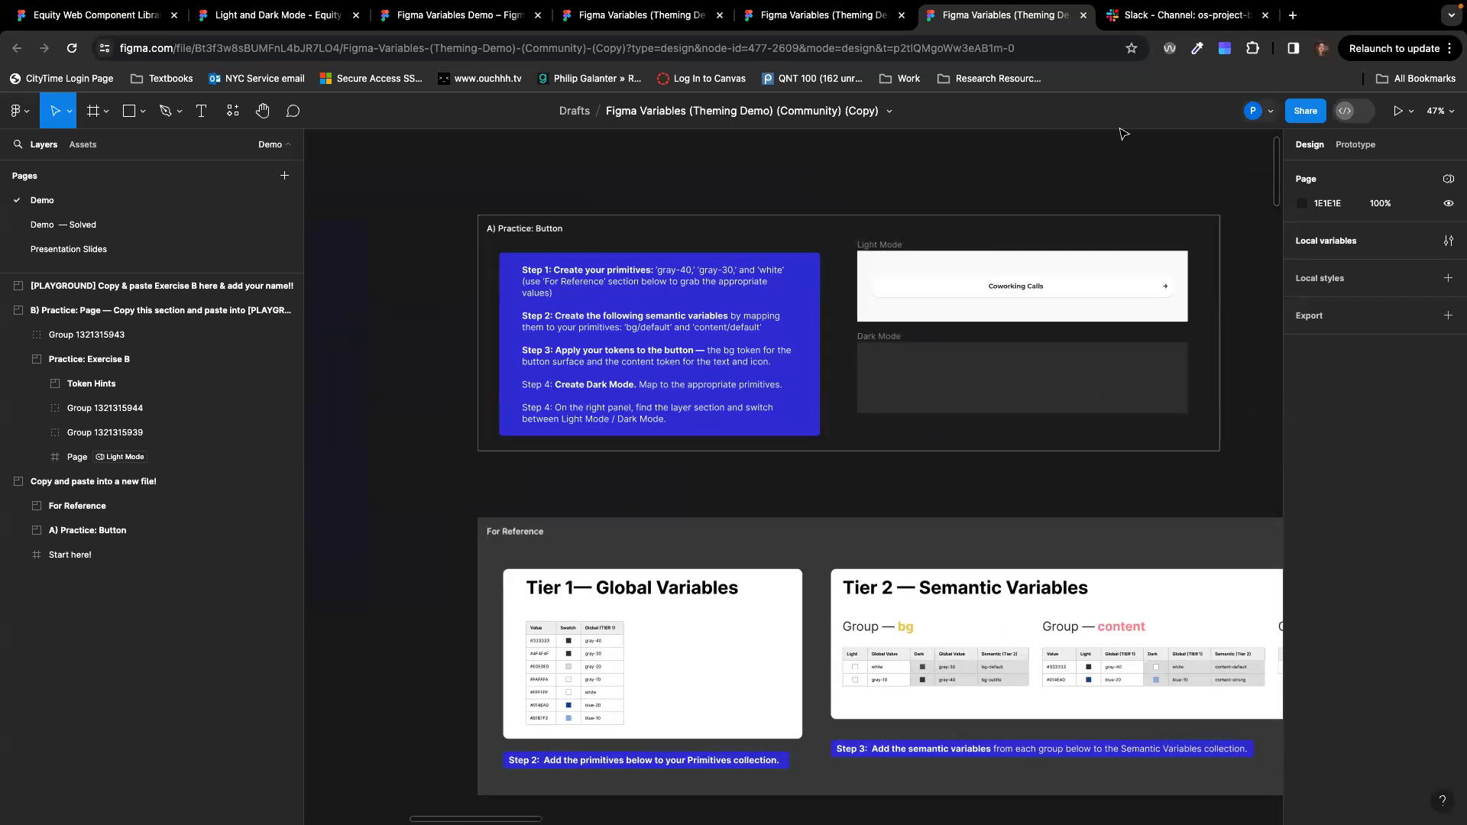
Step: Reopen Local variables, select Primitives (Global), and delete that collection as well
click(1448, 241)
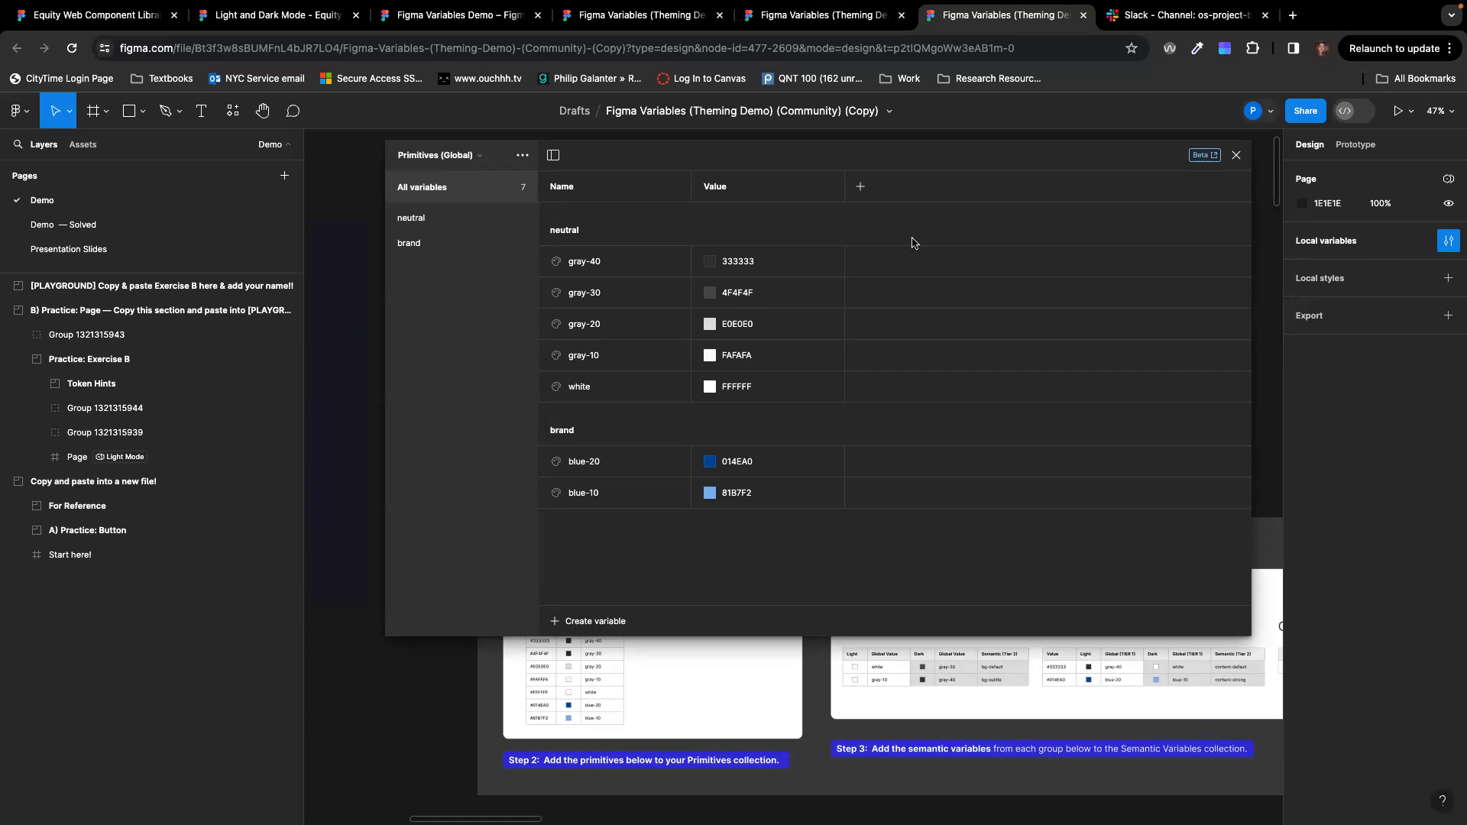
click(471, 154)
click(478, 171)
click(522, 155)
click(517, 213)
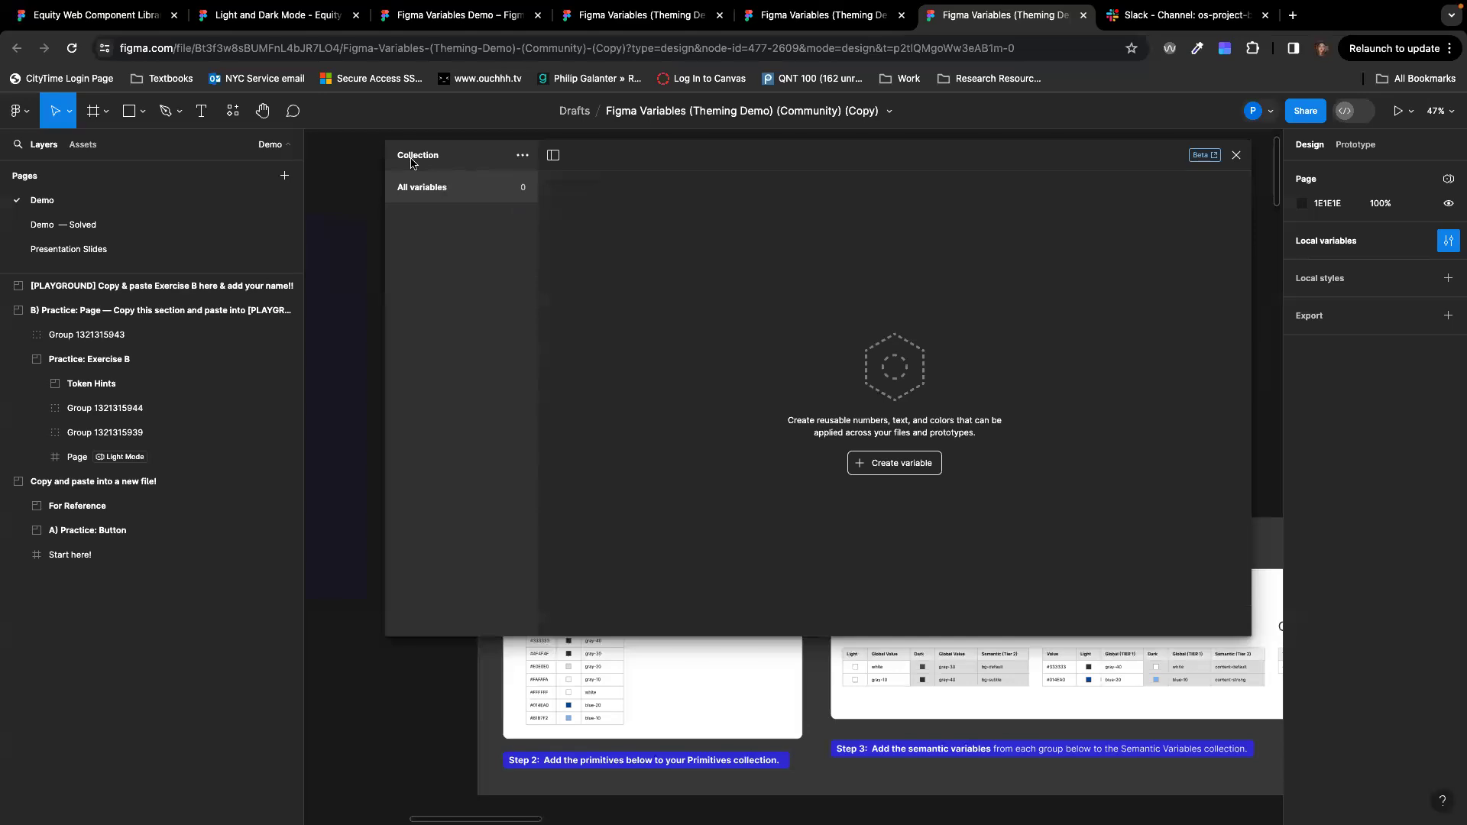
Step: Rename the empty variable collection to 'Primitives'
click(523, 156)
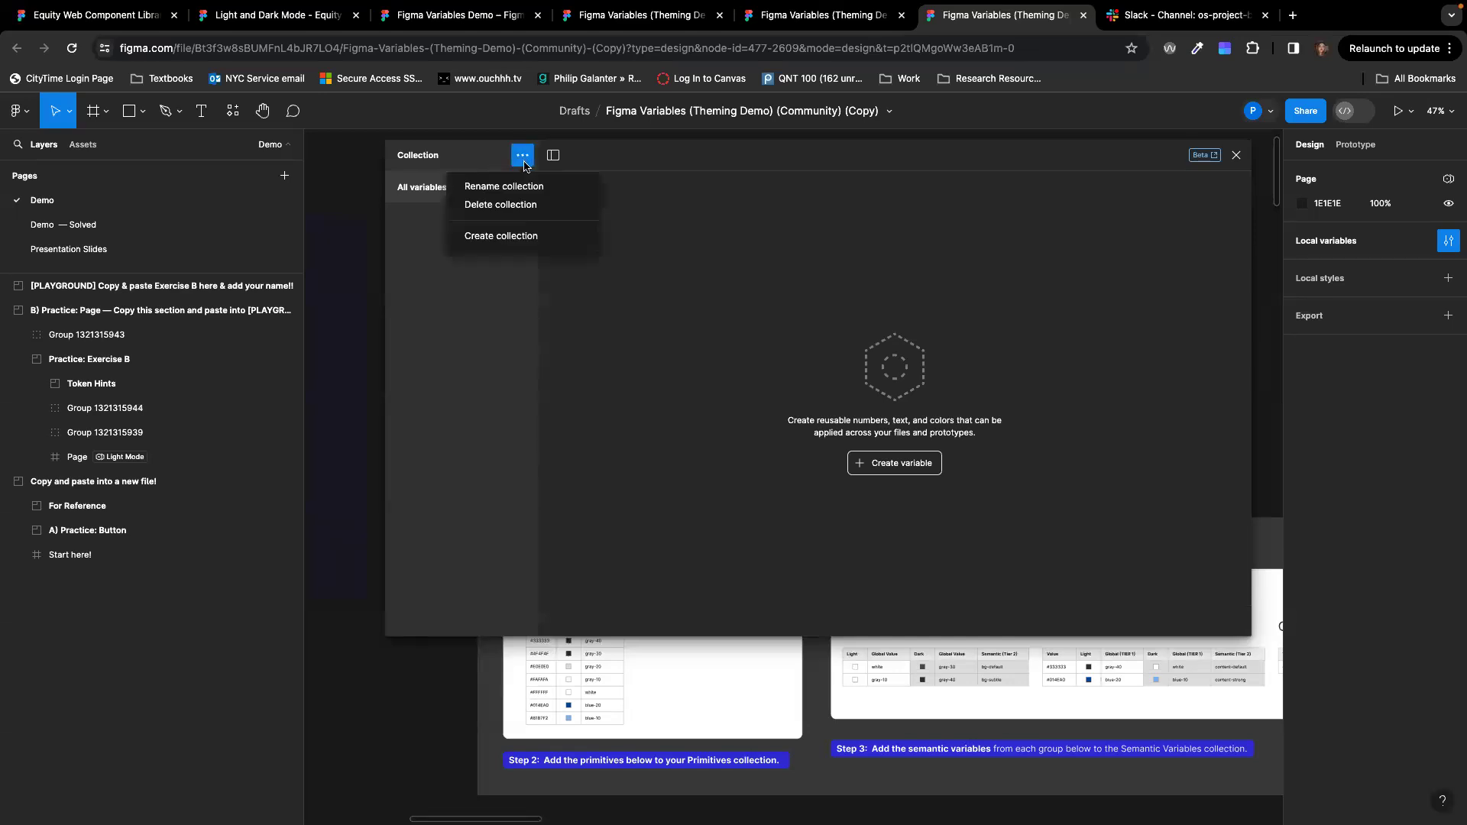
click(521, 186)
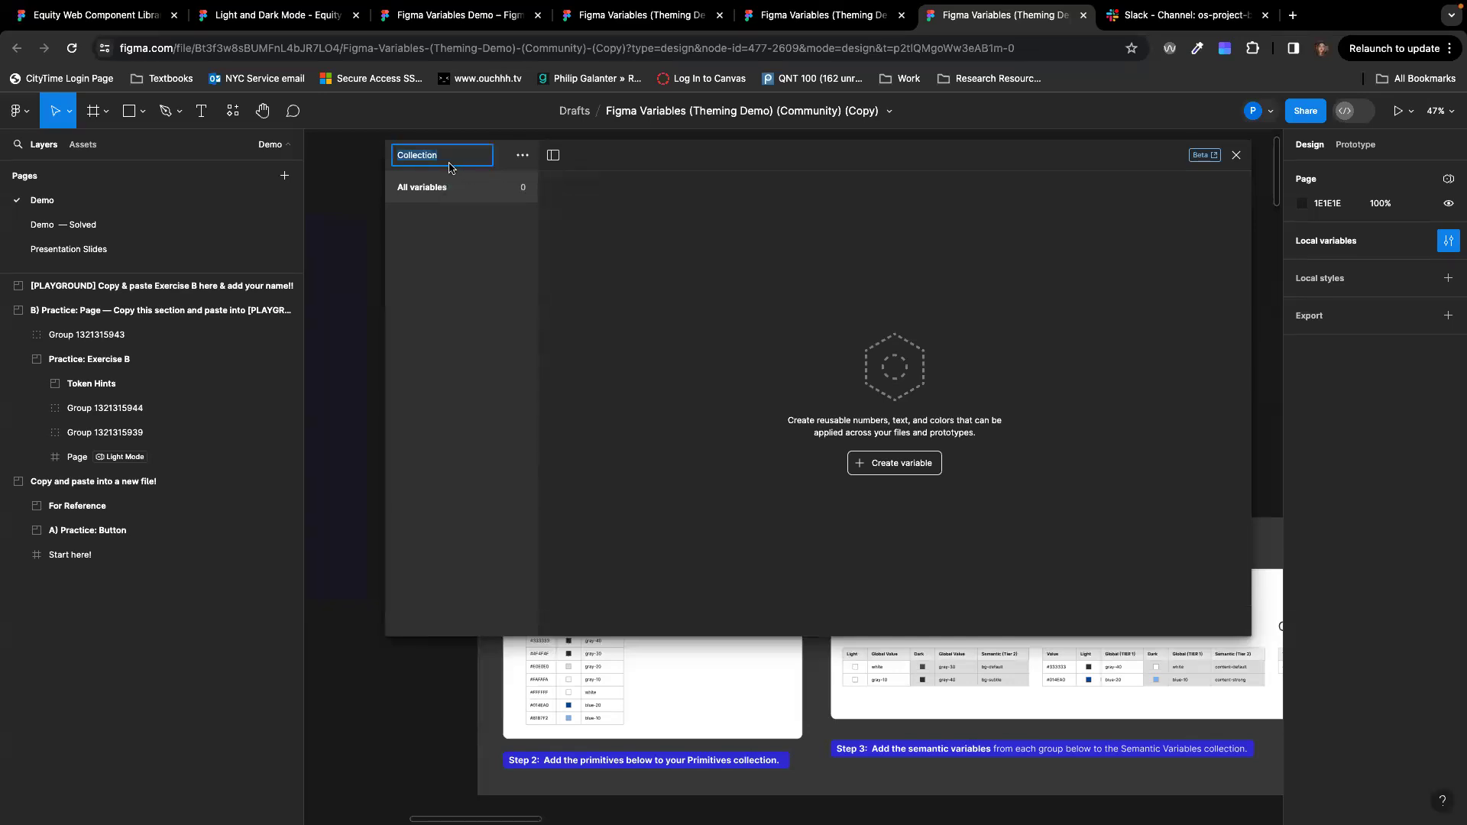
text(primitives)
click(594, 259)
Step: Dismiss the Primitives collection options menu and close the Local variables window
click(522, 155)
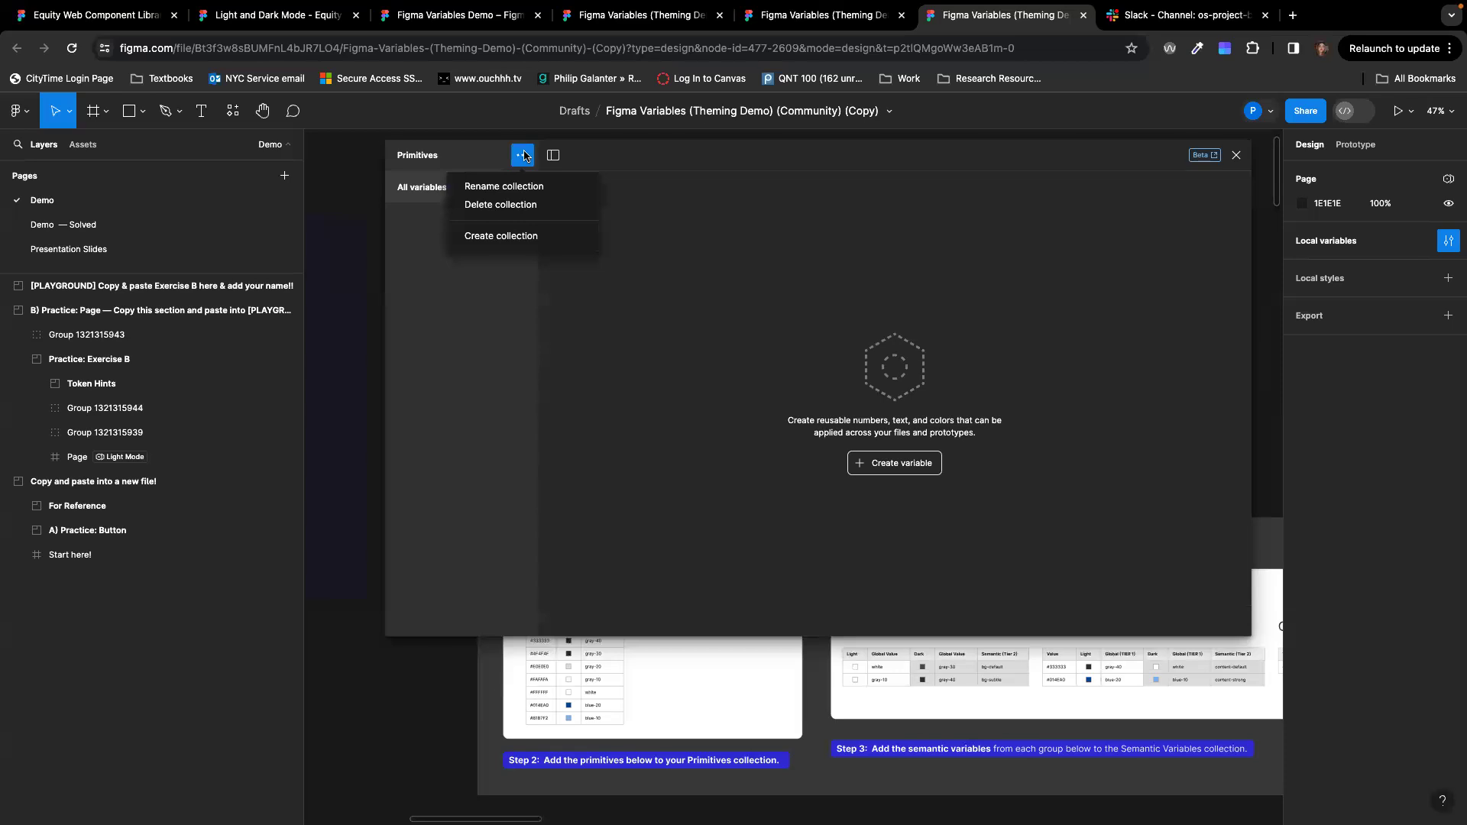
click(511, 237)
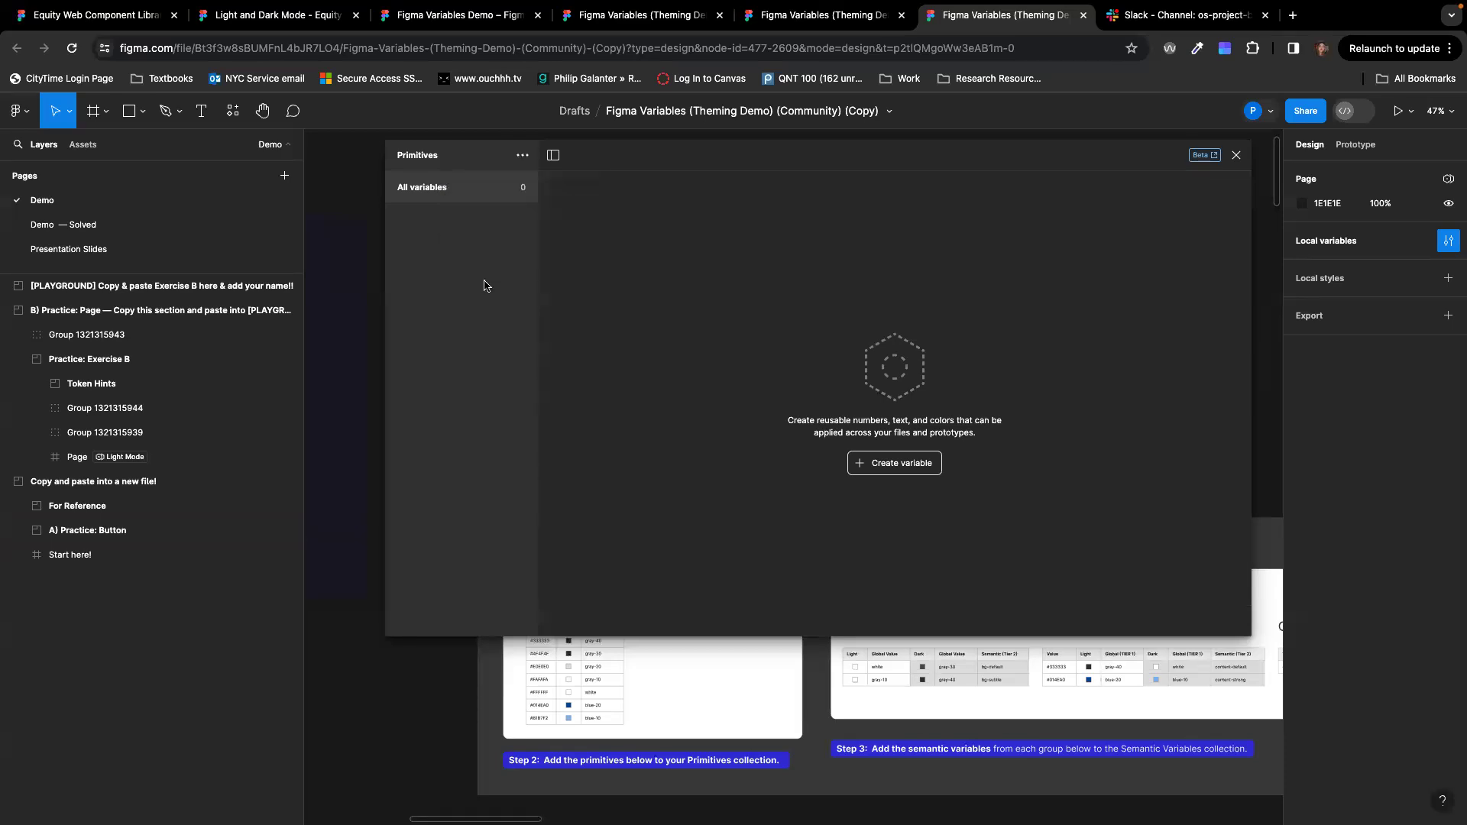
click(1230, 156)
scroll(700, 460, up, 2)
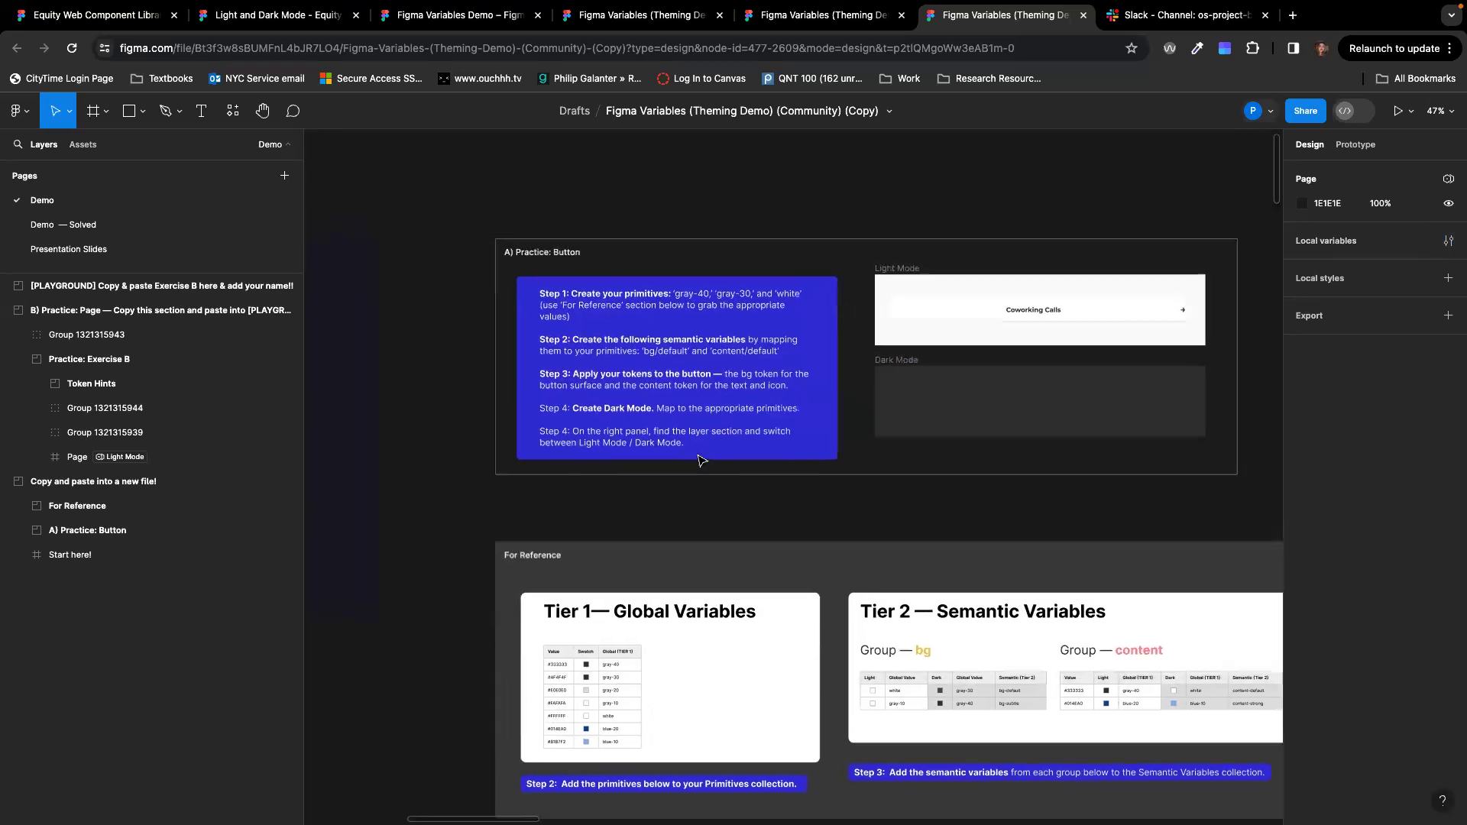
scroll(702, 457, down, 3)
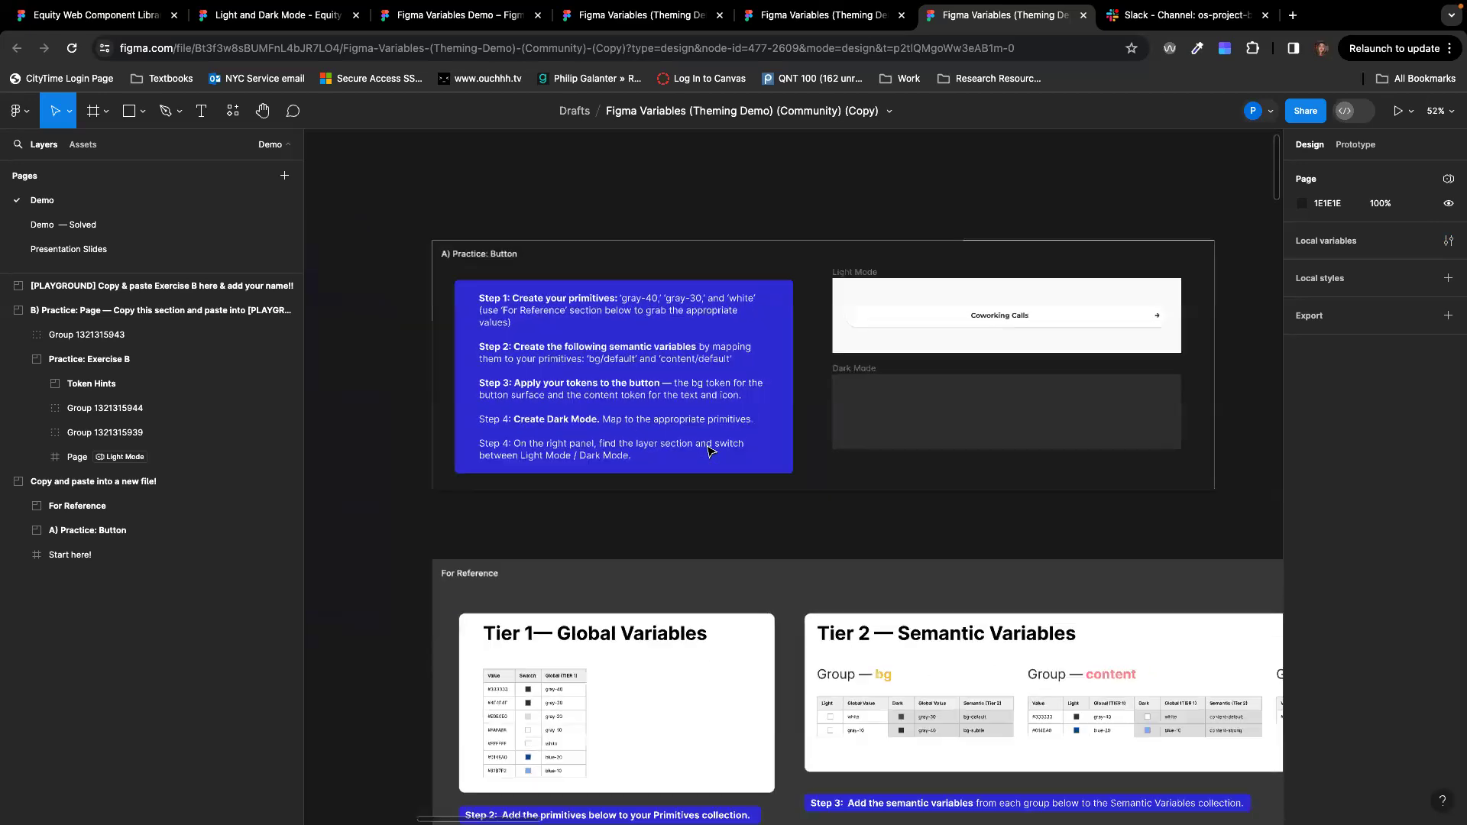
scroll(708, 450, down, 3)
scroll(707, 450, up, 6)
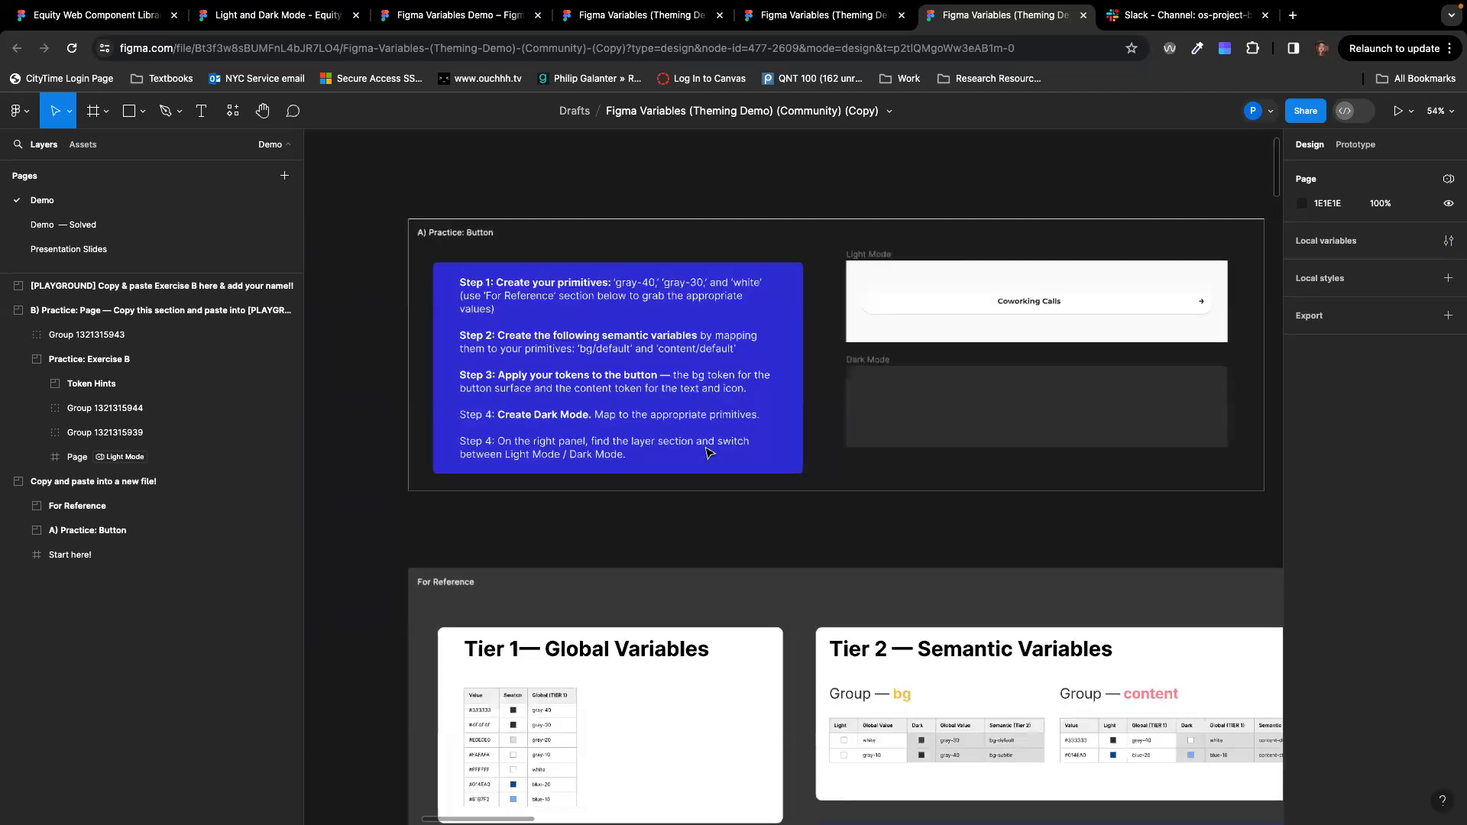
scroll(707, 452, up, 1)
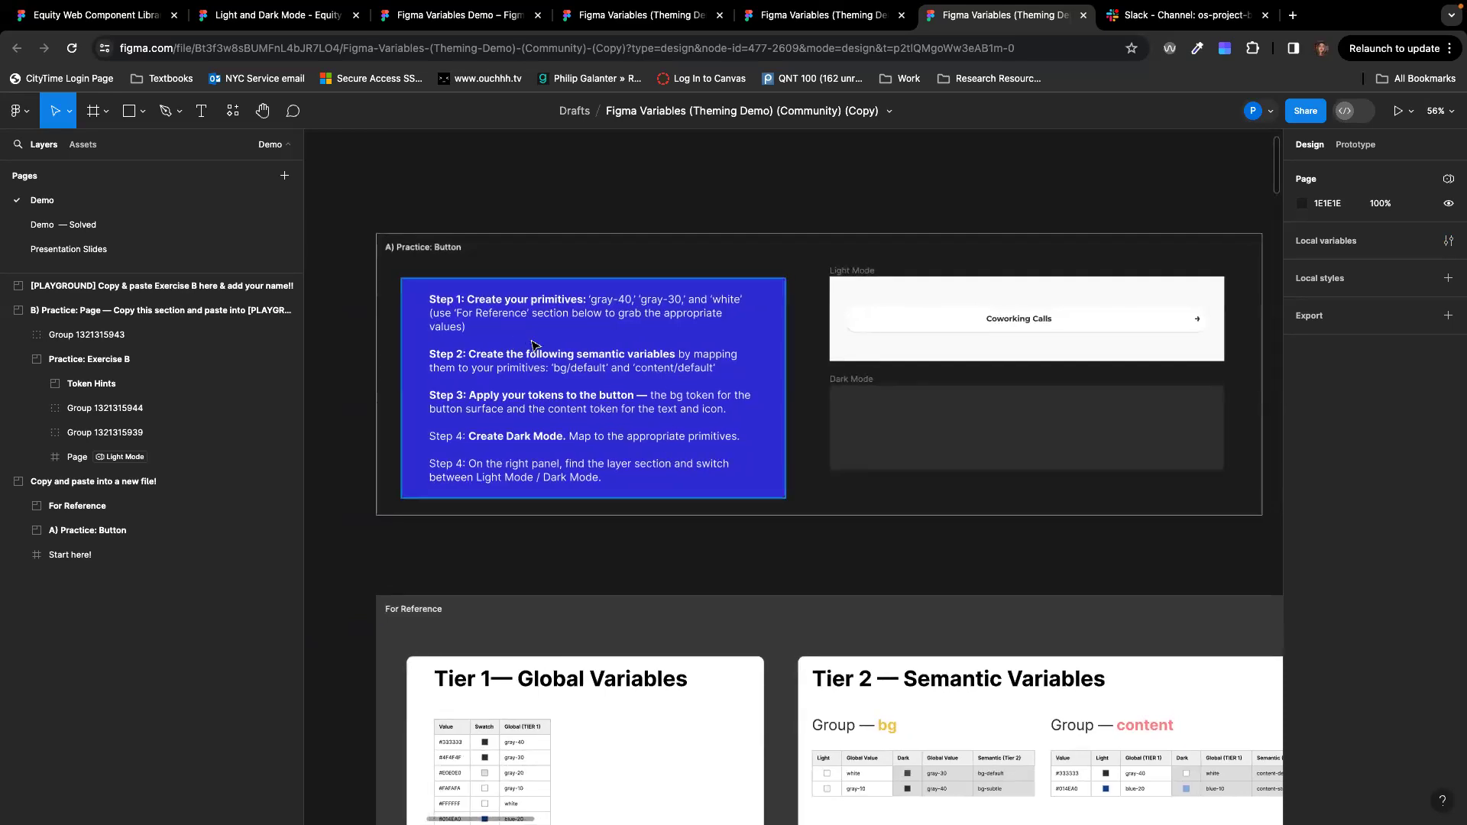
scroll(533, 345, up, 1)
scroll(532, 346, up, 2)
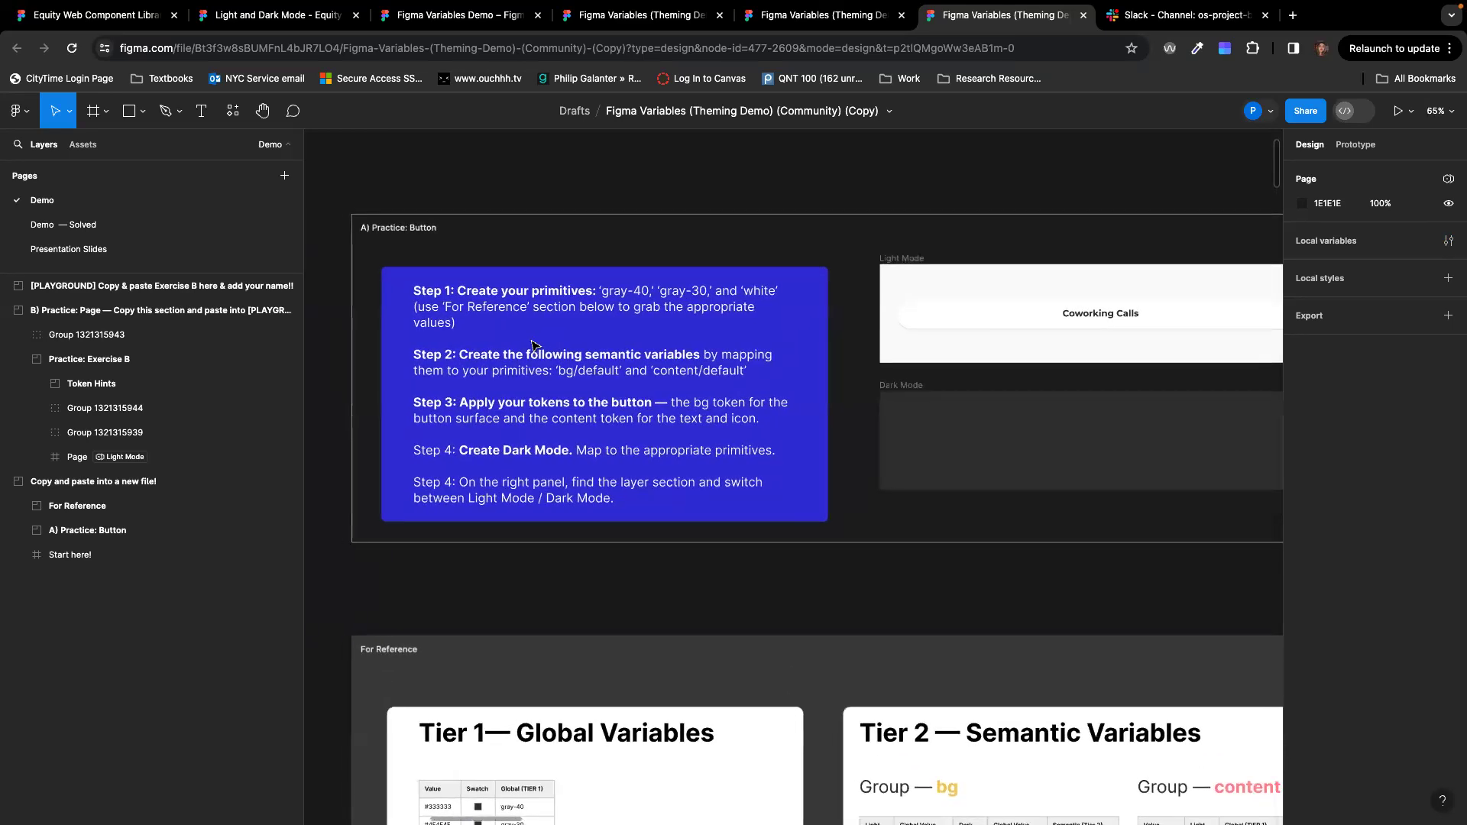
scroll(532, 345, down, 2)
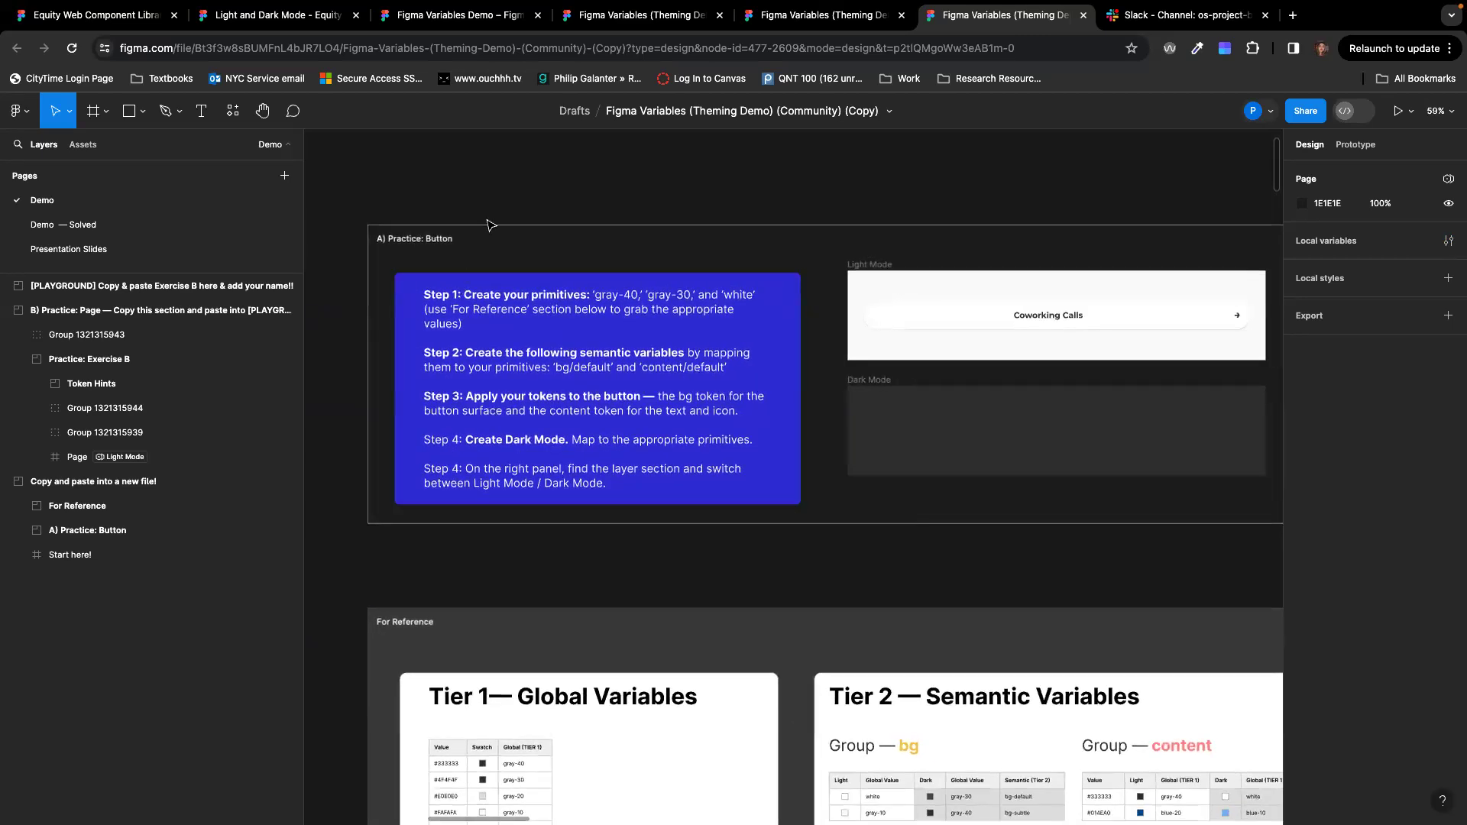
scroll(489, 226, right, 3)
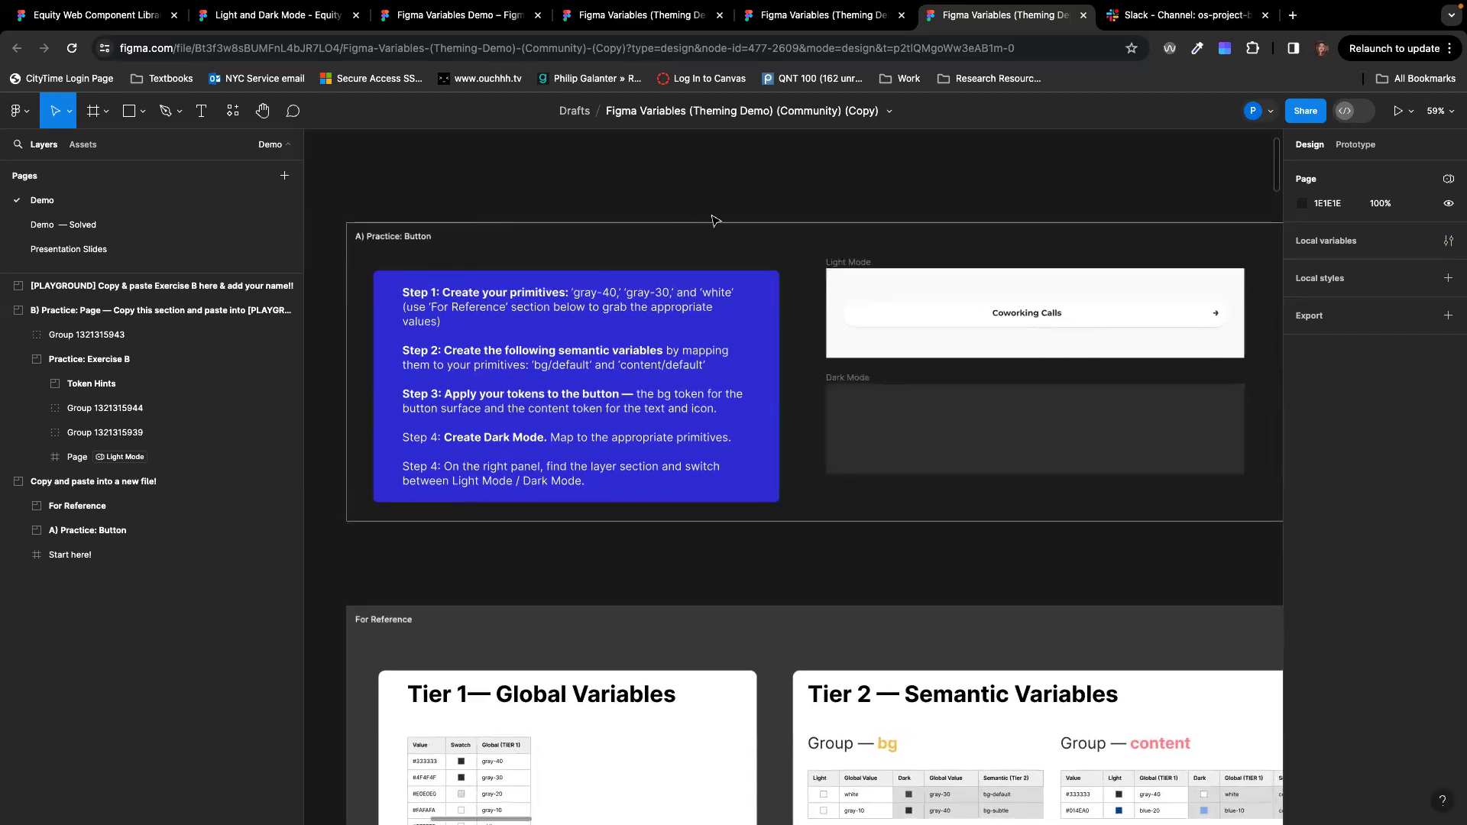
click(979, 311)
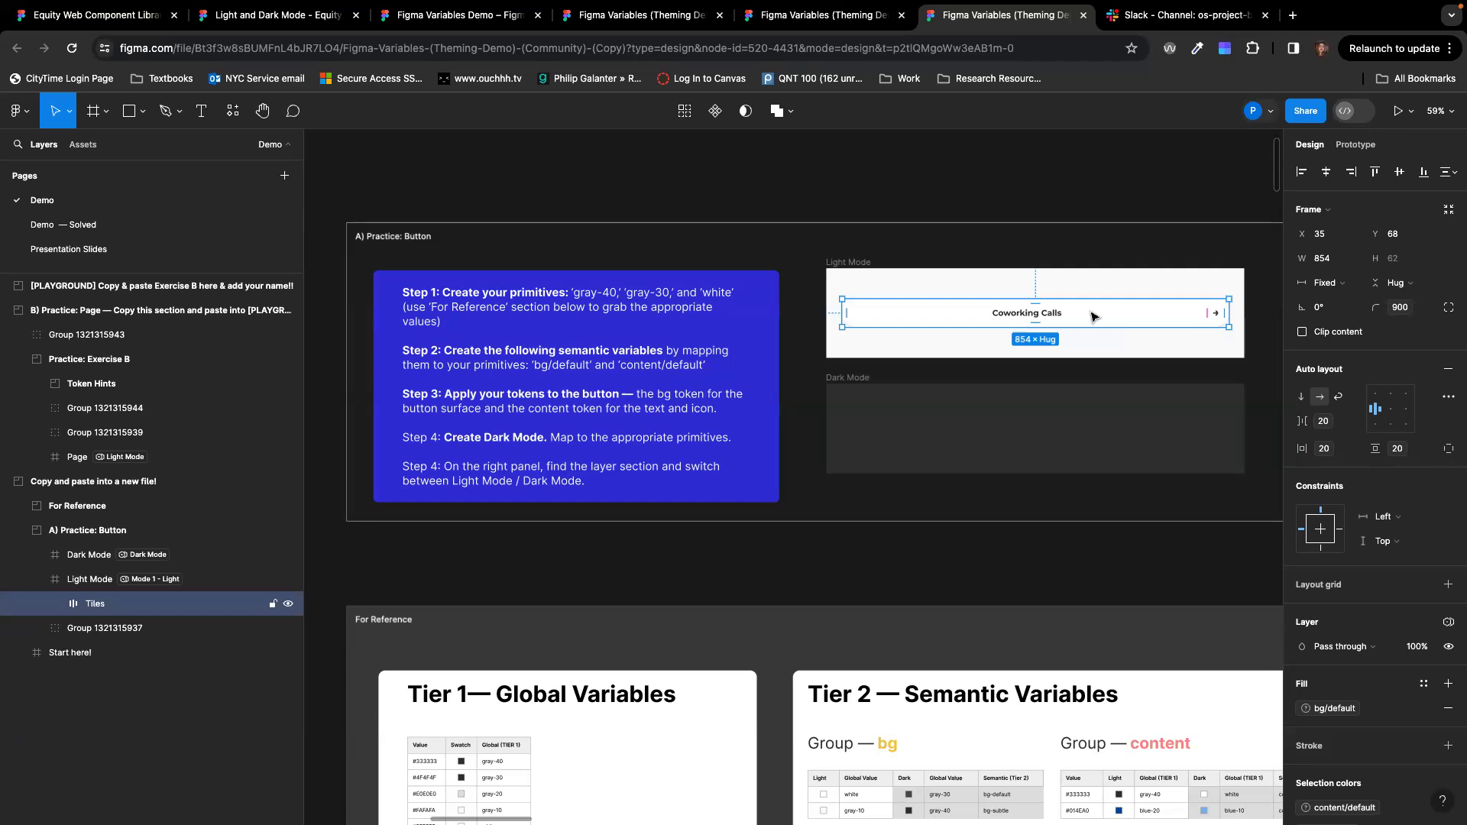
click(658, 210)
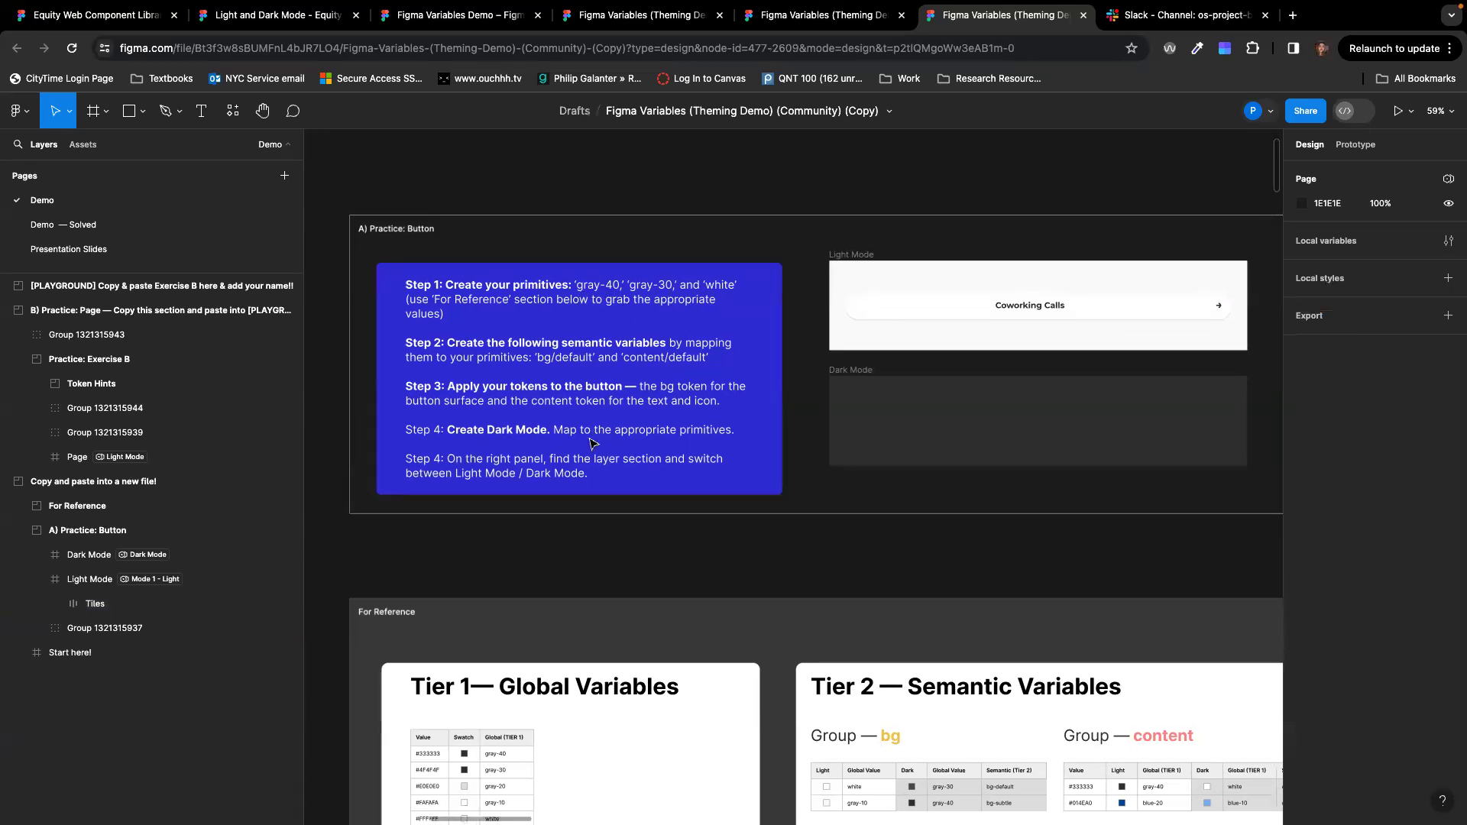
Step: Scroll to the For Reference section so the Tier 1 Global Variables hex values are readable
scroll(591, 445, down, 5)
scroll(590, 450, down, 2)
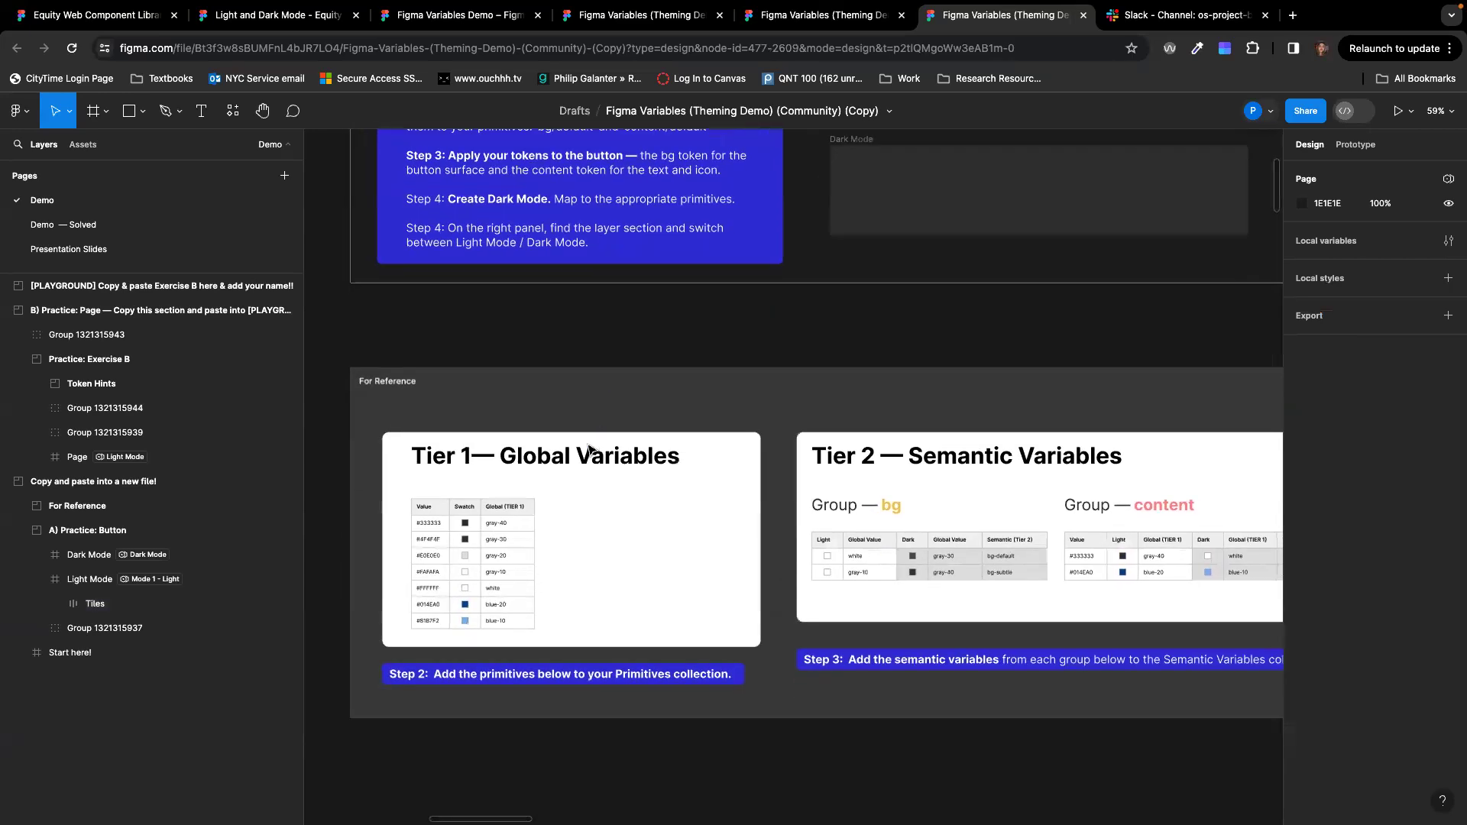
scroll(511, 521, up, 5)
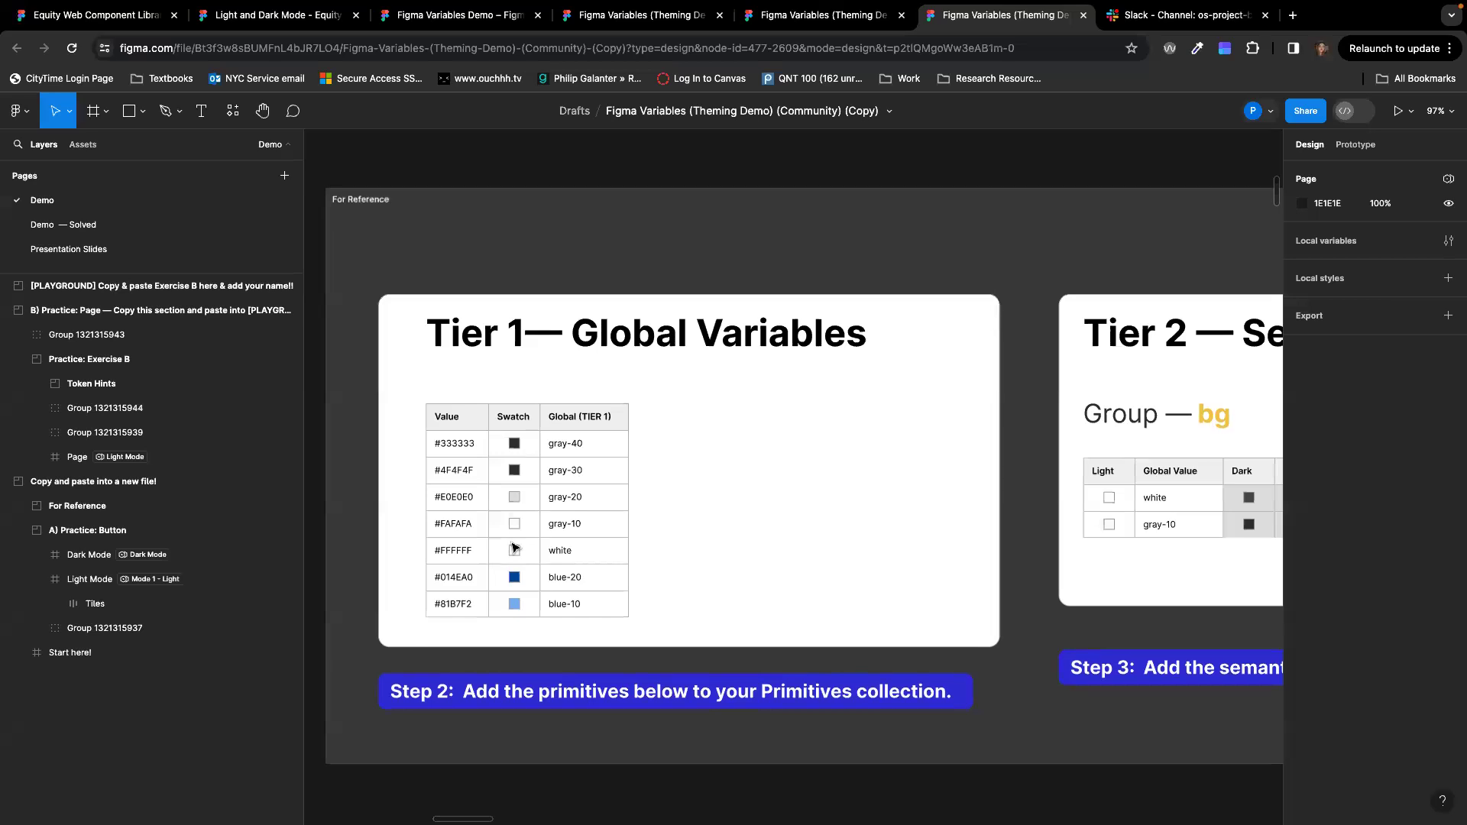
scroll(512, 547, up, 3)
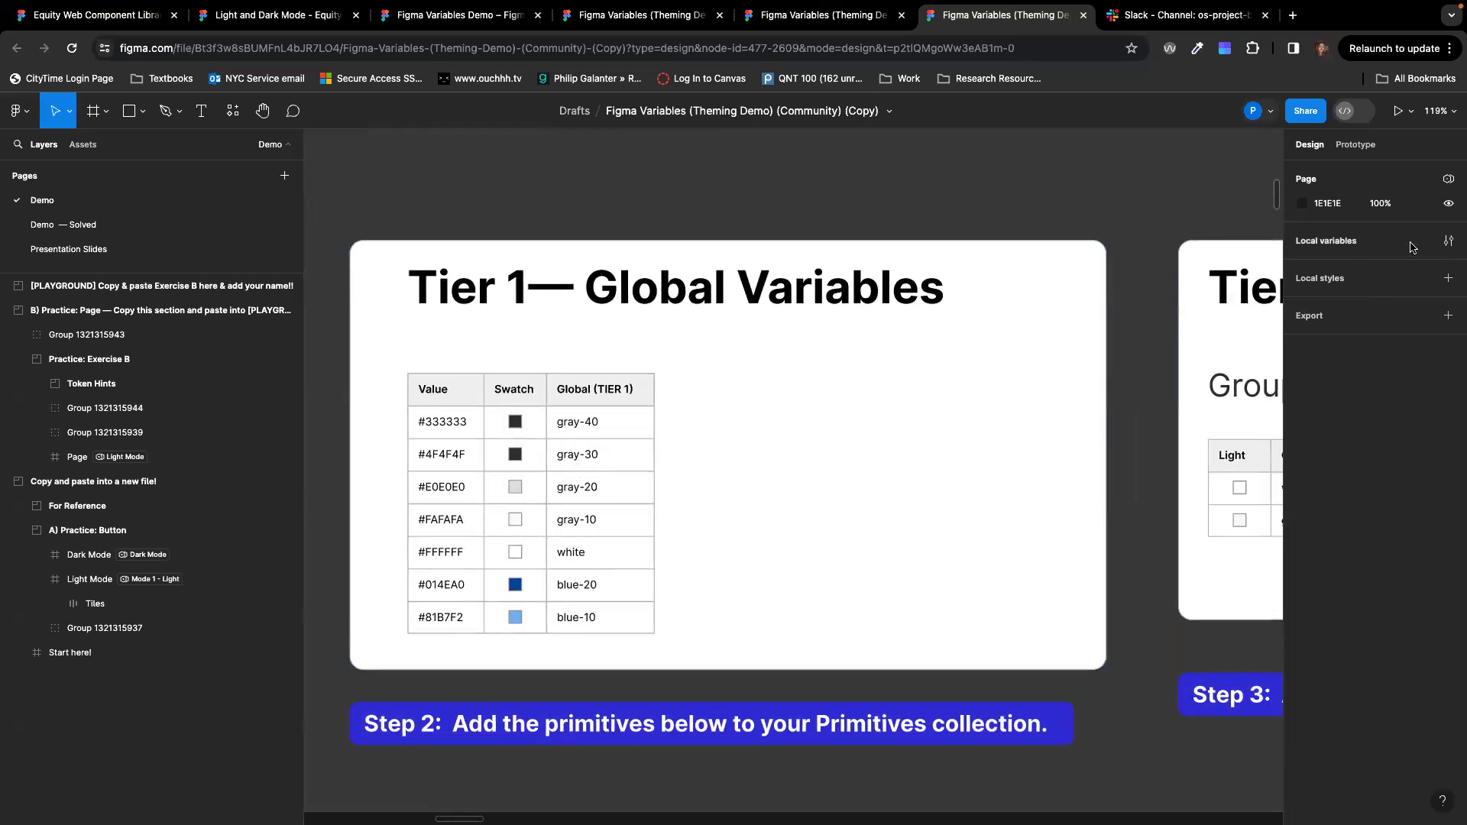
Step: Open Local variables, move and narrow the window beside the Tier 1 table, and start a new variable
click(1447, 241)
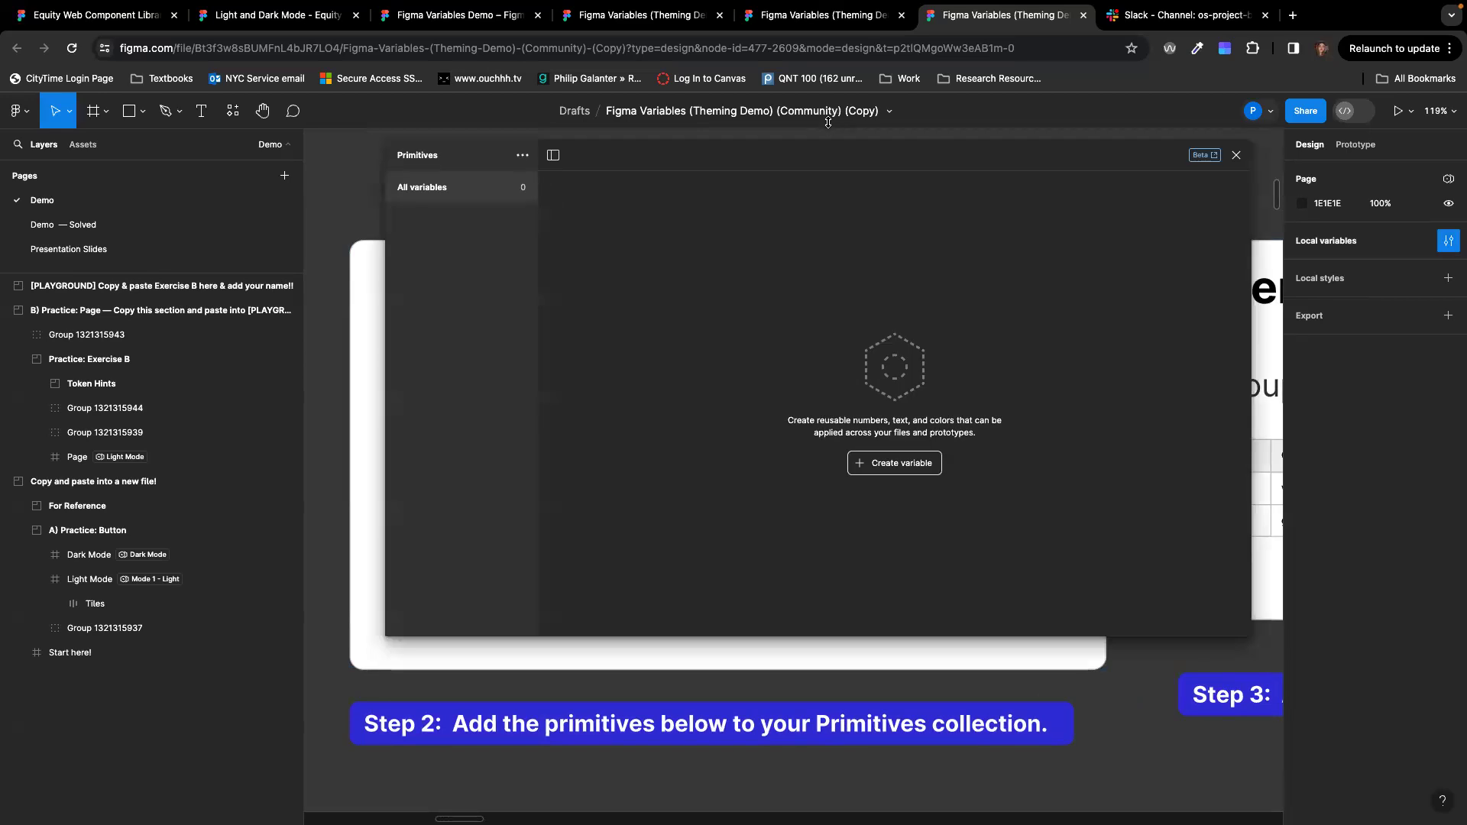
drag(825, 155, 1080, 147)
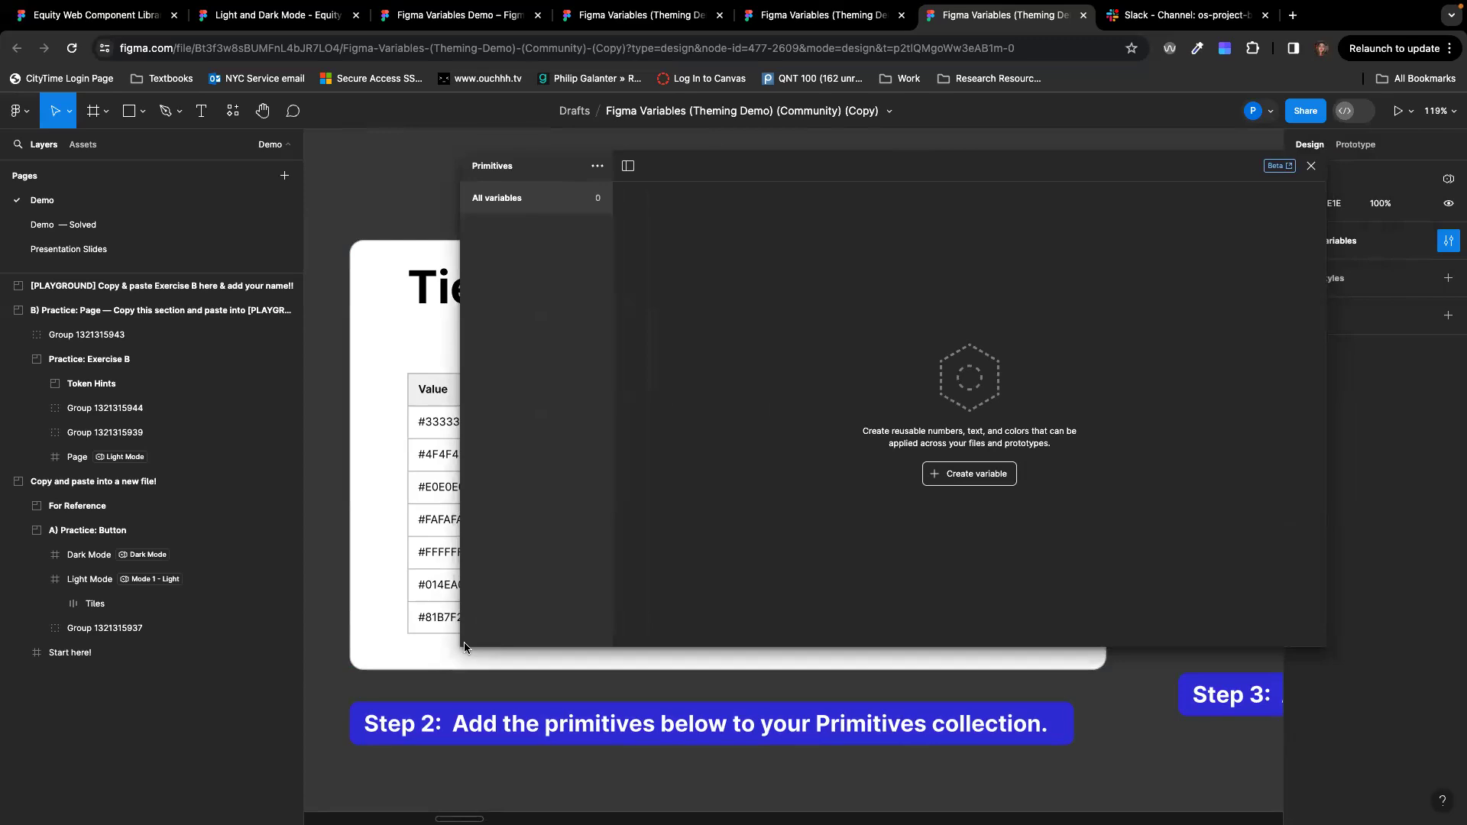
drag(460, 649, 673, 652)
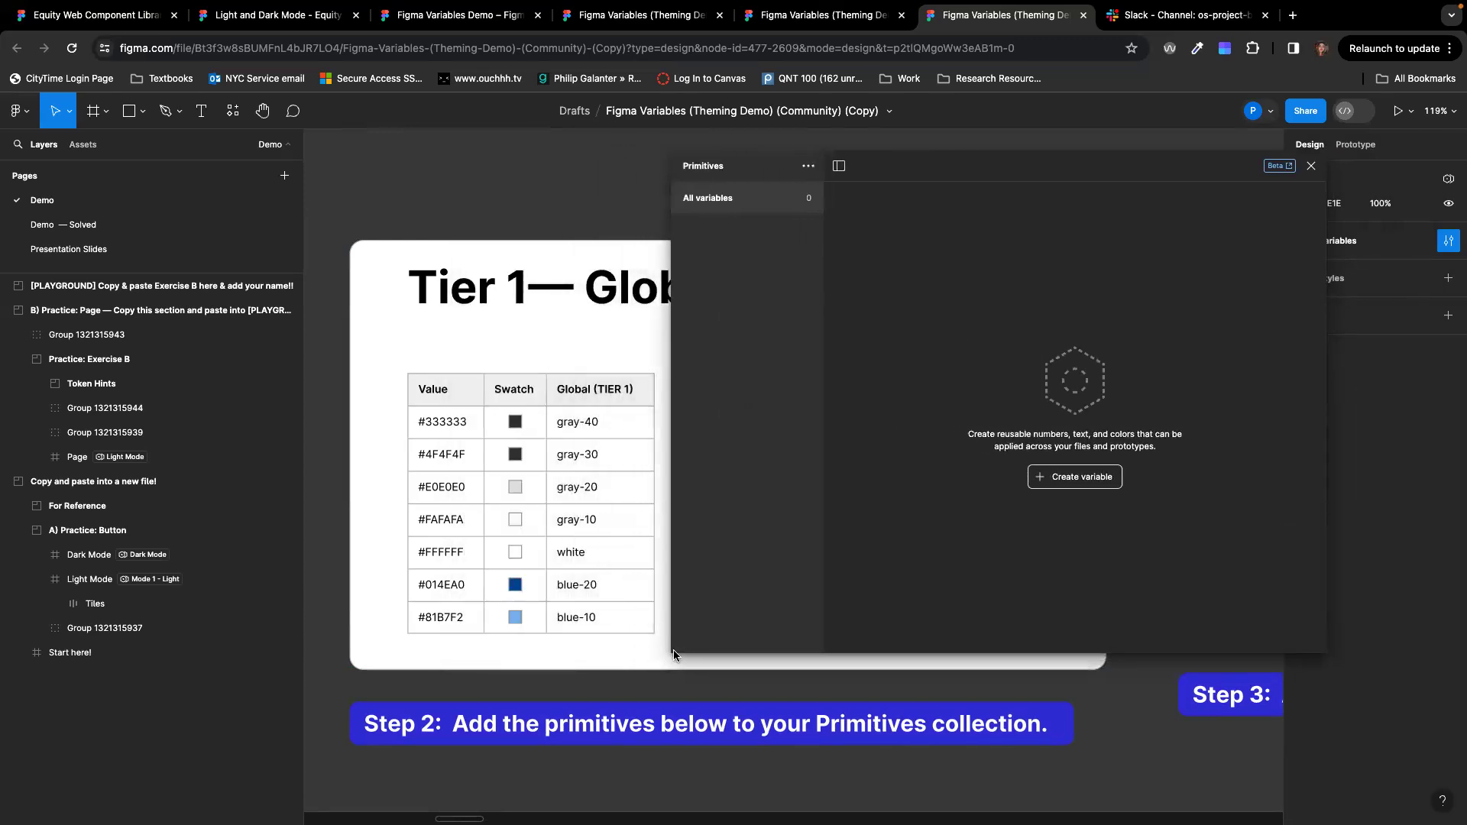
click(1086, 479)
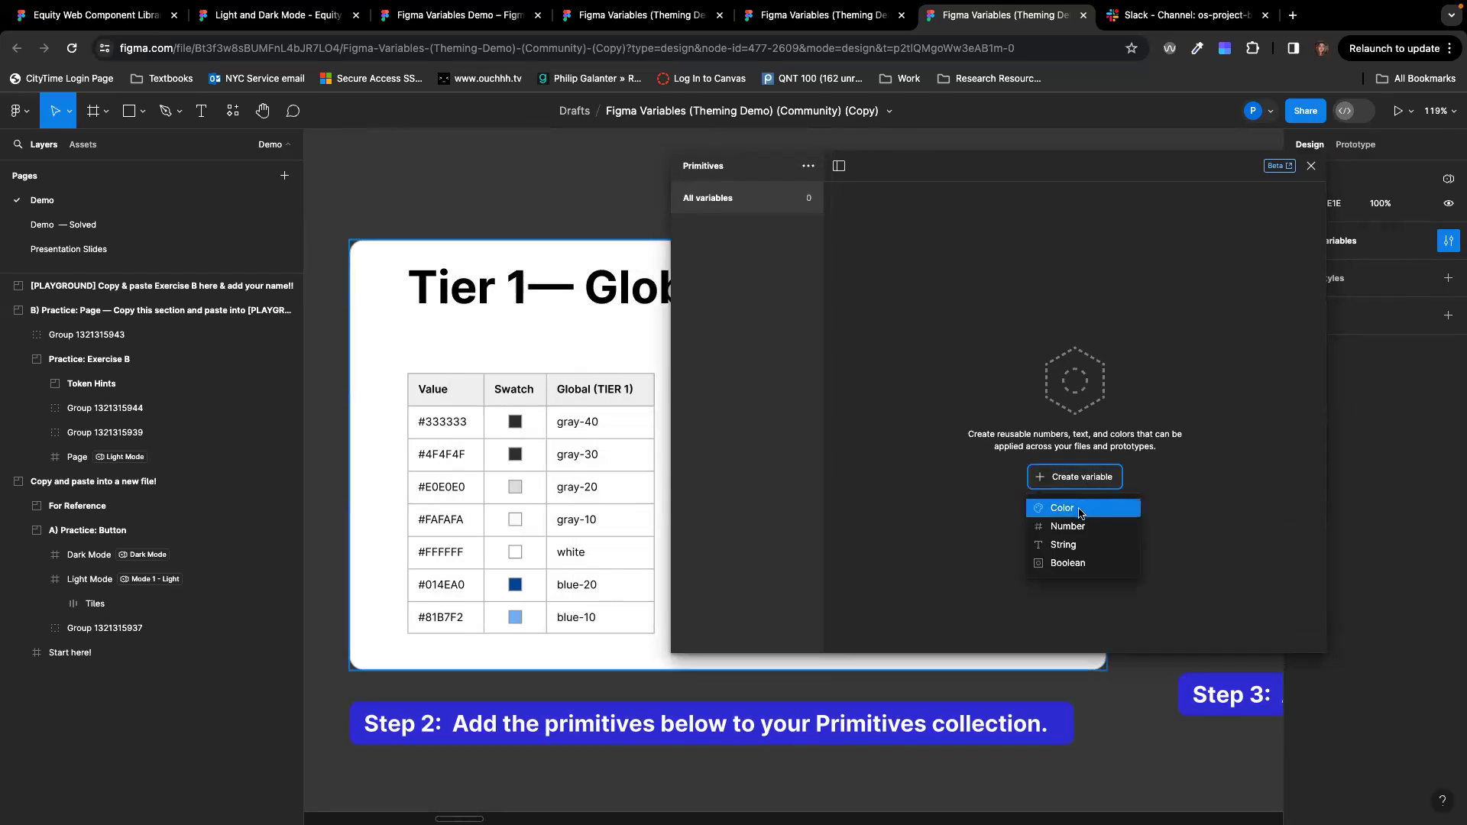
Step: Create a color variable named gray-40 with hex value 333333 in the Primitives collection
click(1079, 508)
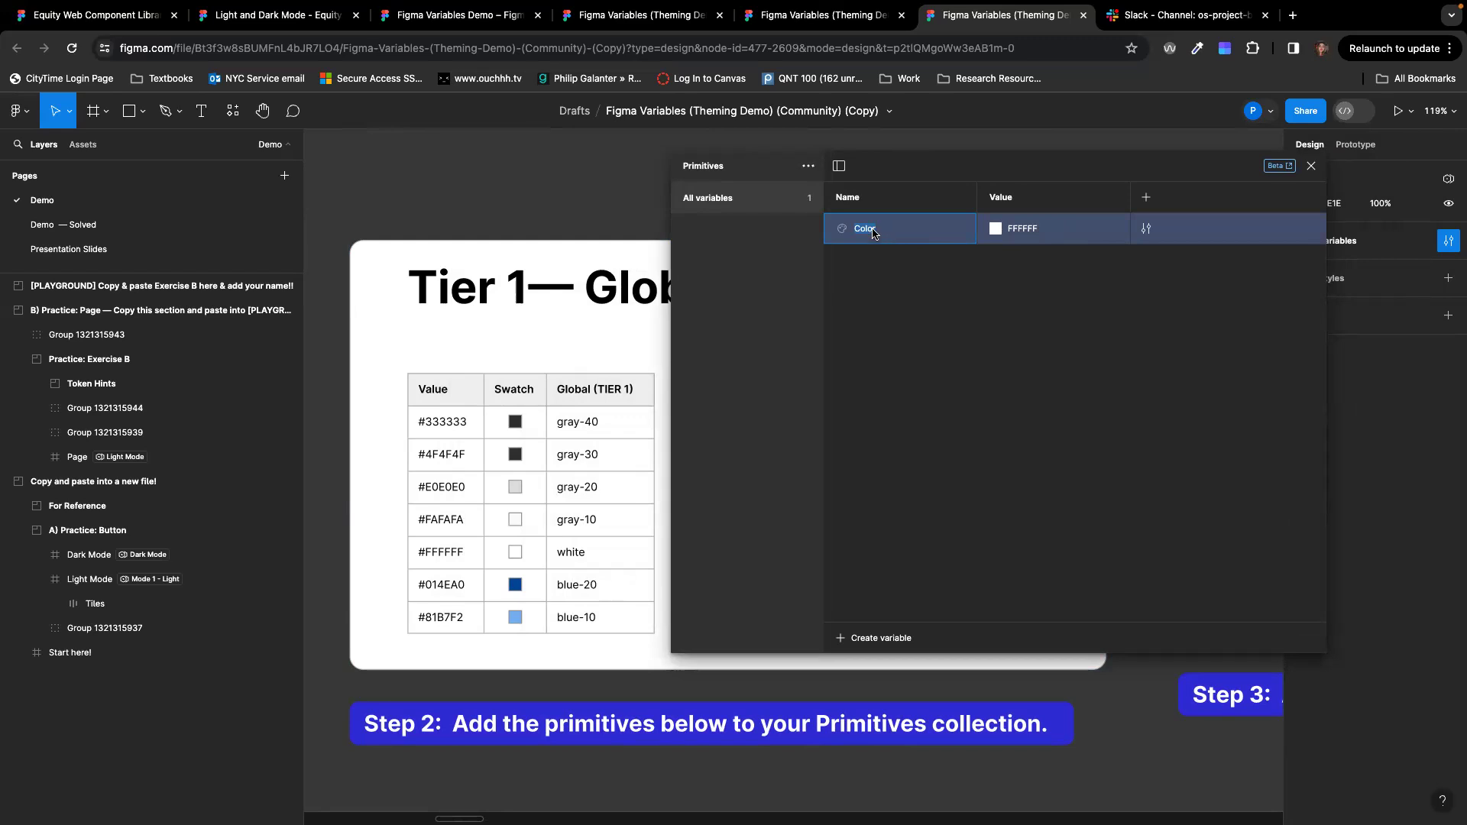
text(gray-40)
key(Return)
click(996, 229)
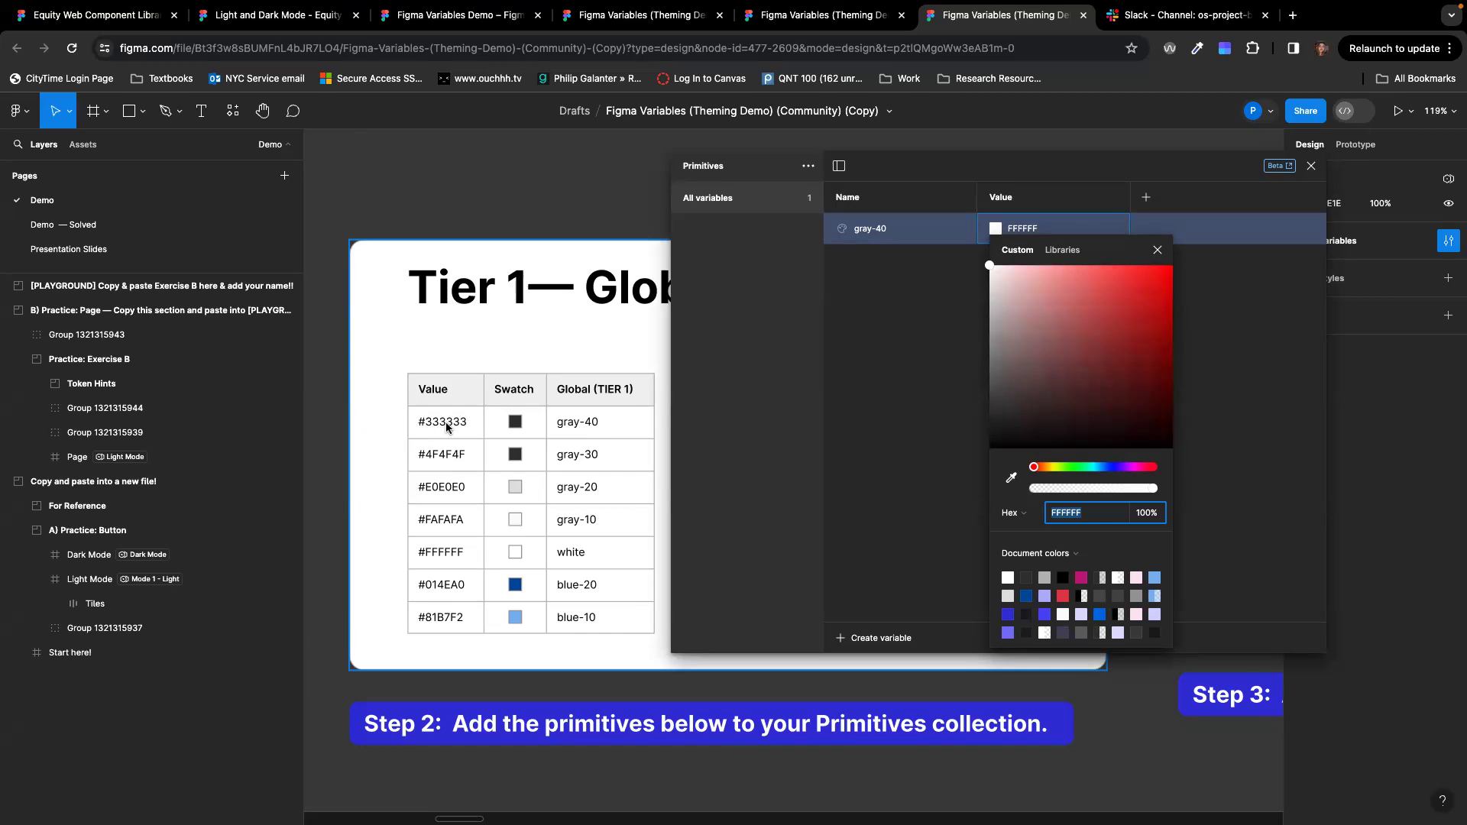
click(1023, 231)
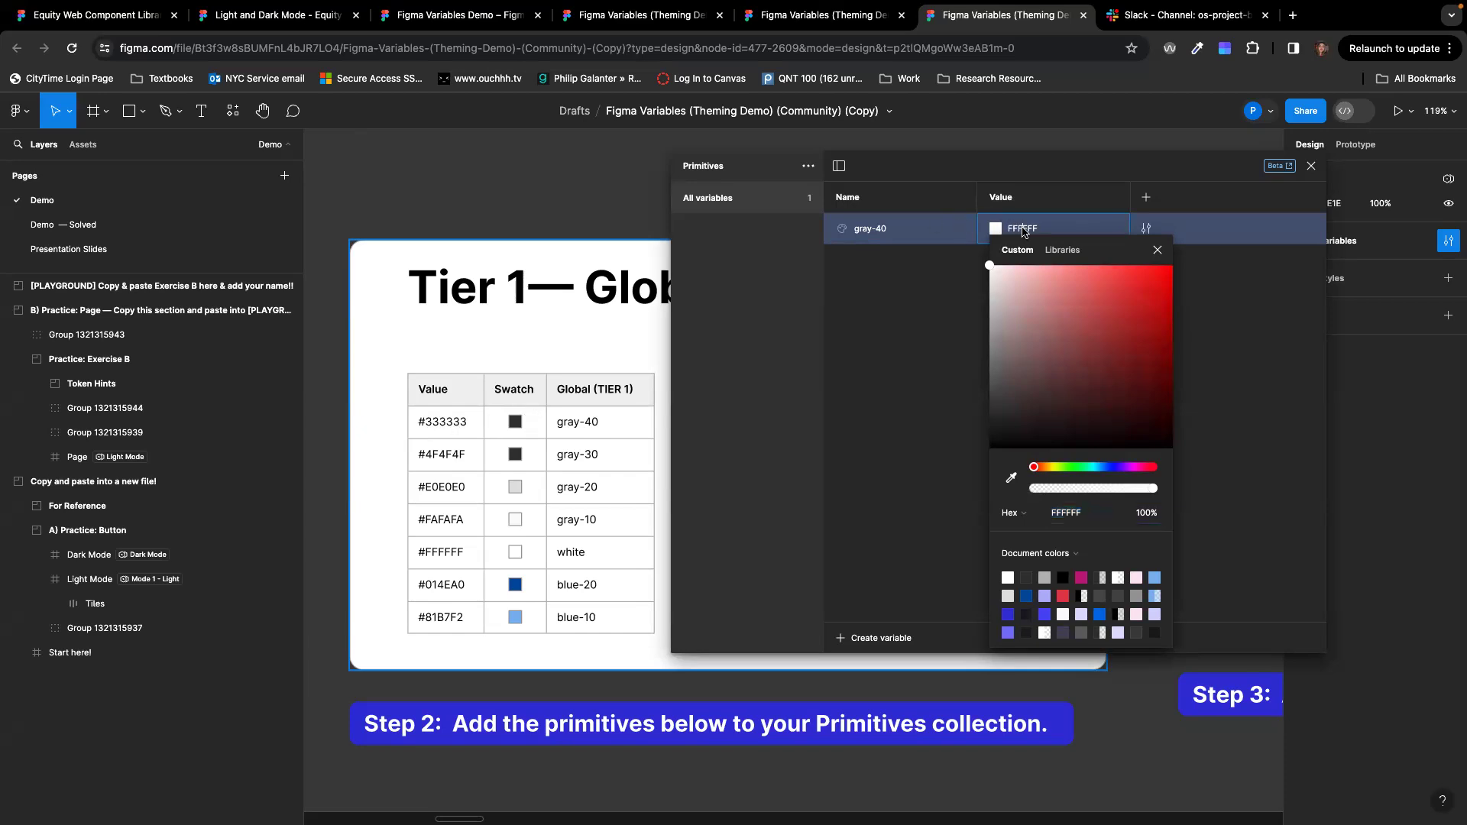
click(1024, 231)
text(333333)
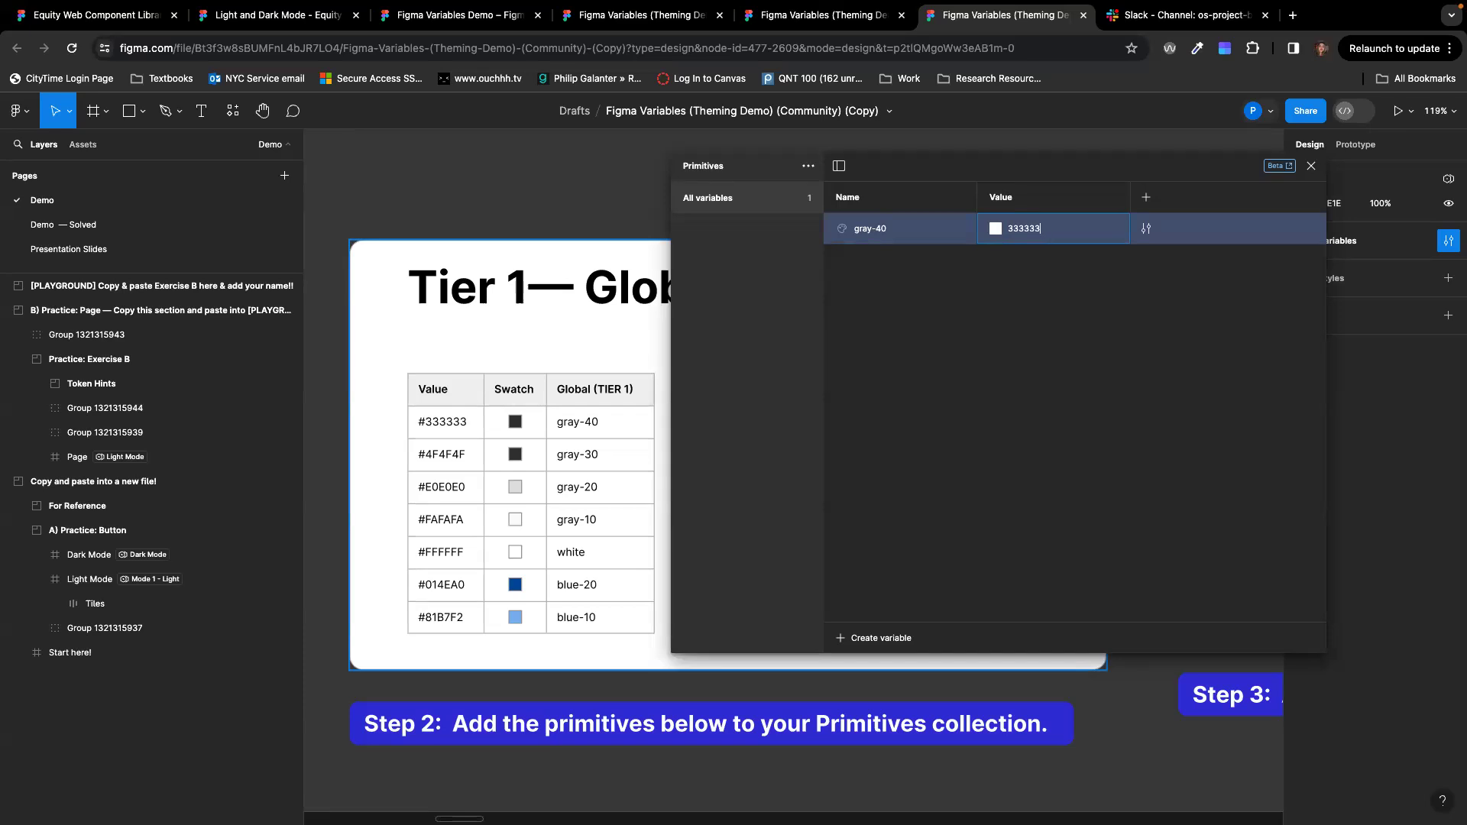
key(Return)
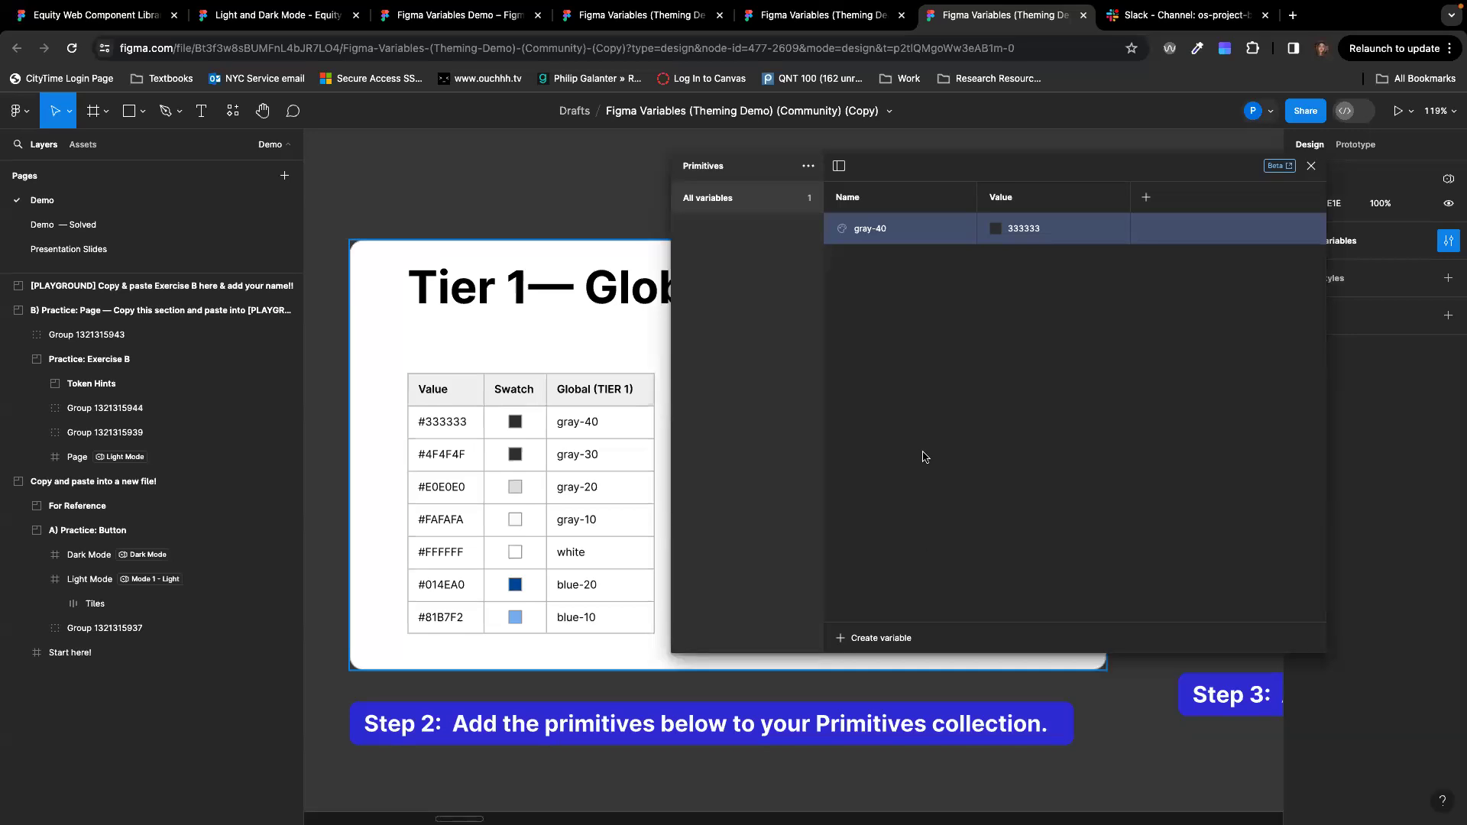
Step: Add a gray-30 colour variable with value 4F4F4F to the Primitives collection
click(841, 638)
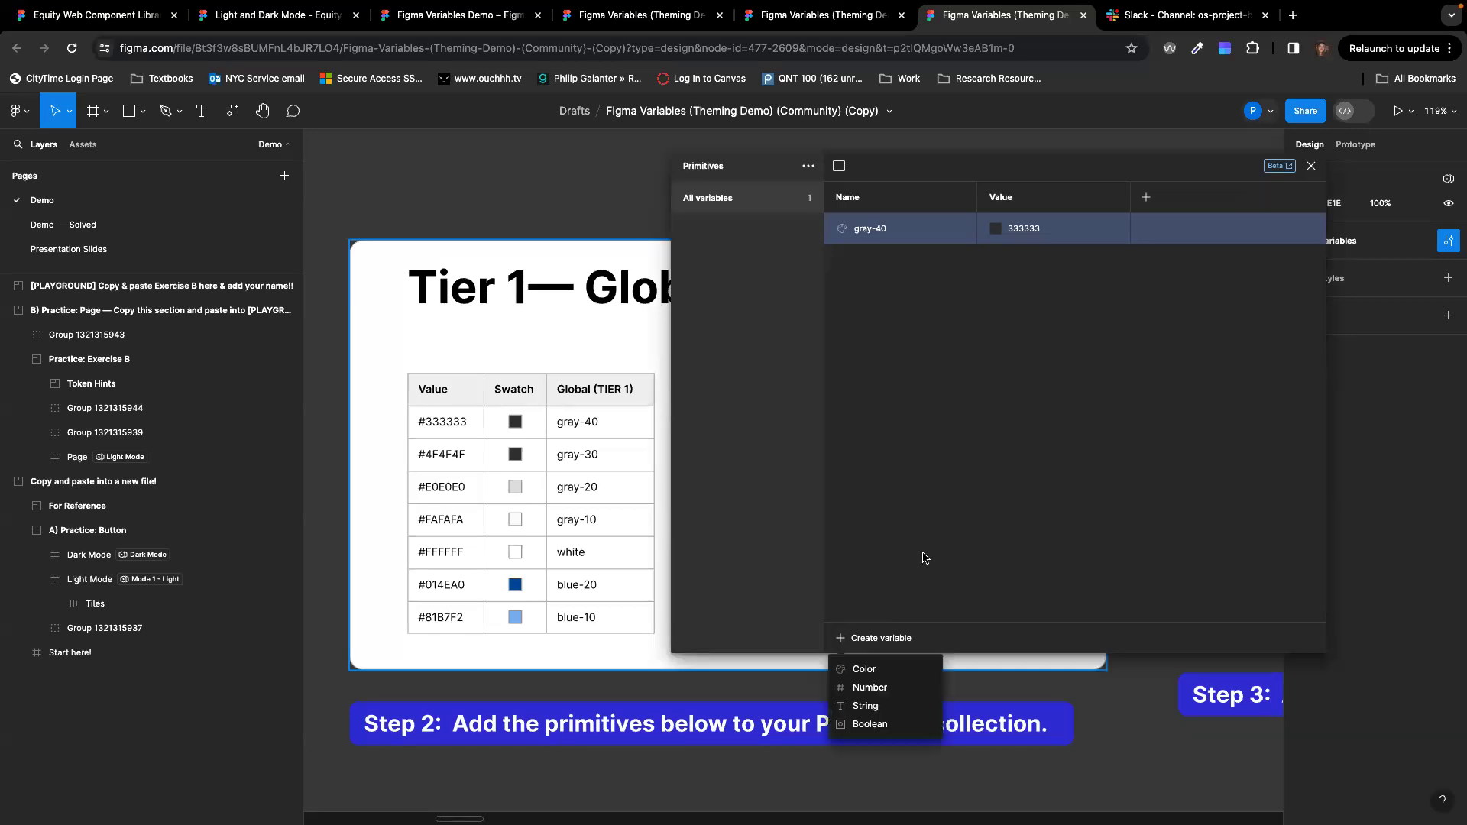
click(875, 670)
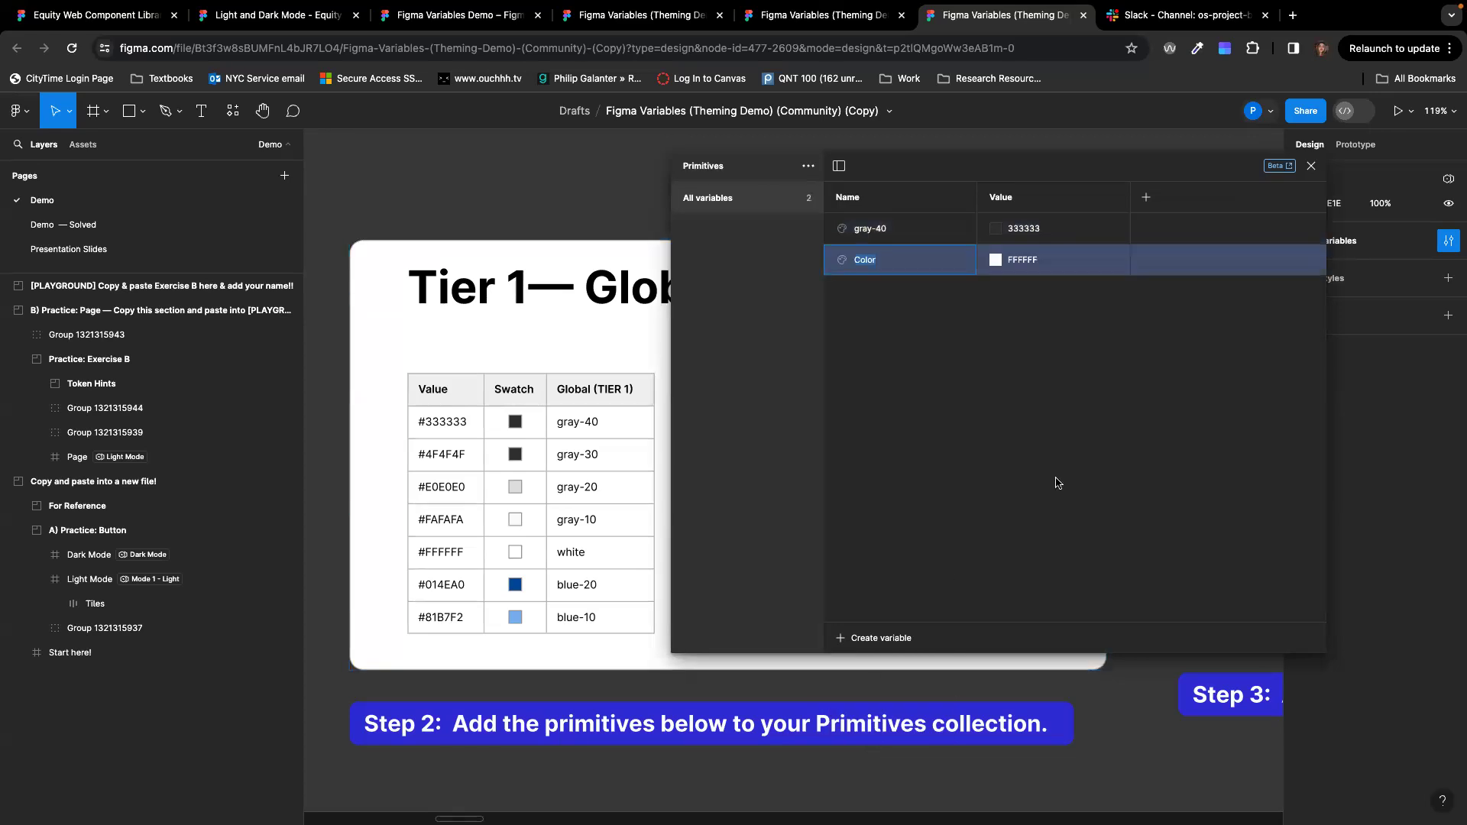
text(gray-30)
click(1024, 259)
text(4f4f4f\)
key(Return)
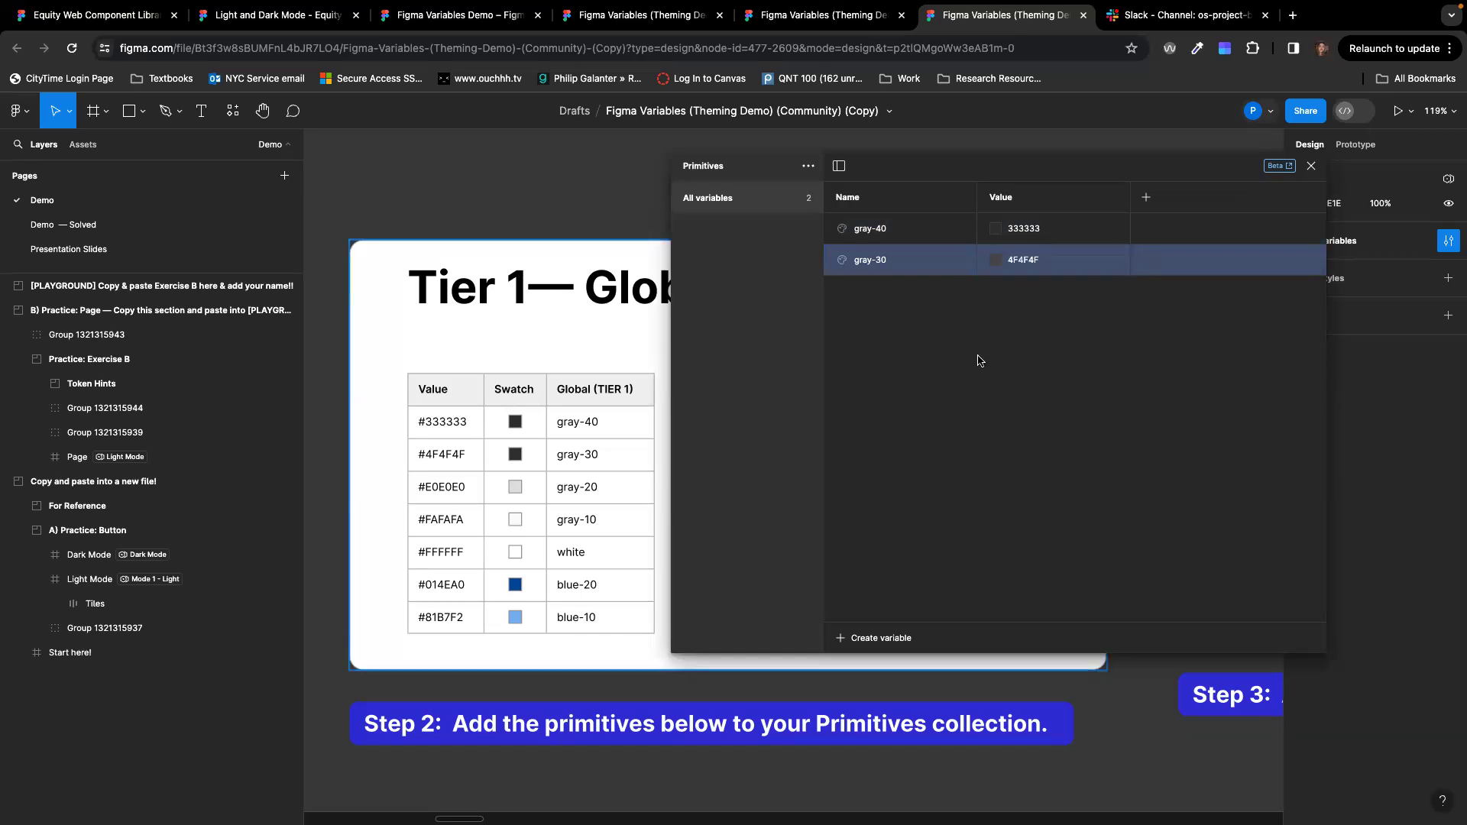
Step: Add a white colour variable (FFFFFF) and close the local variables
click(847, 638)
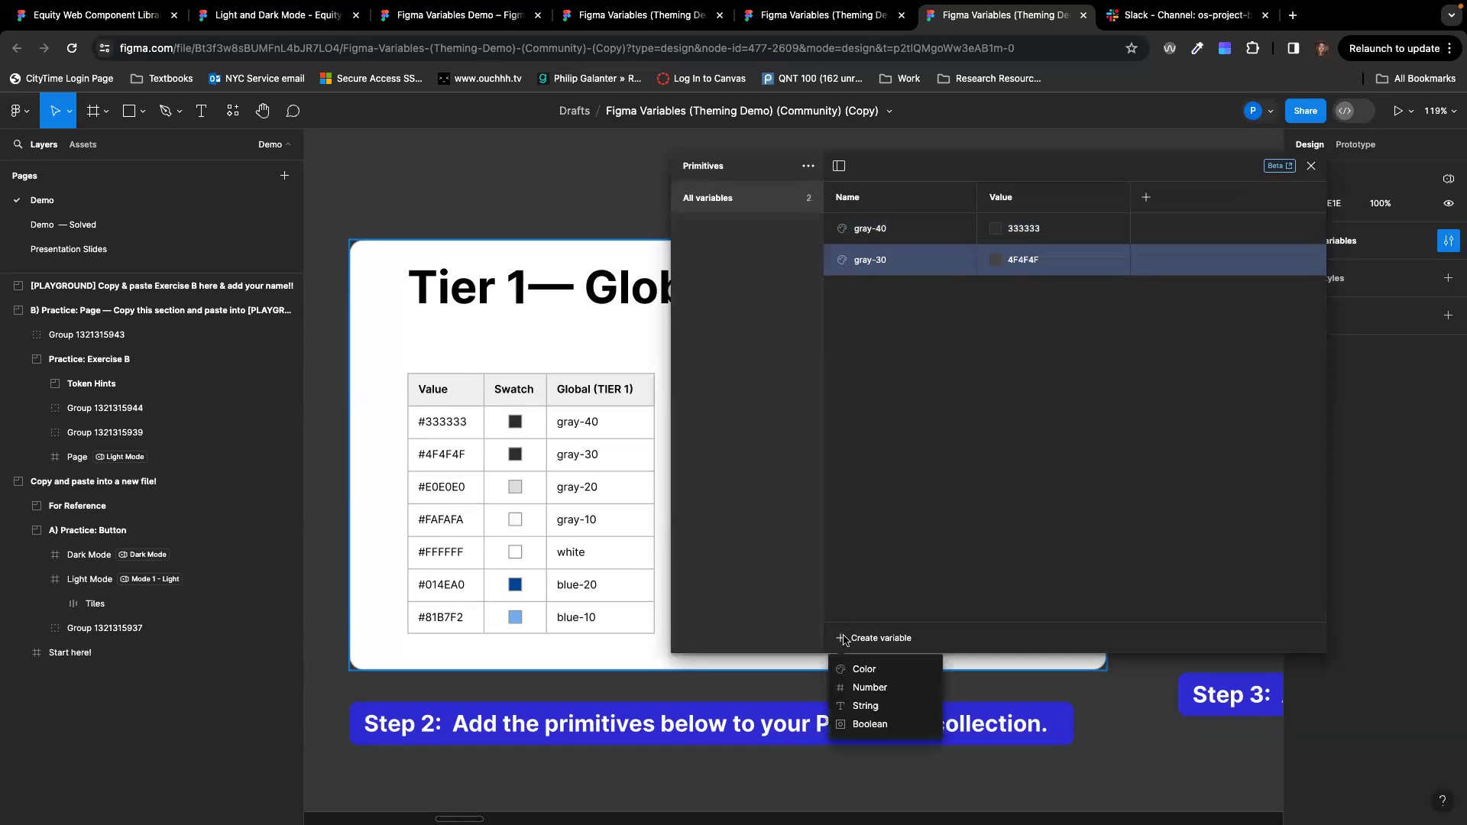
click(865, 669)
text(white)
key(Return)
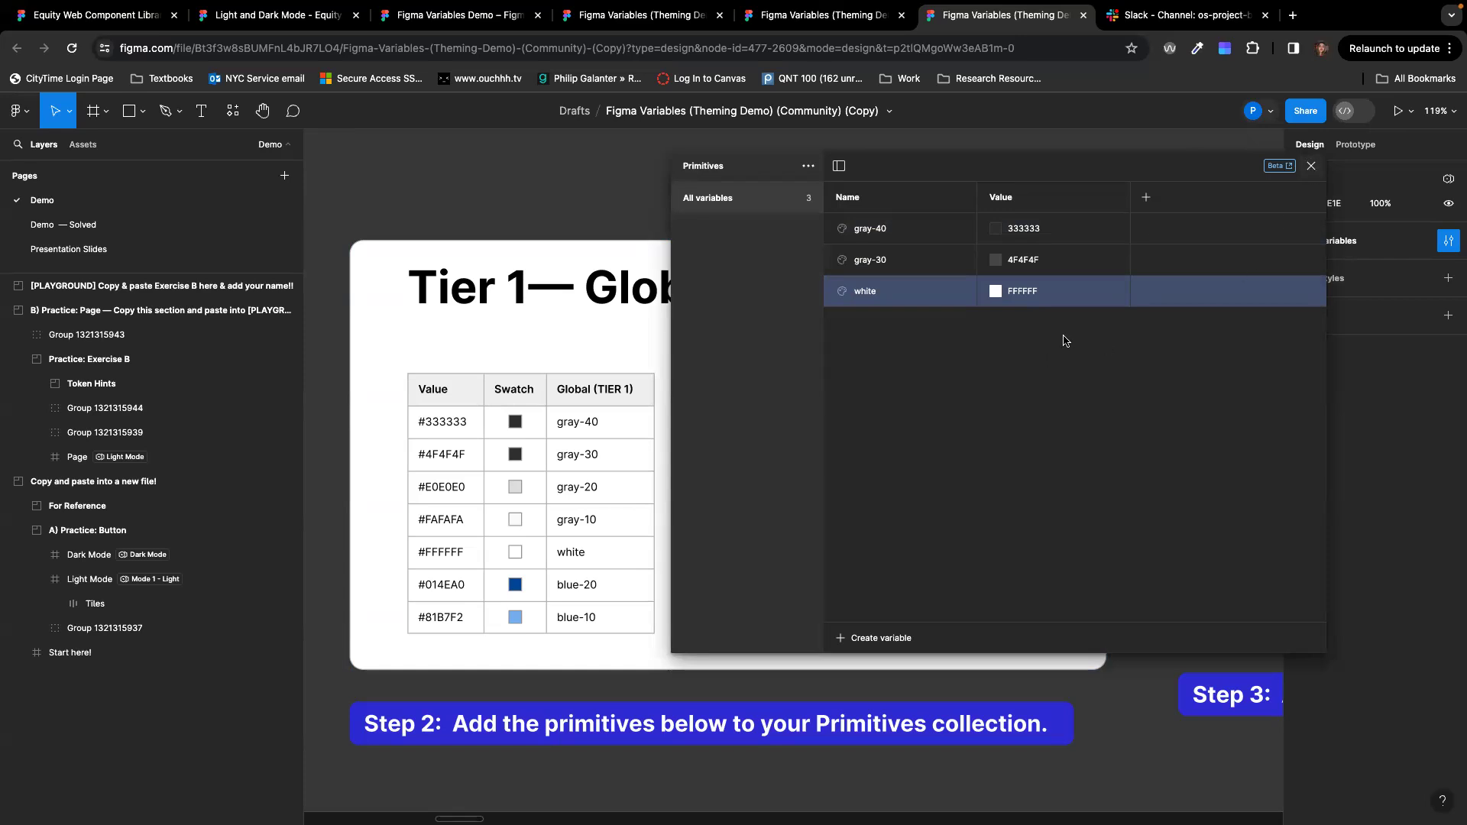
click(1310, 167)
scroll(927, 232, down, 5)
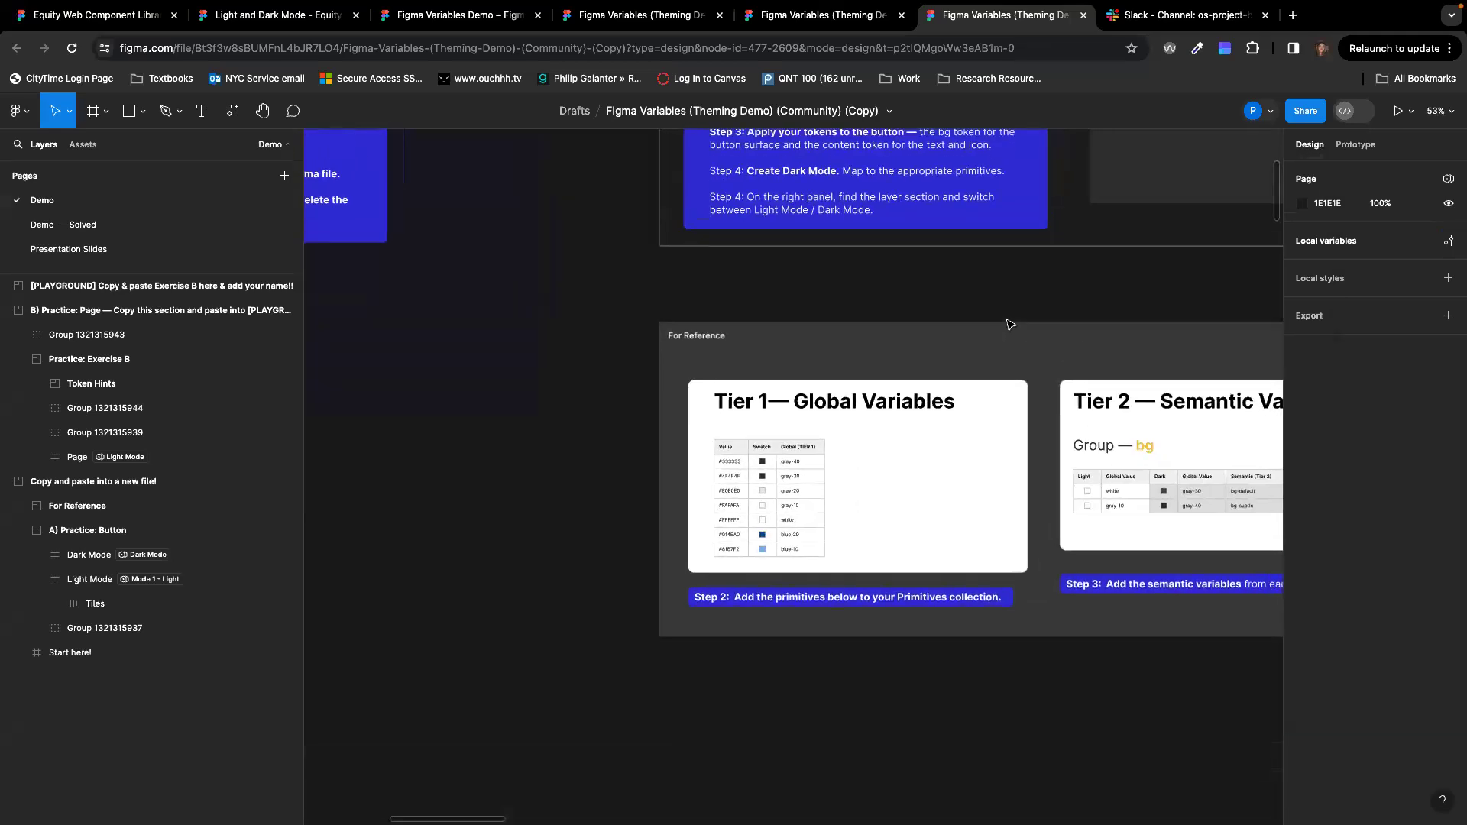
scroll(1008, 324, up, 4)
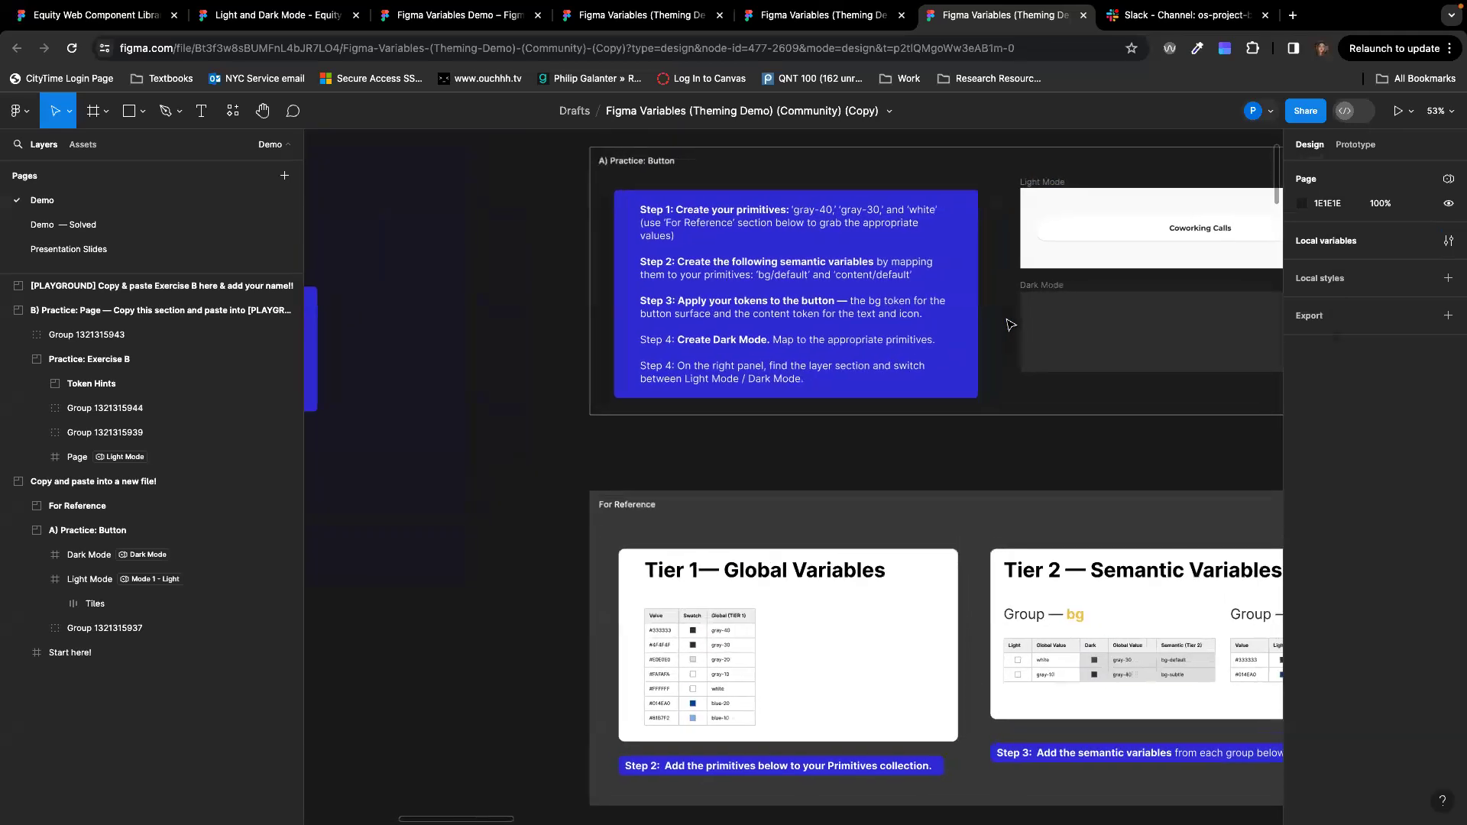
scroll(1008, 325, down, 2)
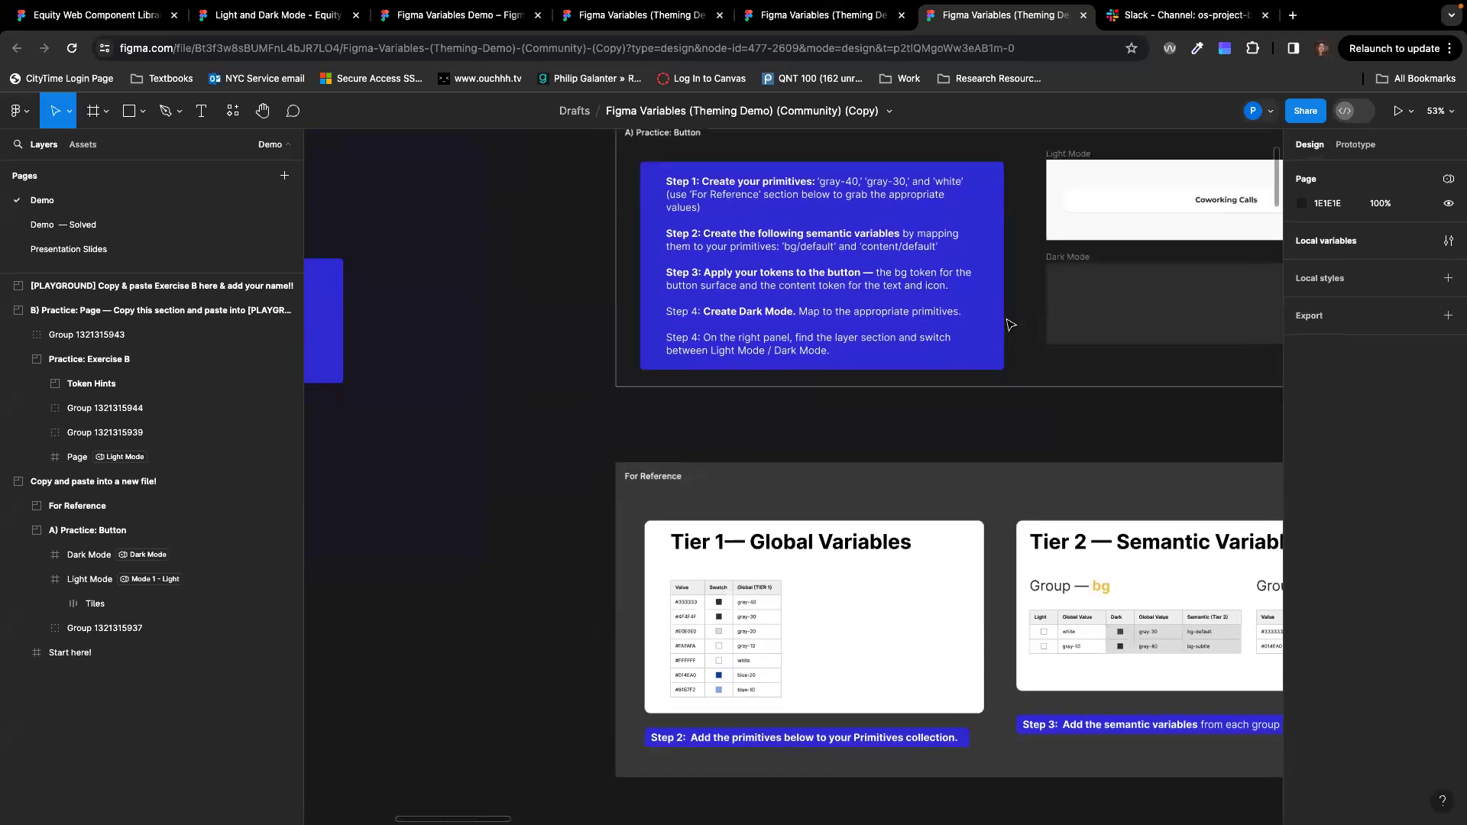
scroll(808, 426, up, 5)
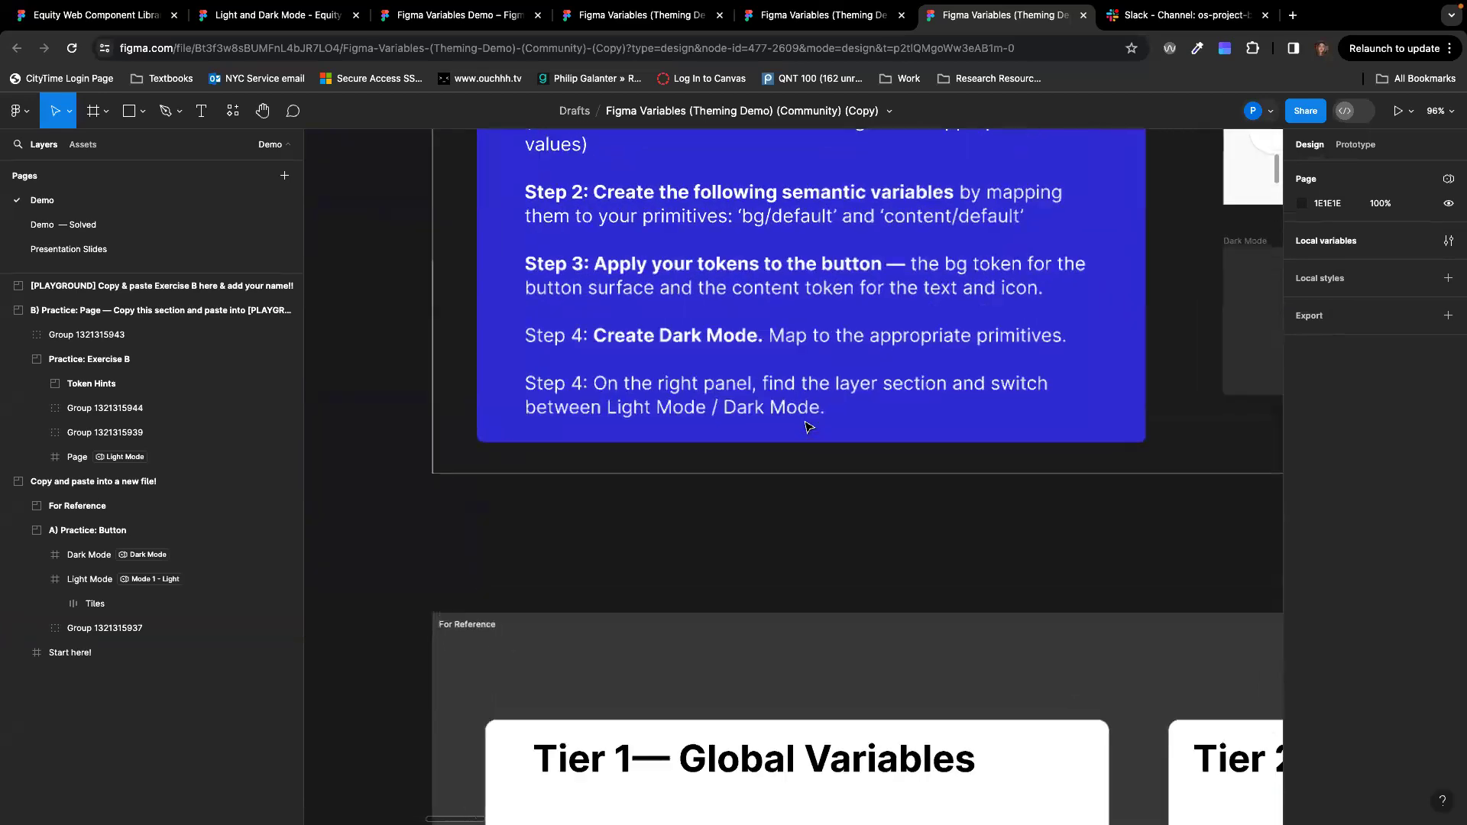
scroll(808, 426, up, 3)
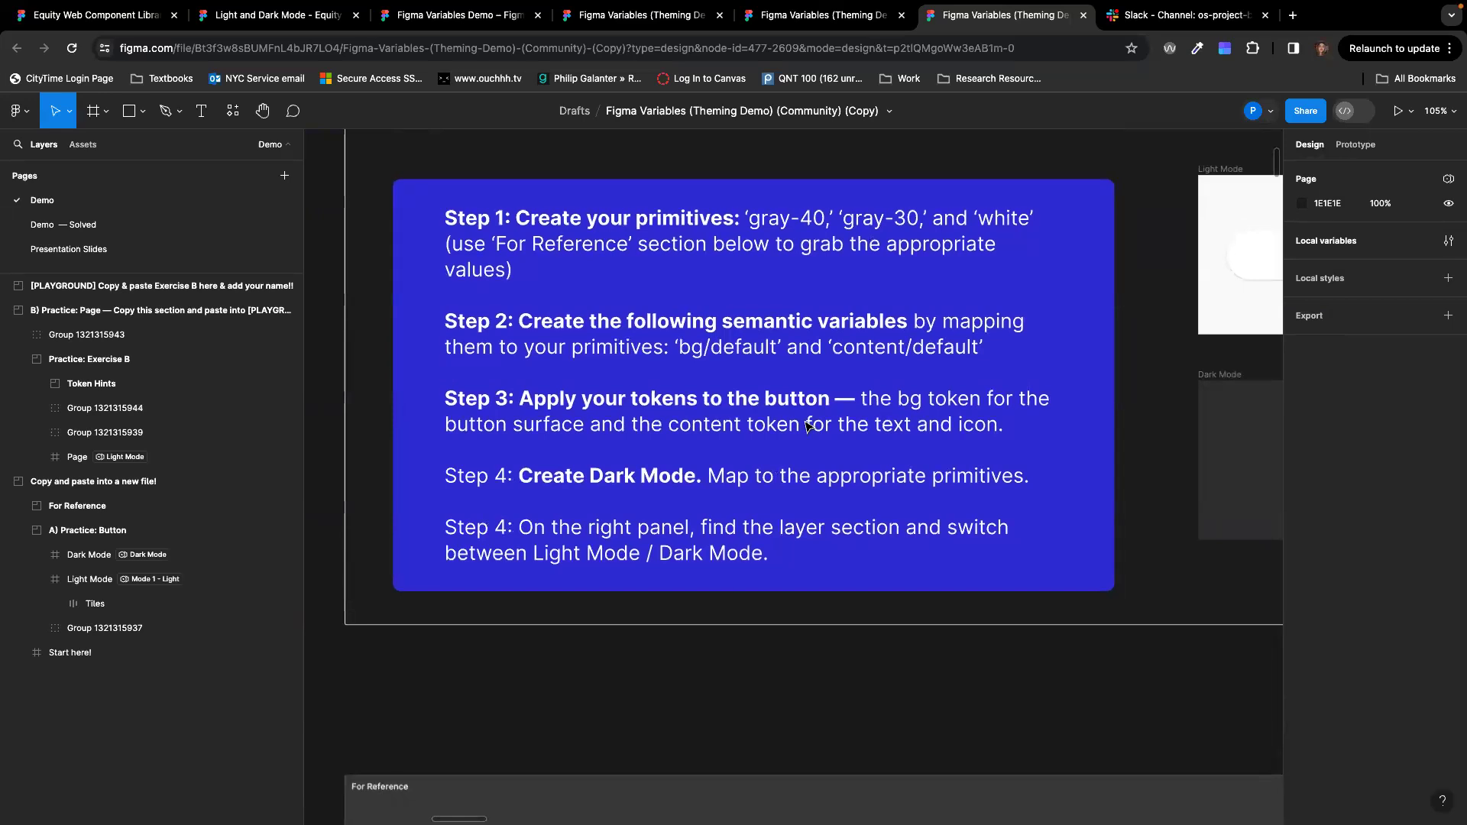
scroll(806, 426, down, 6)
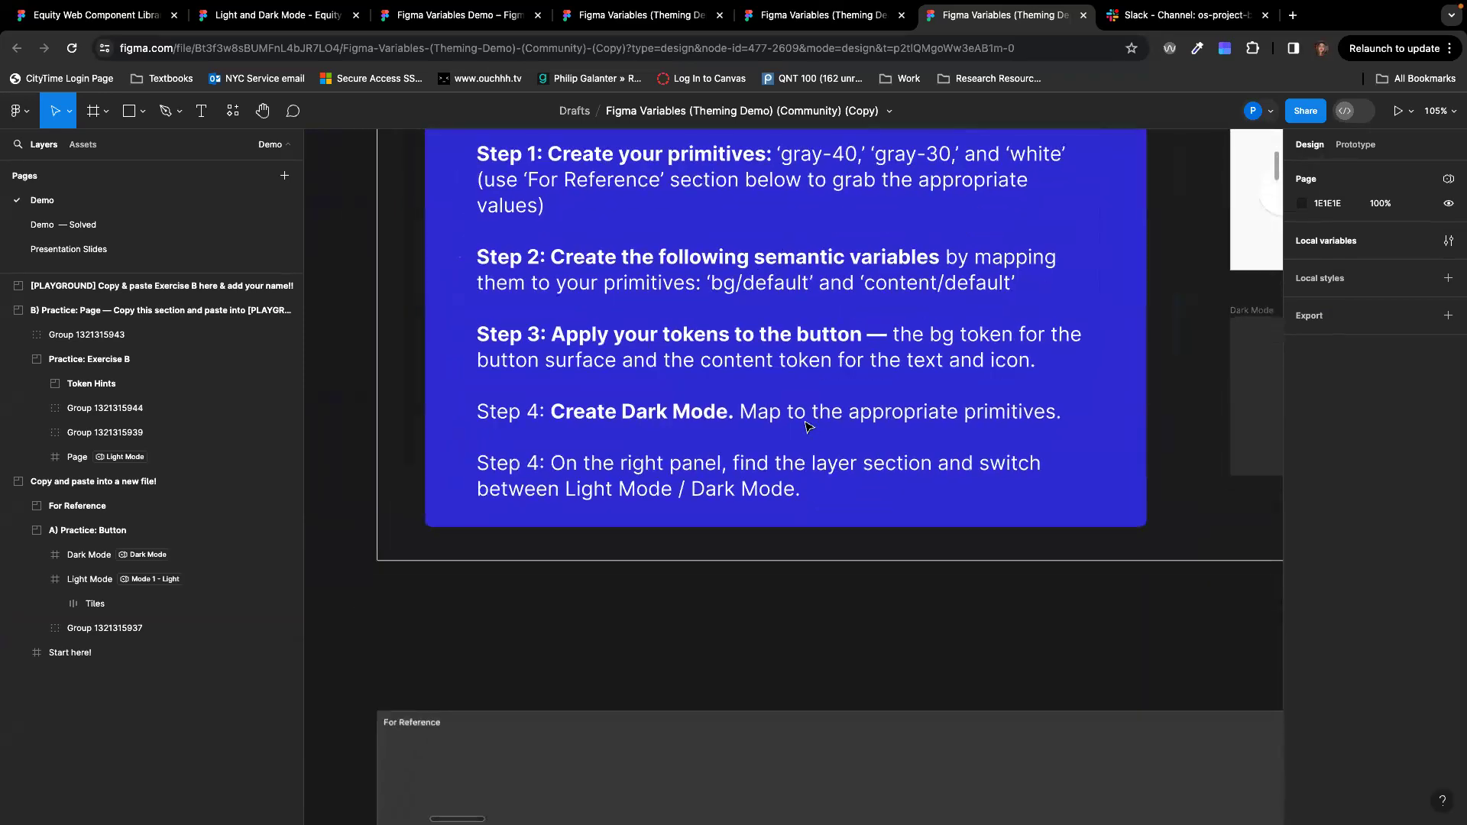
scroll(806, 425, down, 3)
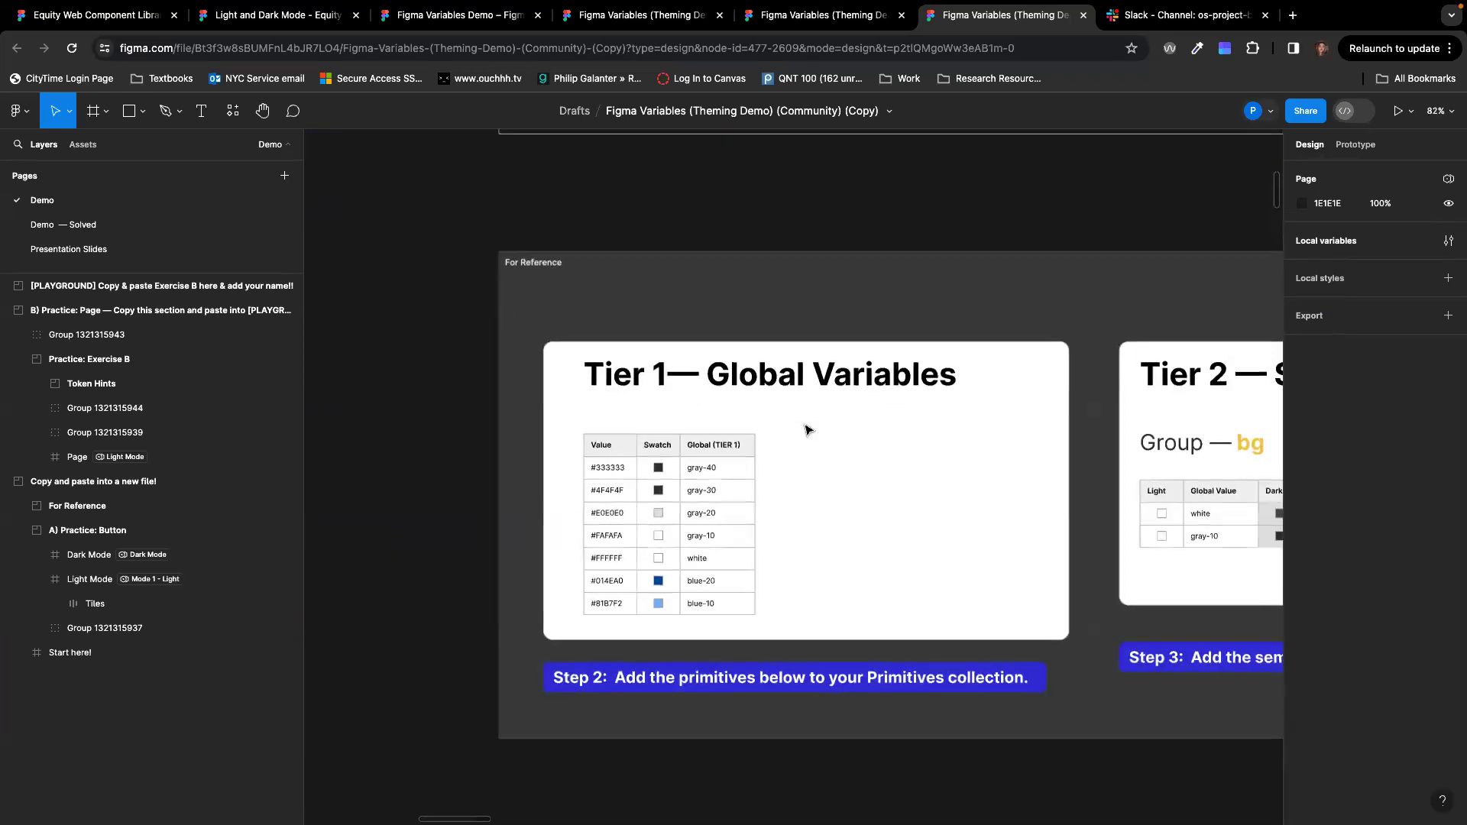
scroll(808, 430, up, 5)
scroll(808, 430, up, 2)
scroll(819, 262, up, 3)
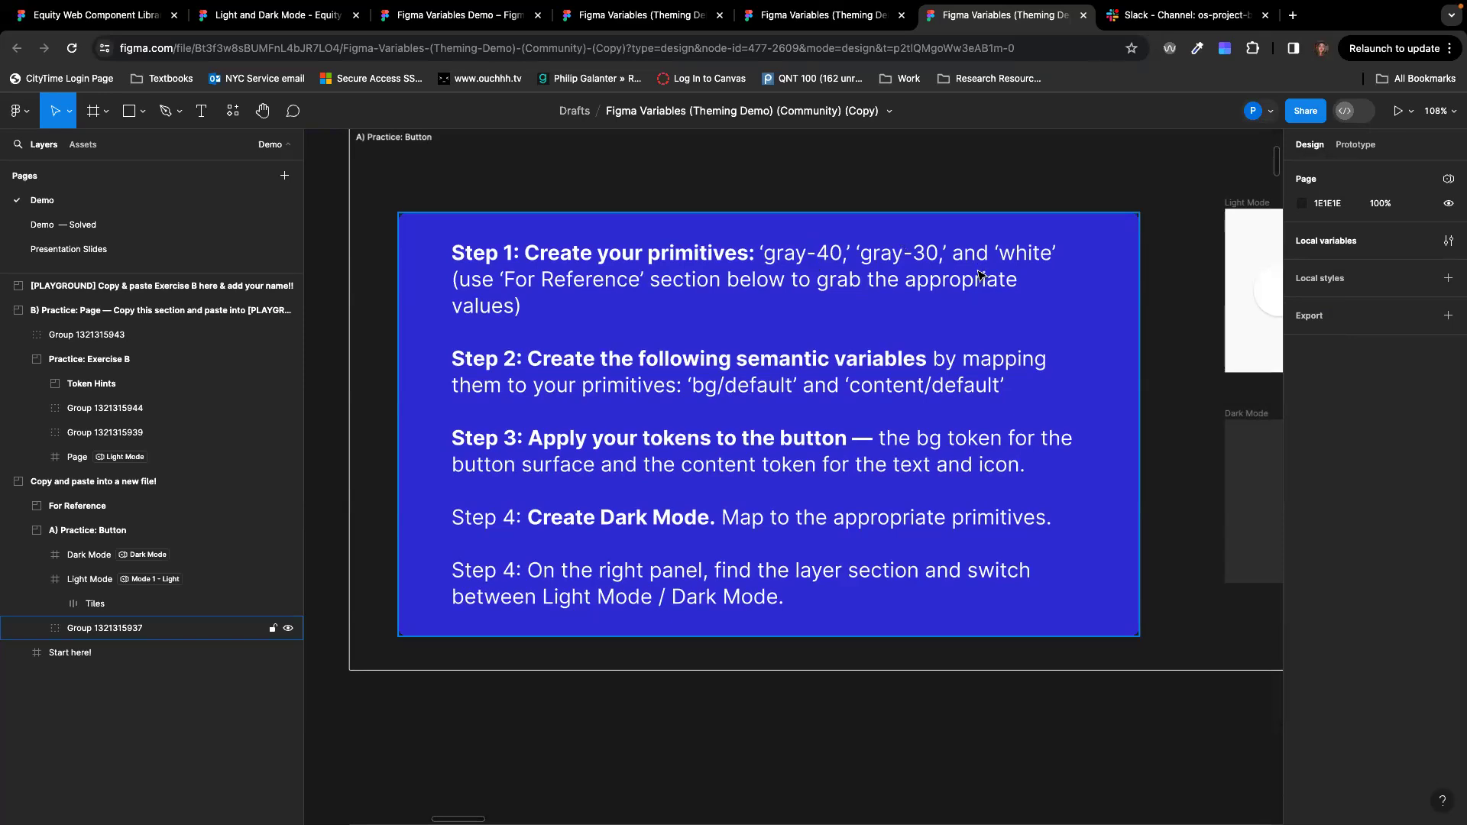
scroll(845, 542, right, 1)
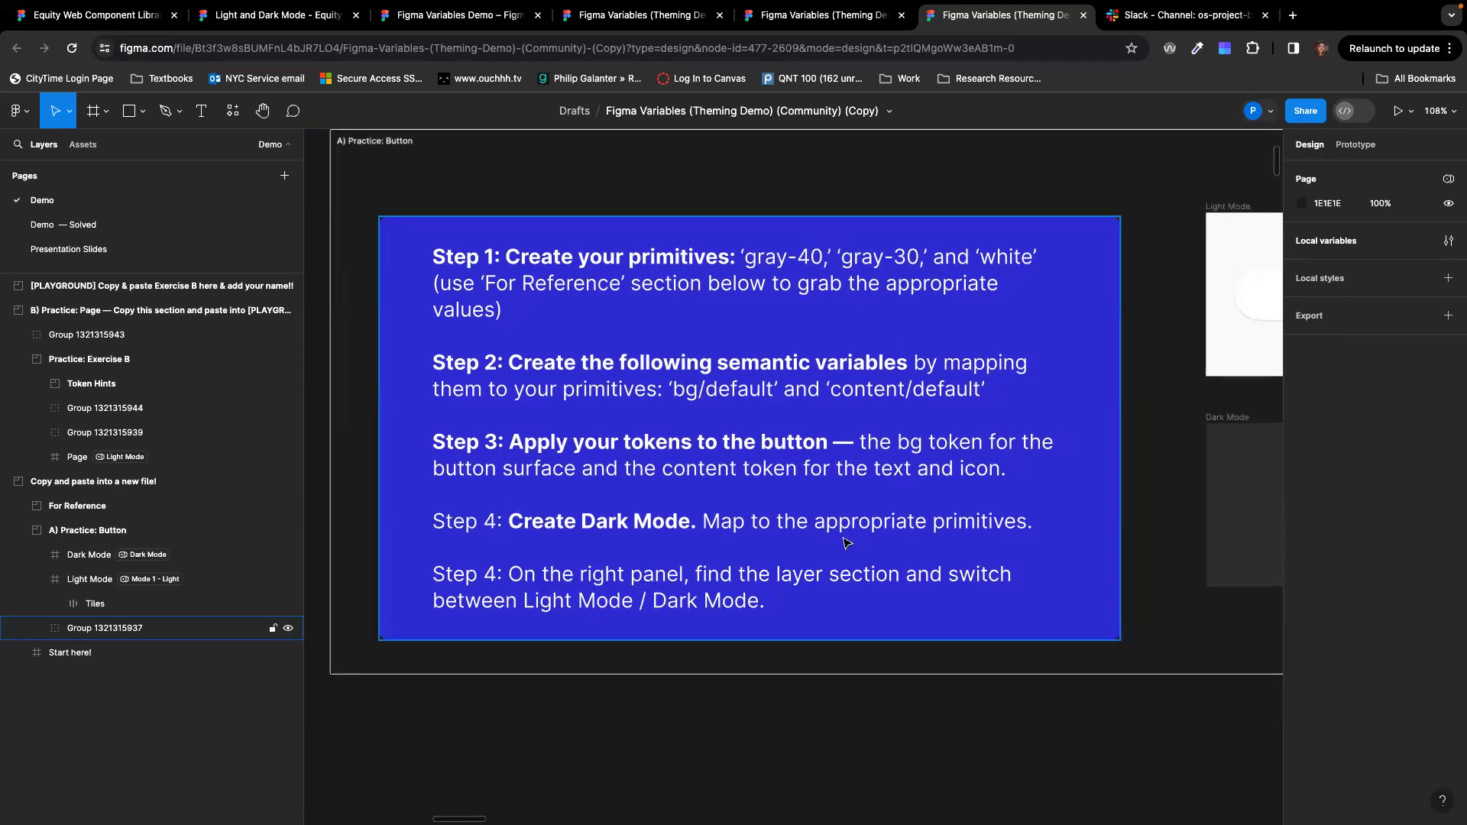
click(859, 658)
scroll(857, 663, right, 1)
scroll(856, 665, down, 3)
click(825, 673)
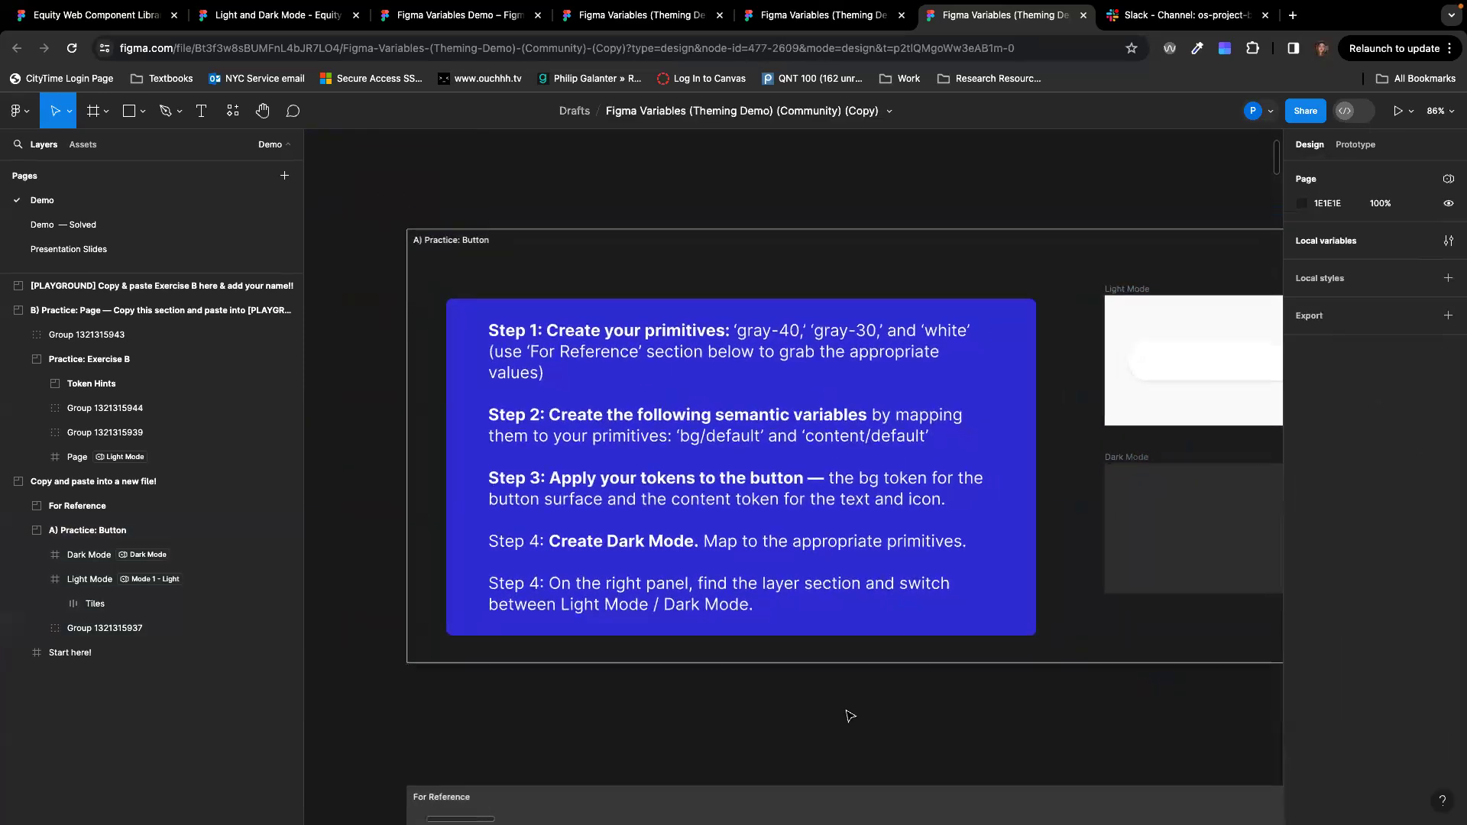
scroll(804, 677, right, 1)
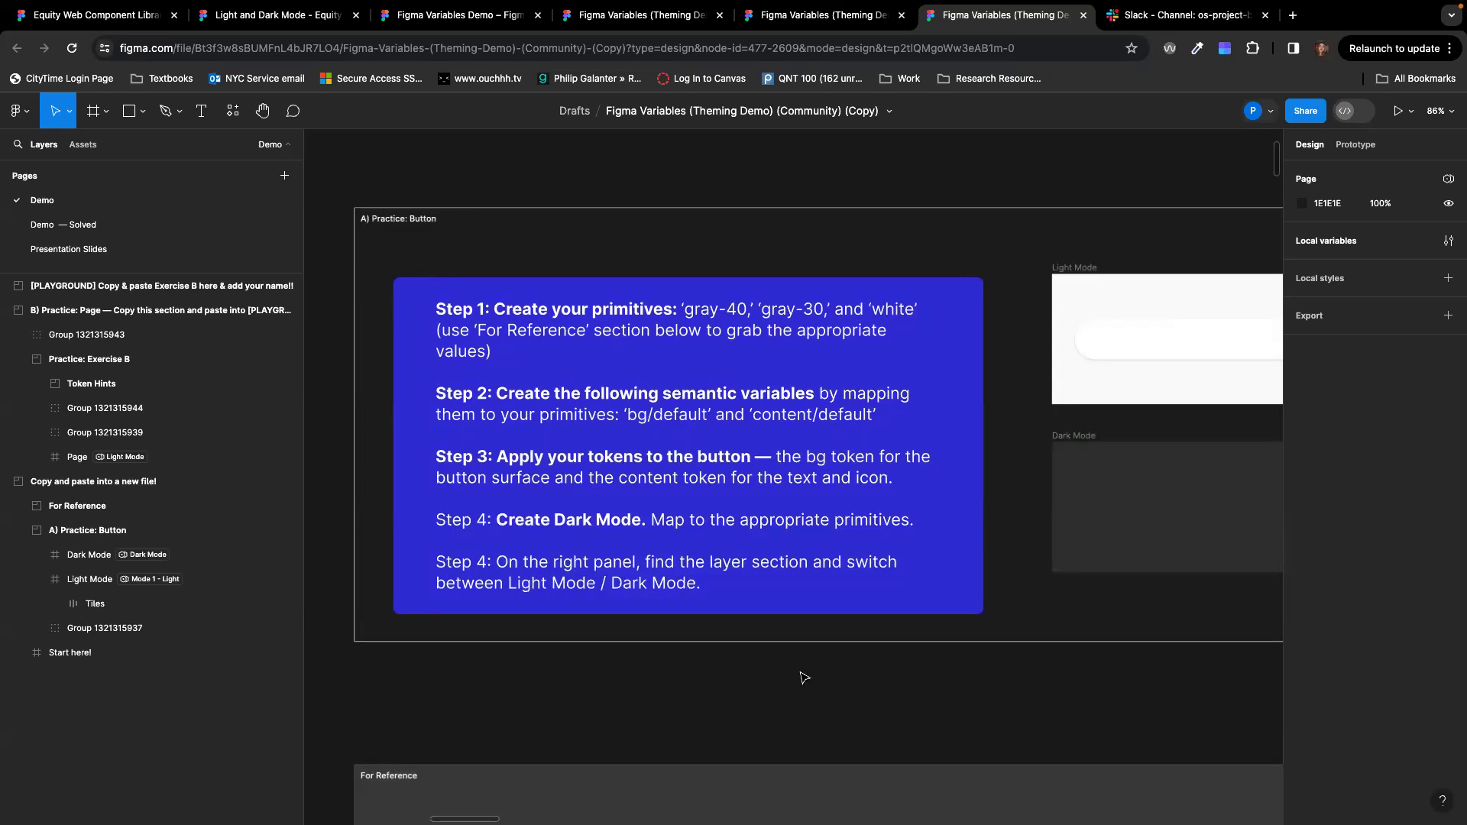
scroll(803, 678, right, 1)
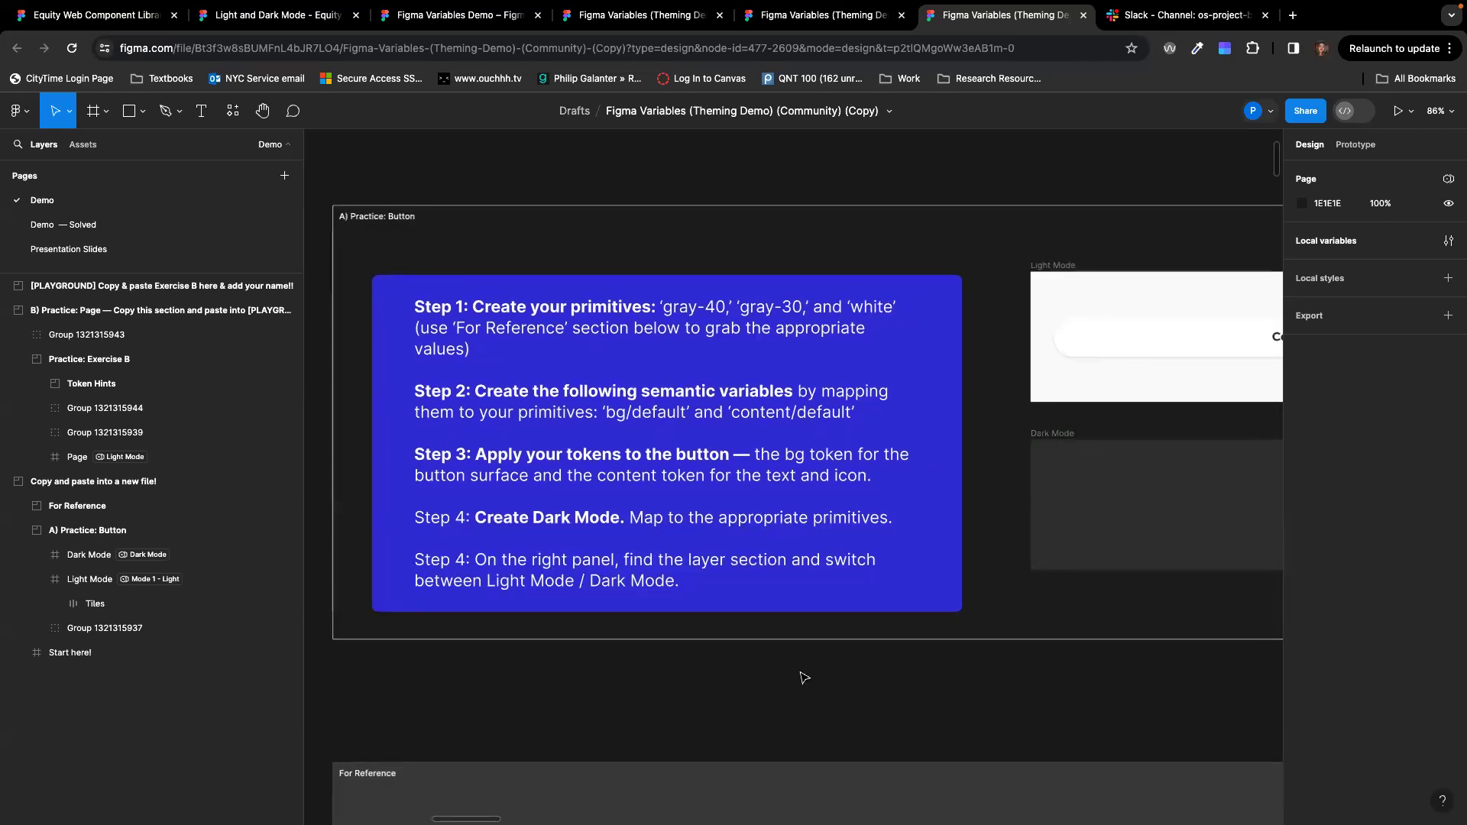
scroll(803, 678, right, 1)
scroll(804, 677, right, 1)
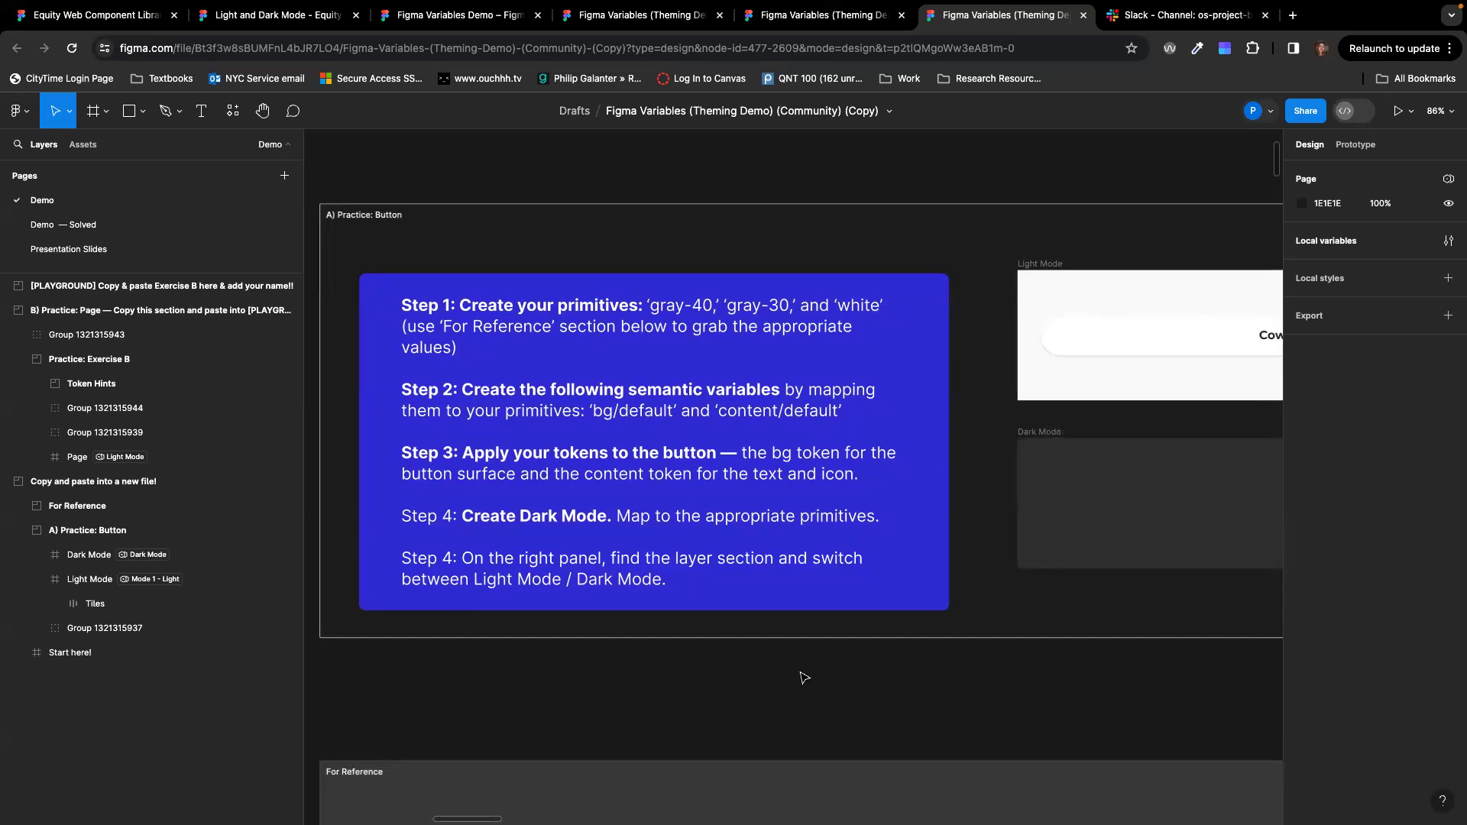
scroll(804, 678, down, 3)
scroll(803, 677, up, 2)
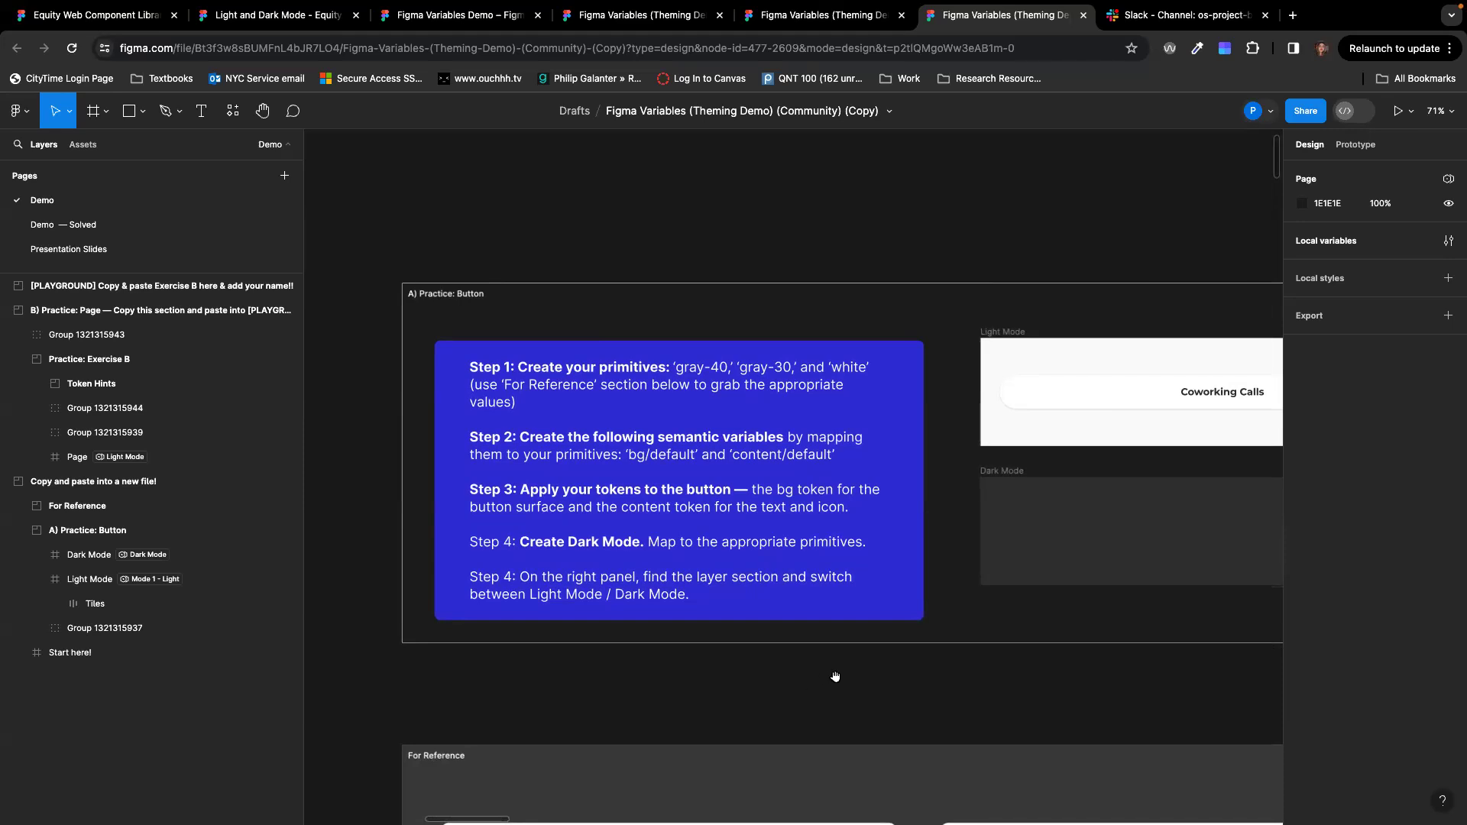
scroll(805, 681, right, 5)
scroll(809, 683, left, 5)
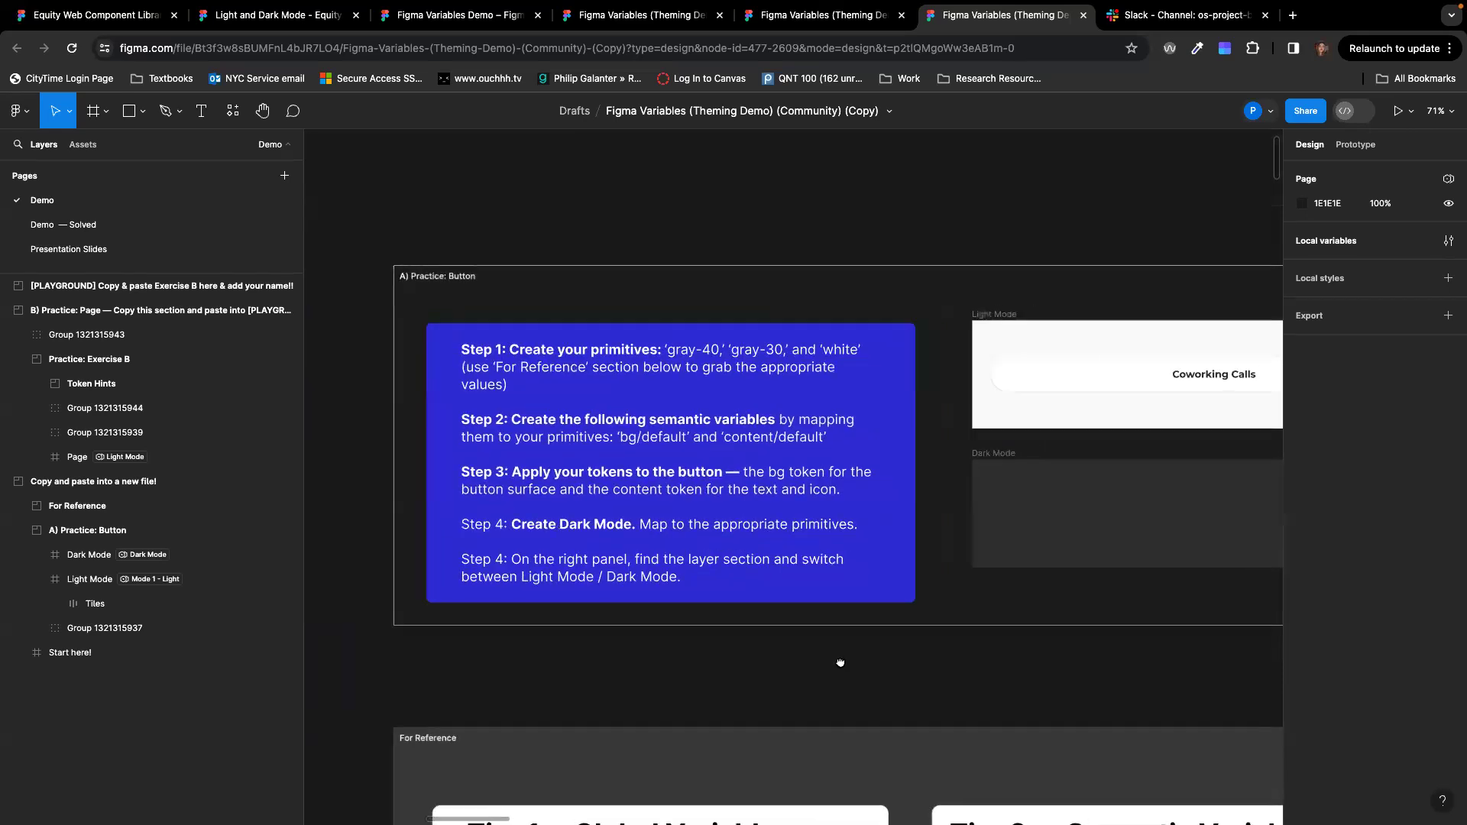
scroll(839, 662, left, 3)
scroll(900, 671, right, 5)
scroll(845, 681, left, 2)
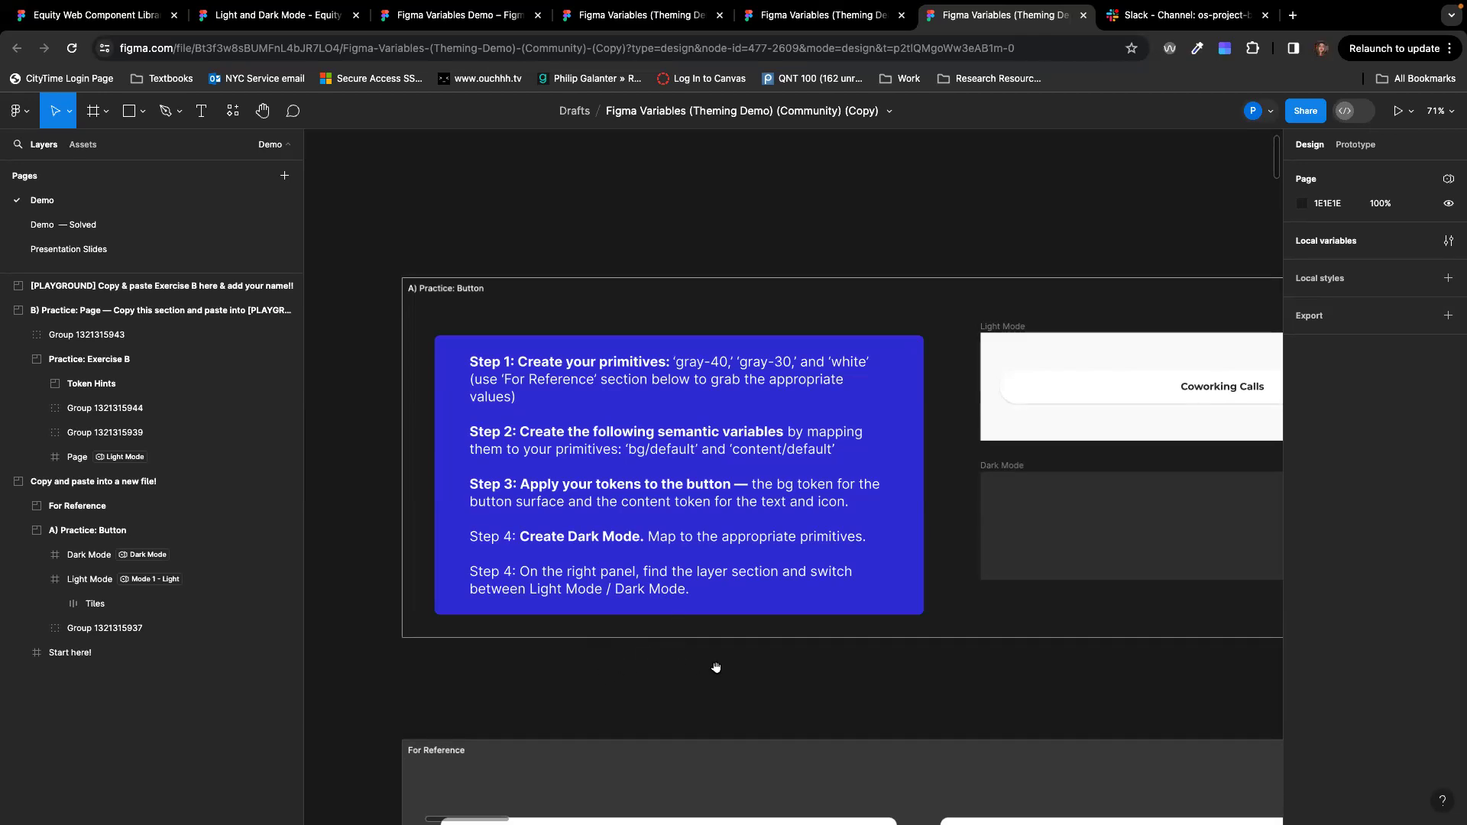
Step: Scroll to view the Primitives collection with gray-40, gray-30 and white
scroll(710, 659, down, 1)
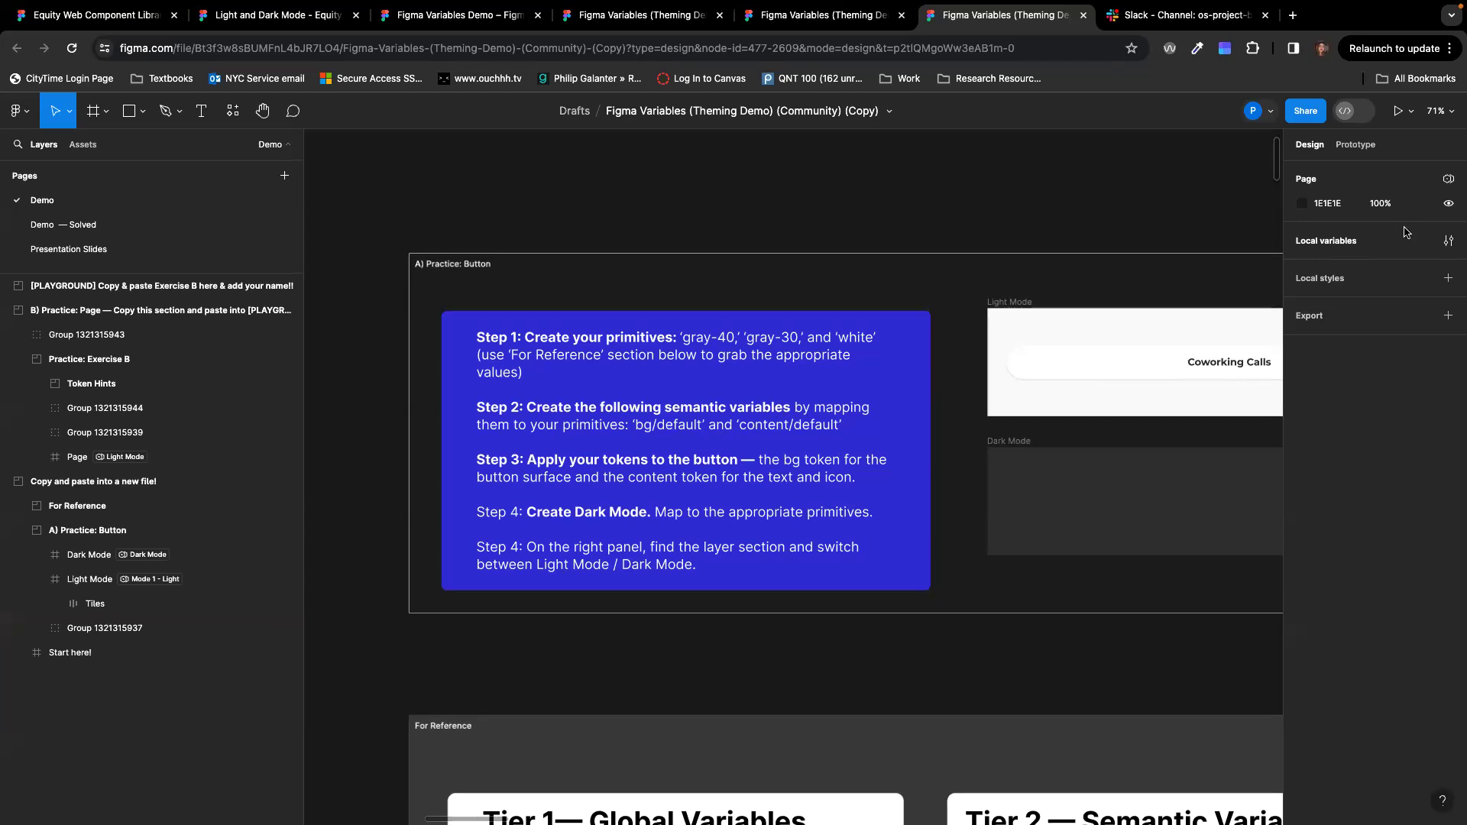
Step: Open local variables and add a new collection named 'Semantic Variables'
click(1449, 242)
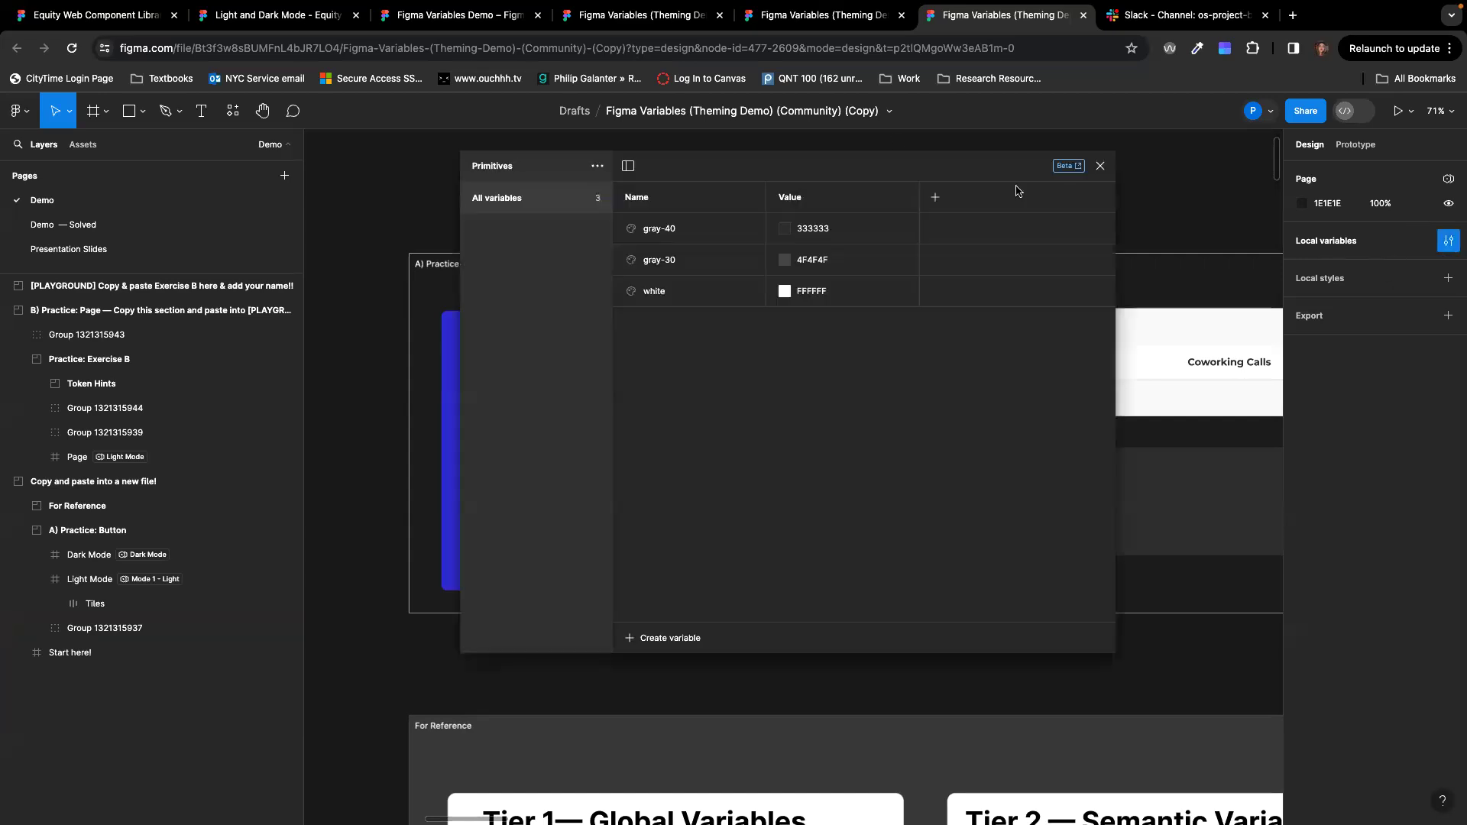
drag(841, 165, 1282, 178)
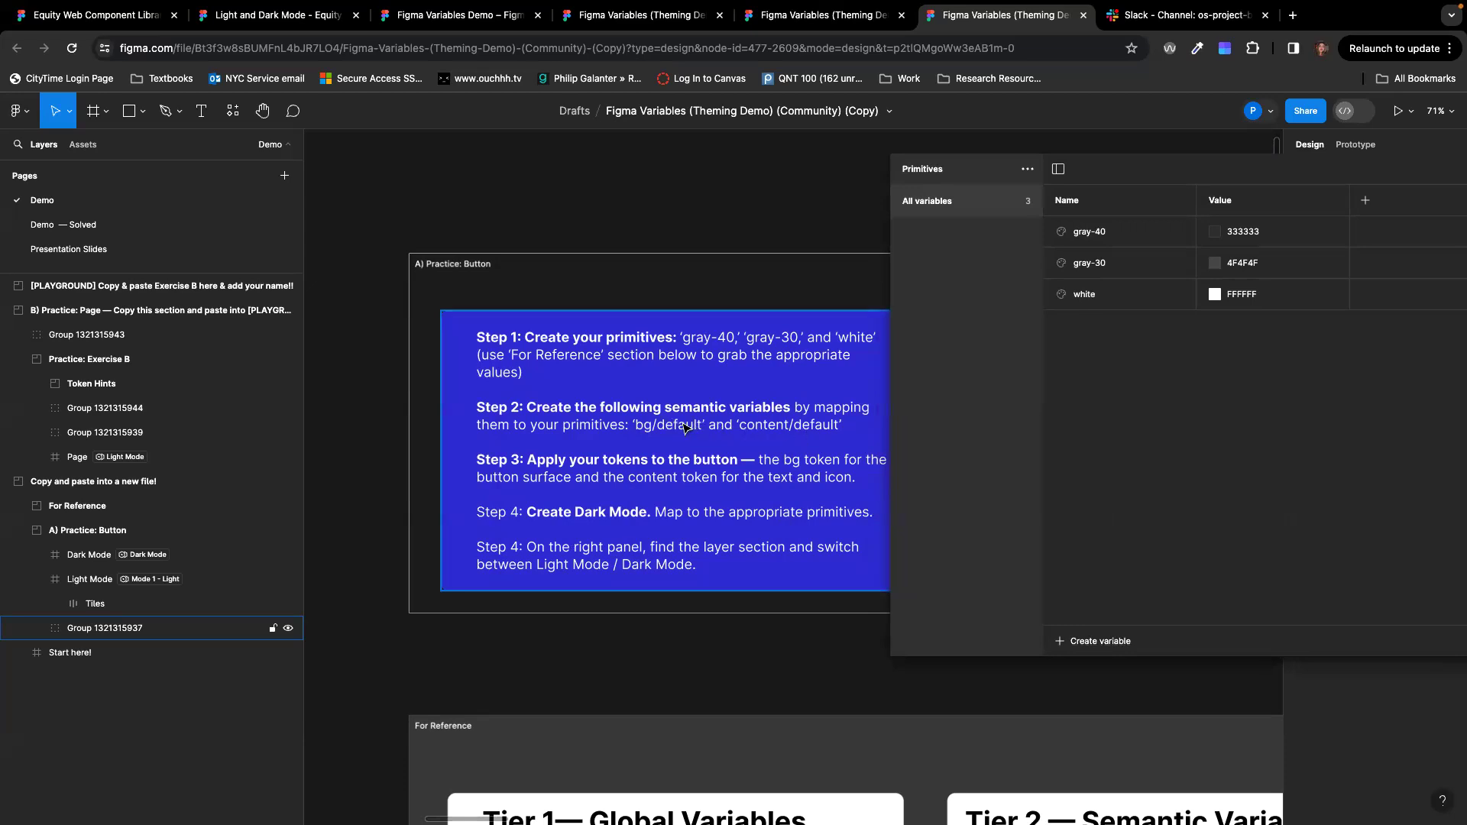
click(1029, 170)
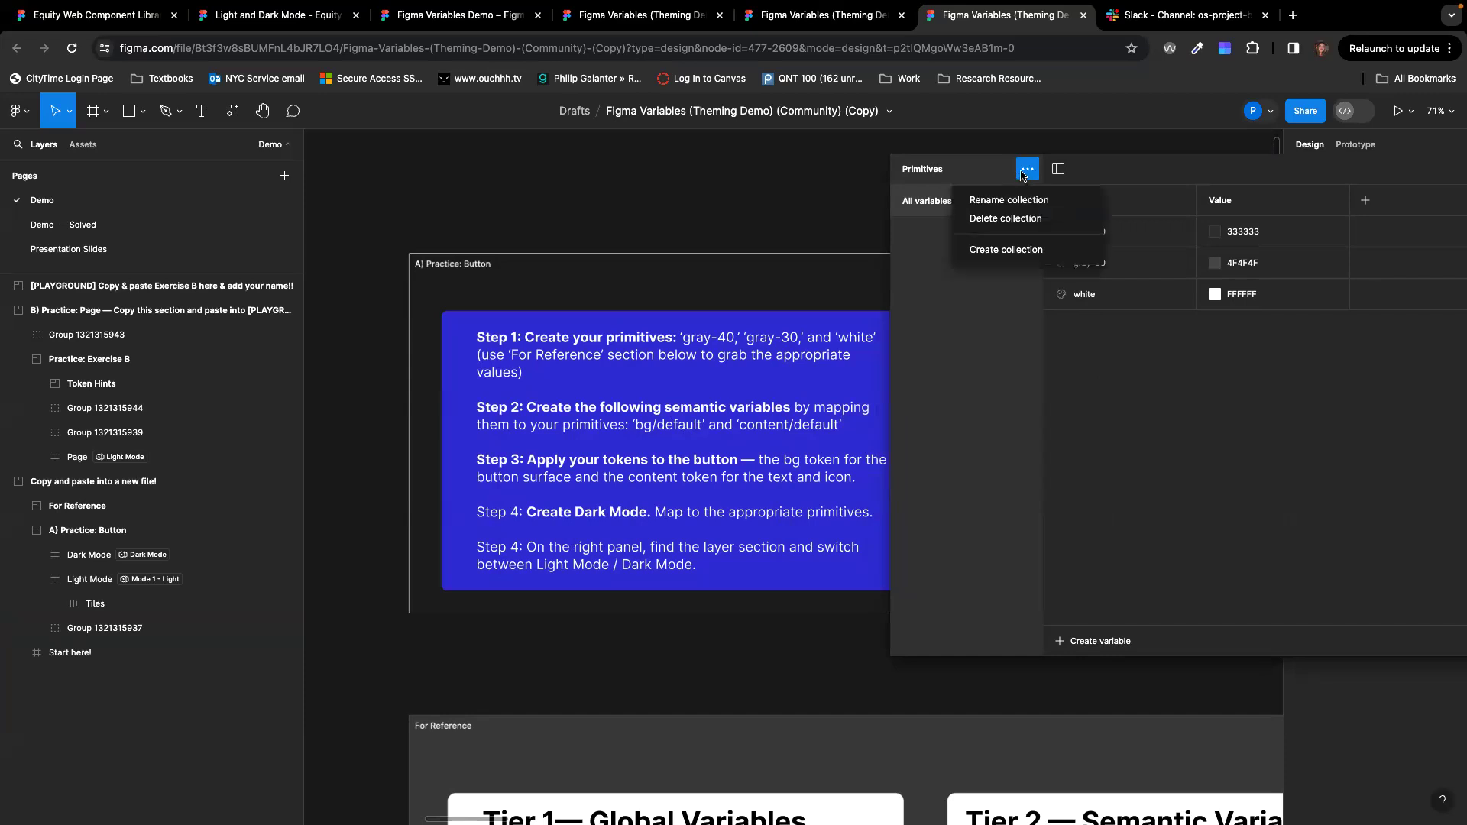
click(1010, 256)
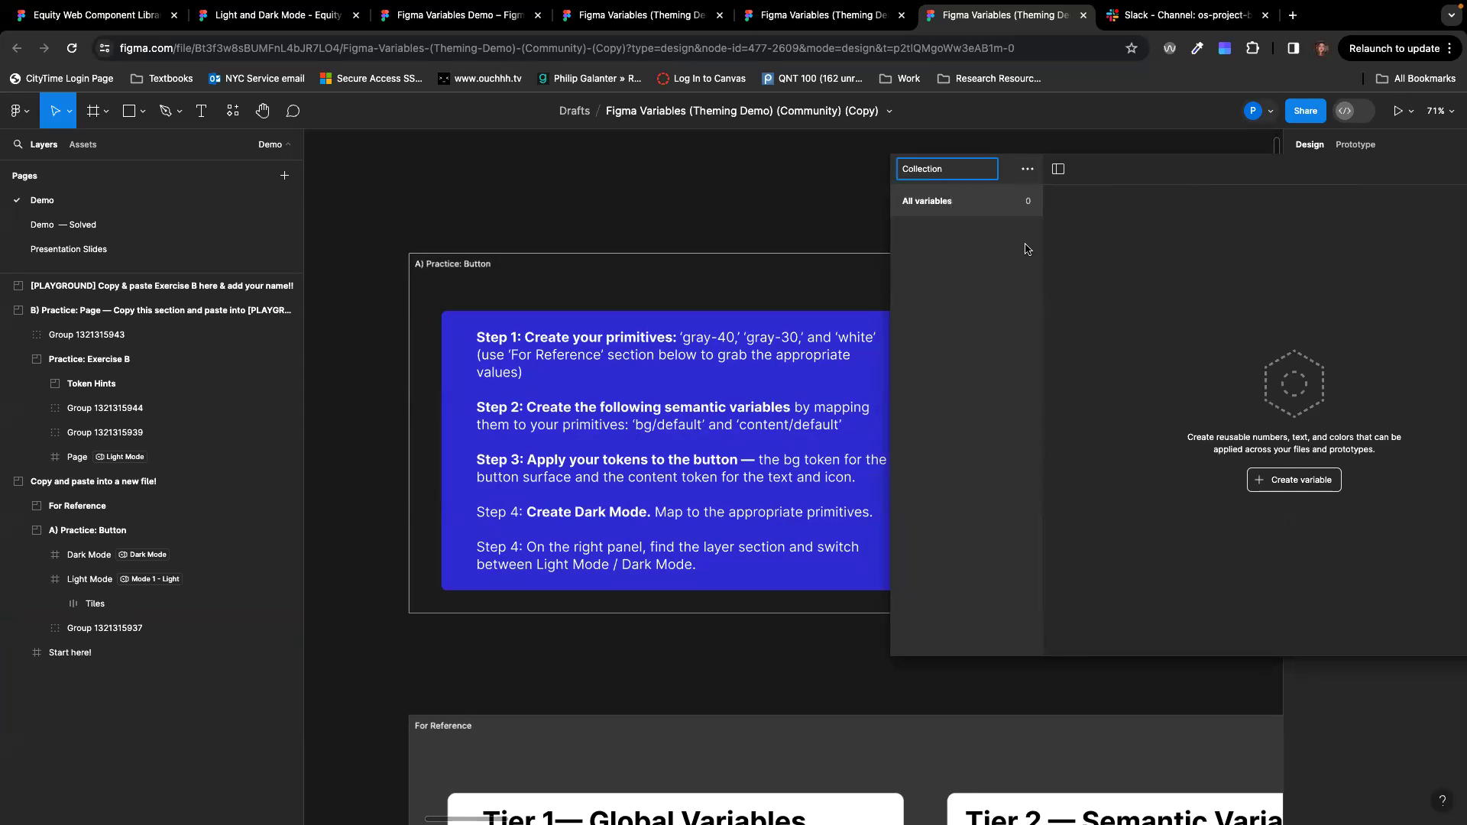
double_click(936, 171)
text(Semantic Variables)
key(Return)
drag(1131, 164, 1007, 132)
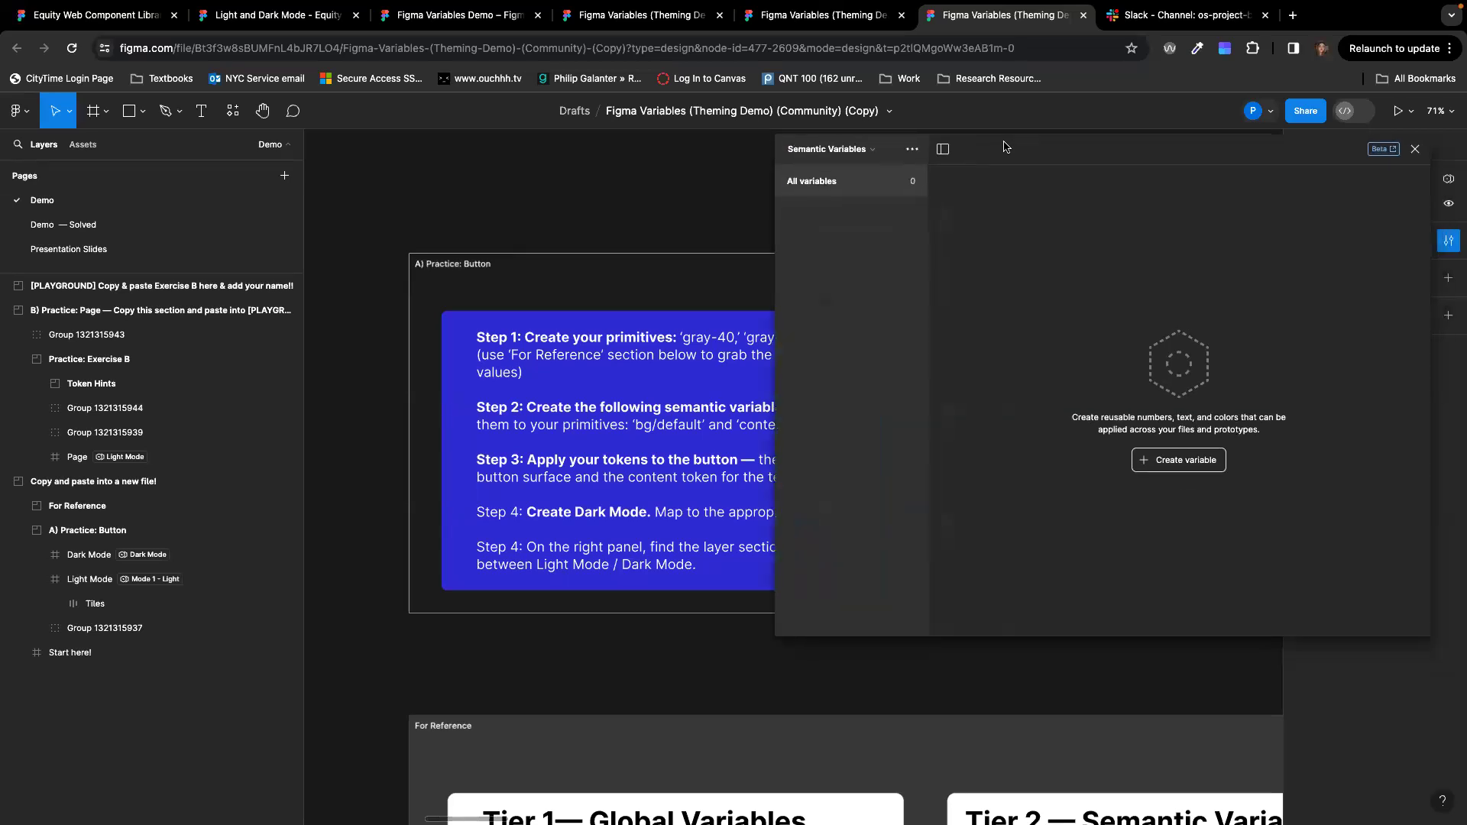
Step: Create a colour variable named bg/default in the Semantic Variables collection
click(1177, 457)
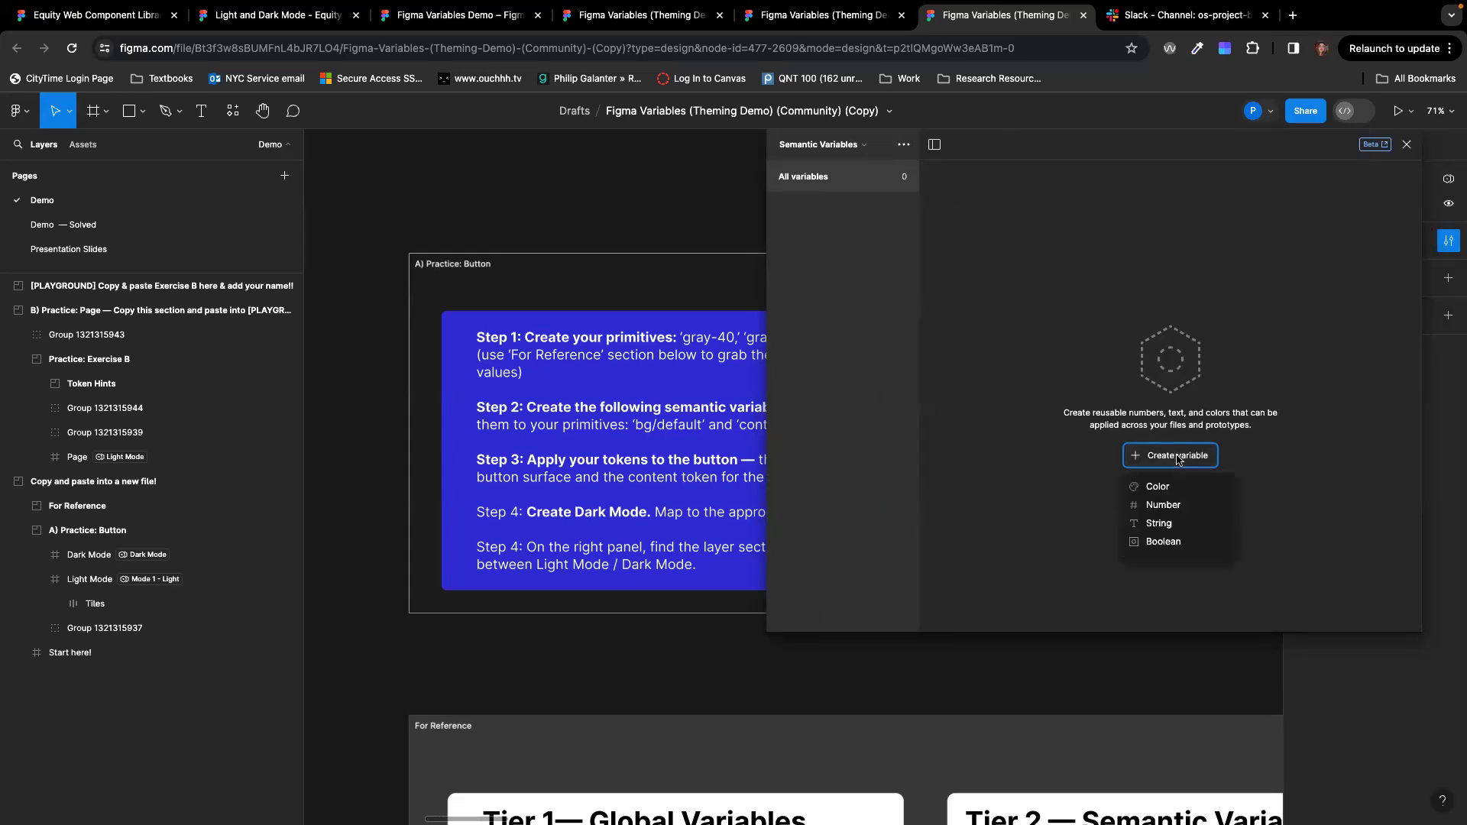
click(1171, 487)
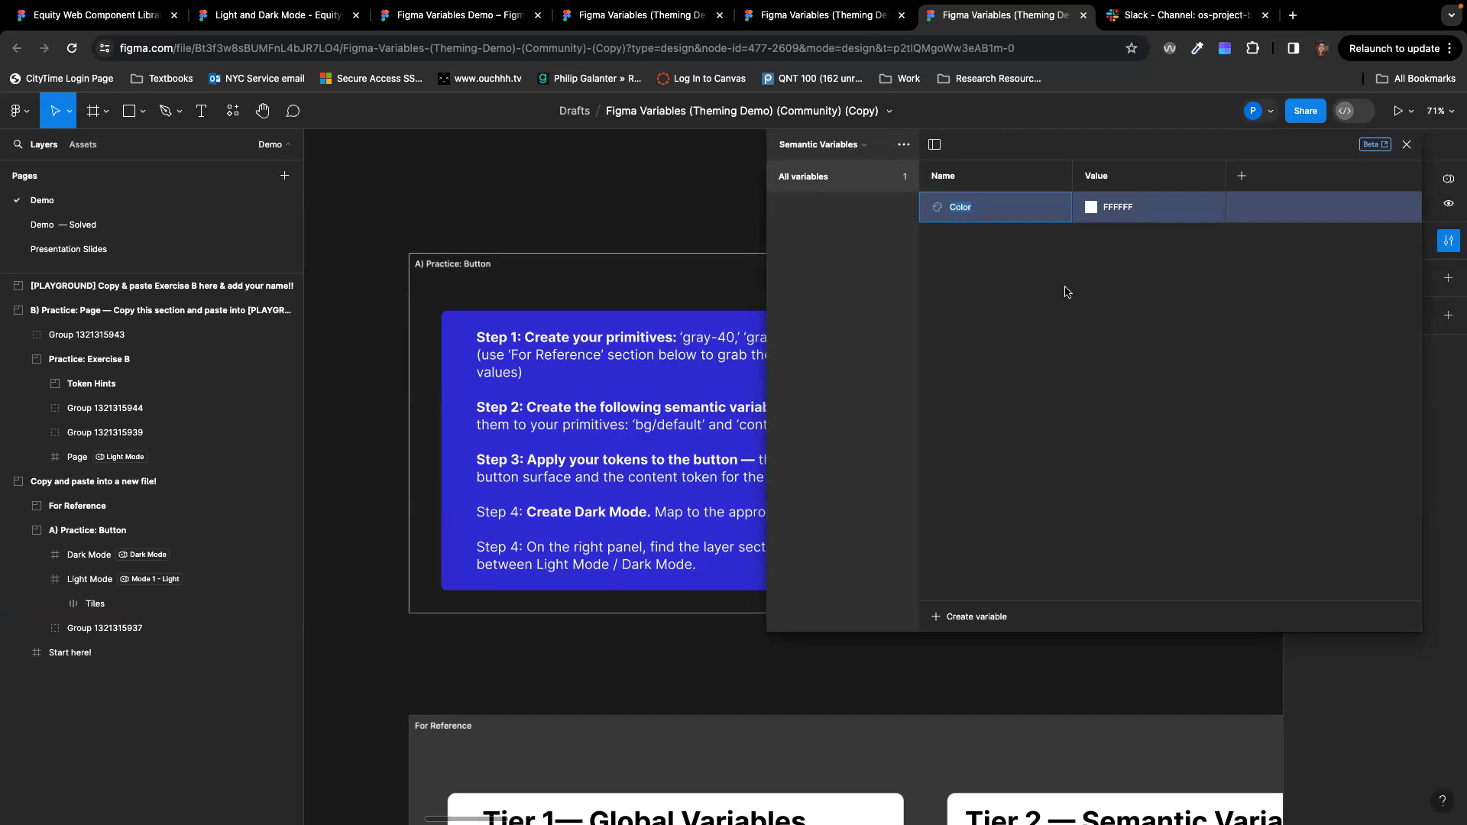
text(bg)
text(default)
key(Return)
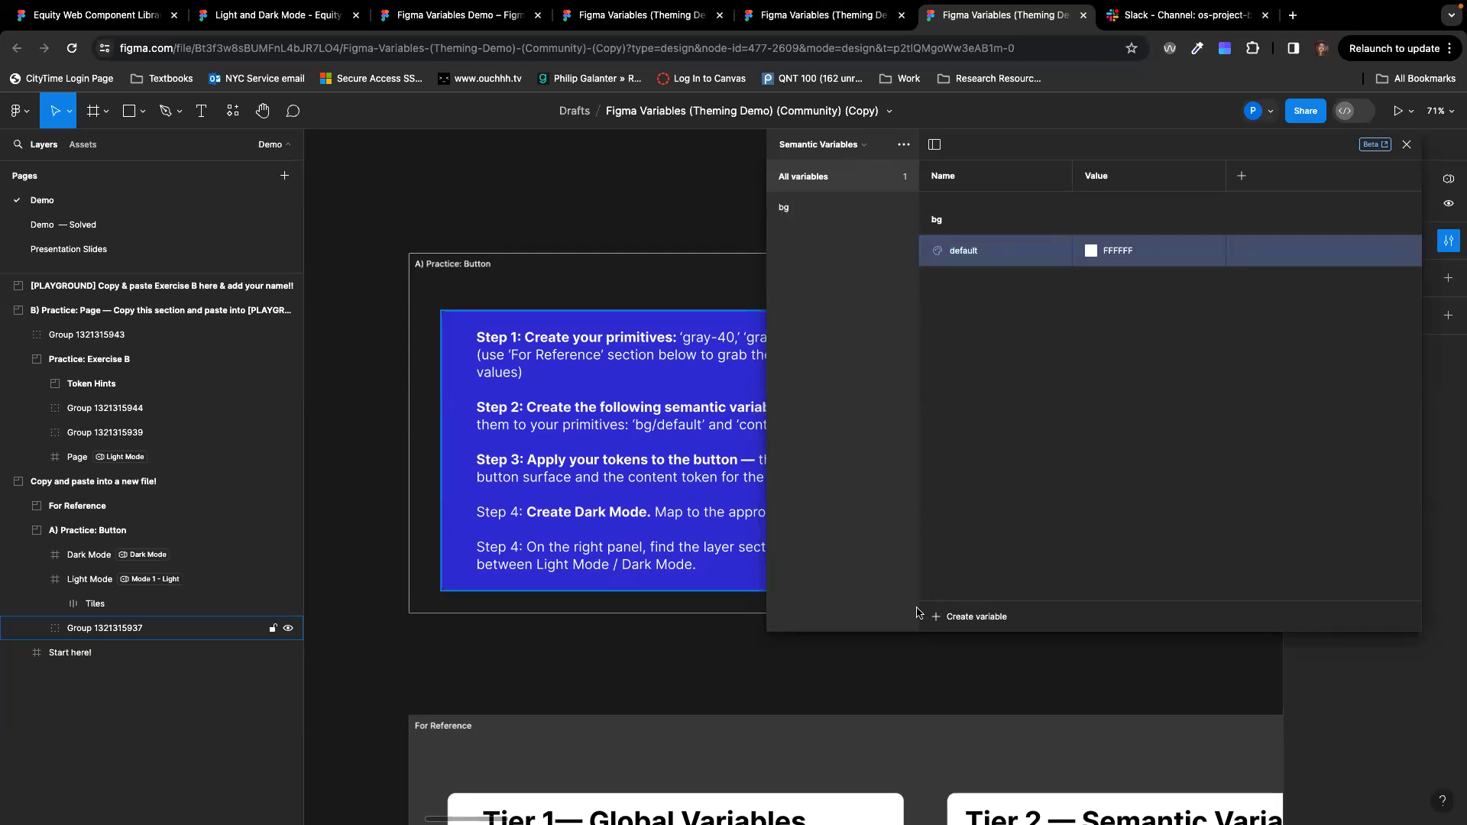
click(941, 620)
click(939, 619)
click(939, 618)
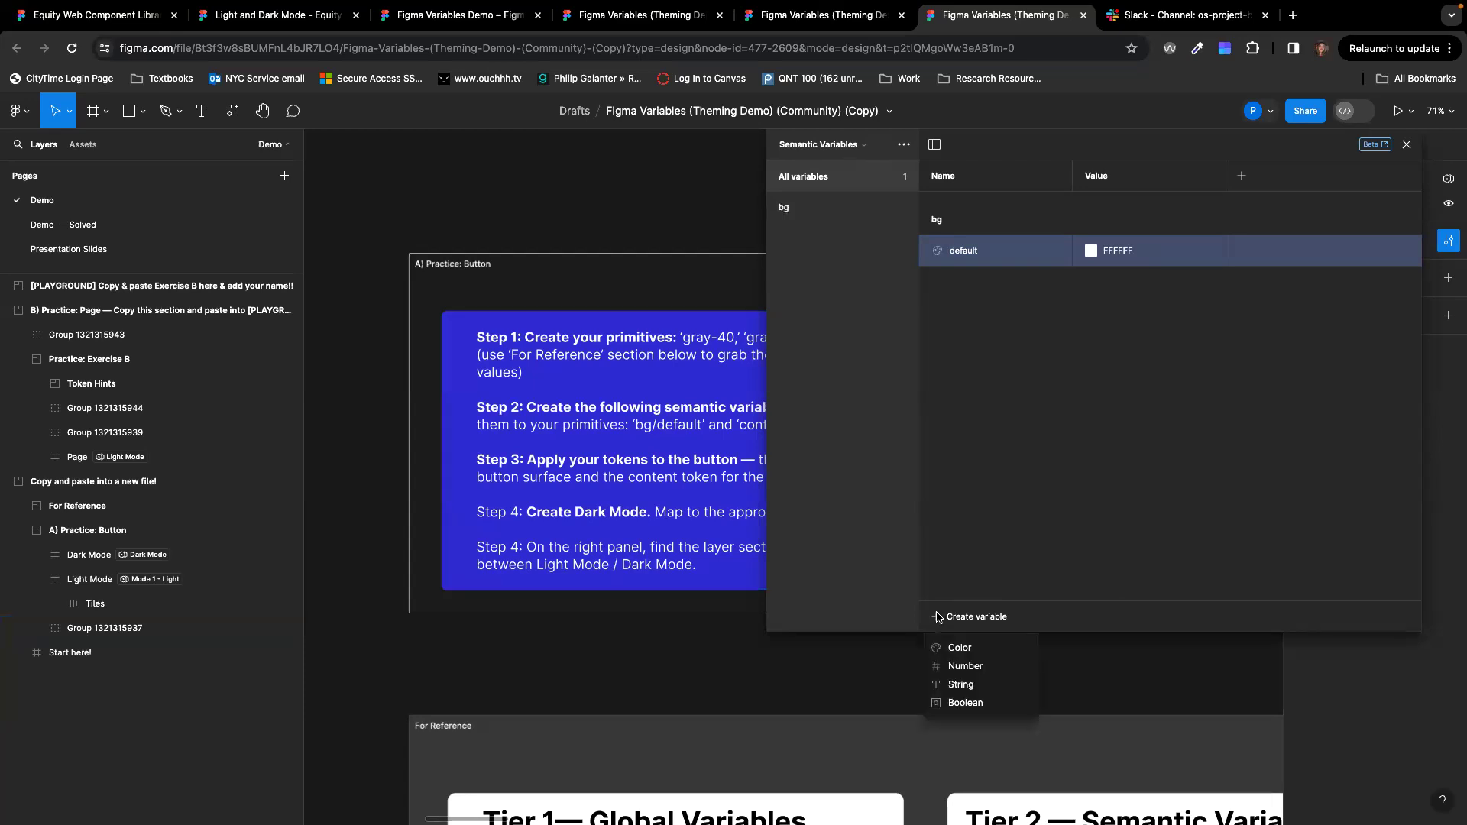
click(960, 648)
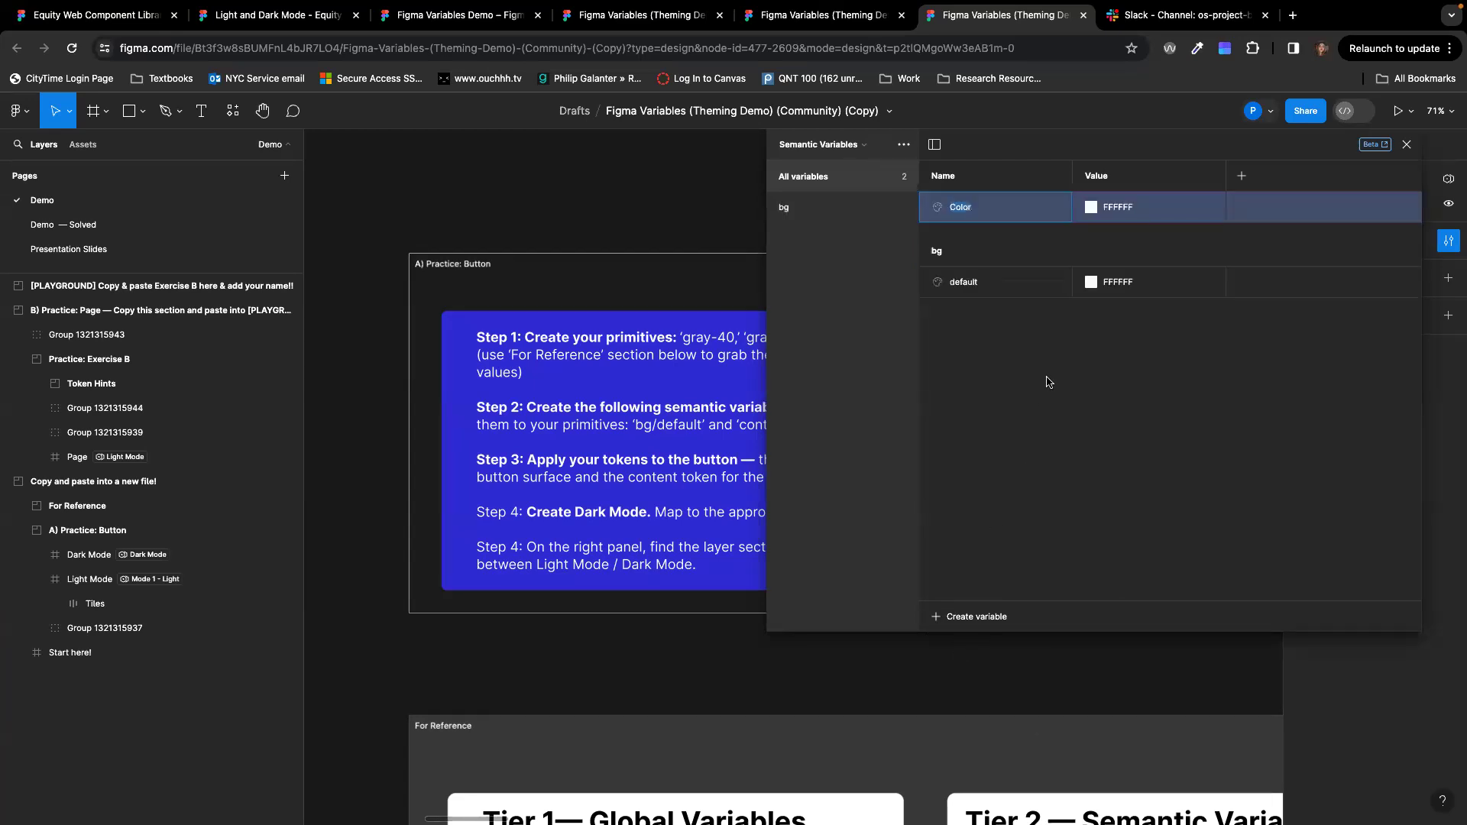
text(bg/)
key(BackSpace)
key(BackSpace)
key(BackSpace)
text(bg/)
key(BackSpace)
key(BackSpace)
key(BackSpace)
text(button)
text(/bg)
text(/defau)
key(Return)
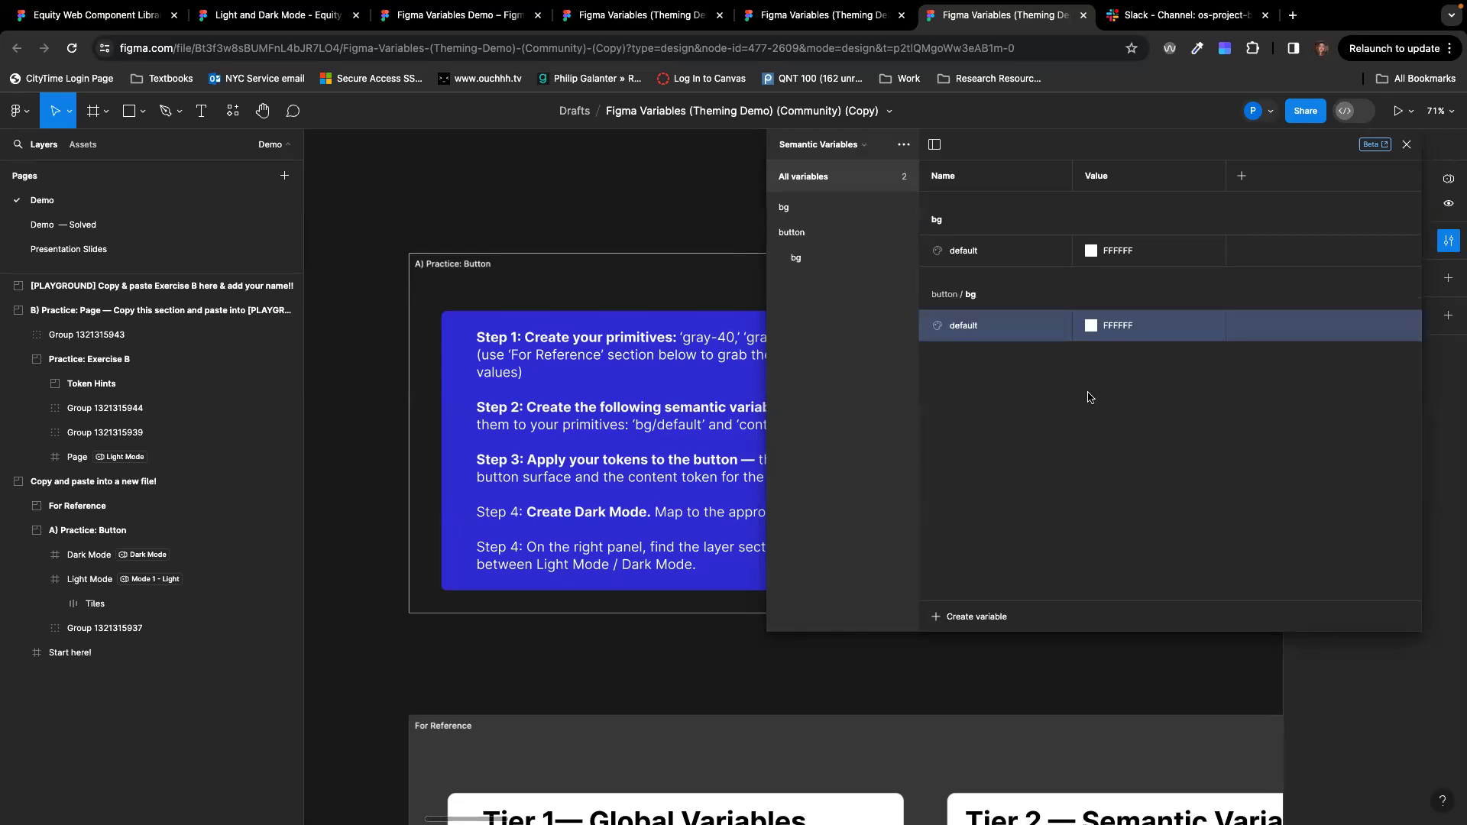
click(795, 233)
click(806, 258)
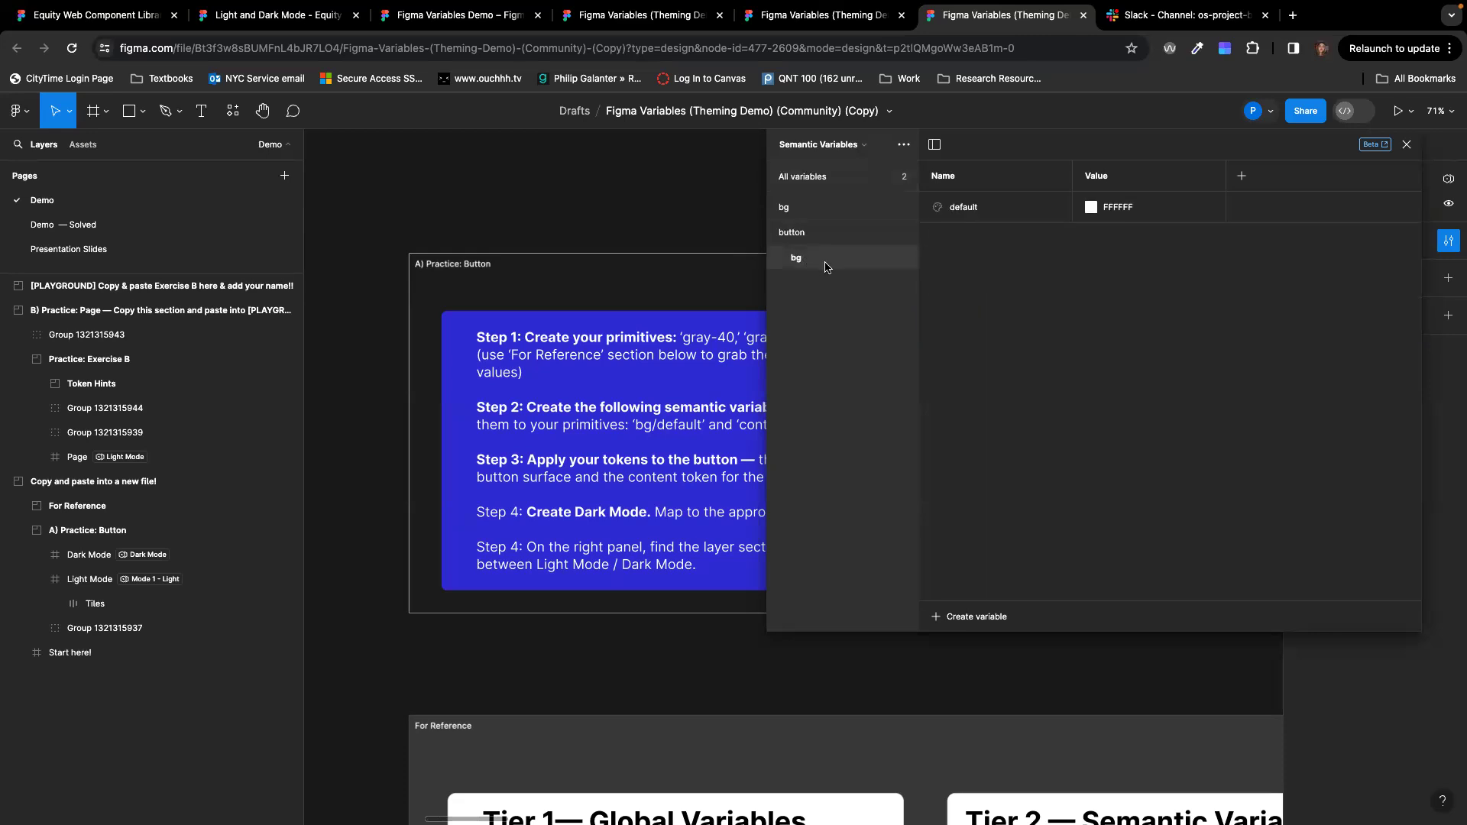
key(super+z)
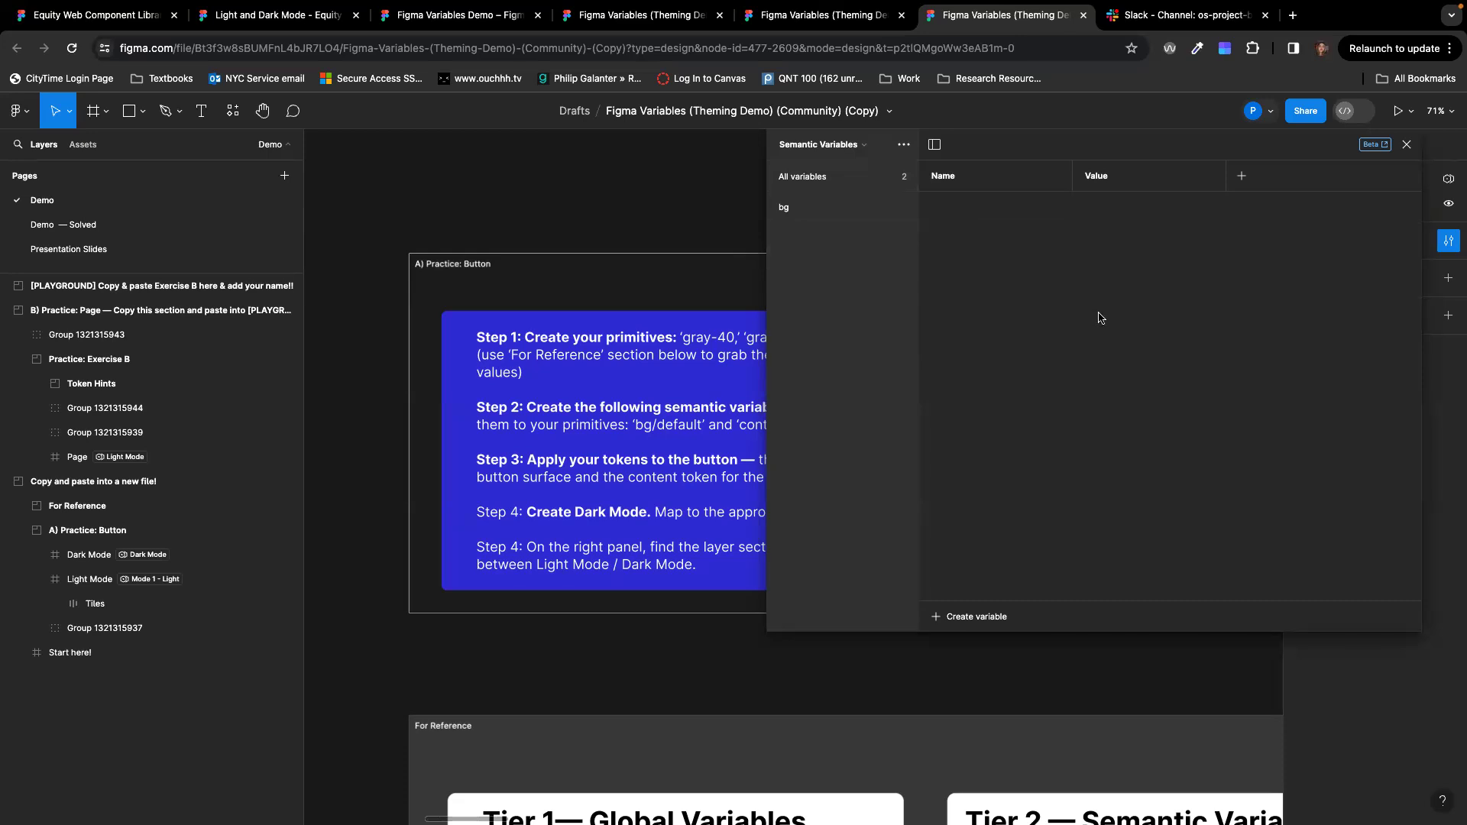
click(825, 182)
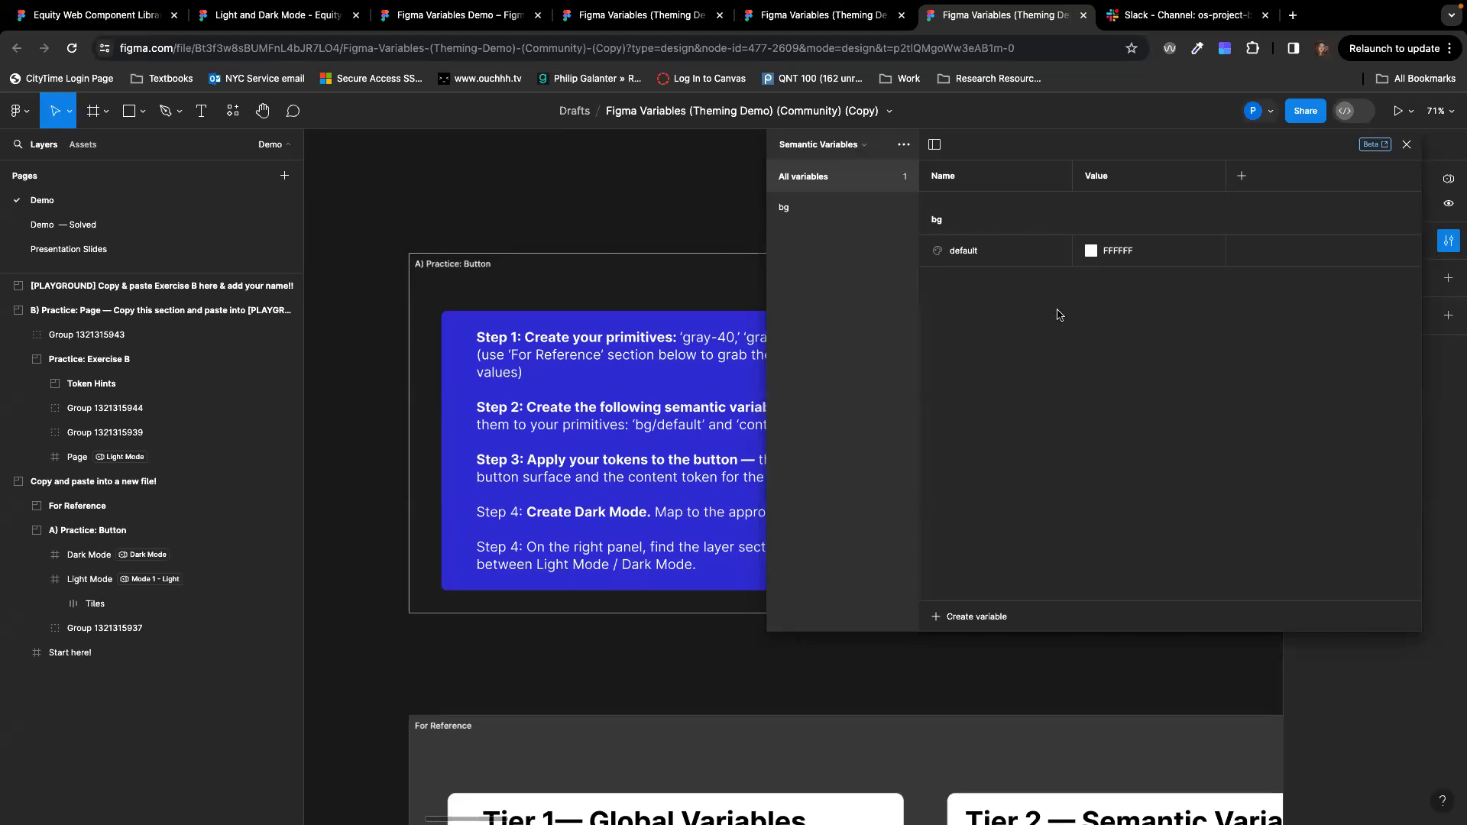
right_click(992, 256)
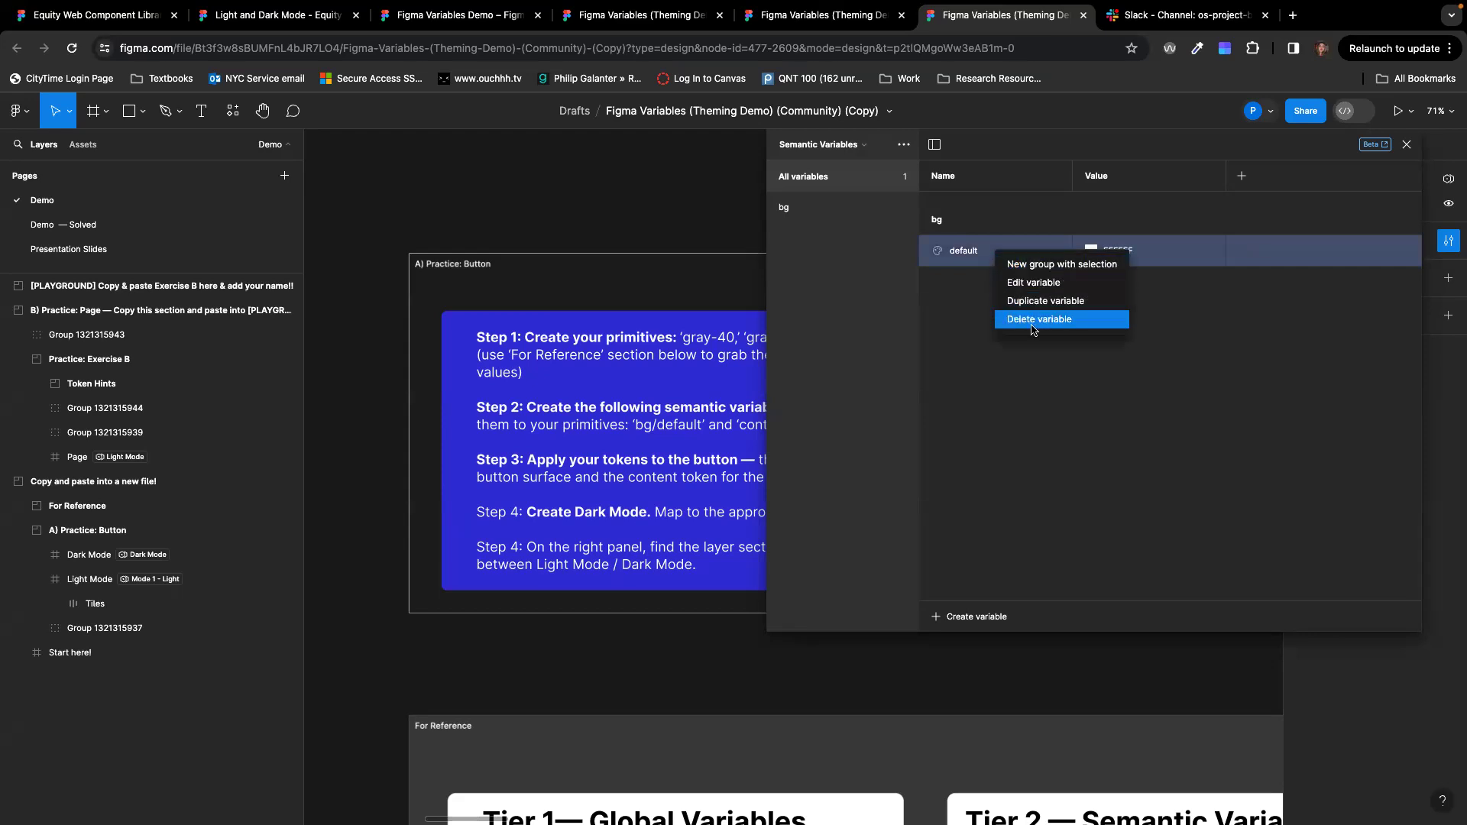
click(1048, 376)
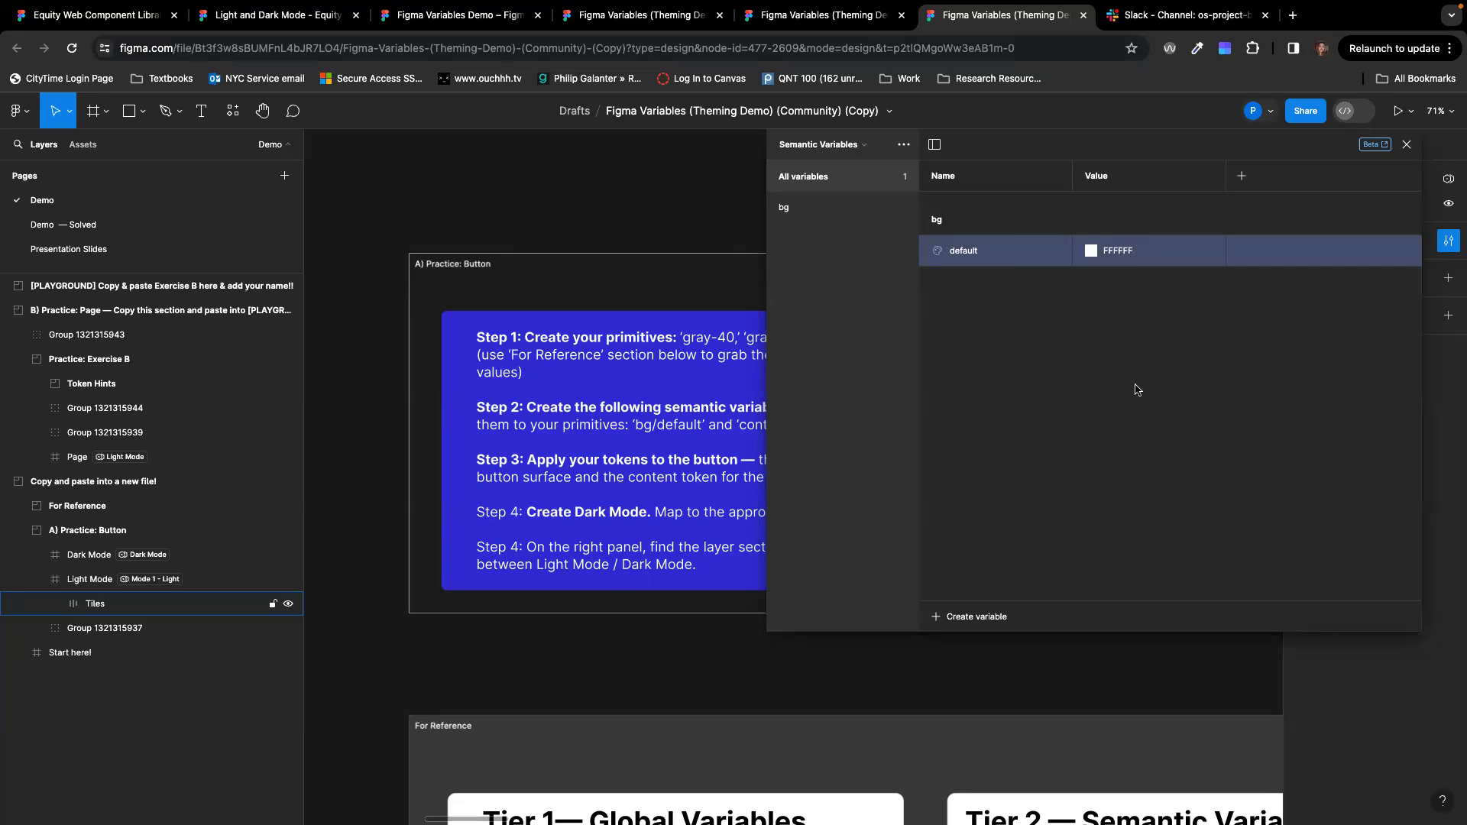
Step: Link bg/default's colour value to the white primitive from the Primitives collection
click(1090, 255)
click(1090, 255)
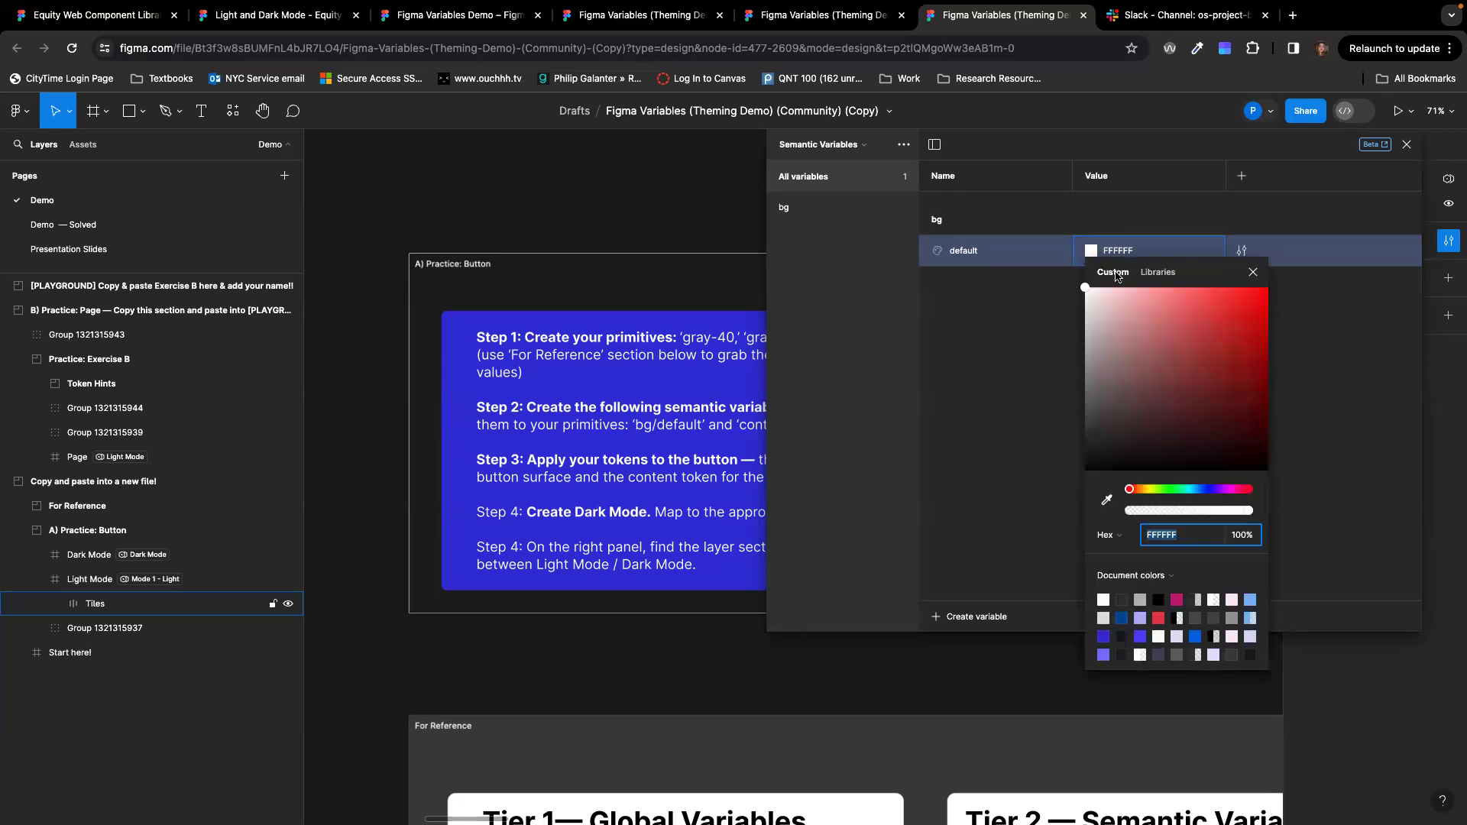
click(1172, 280)
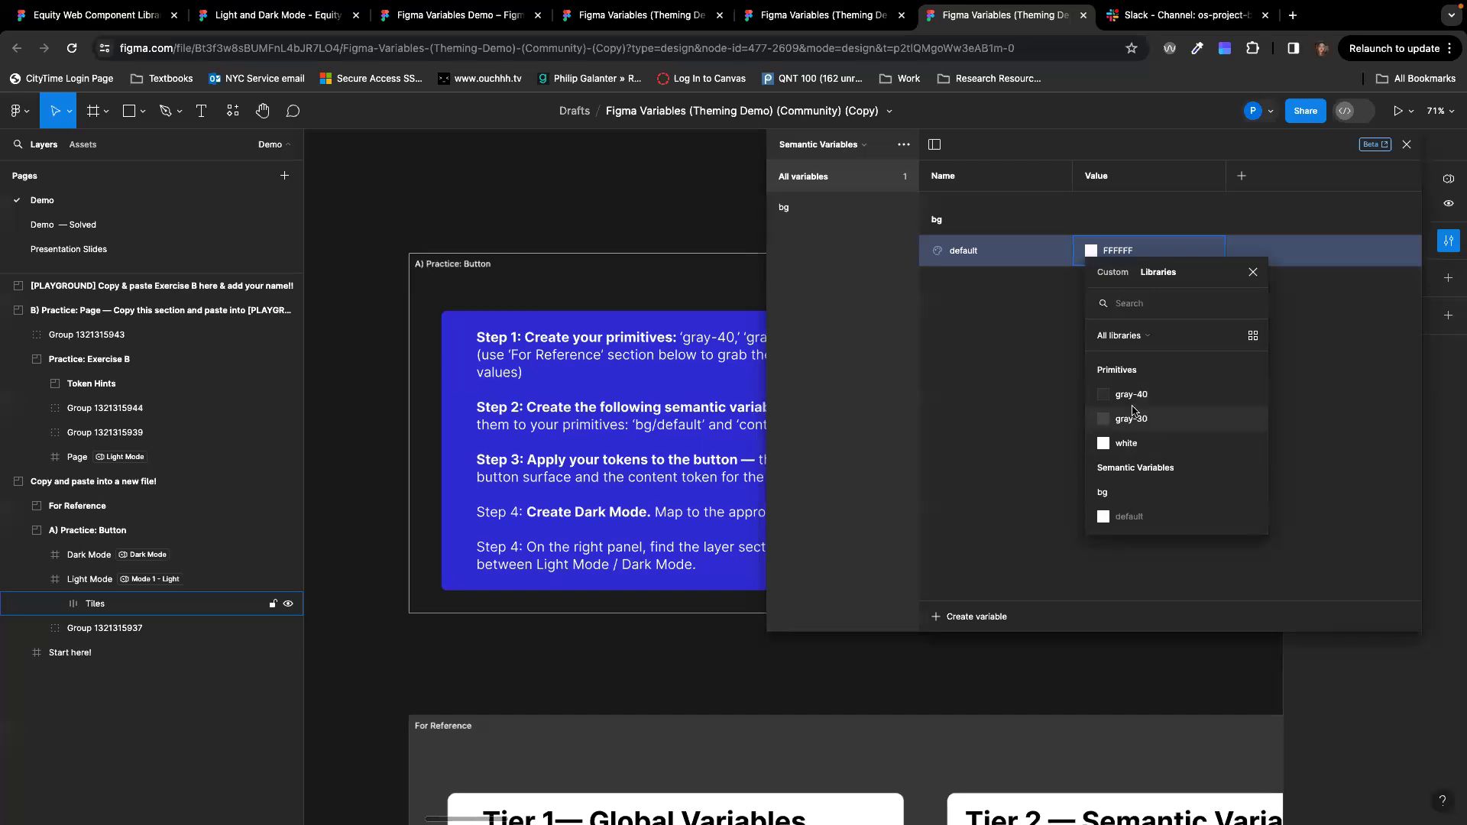
click(1126, 444)
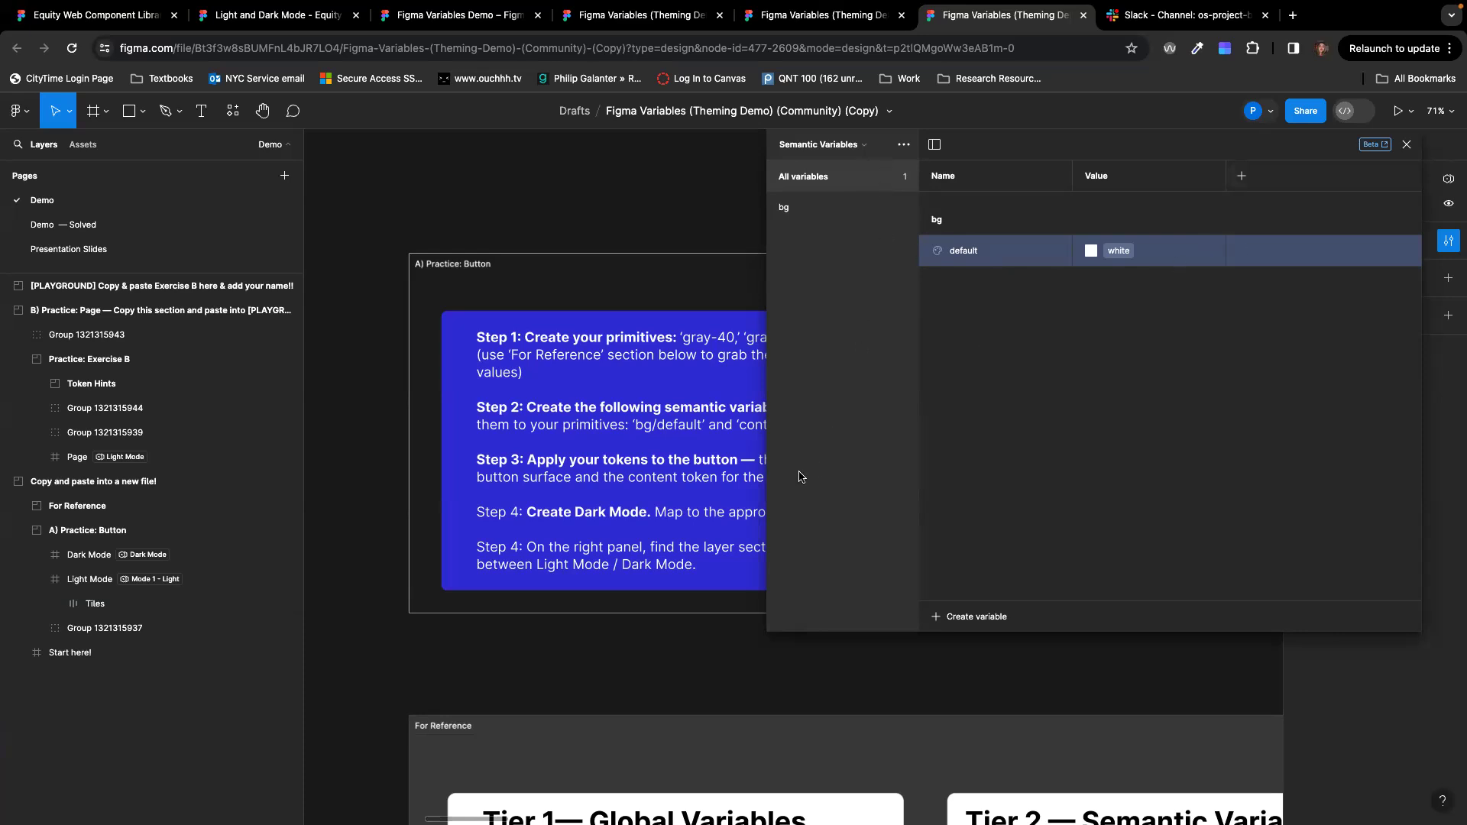
scroll(634, 489, right, 2)
scroll(634, 489, down, 1)
scroll(634, 488, right, 3)
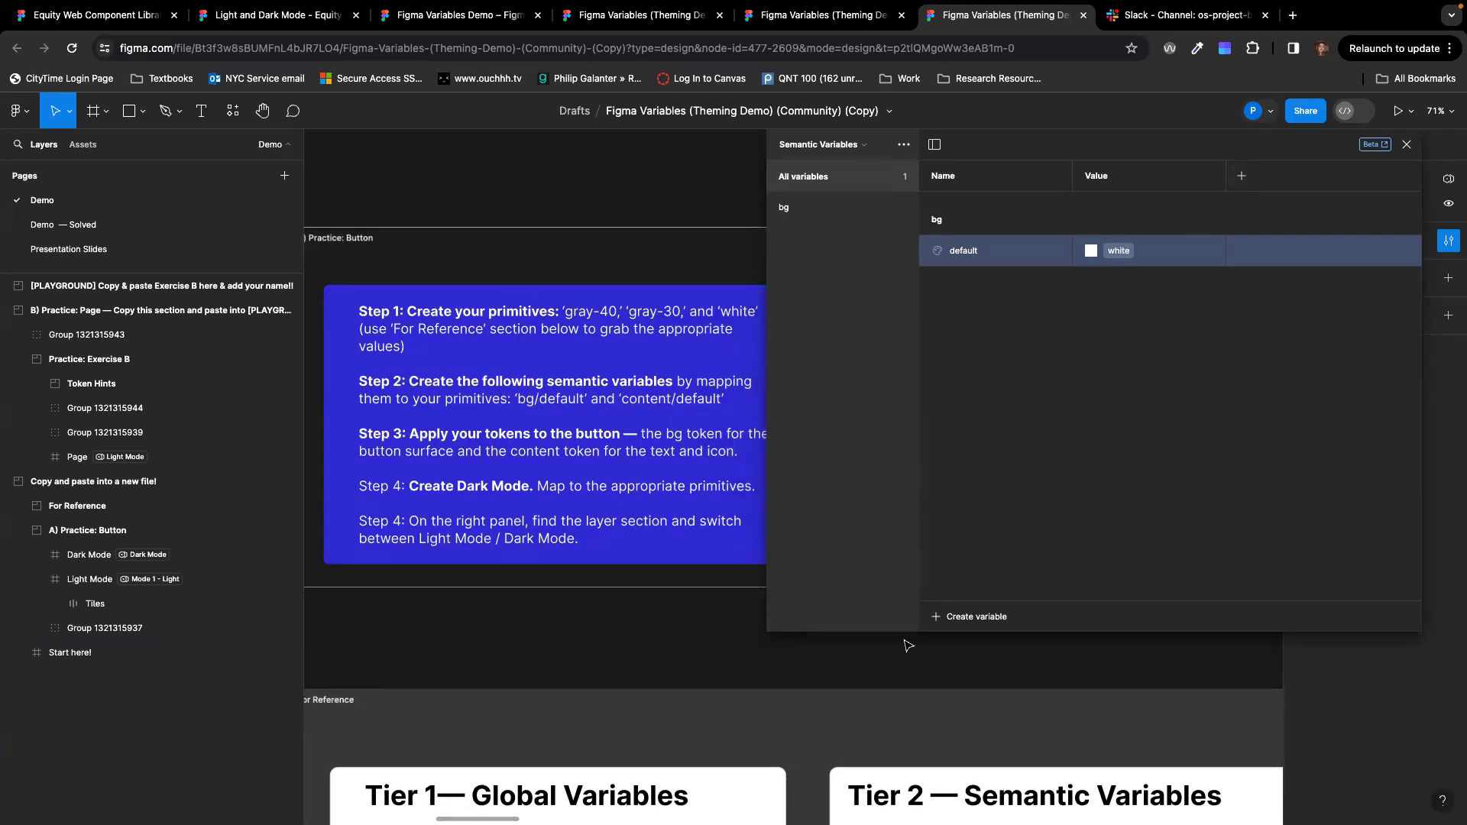
Step: Create a new colour variable named content/default in Semantic Variables
click(944, 617)
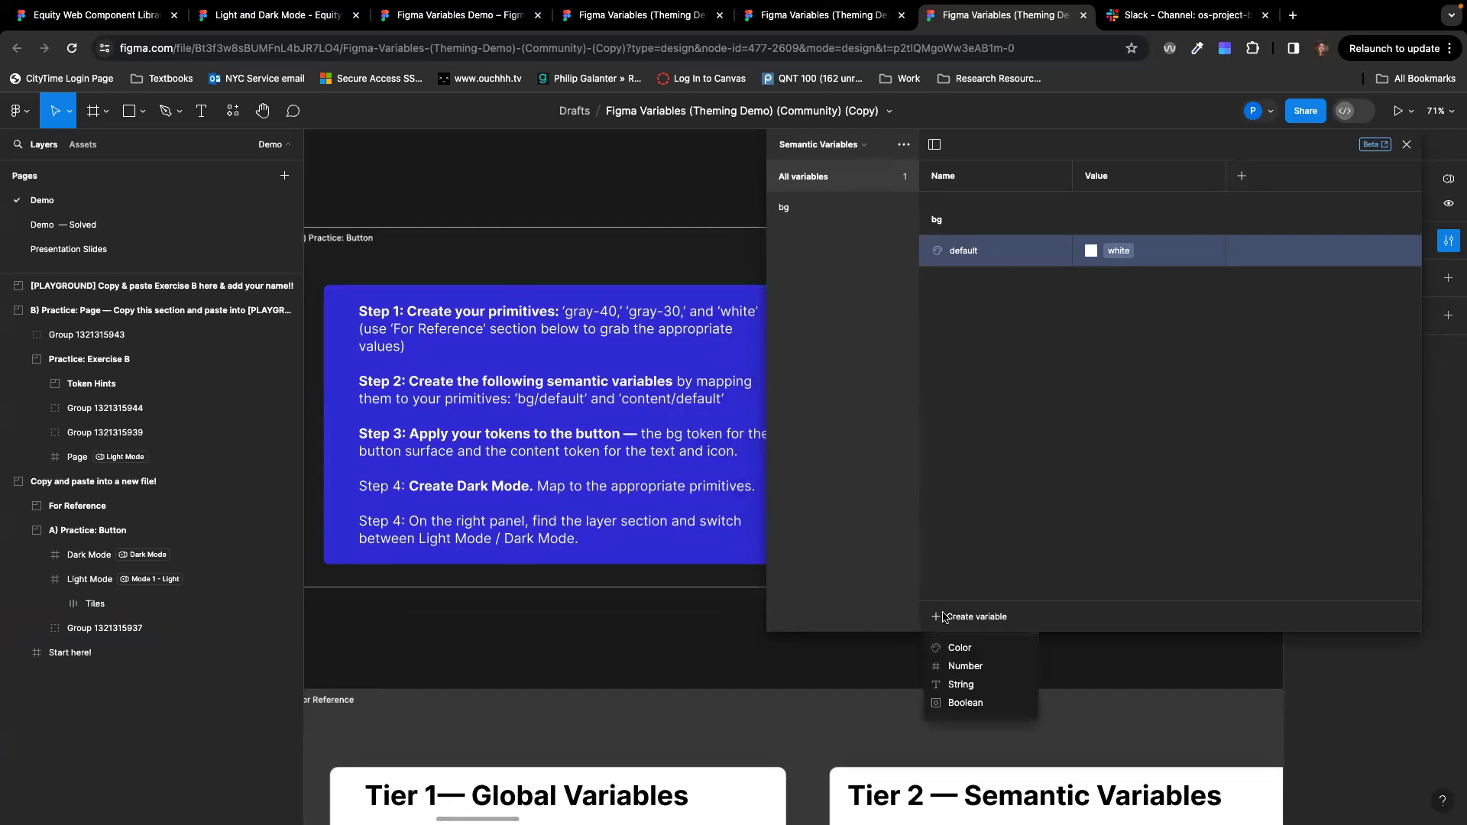
click(961, 650)
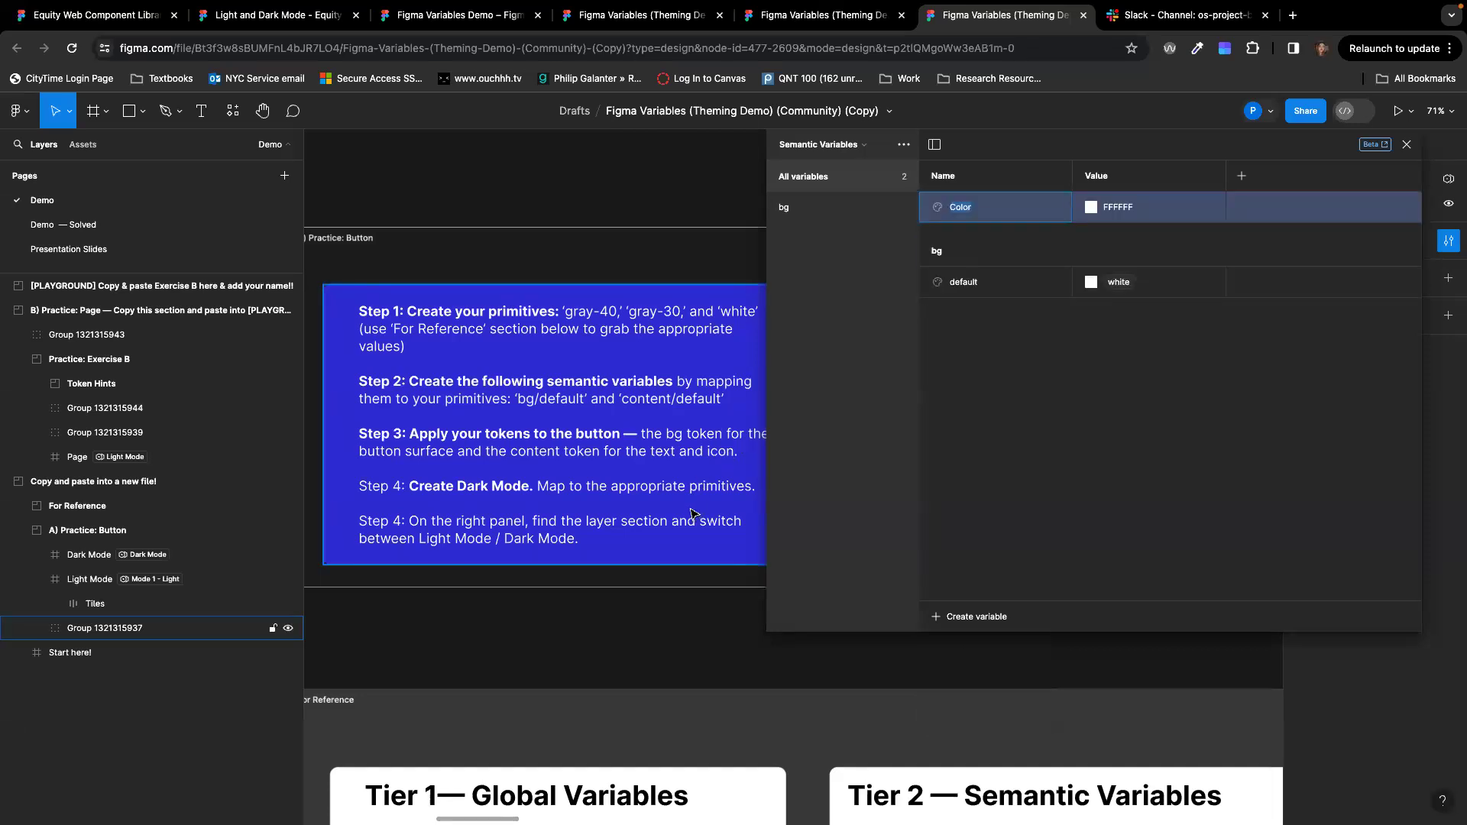
key(Return)
double_click(957, 213)
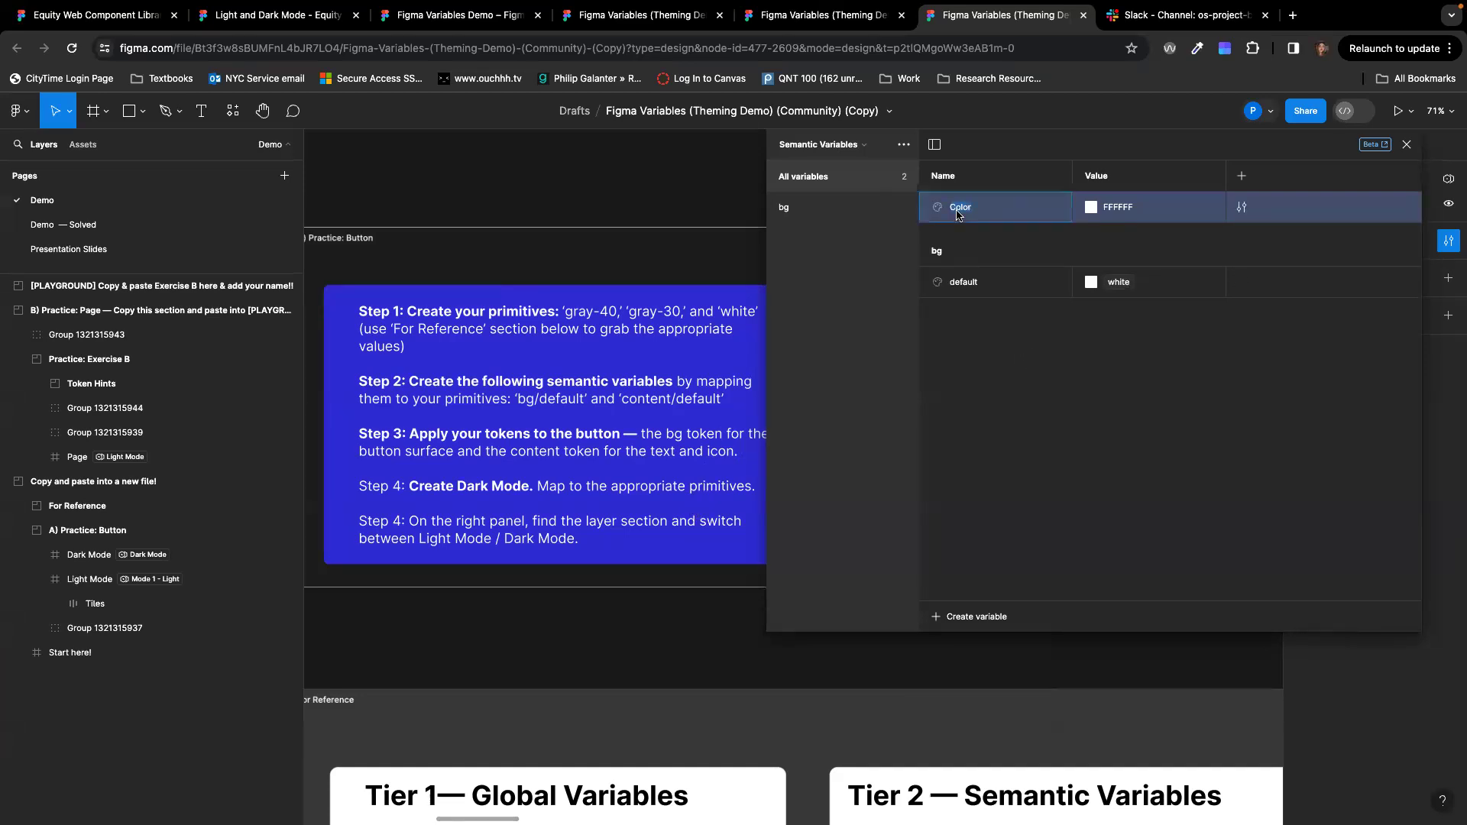
text(content/default)
key(Return)
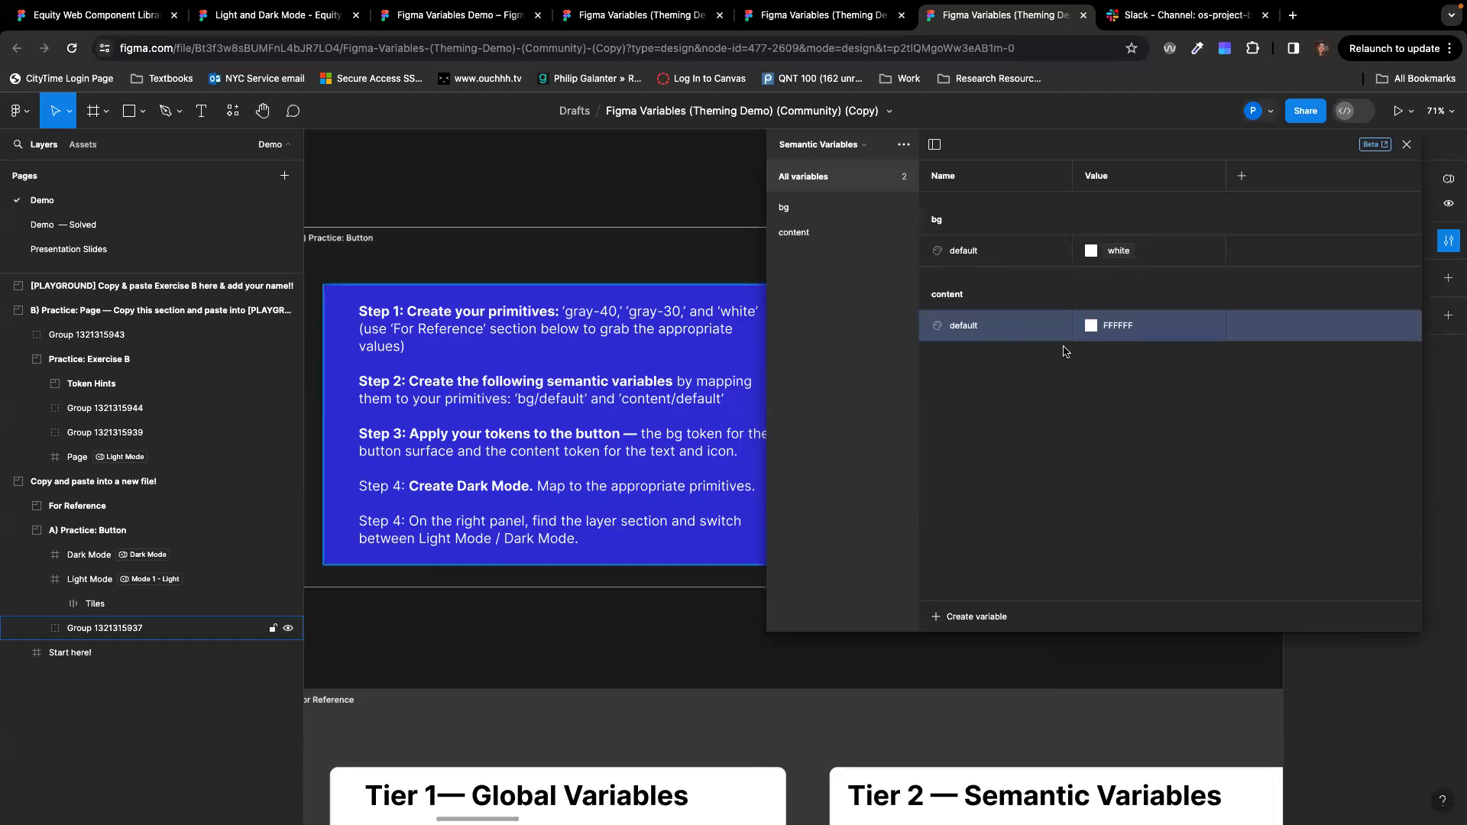
Step: Link content/default's colour value to the gray-40 primitive
click(1091, 326)
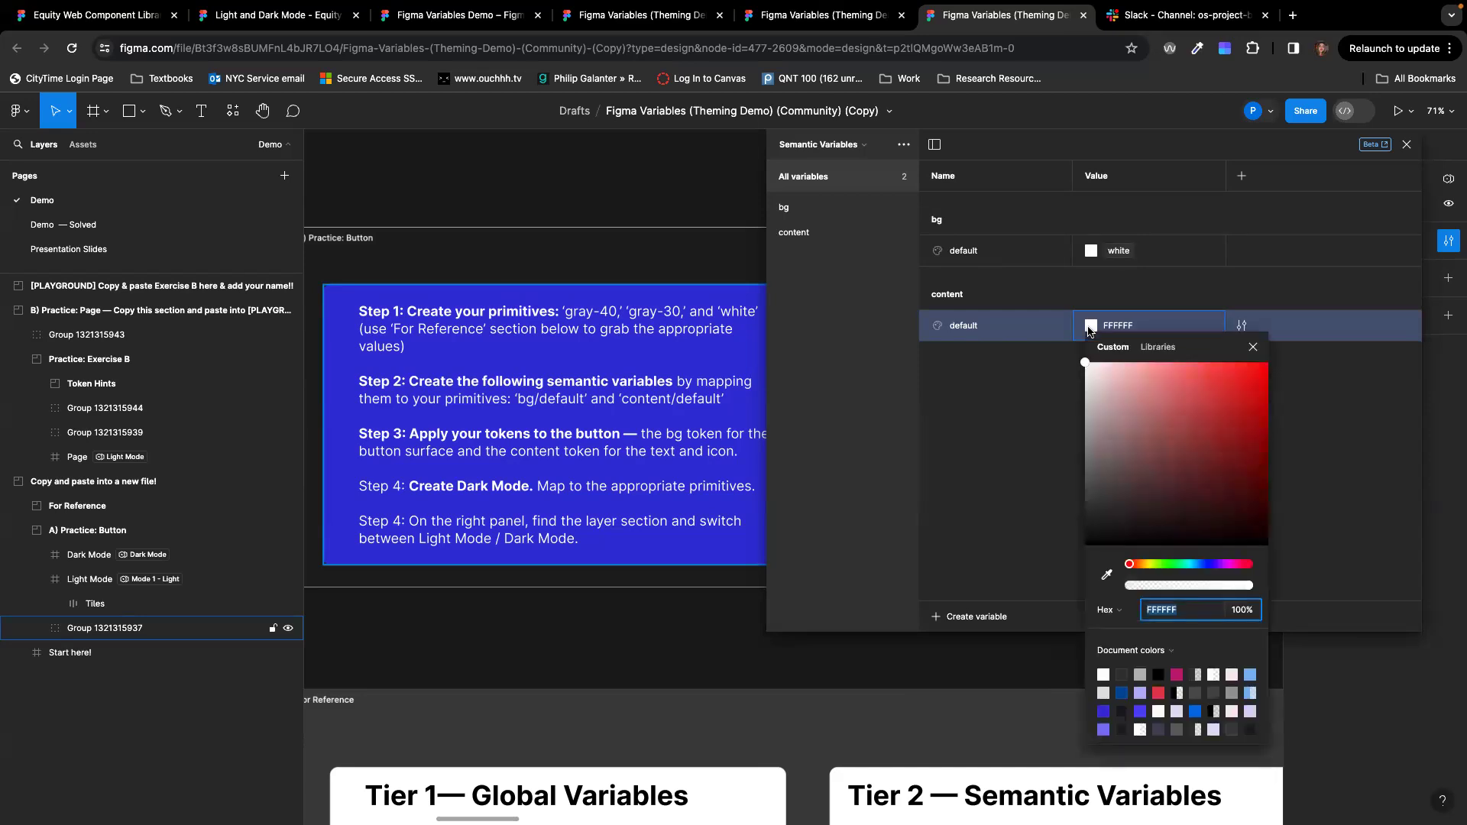
click(1158, 347)
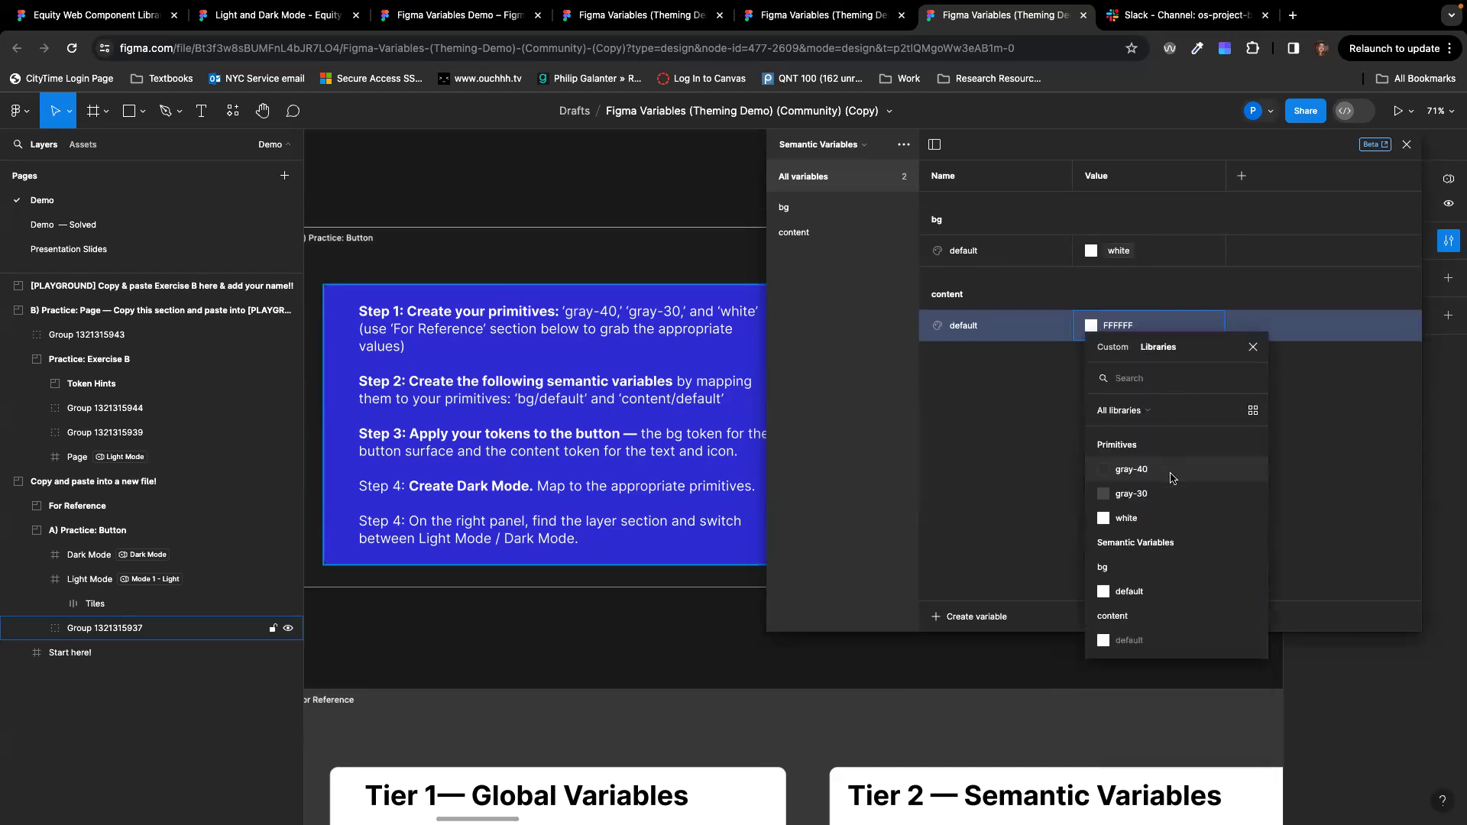
scroll(634, 633, down, 2)
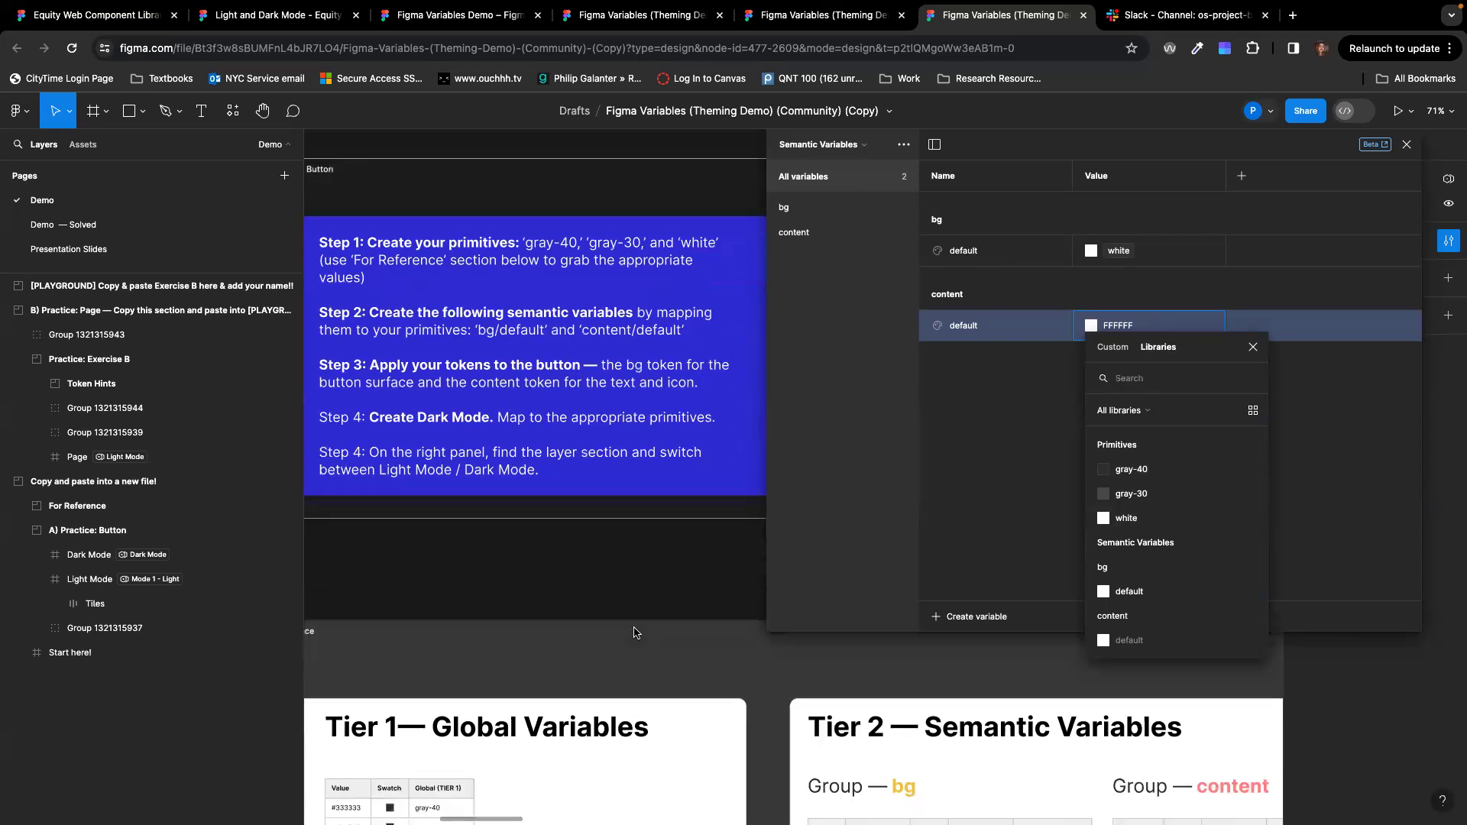
scroll(634, 633, down, 5)
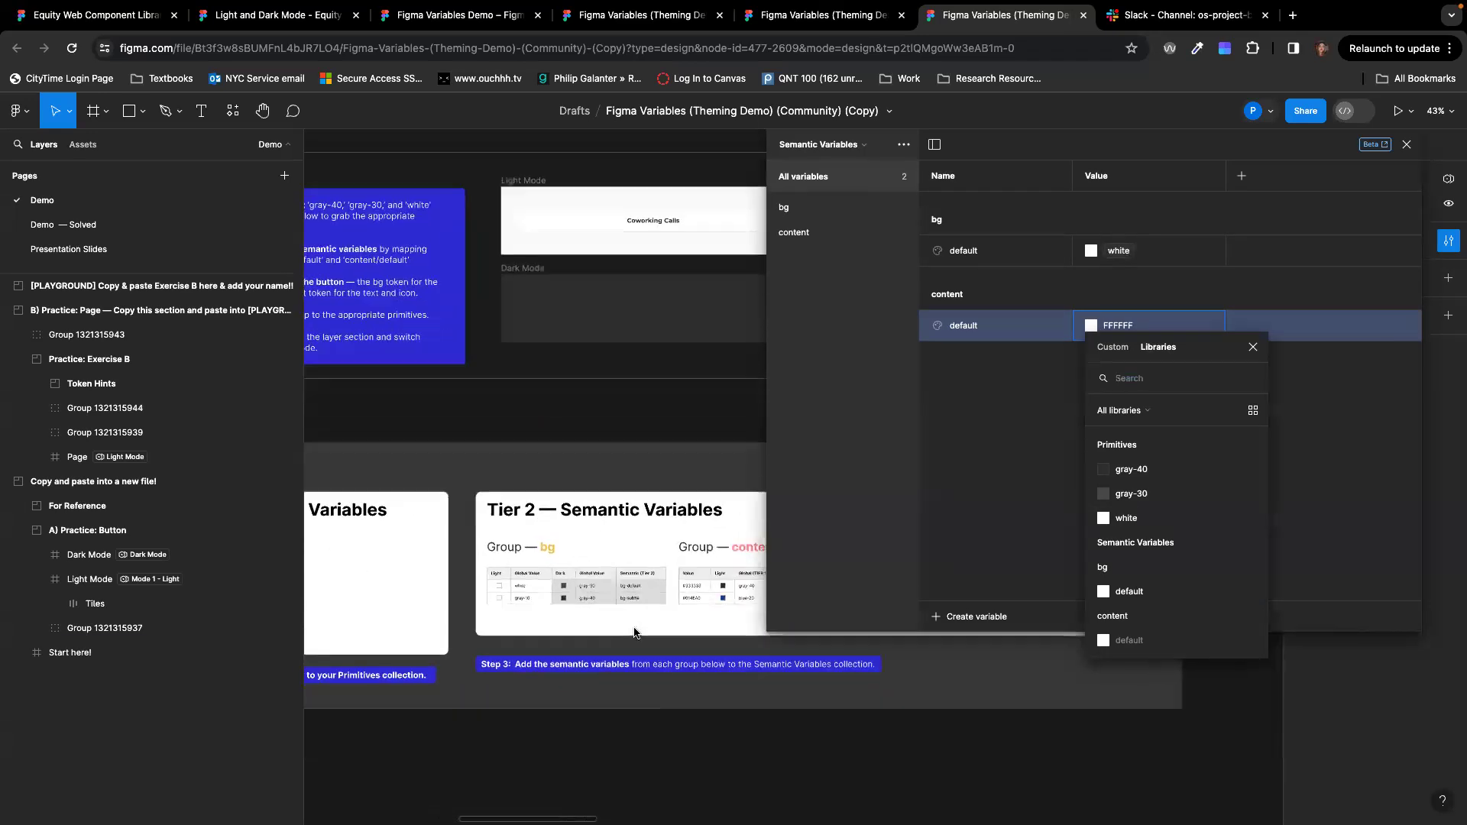
scroll(634, 632, up, 4)
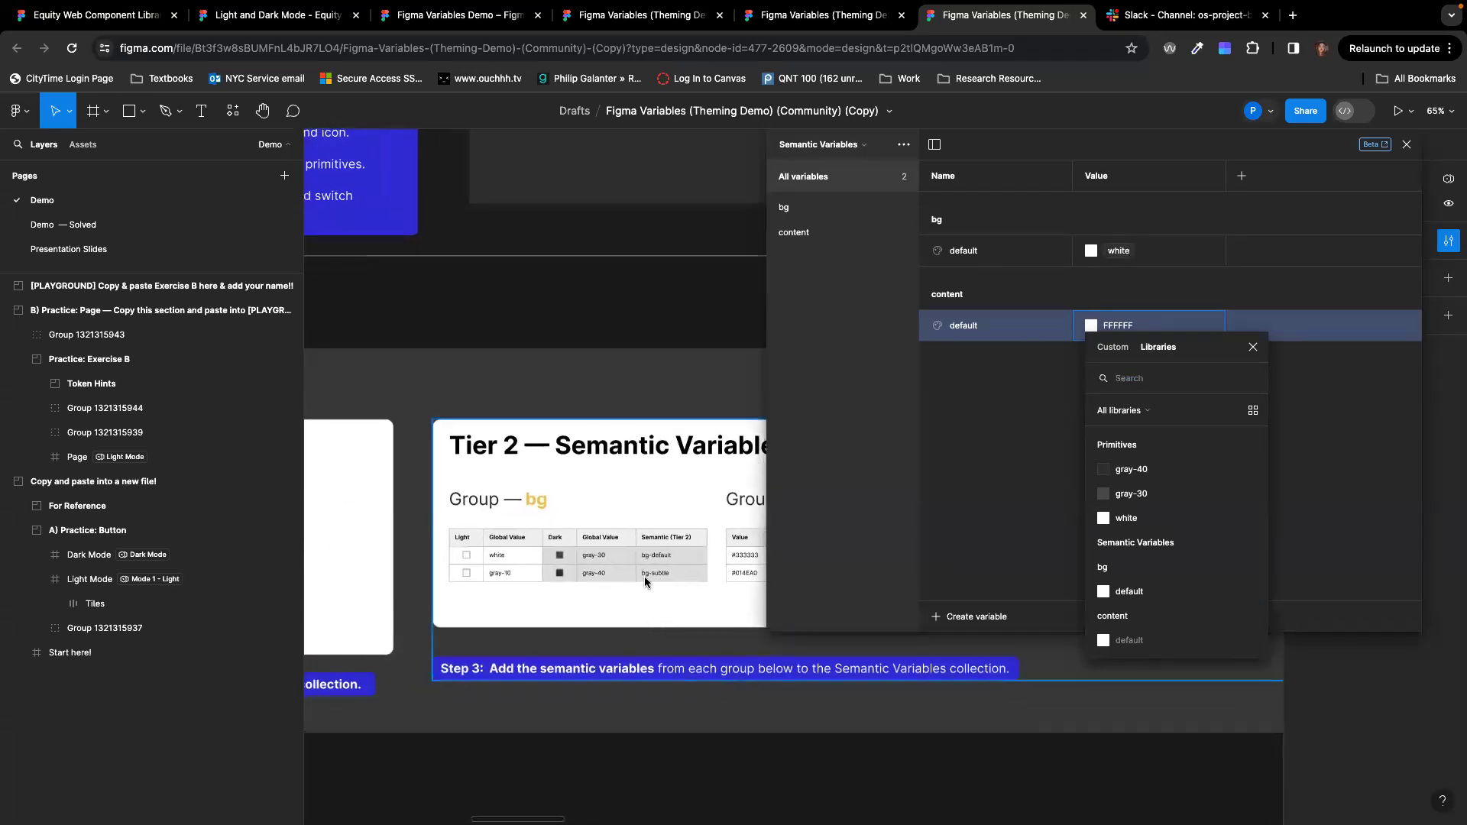
scroll(644, 576, left, 3)
scroll(644, 576, down, 1)
scroll(644, 576, right, 4)
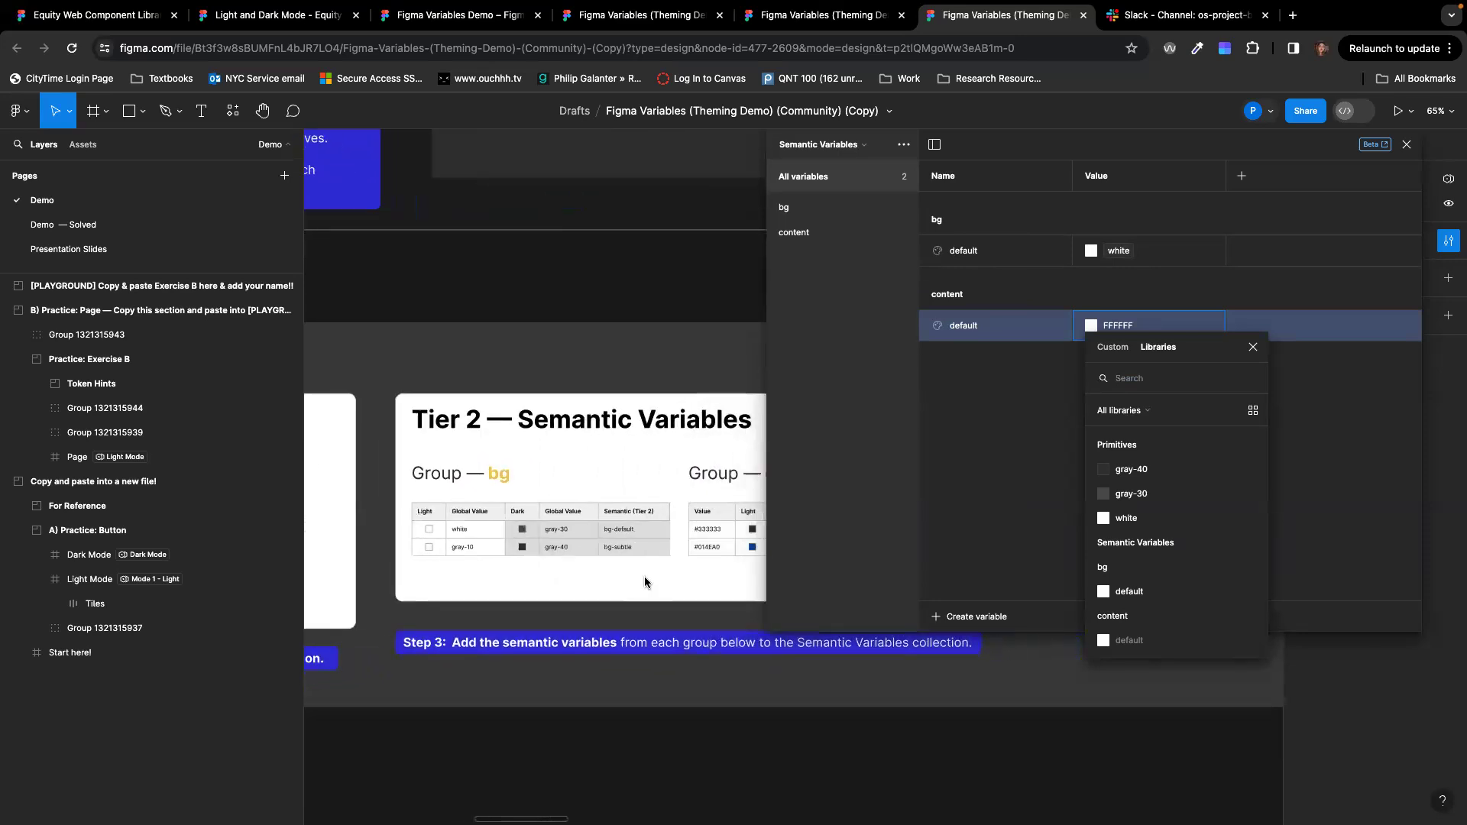
scroll(644, 579, right, 5)
scroll(644, 576, right, 1)
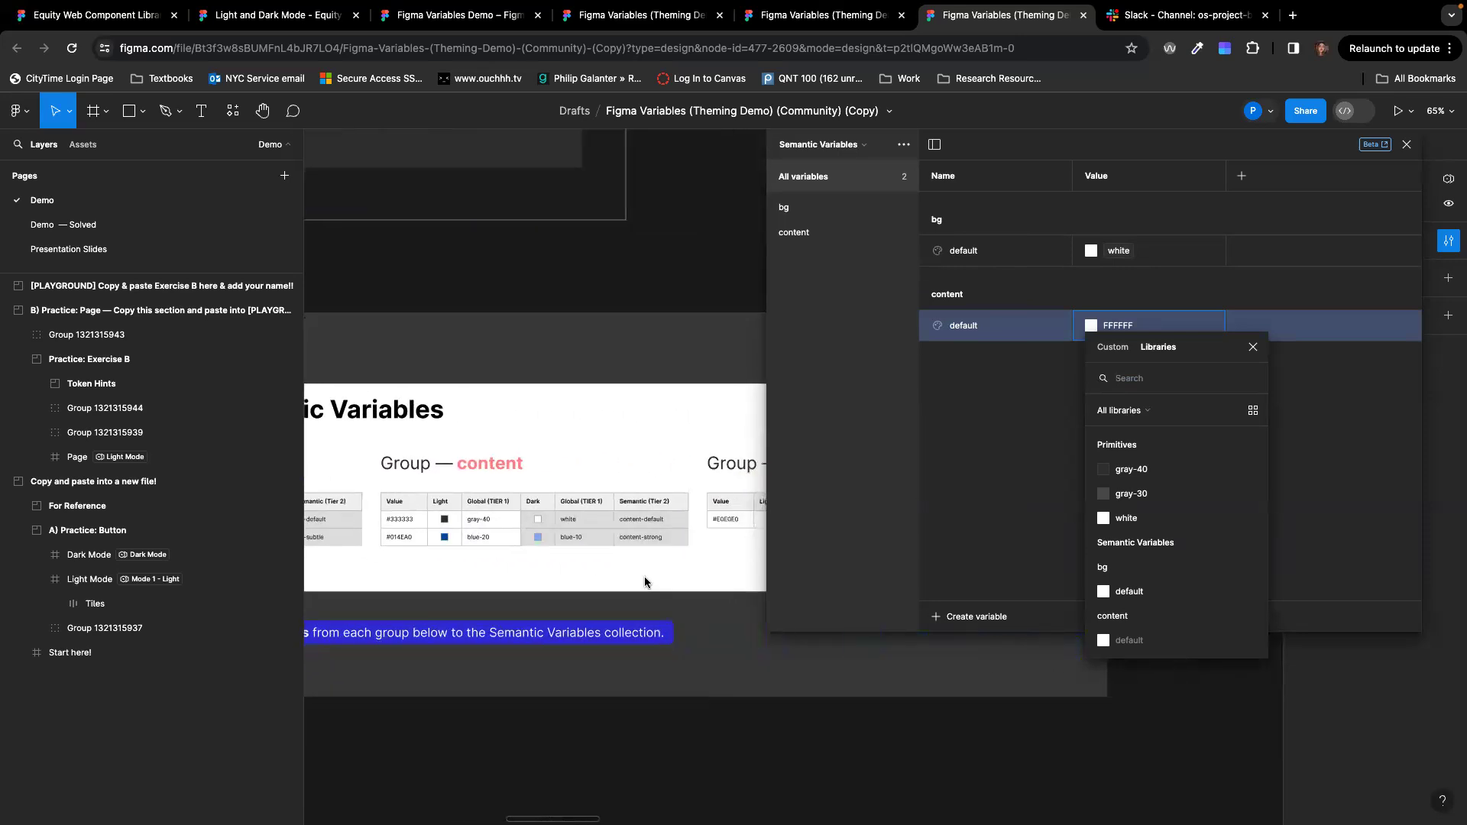
click(1129, 469)
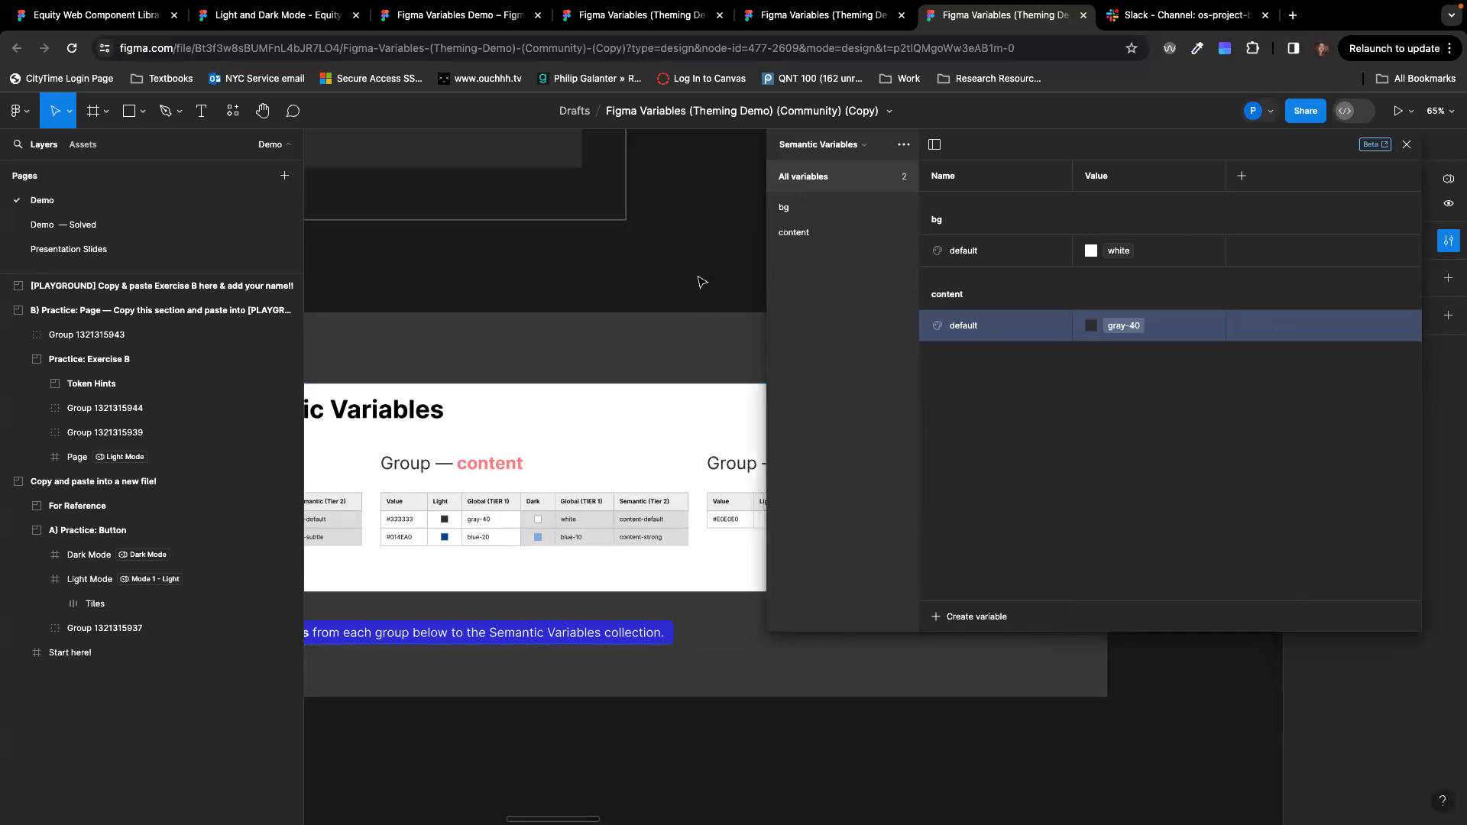
Step: Close the Semantic Variables panel and move the canvas to the Practice: Button frame
scroll(702, 284, down, 5)
scroll(702, 284, up, 1)
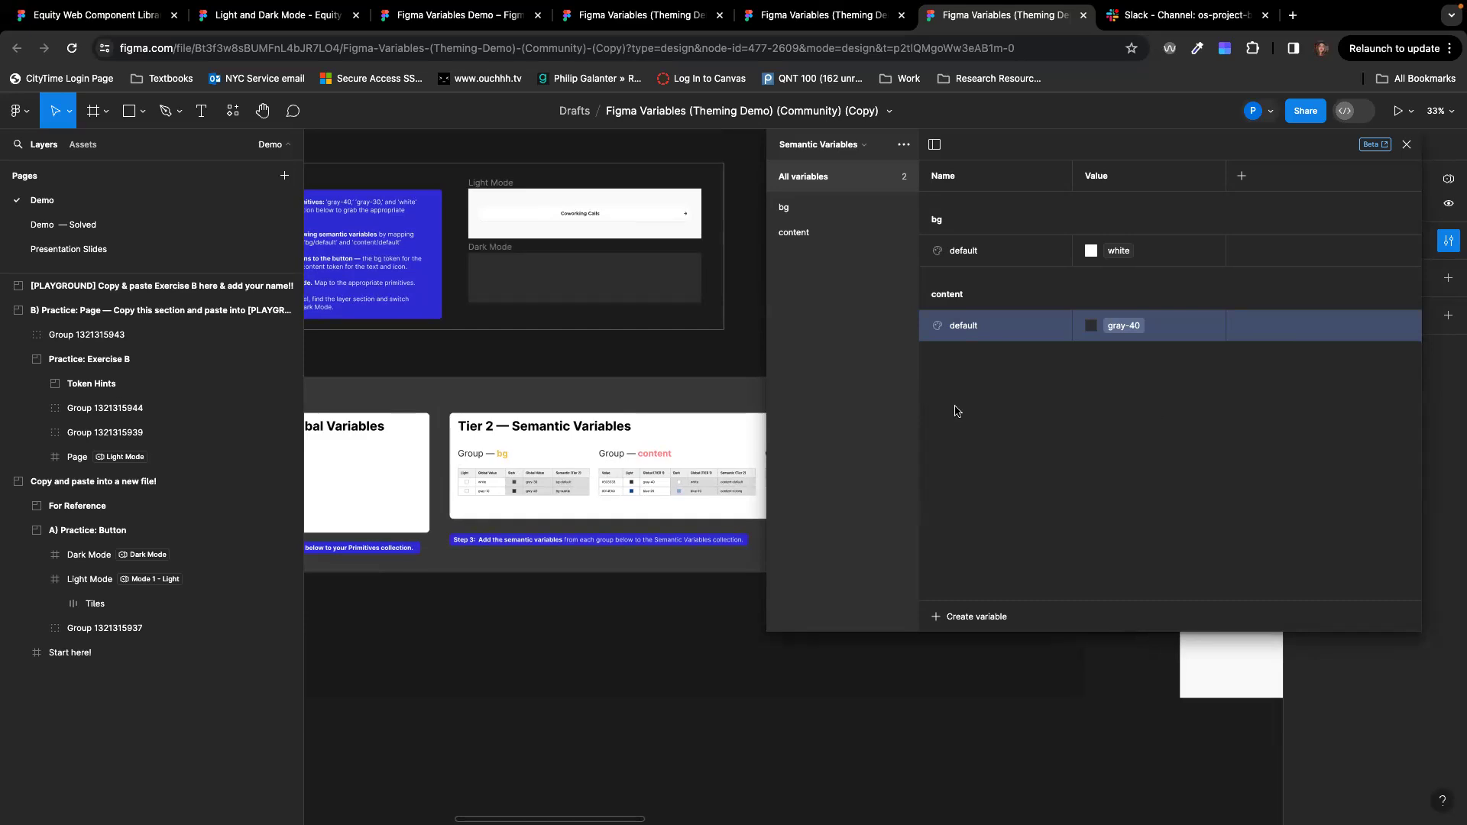
scroll(712, 365, up, 3)
scroll(712, 366, up, 2)
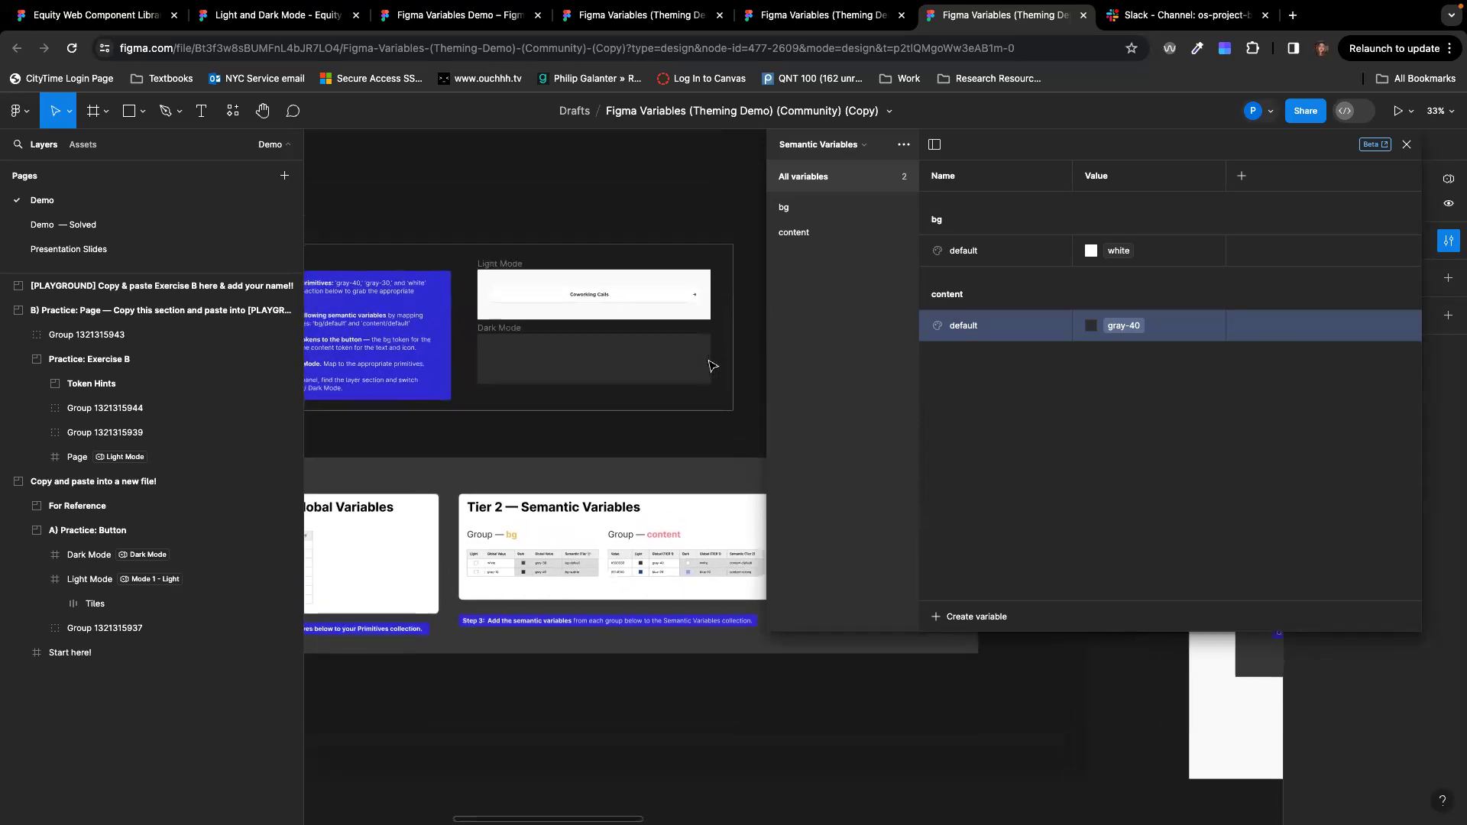
click(1406, 145)
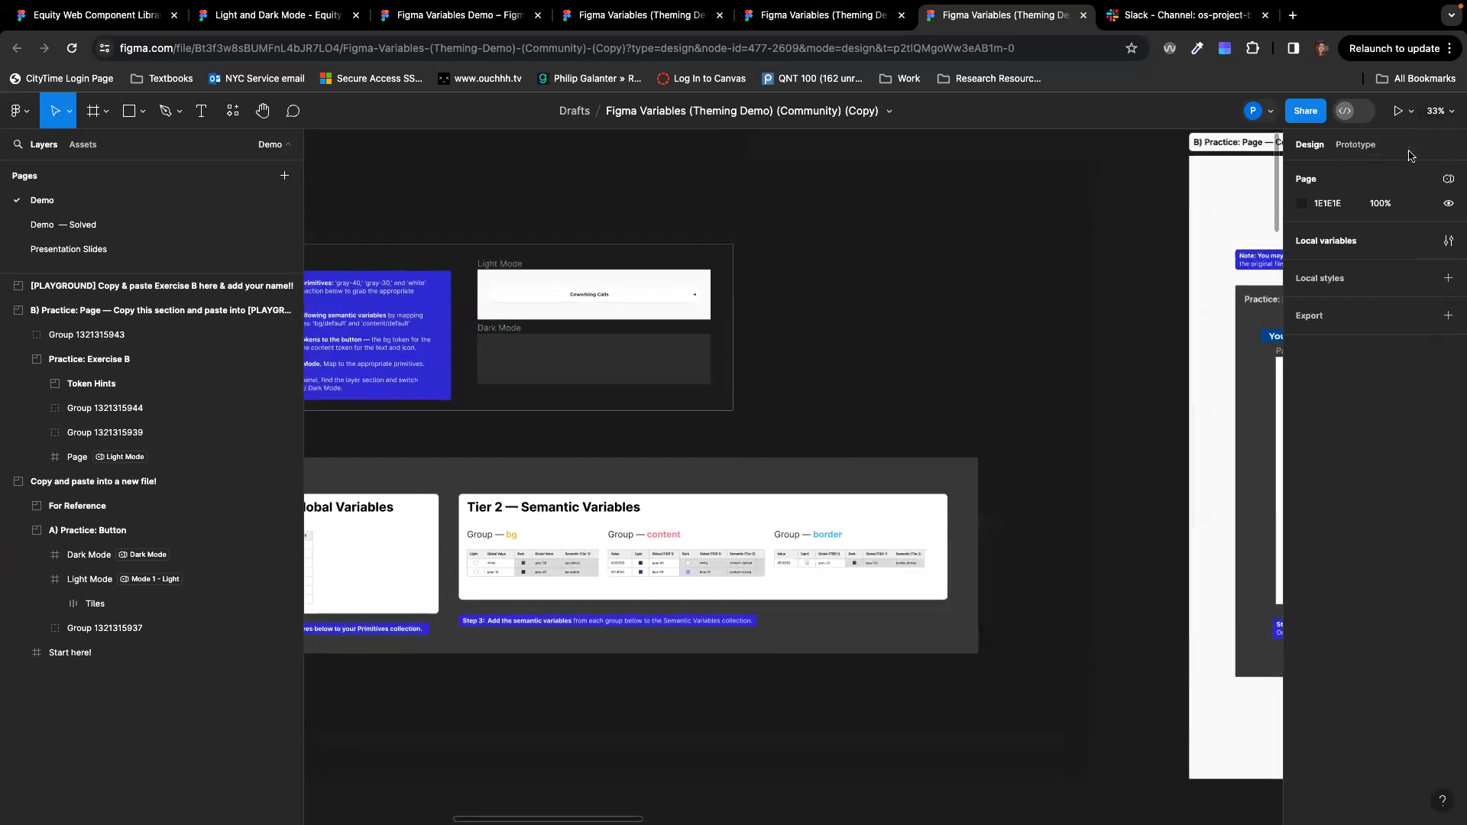
scroll(735, 383, left, 2)
scroll(734, 384, left, 2)
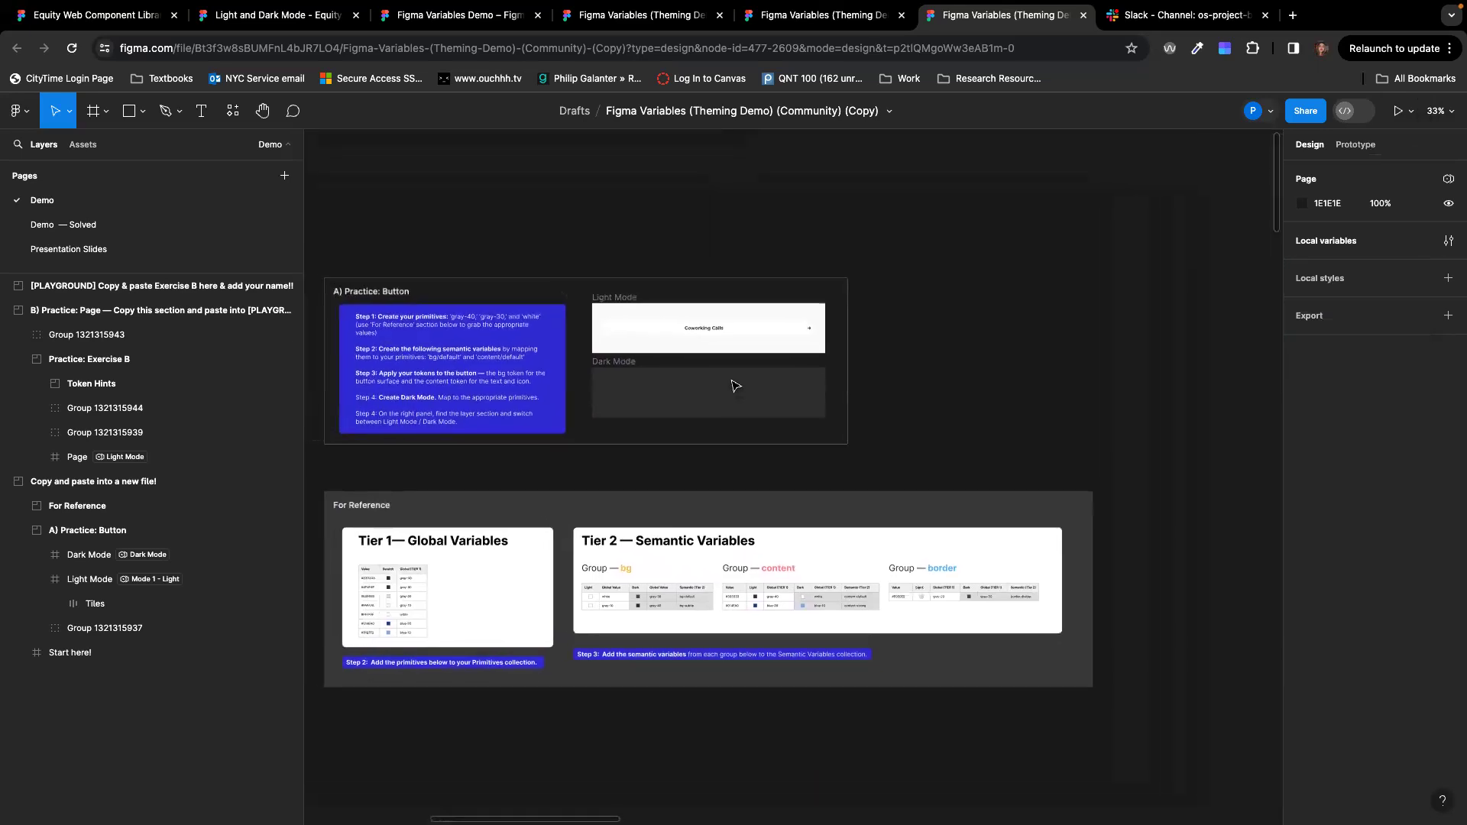
scroll(732, 350, up, 5)
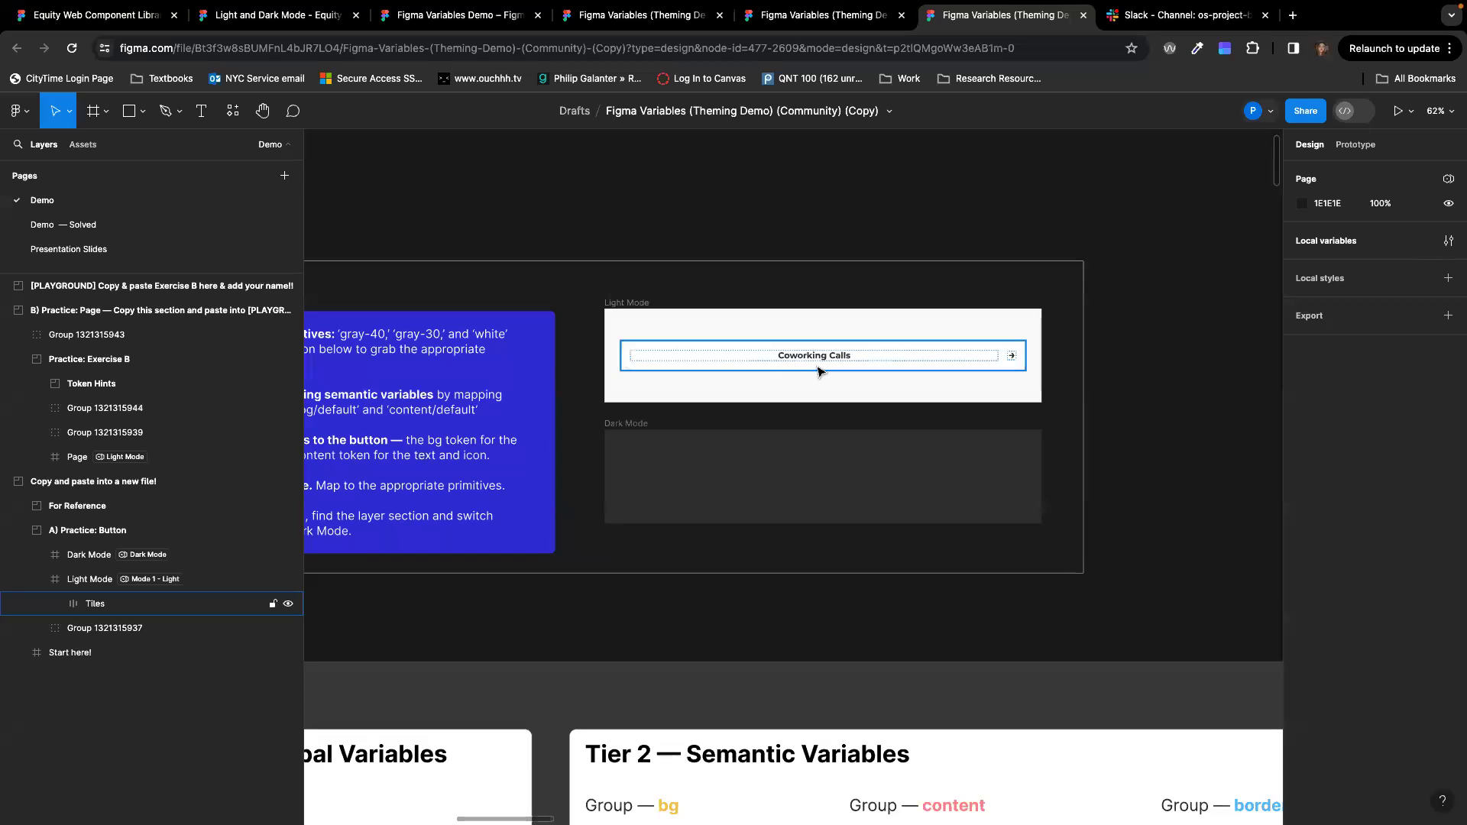
Step: Detach bg/default from the Coworking Calls tile's fill, leaving a plain FFFFFF background
click(848, 360)
scroll(876, 386, up, 5)
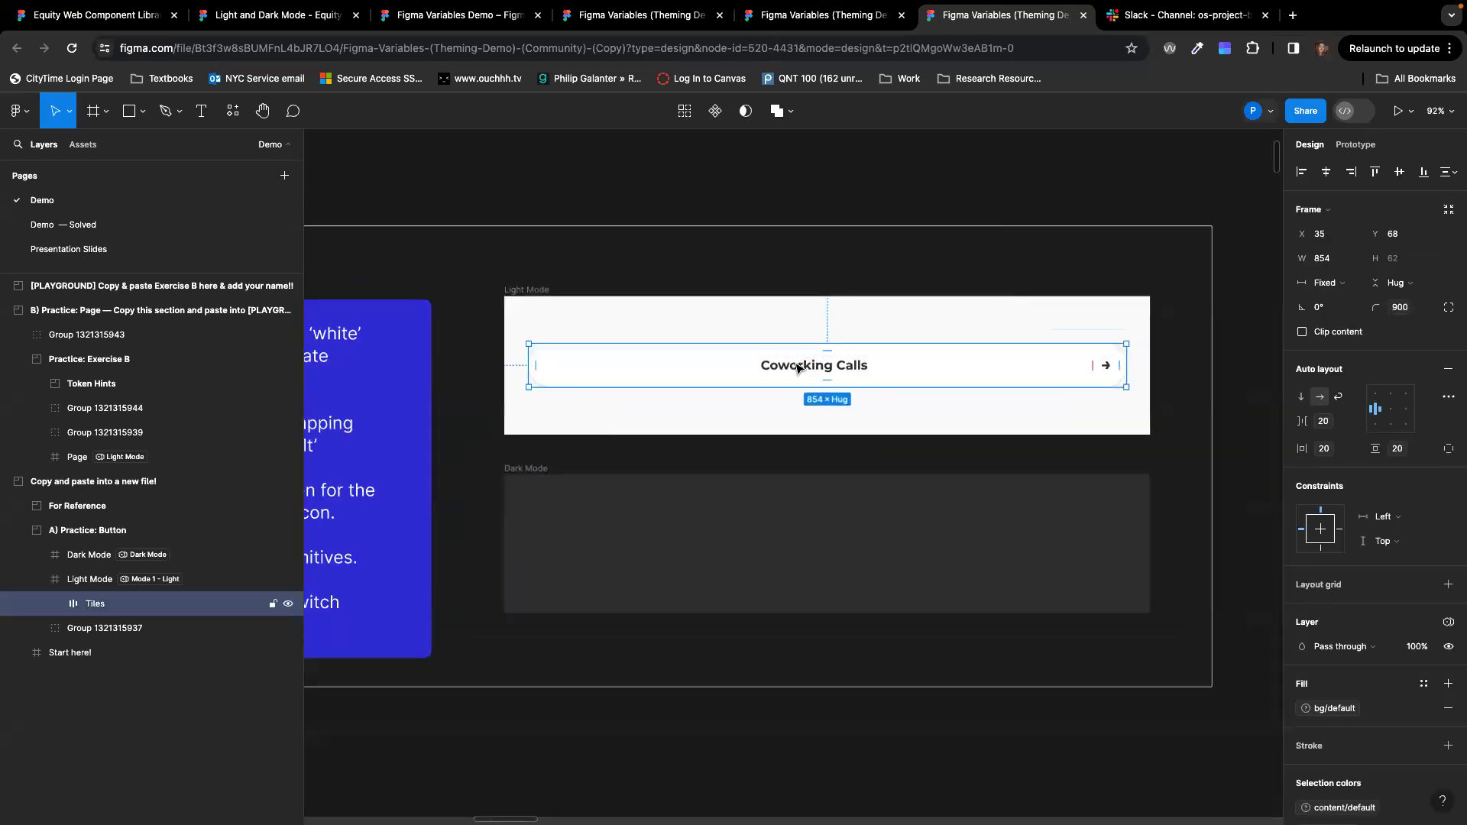
scroll(1314, 667, down, 3)
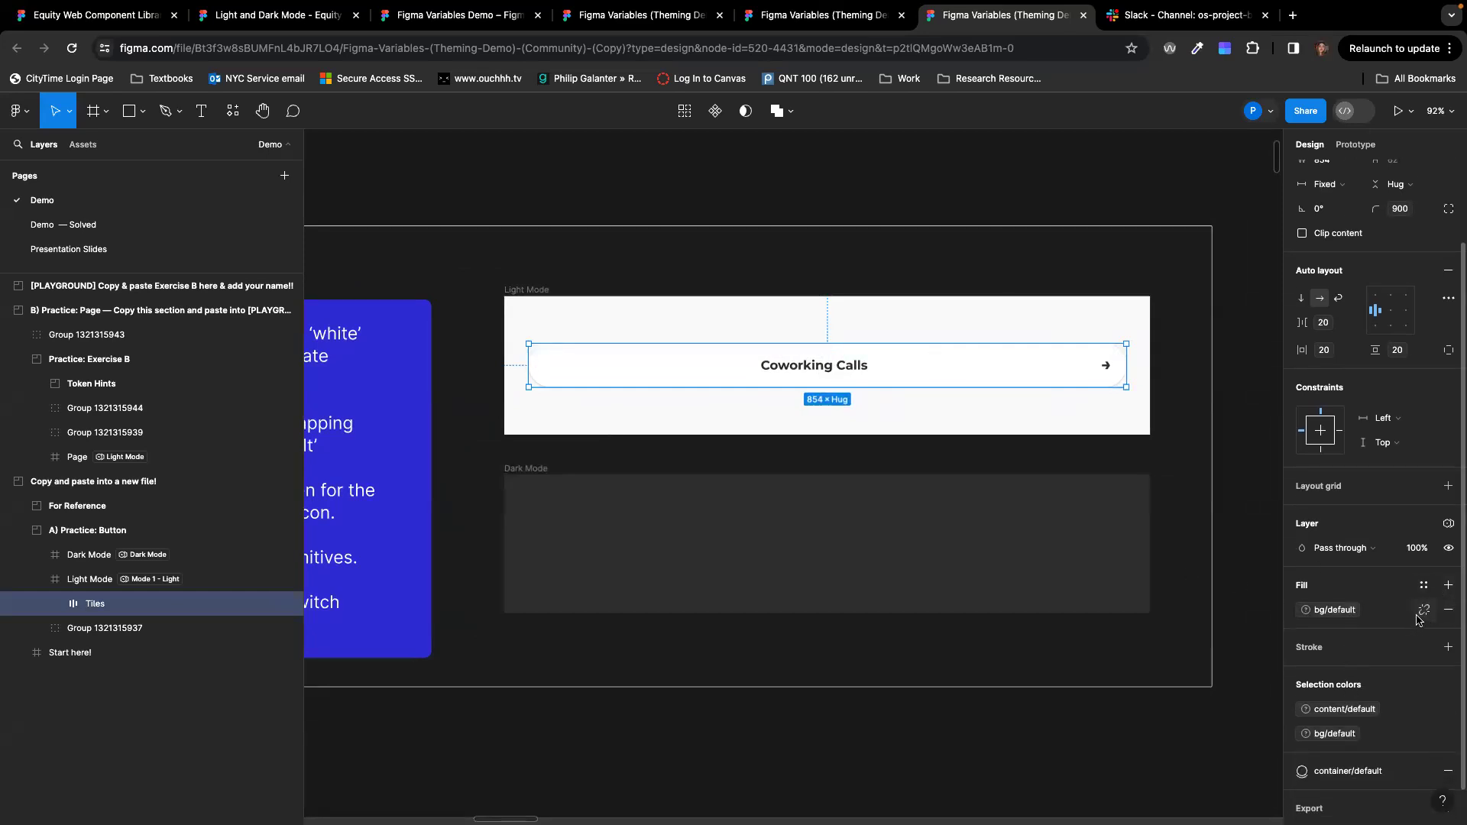
scroll(1409, 611, down, 1)
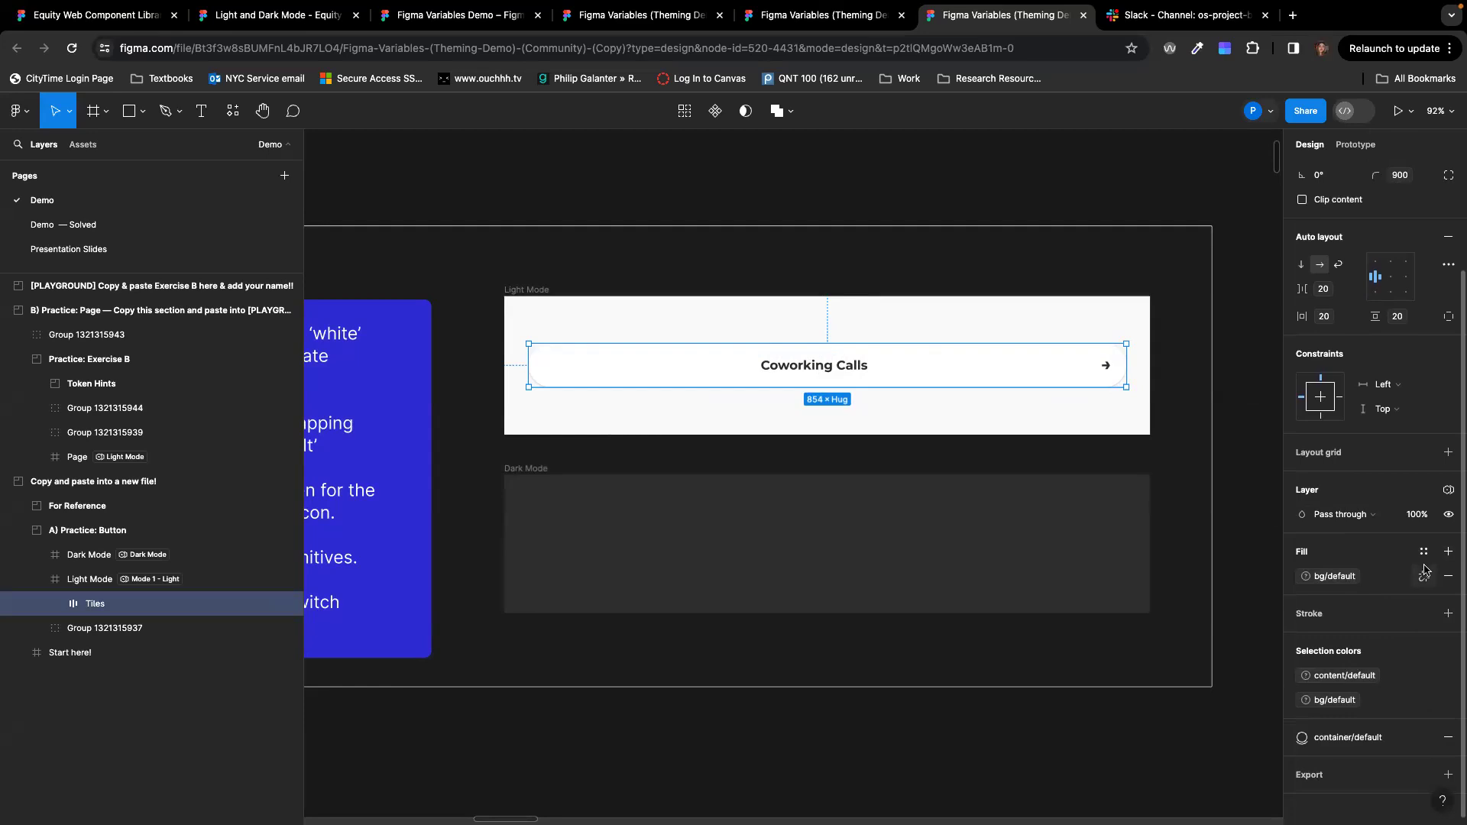
click(1424, 576)
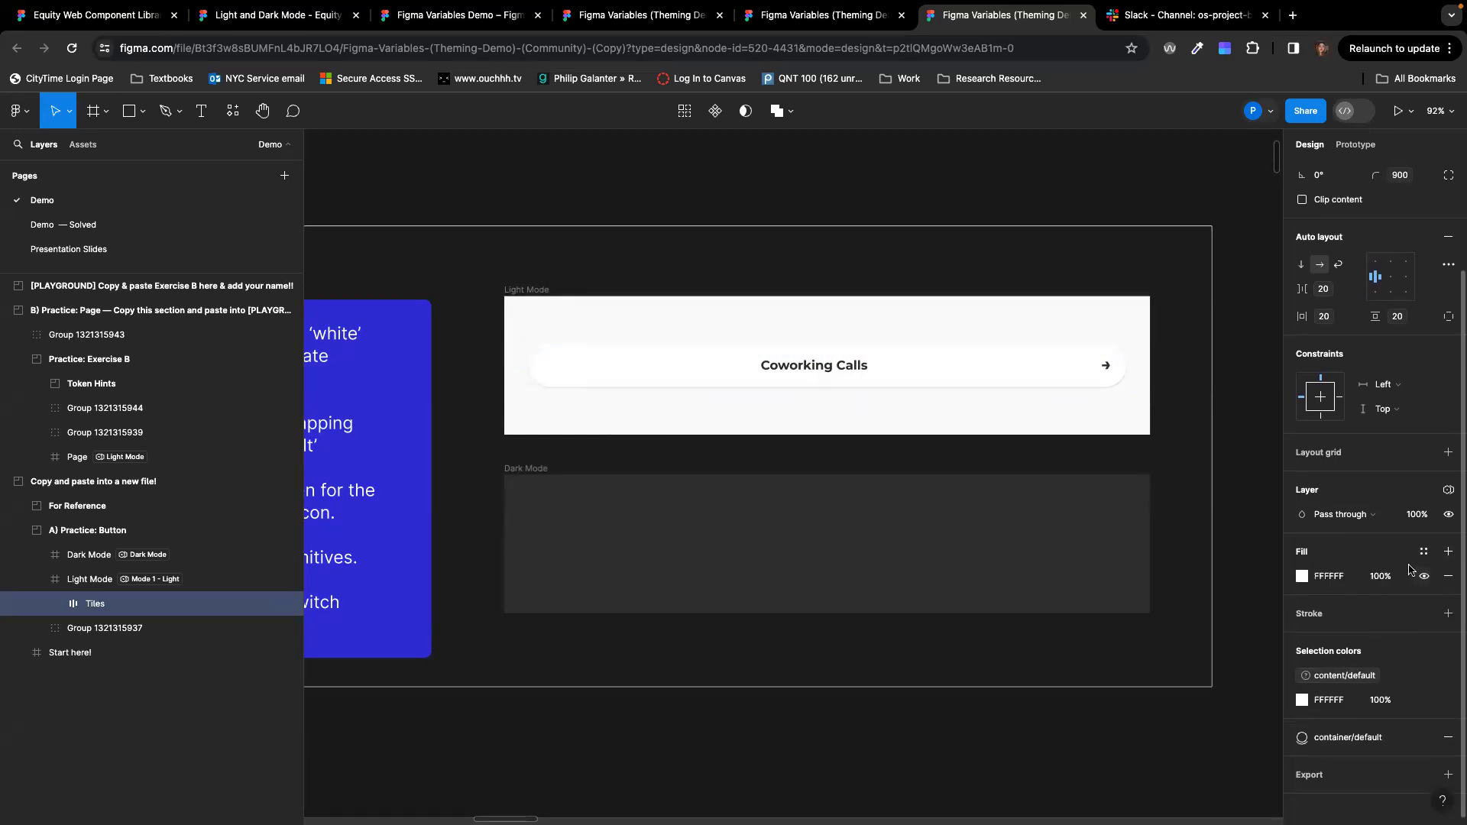
key(ctrl+z)
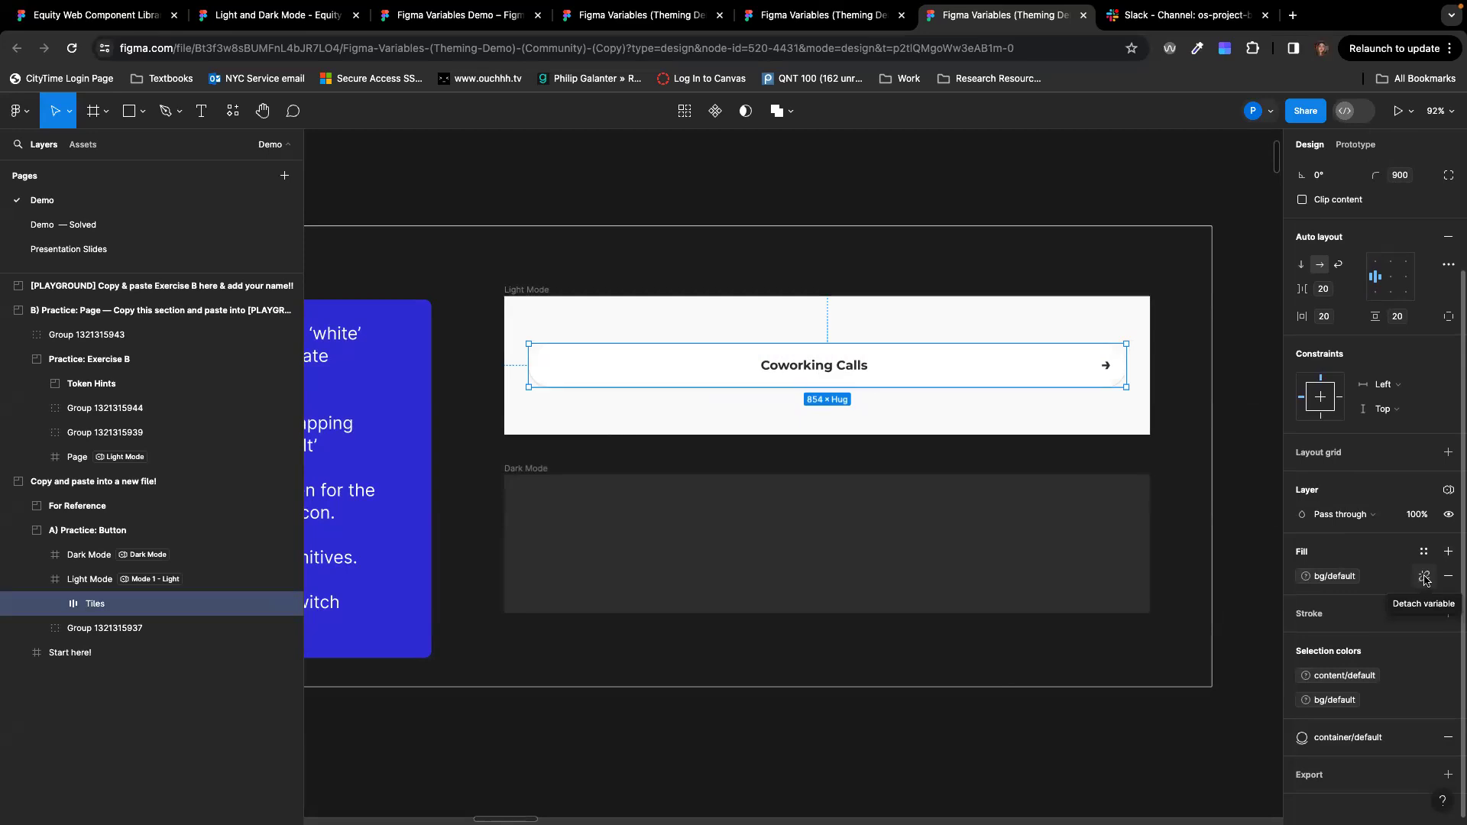
click(1424, 579)
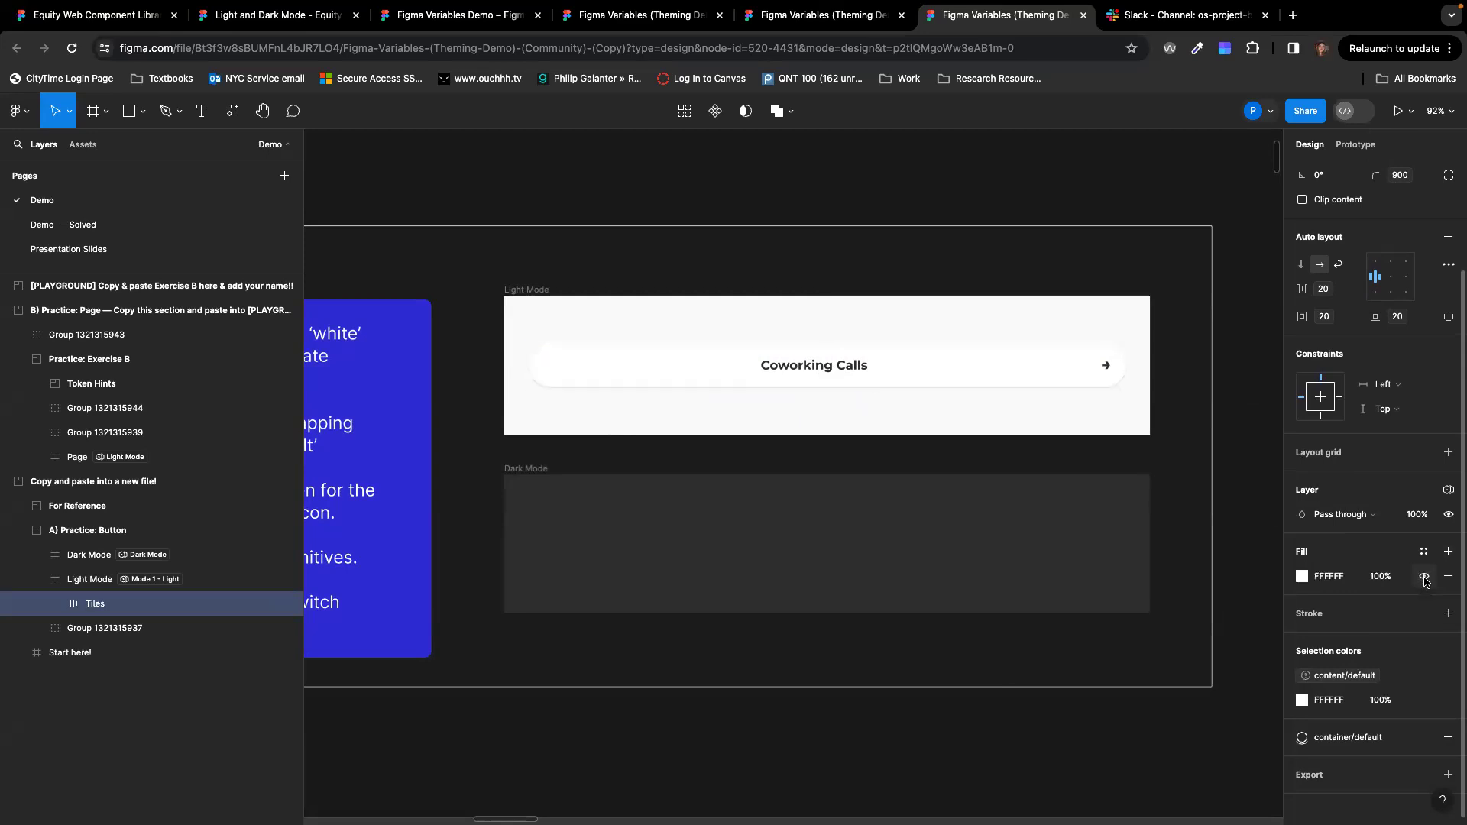
scroll(1391, 633, down, 1)
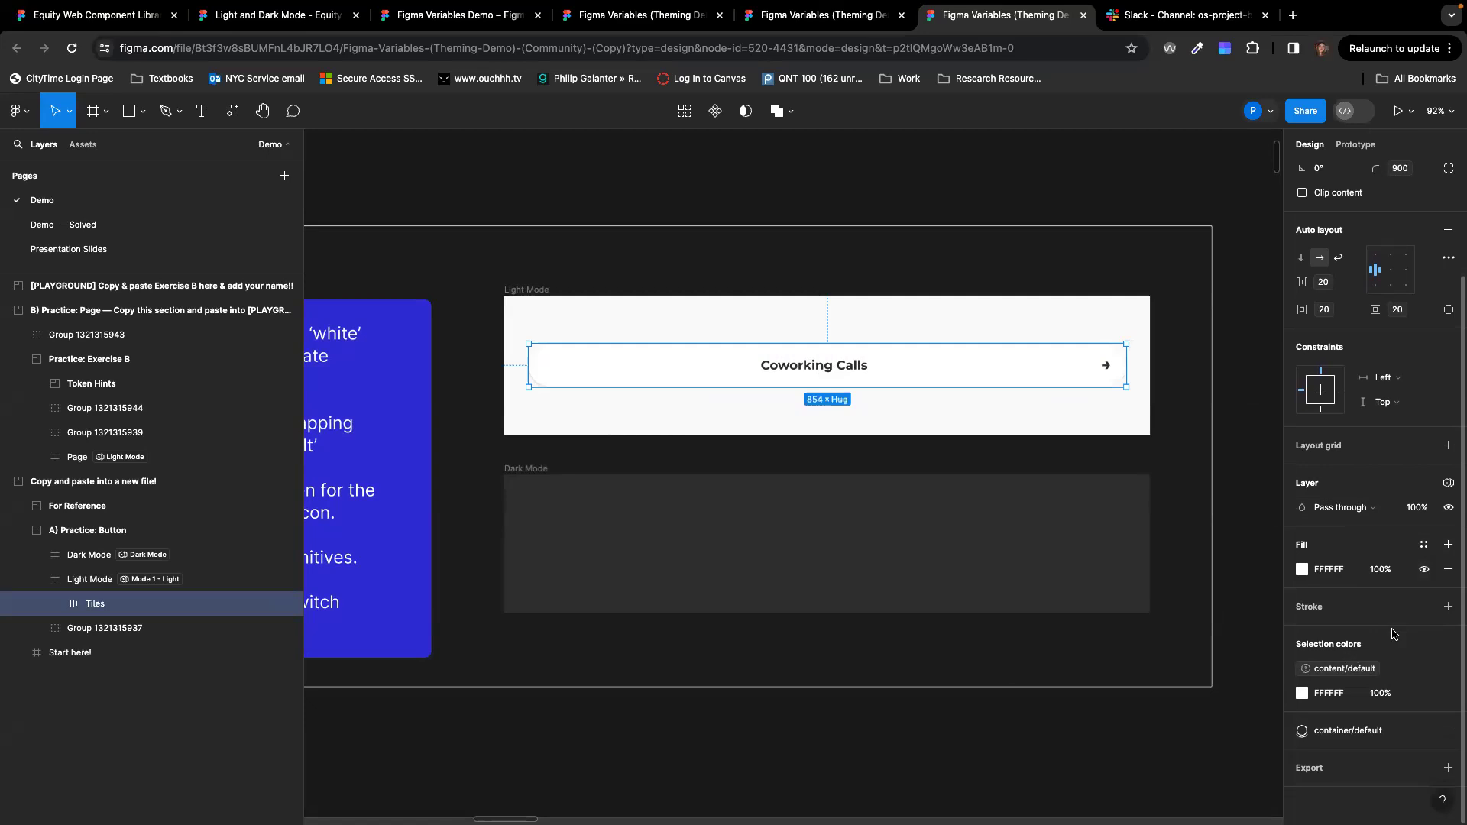
key(ctrl+z)
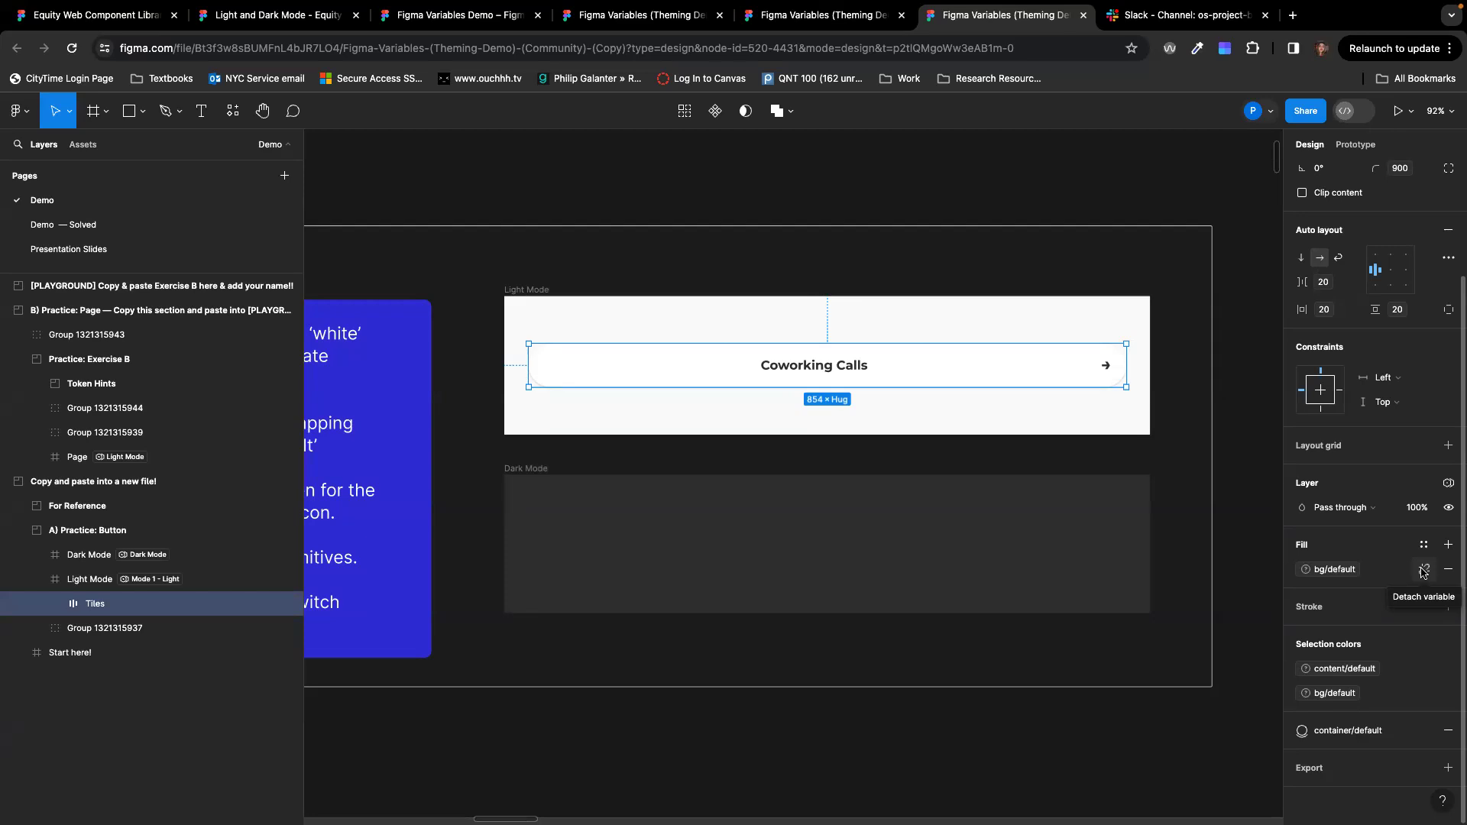
click(1423, 570)
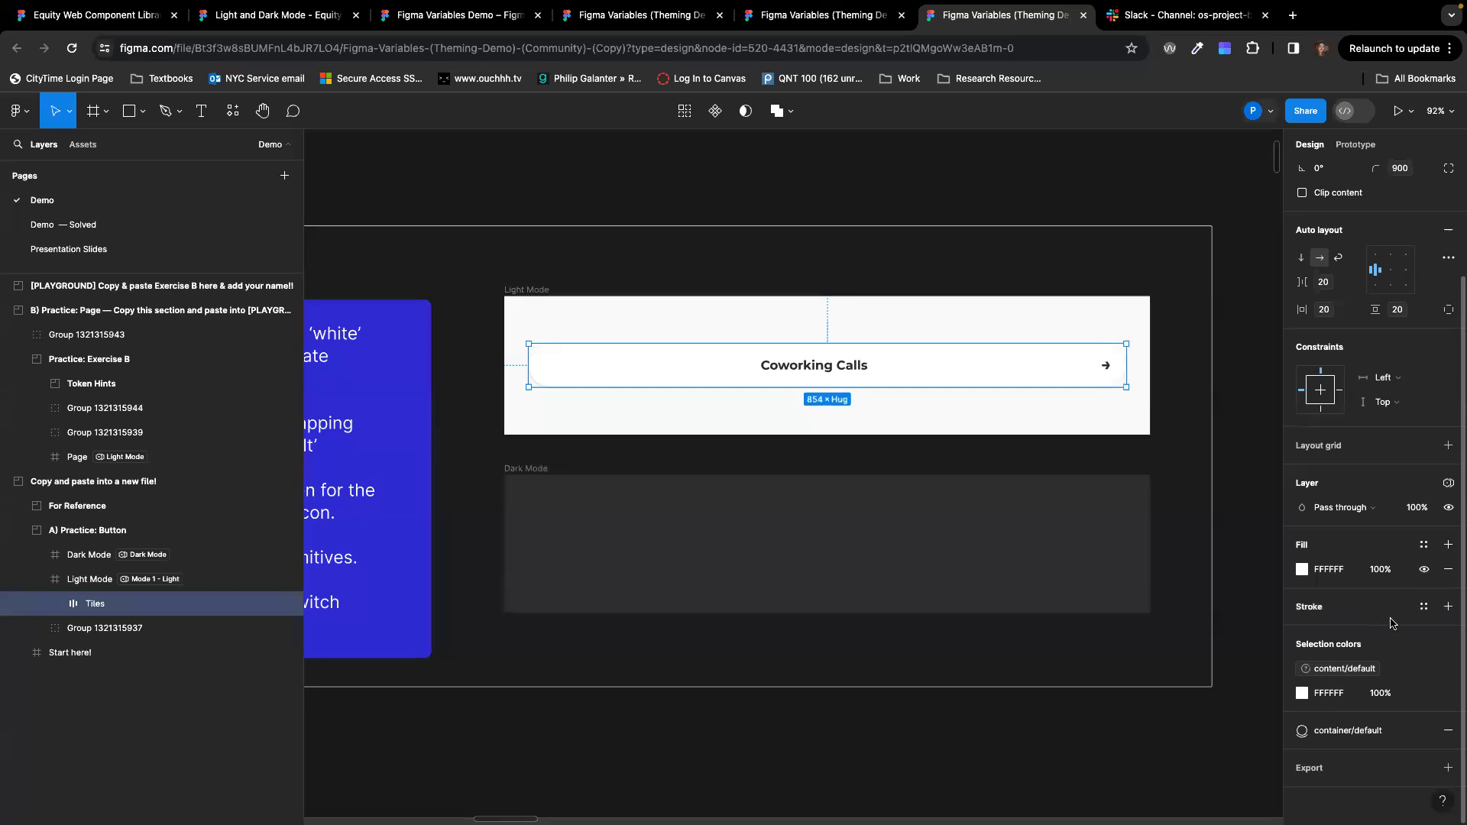
mouse_move(1423, 671)
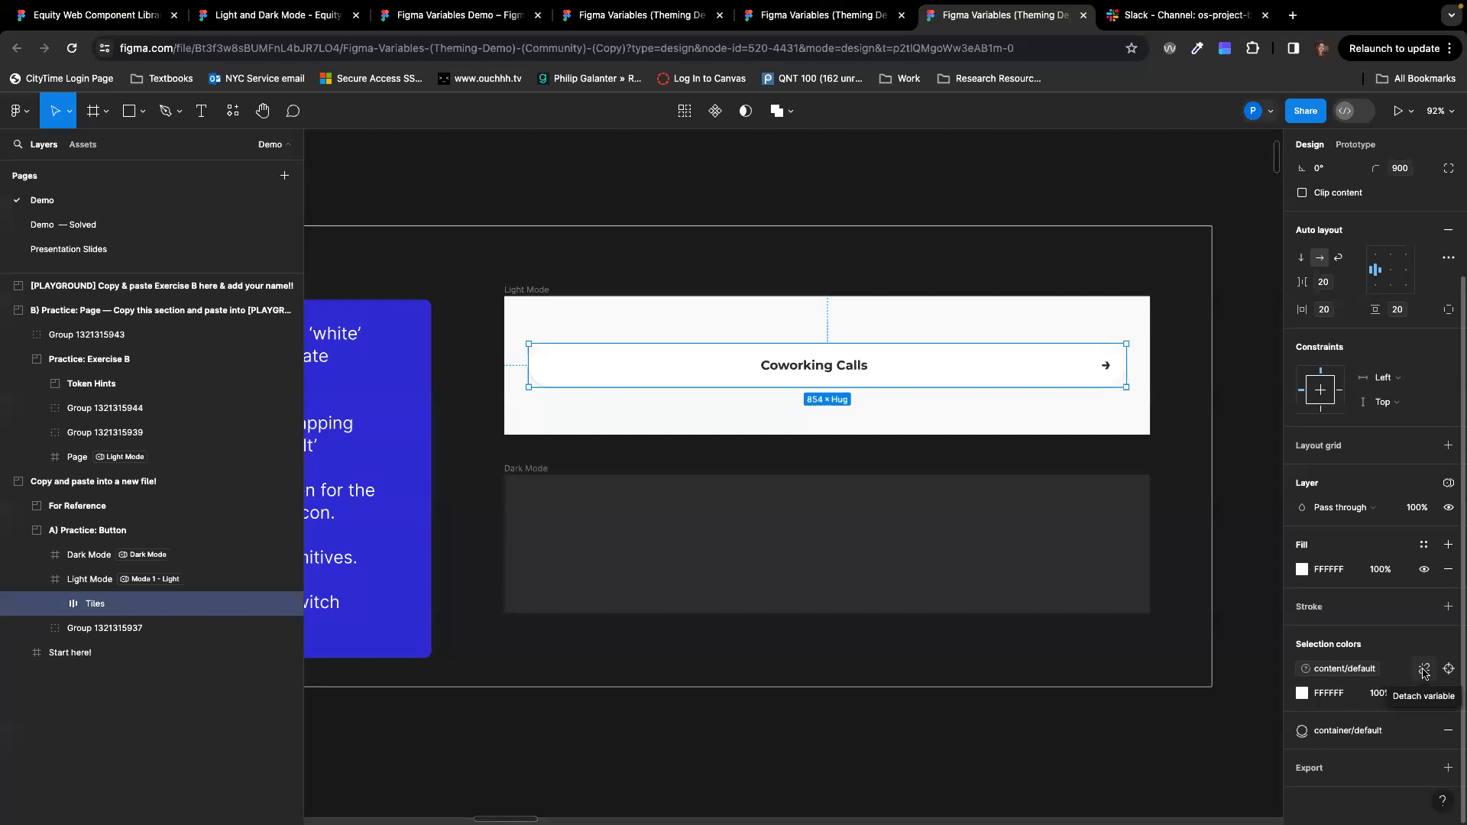
Step: Detach content/default to plain 333333 and bring up the fill's colour variable library
click(1424, 669)
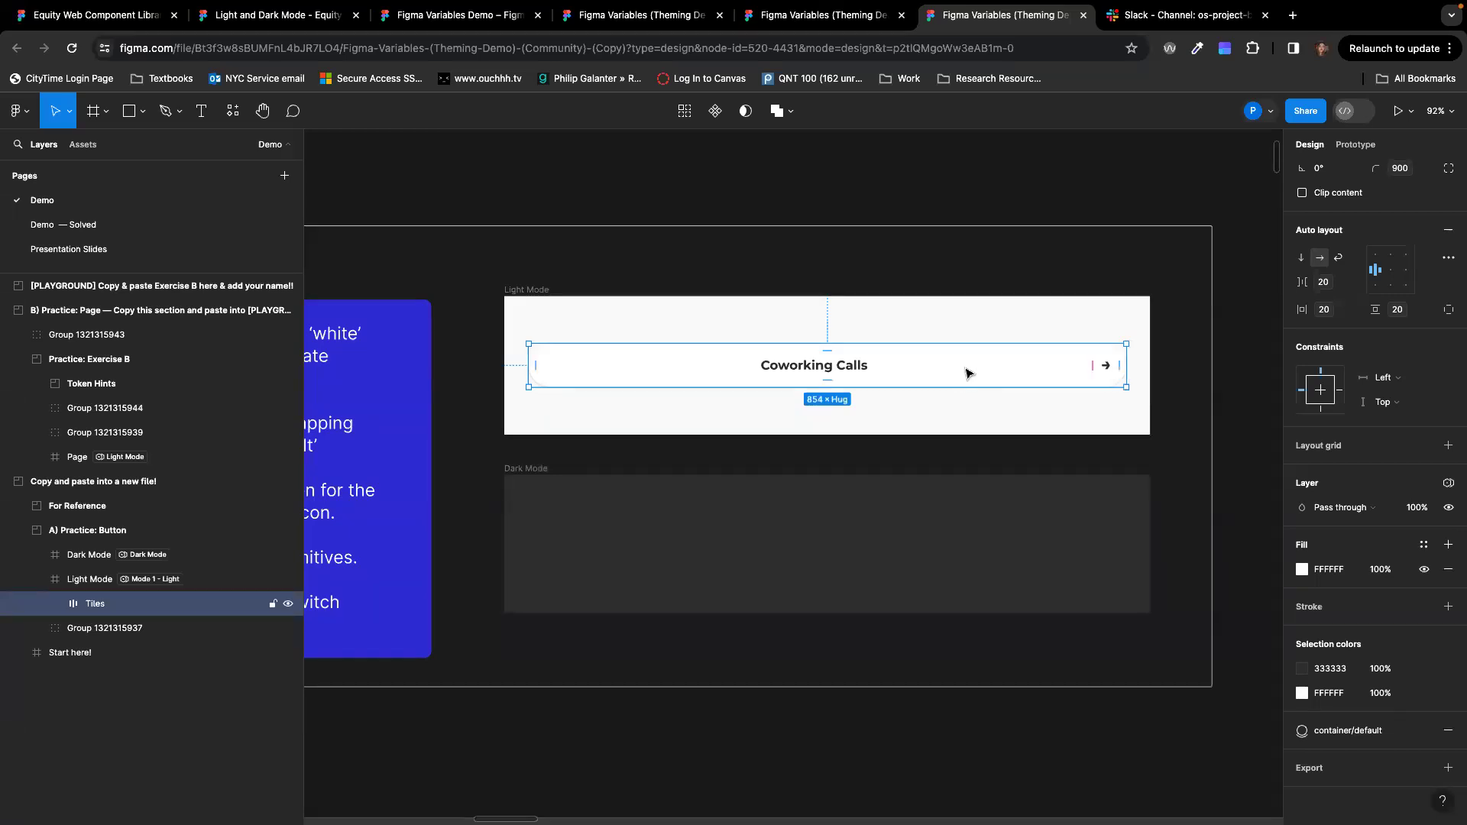
click(1423, 544)
click(1424, 544)
click(1423, 545)
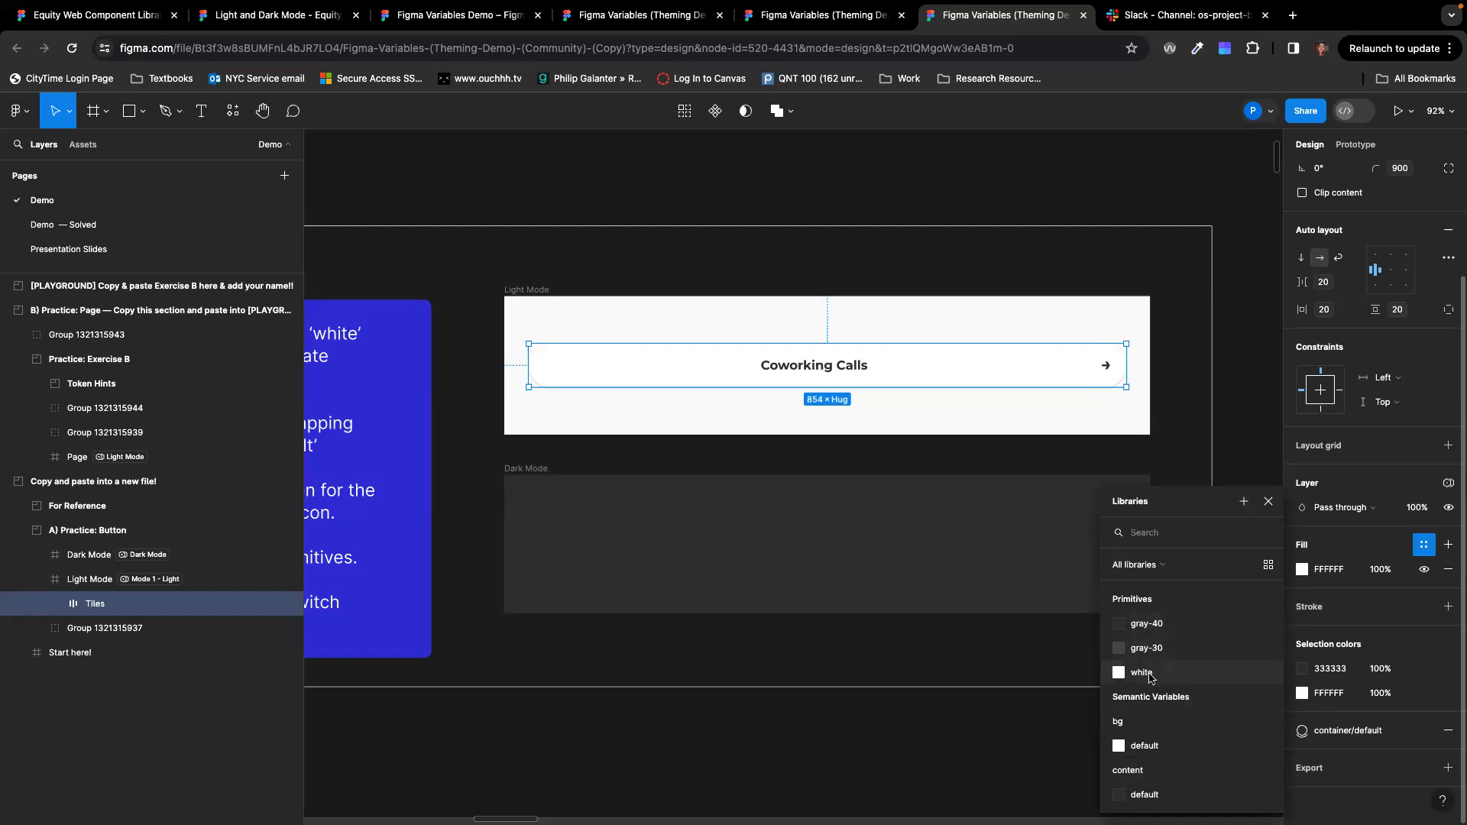
Step: Apply bg/default to the tile's fill and expand the Tiles layer to show its children
click(1143, 745)
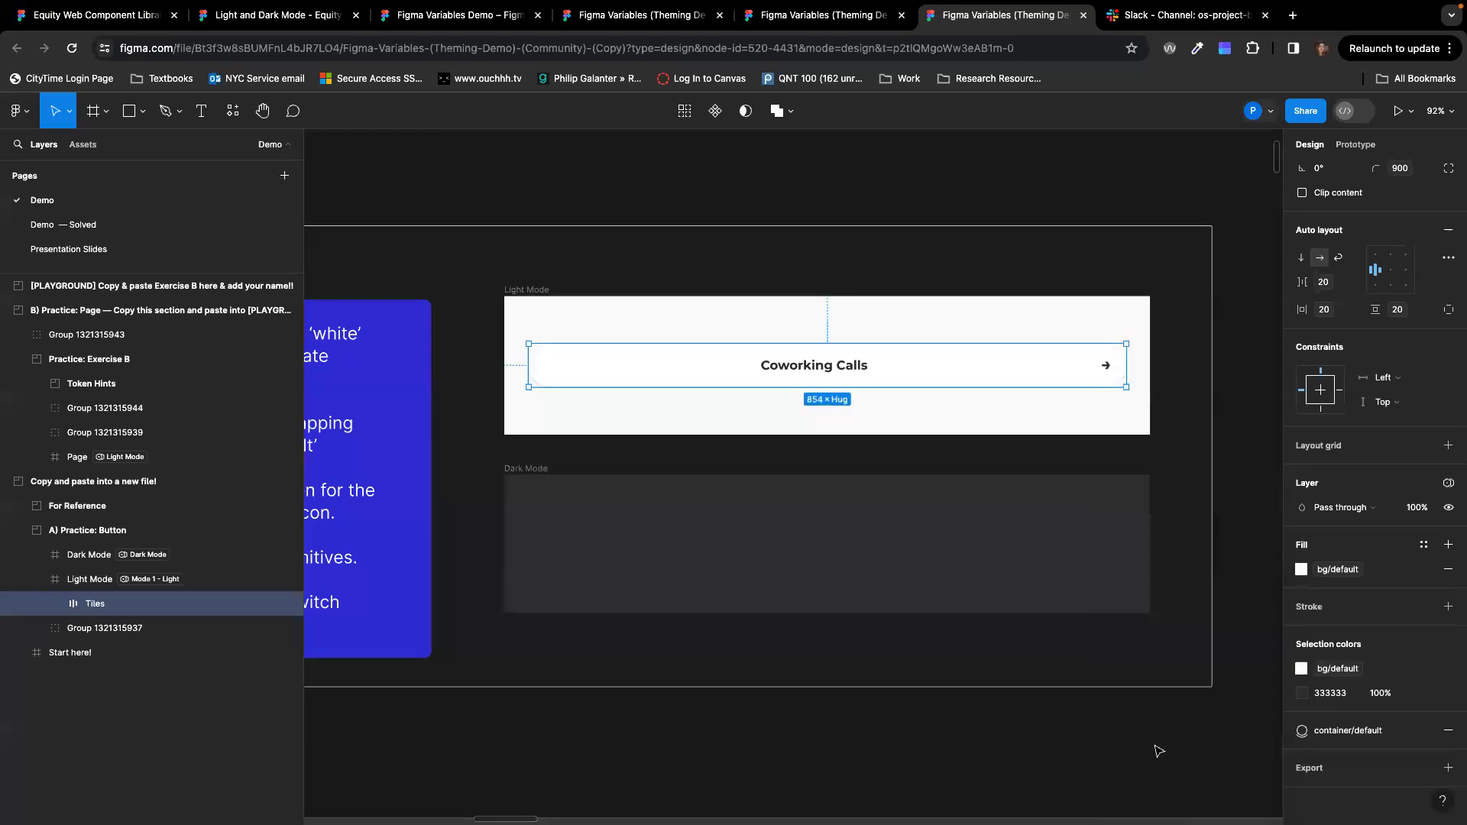
click(1346, 569)
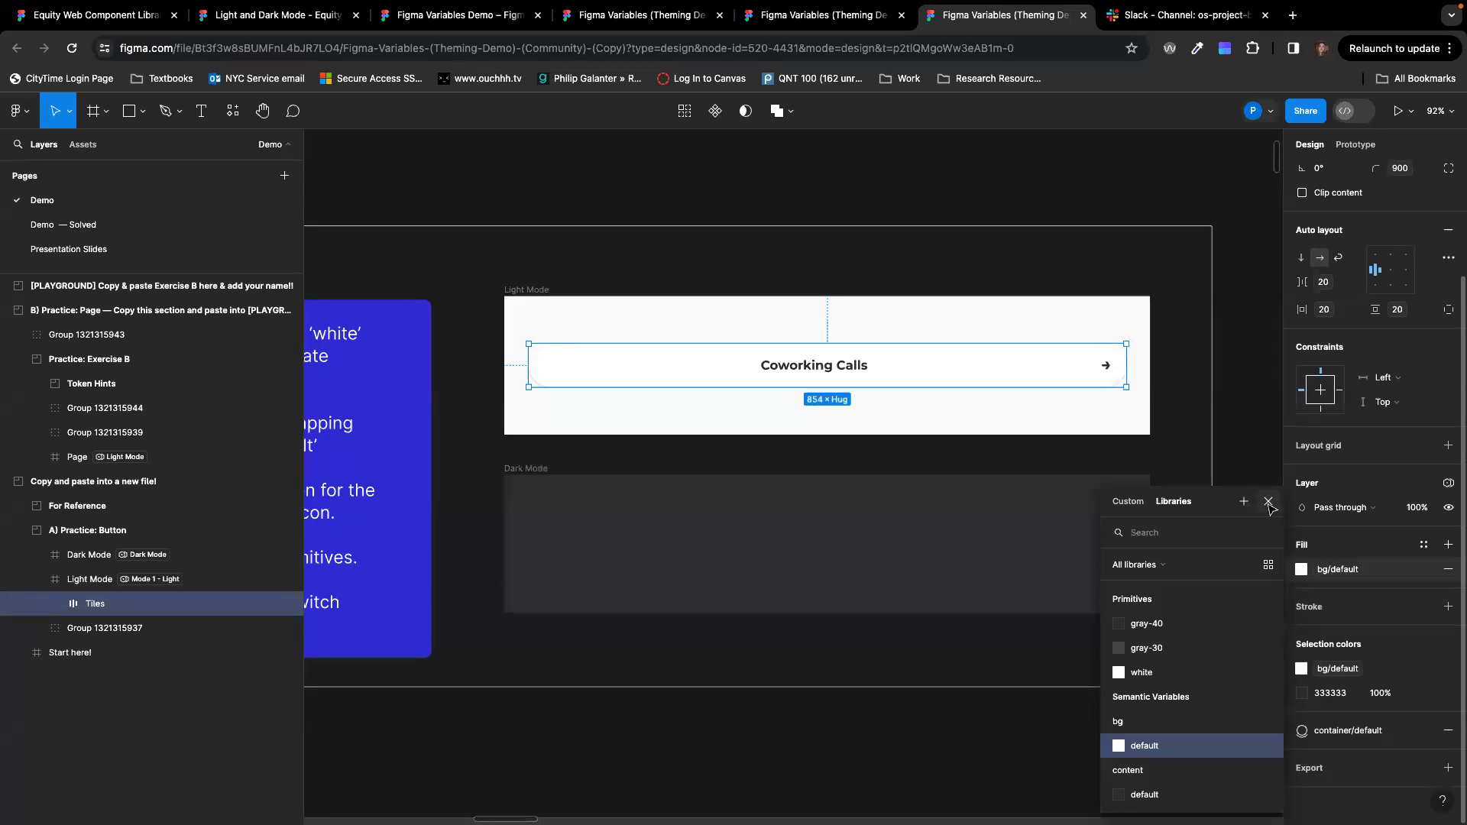
click(1268, 503)
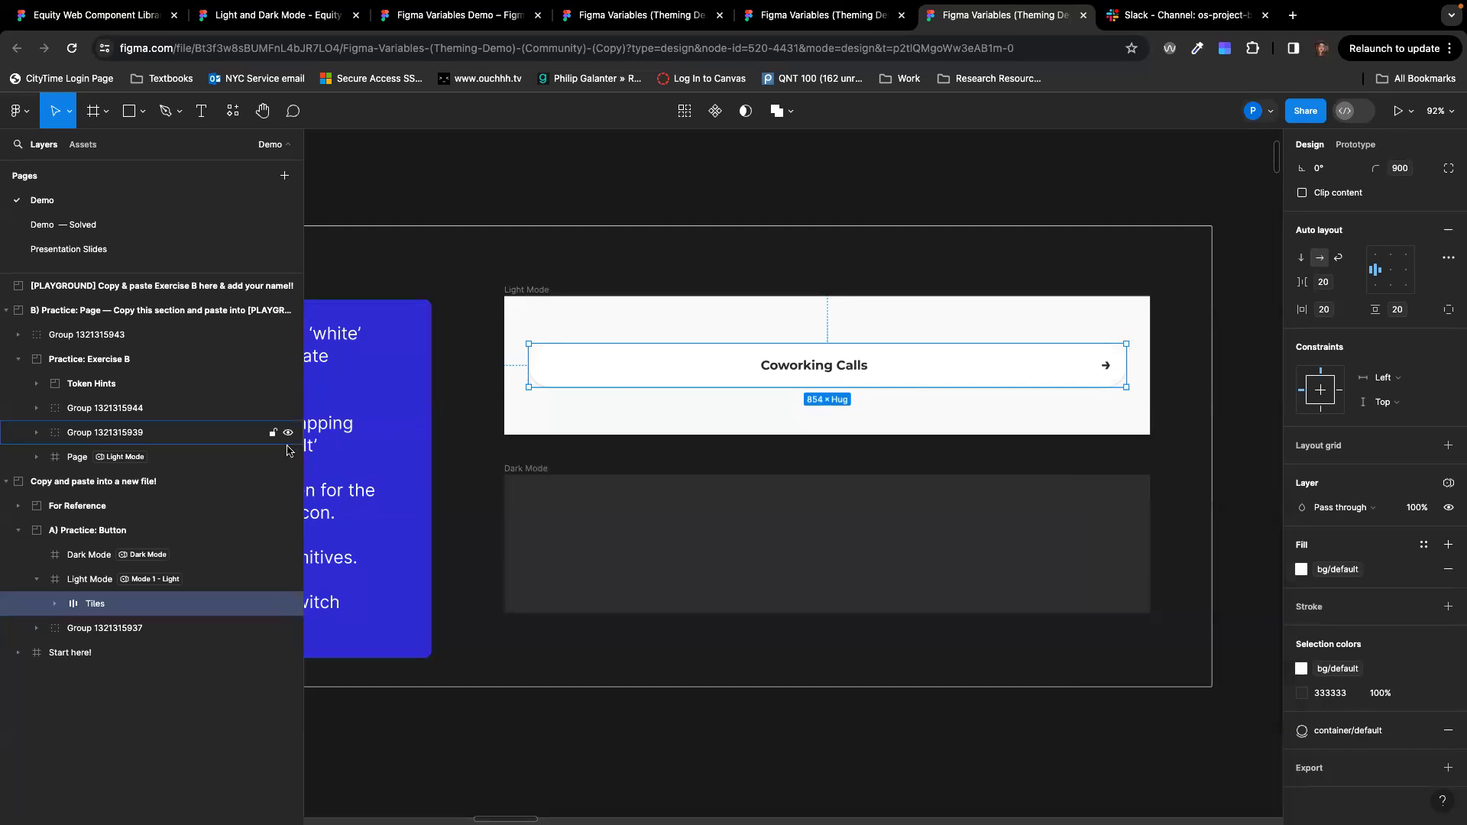
click(53, 606)
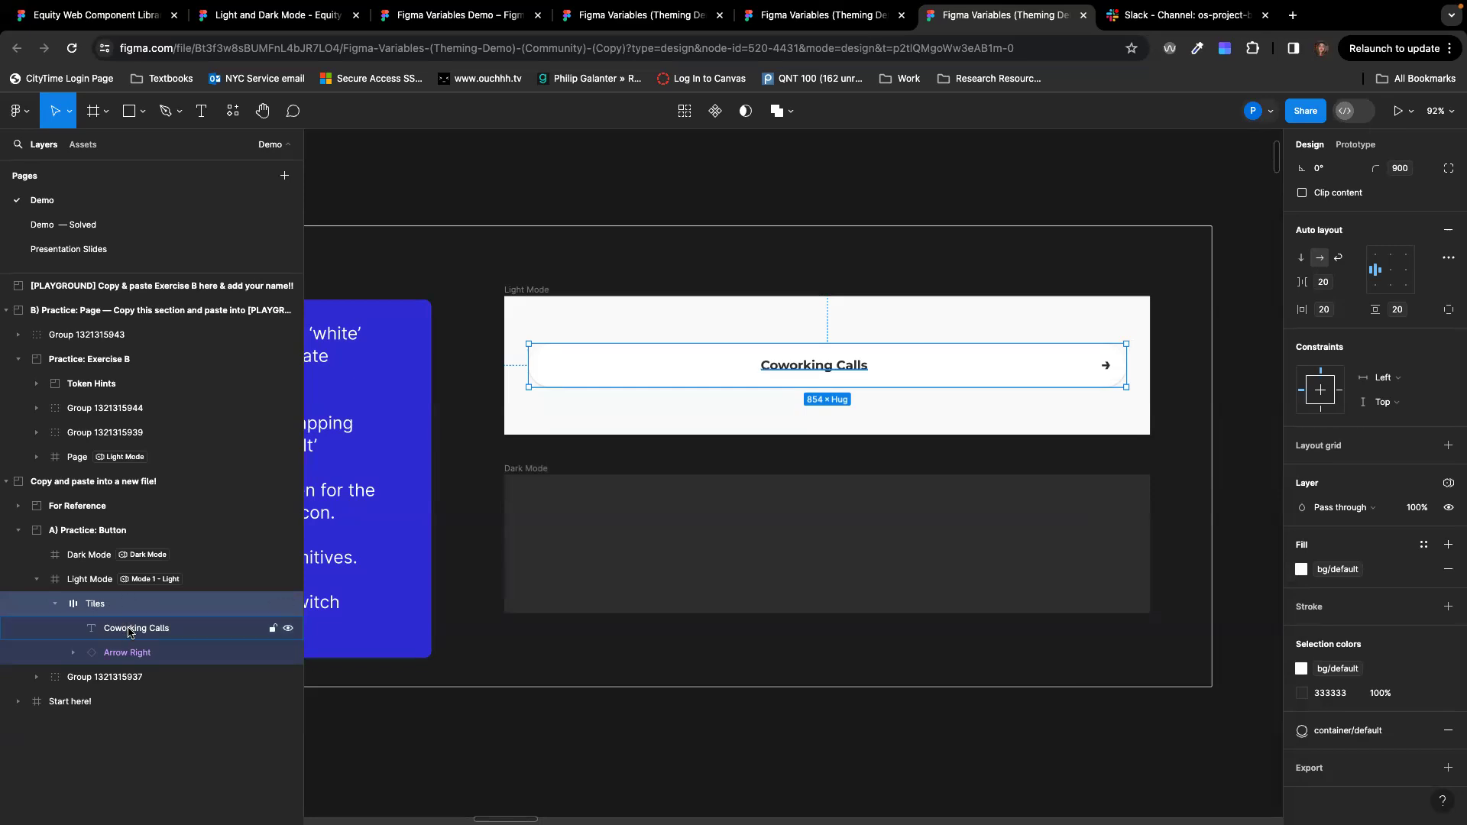
Step: Select the Coworking Calls text and Arrow Right icon and apply the content/default variable to their fill
click(127, 629)
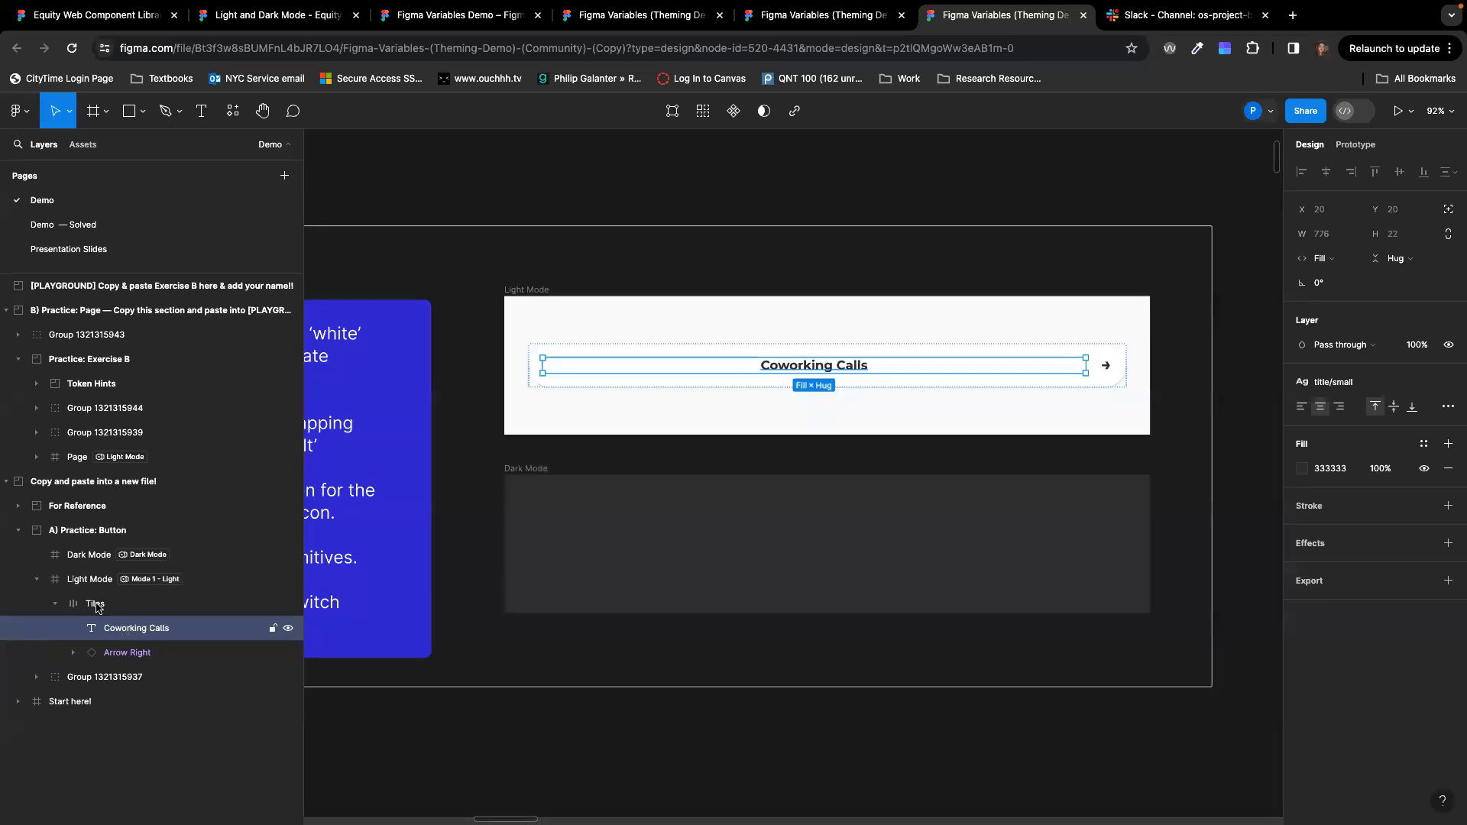
click(127, 653)
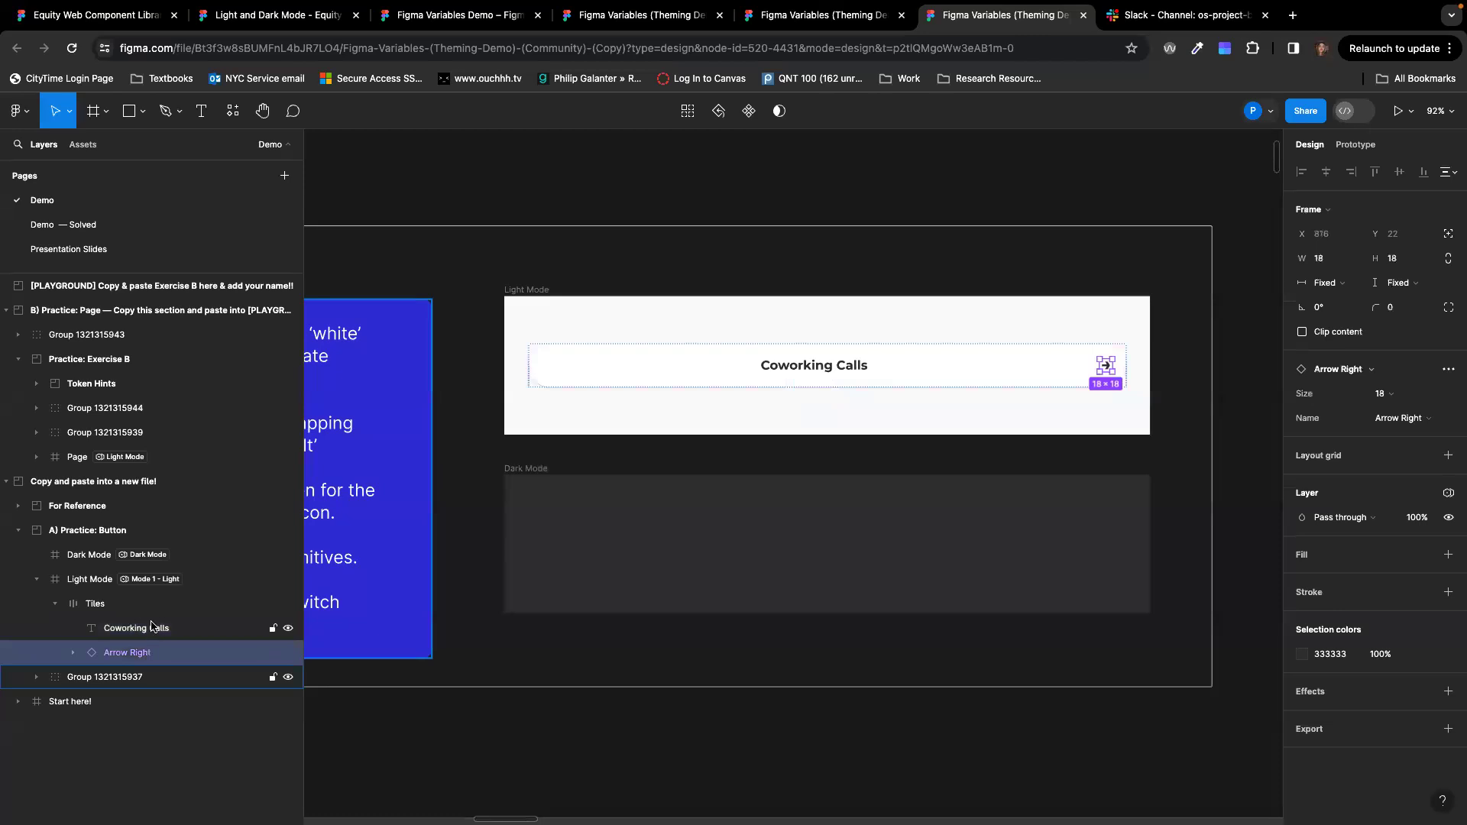
shift+click(154, 629)
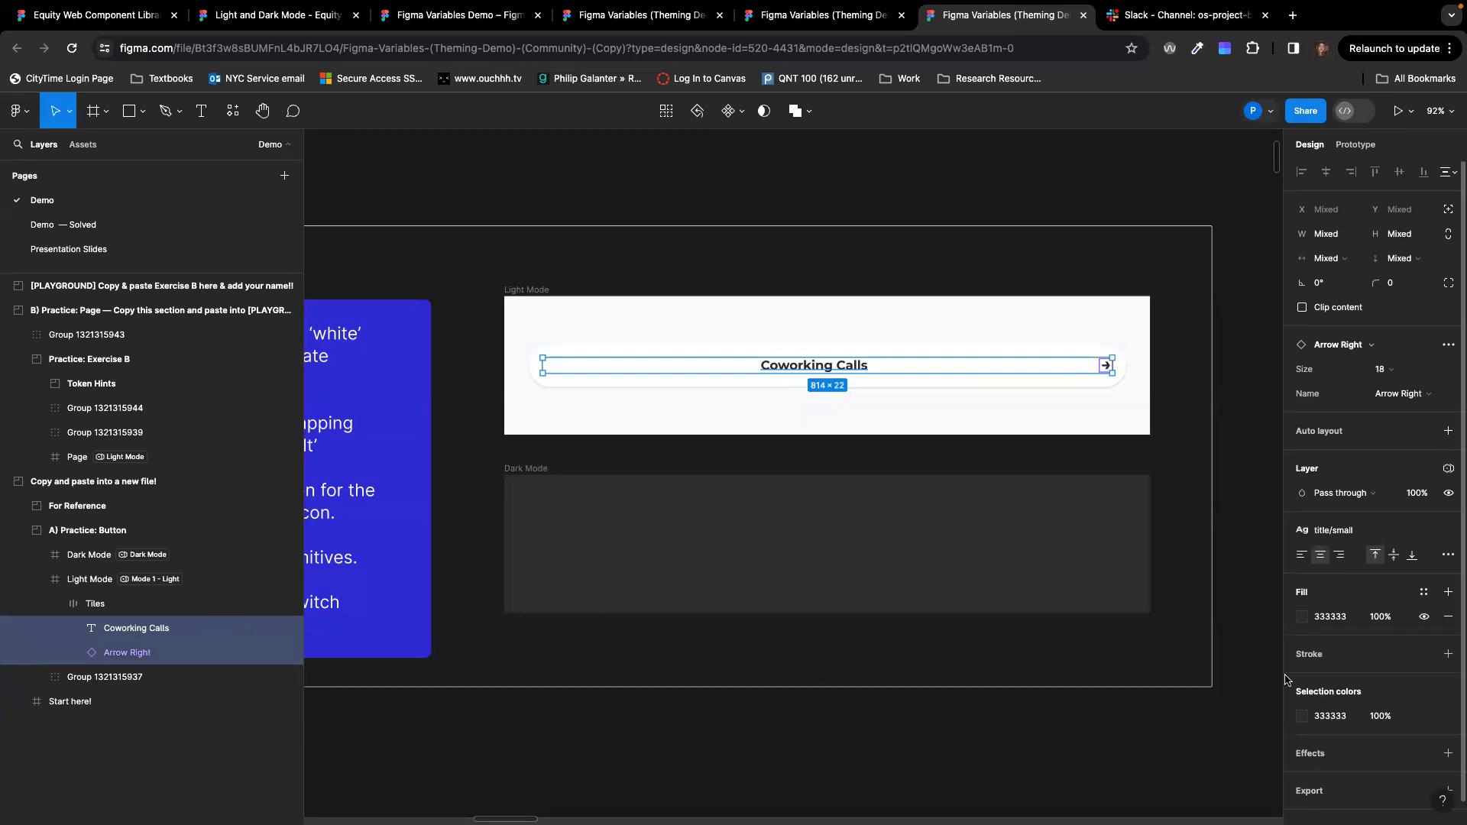
click(1424, 594)
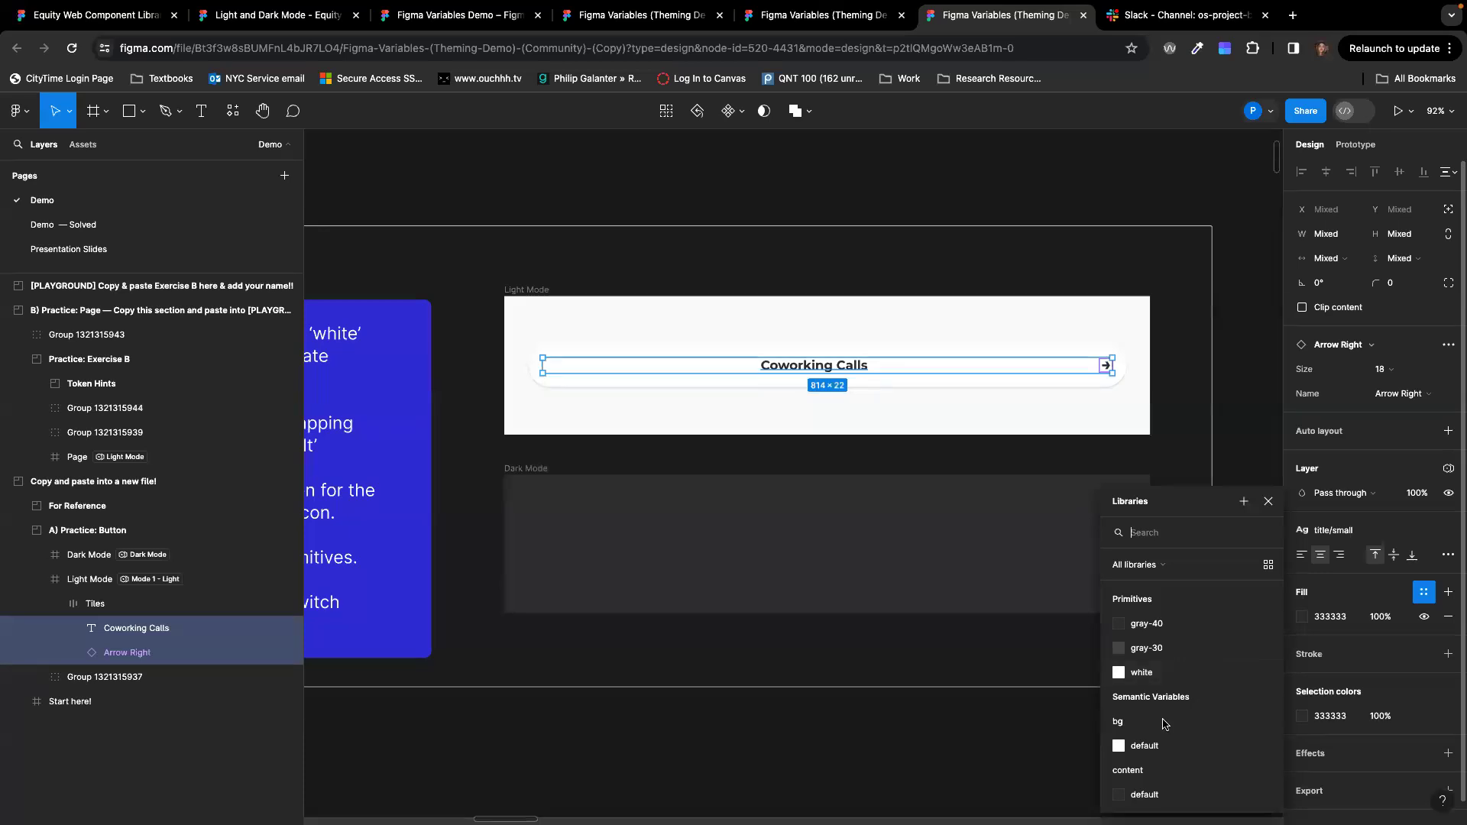
drag(1202, 505, 1294, 326)
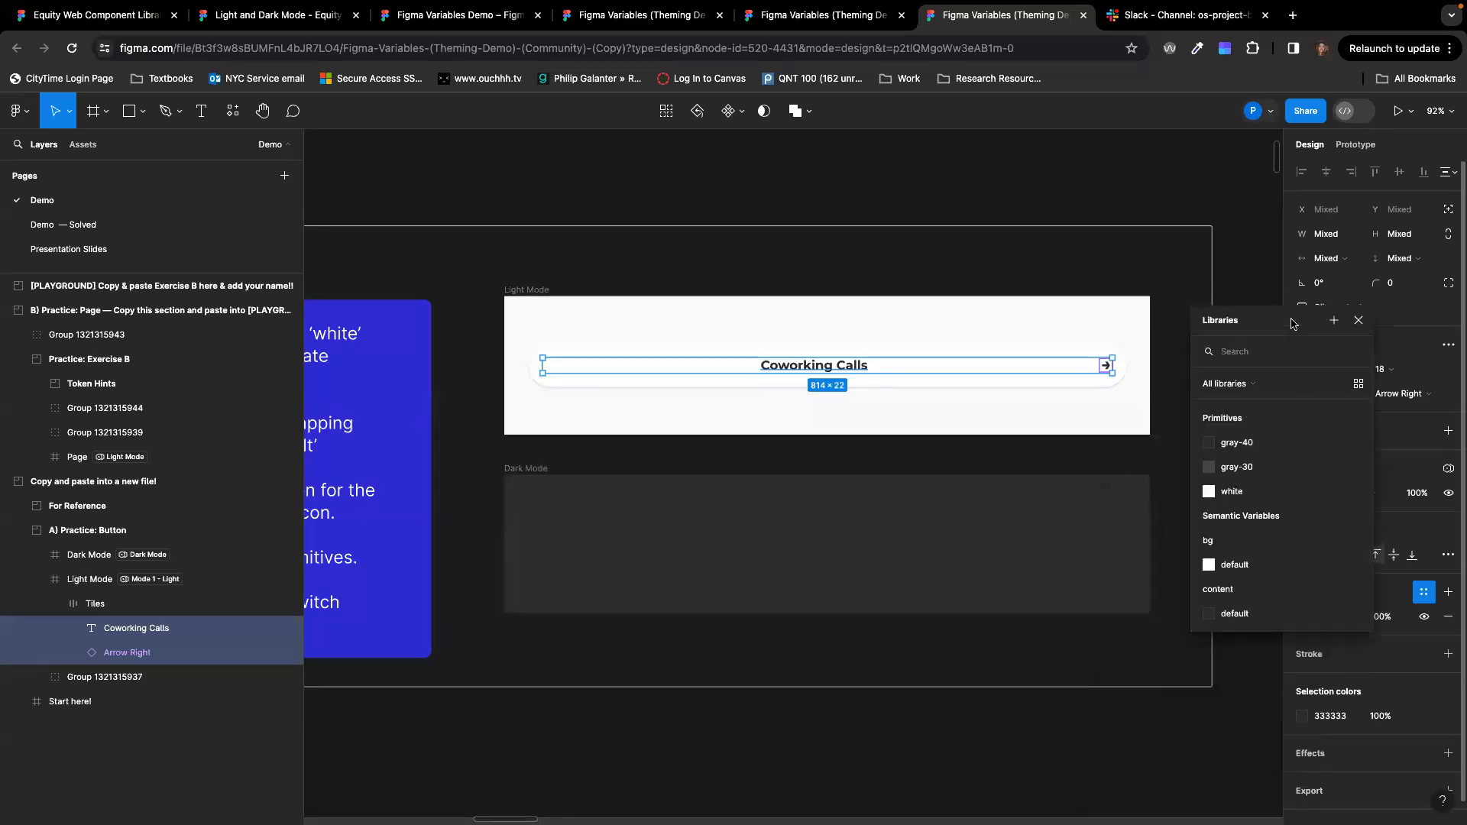
click(1233, 617)
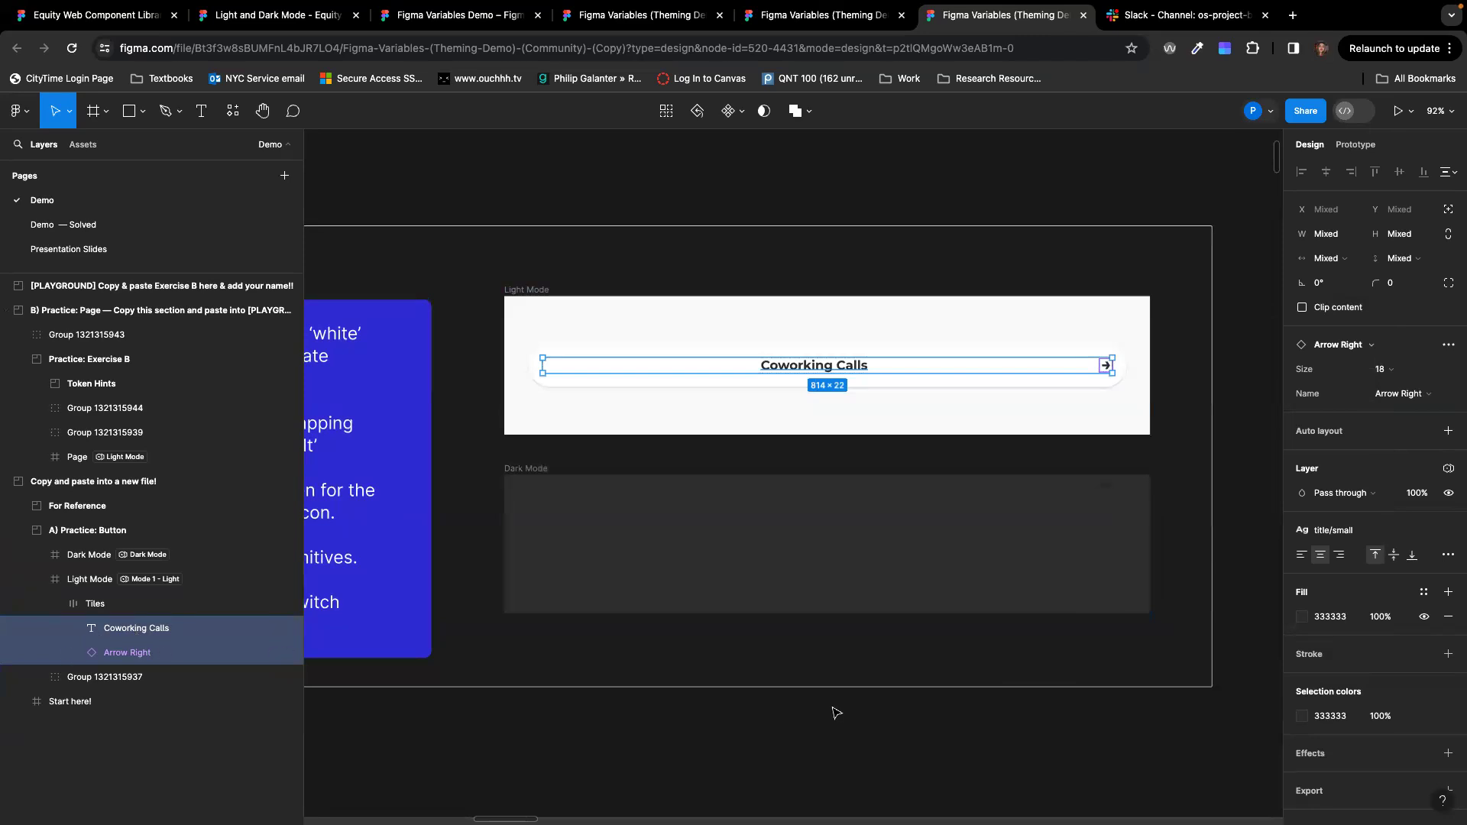
Step: Replace the shared 333333 selection colour with the content/default library variable
scroll(1328, 702, down, 1)
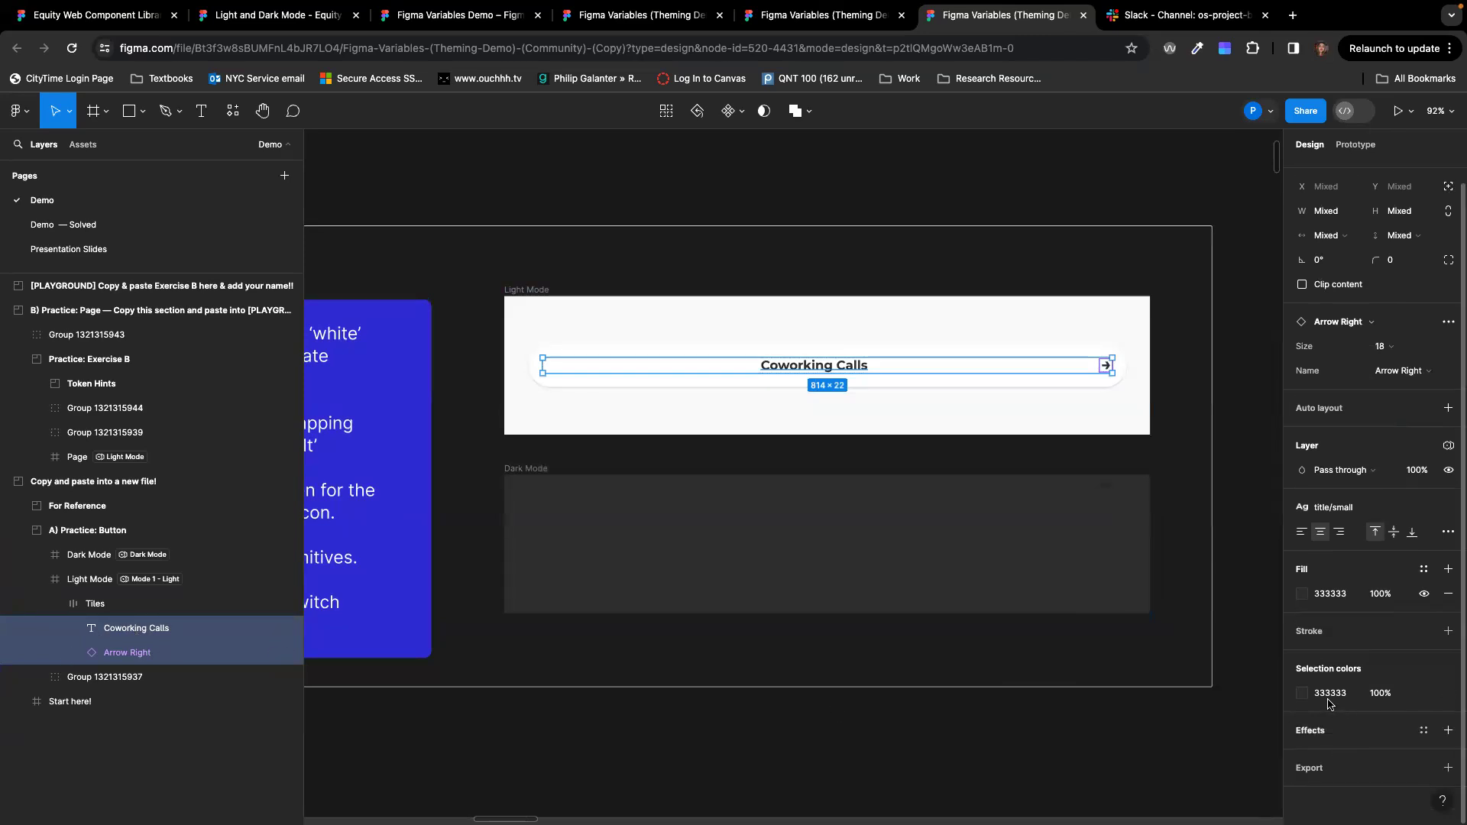
click(1302, 694)
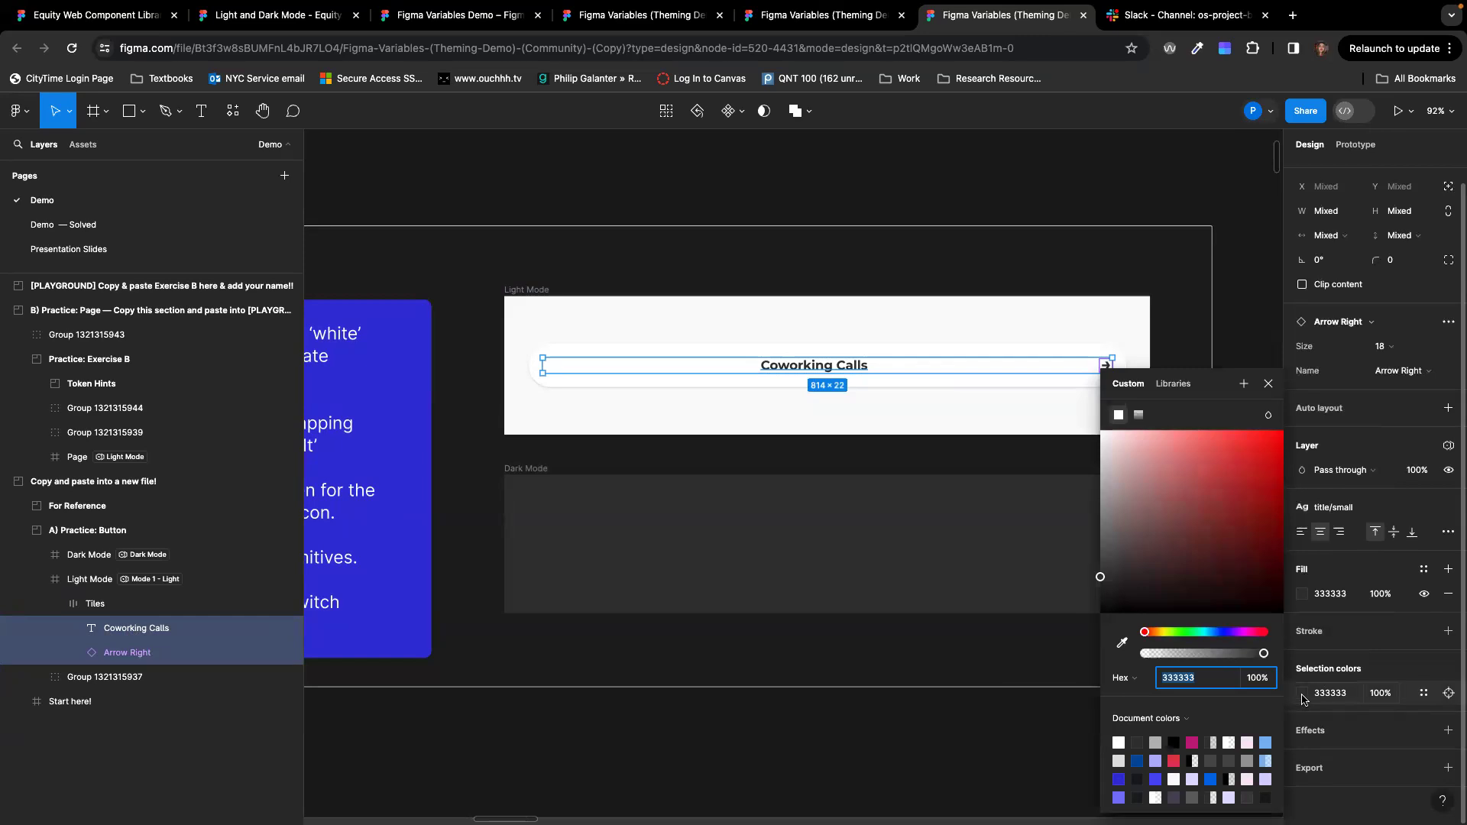
click(1423, 693)
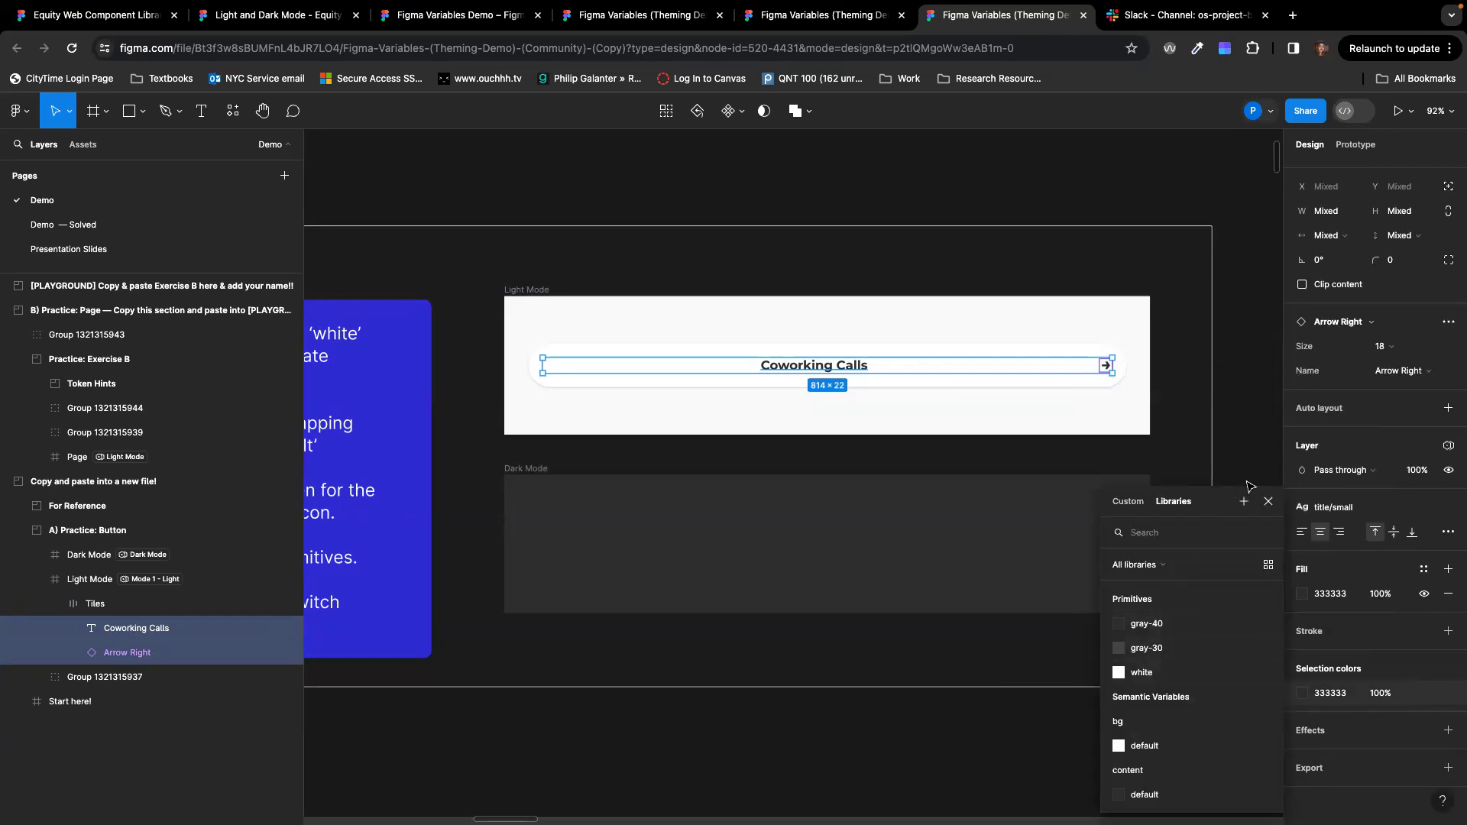
drag(1218, 498, 1287, 365)
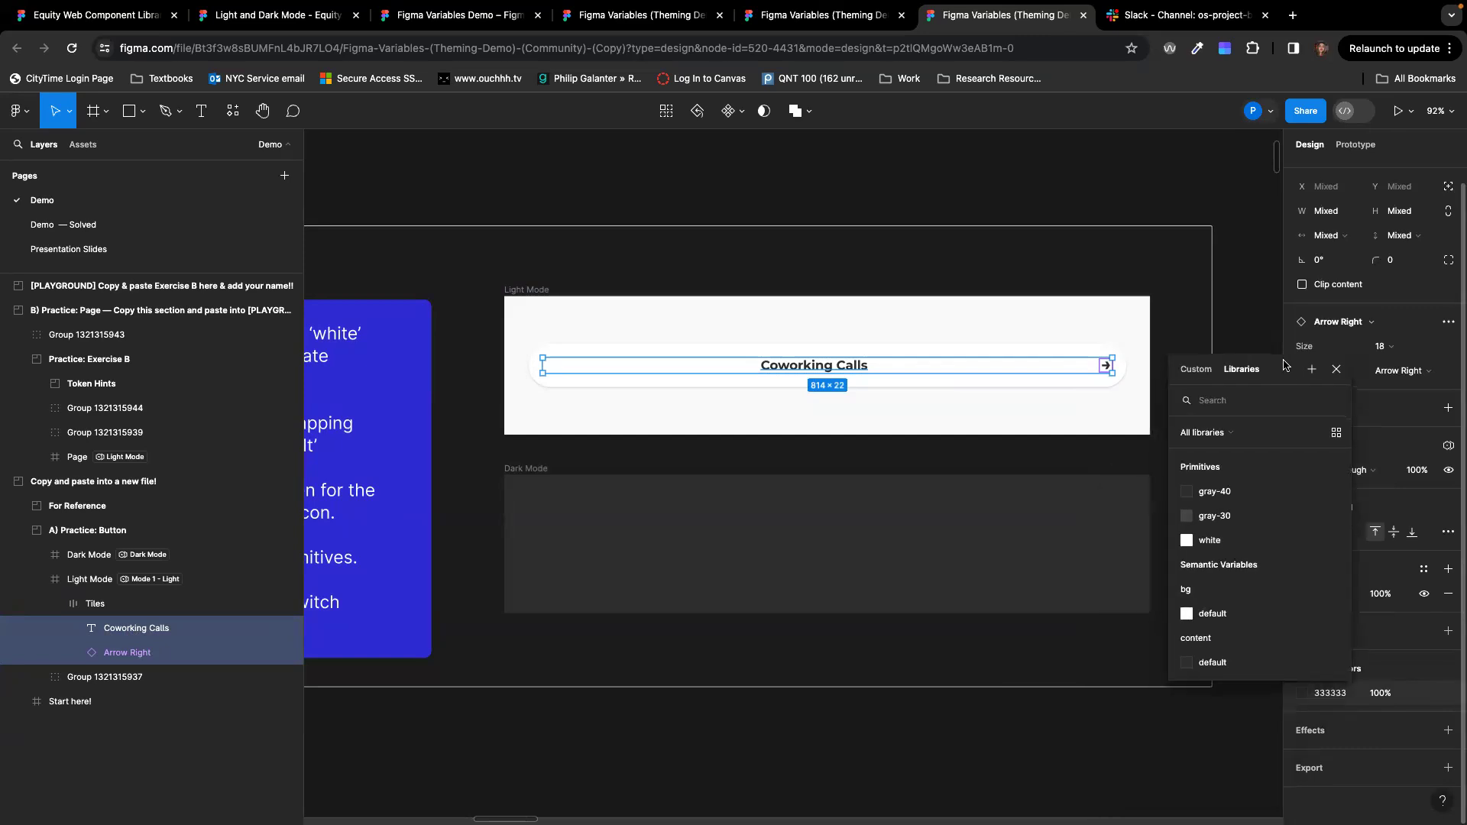
click(1212, 663)
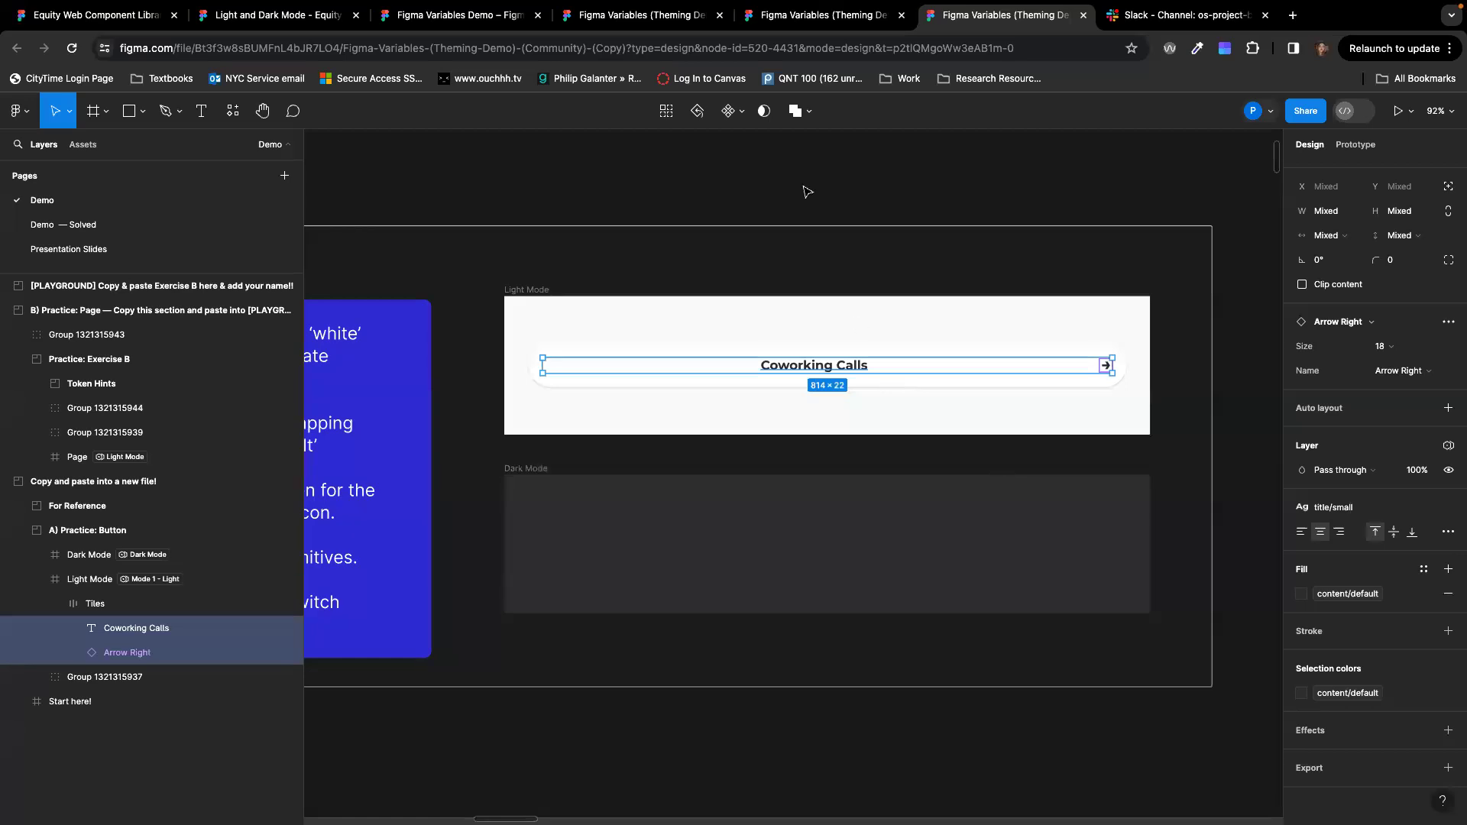
click(743, 193)
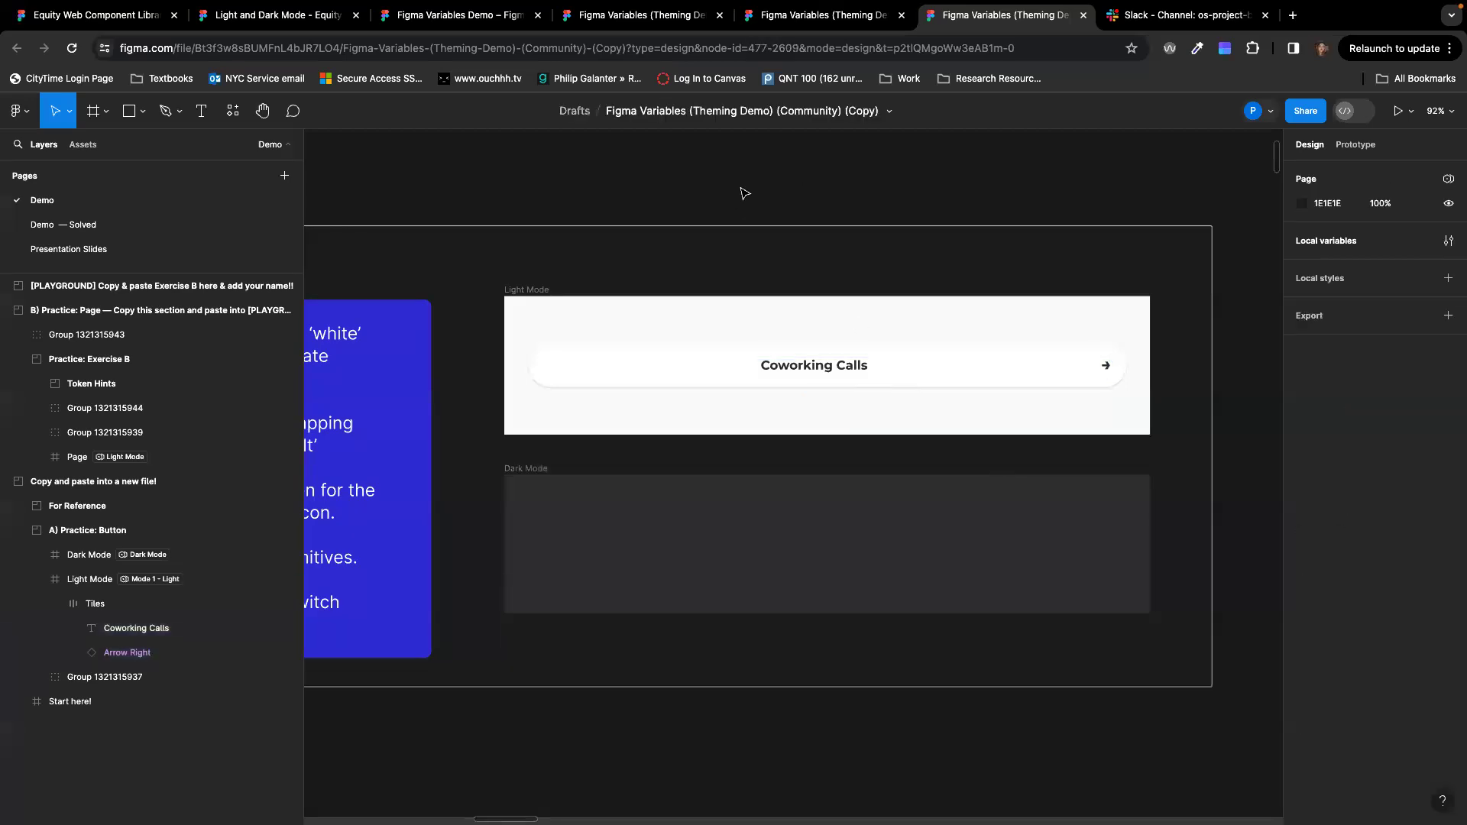
click(794, 371)
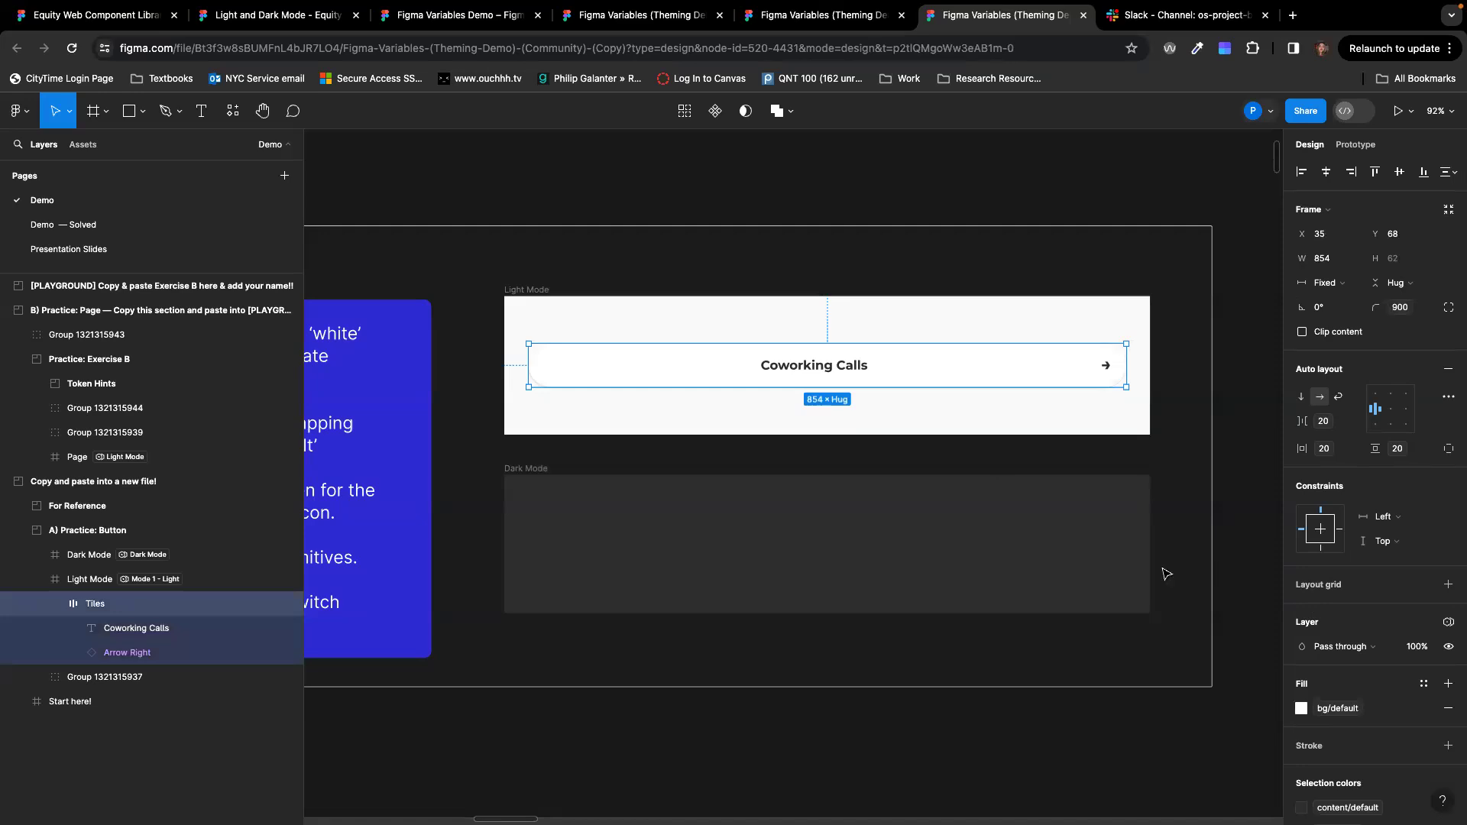
click(150, 653)
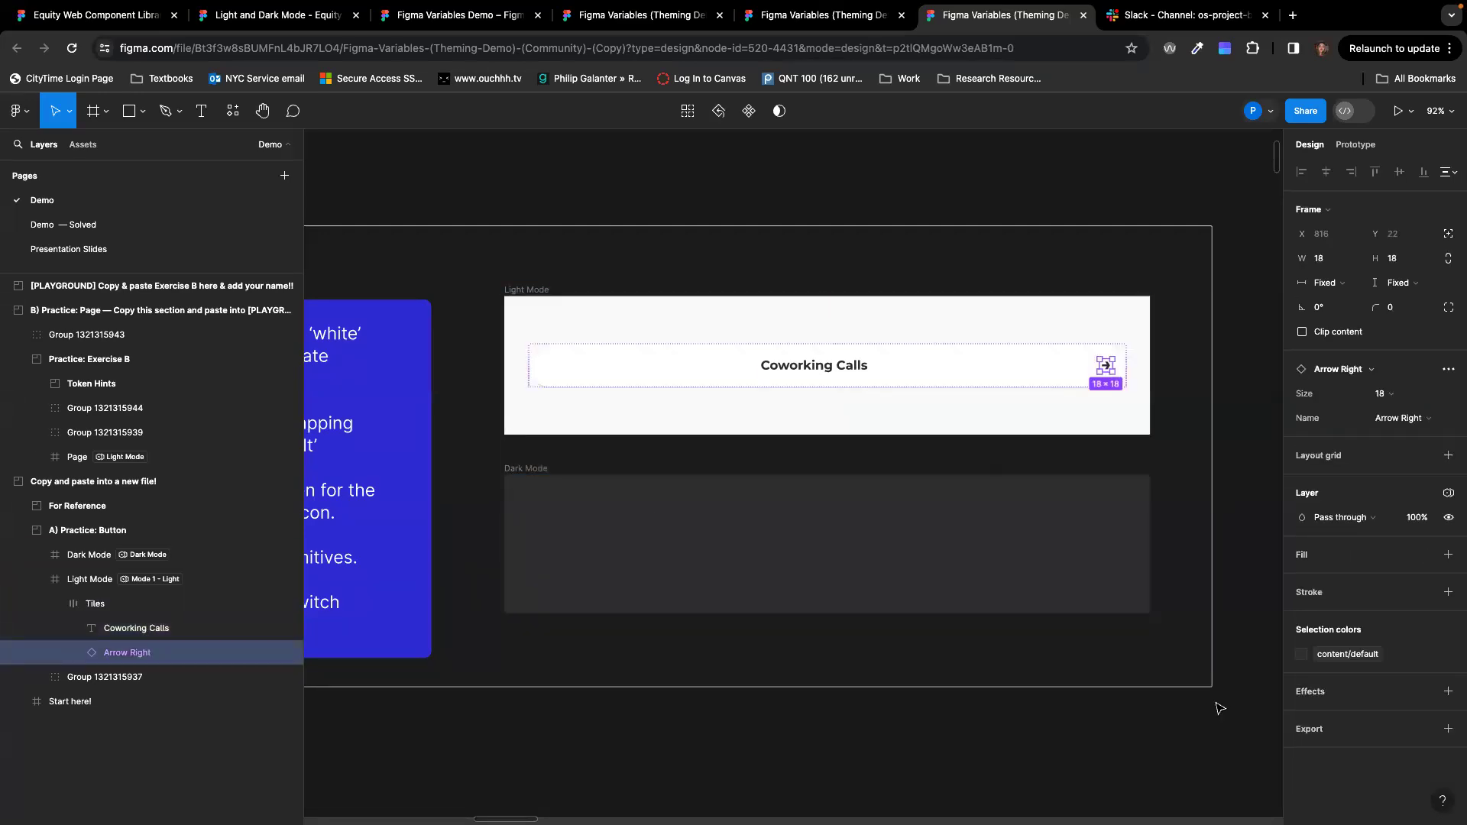
mouse_move(1315, 654)
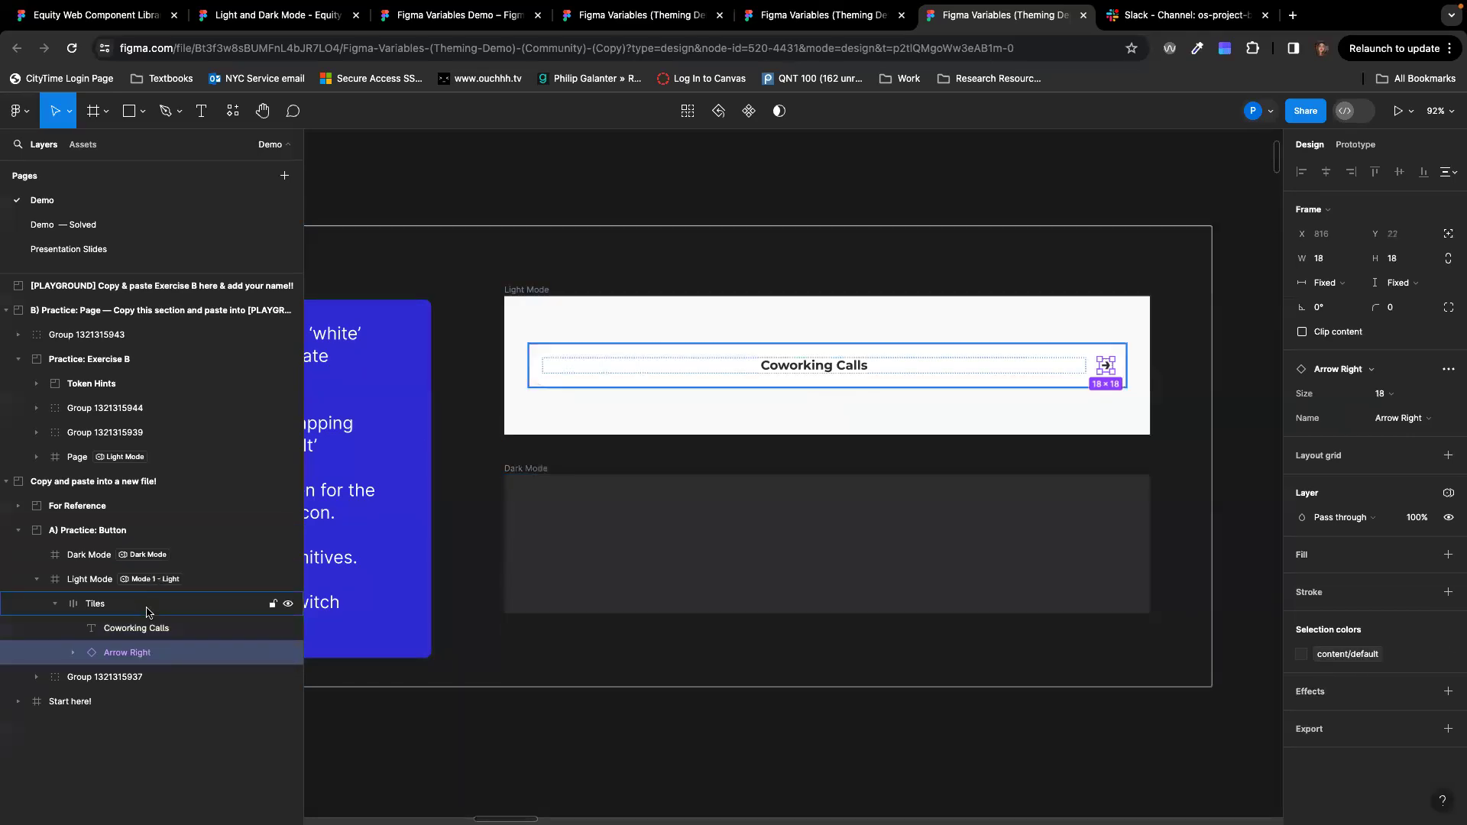
click(159, 634)
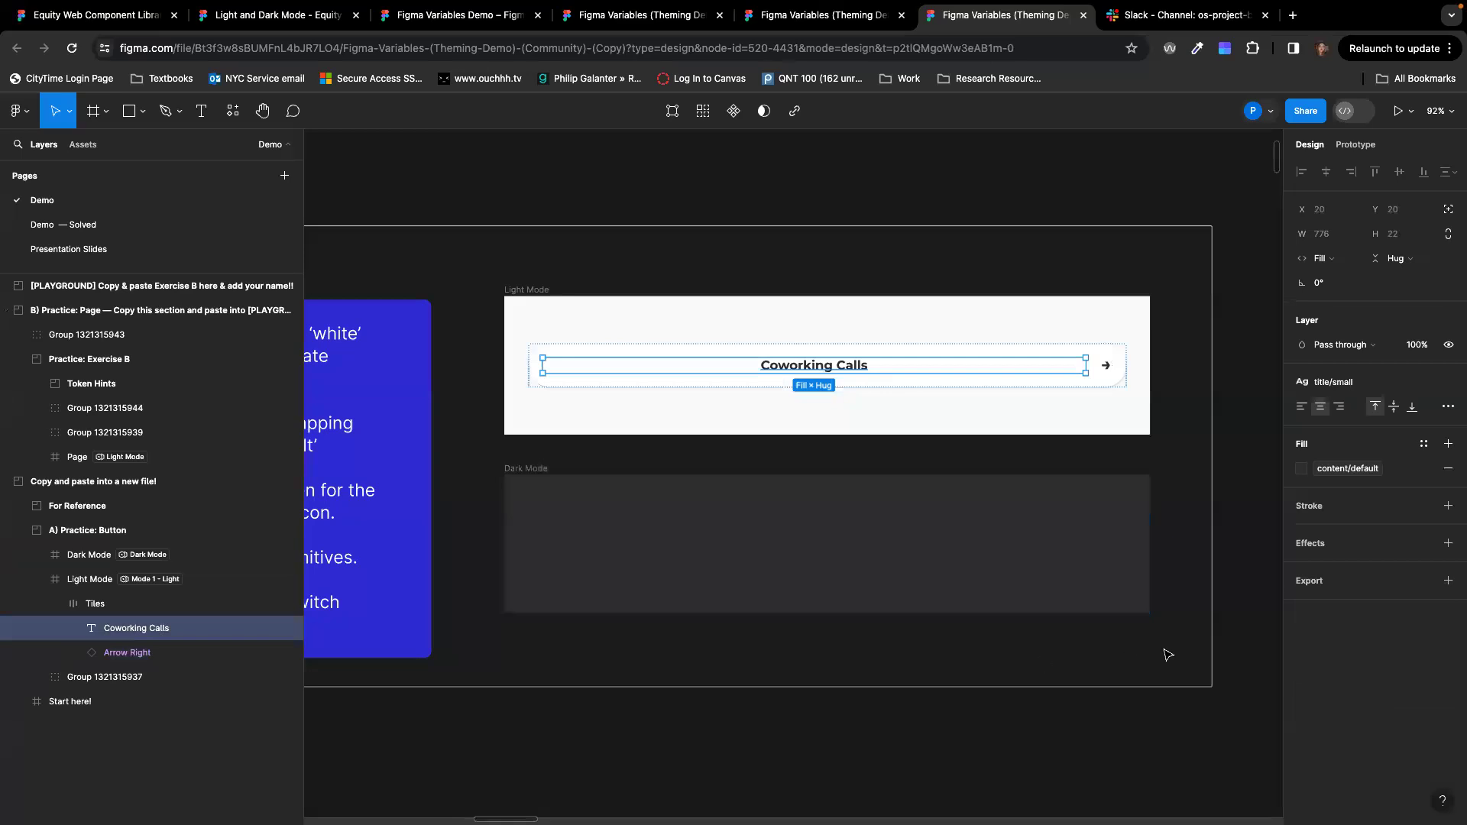
click(1198, 373)
click(1043, 365)
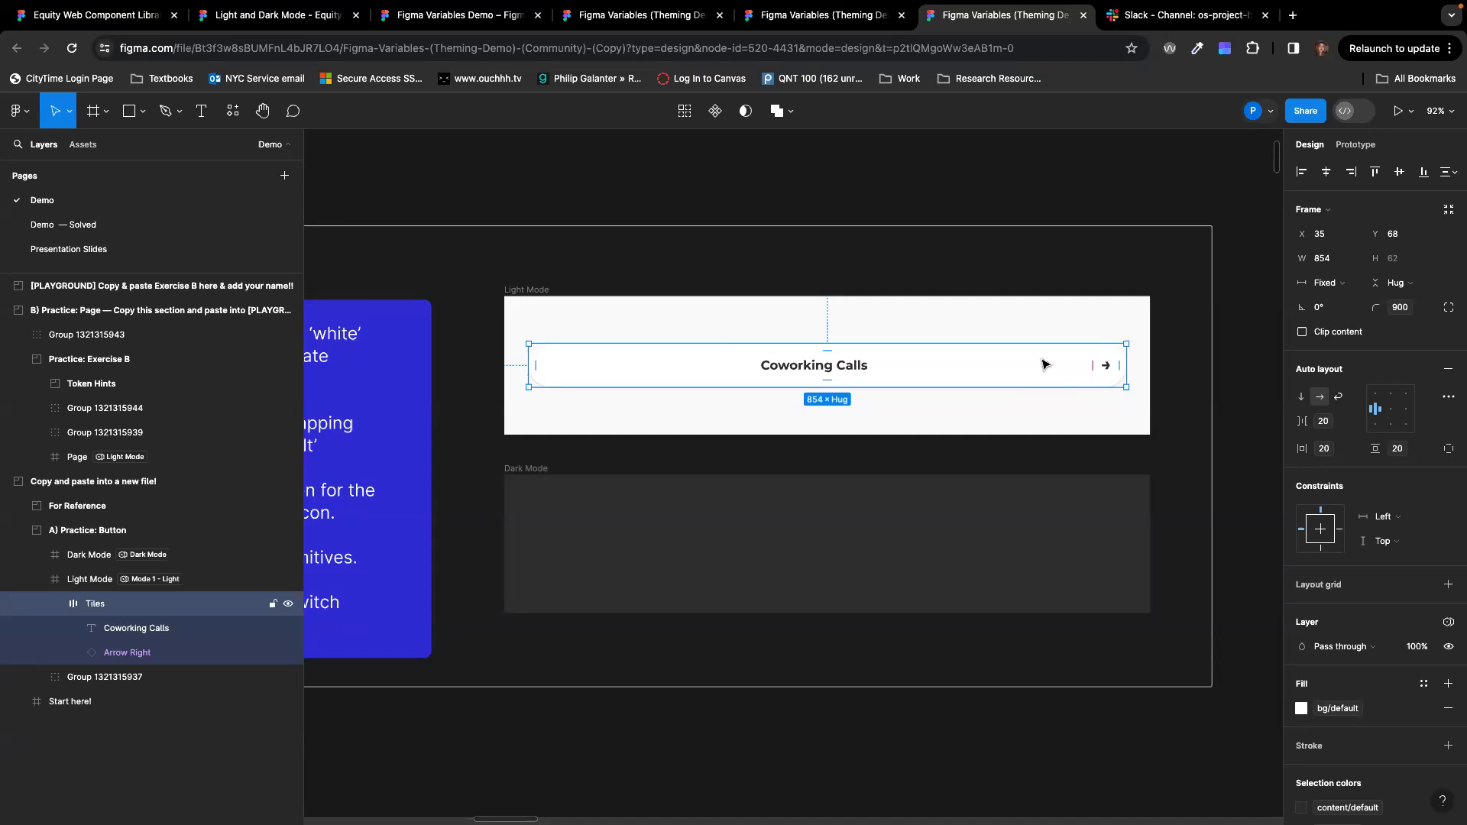
scroll(1044, 365, down, 10)
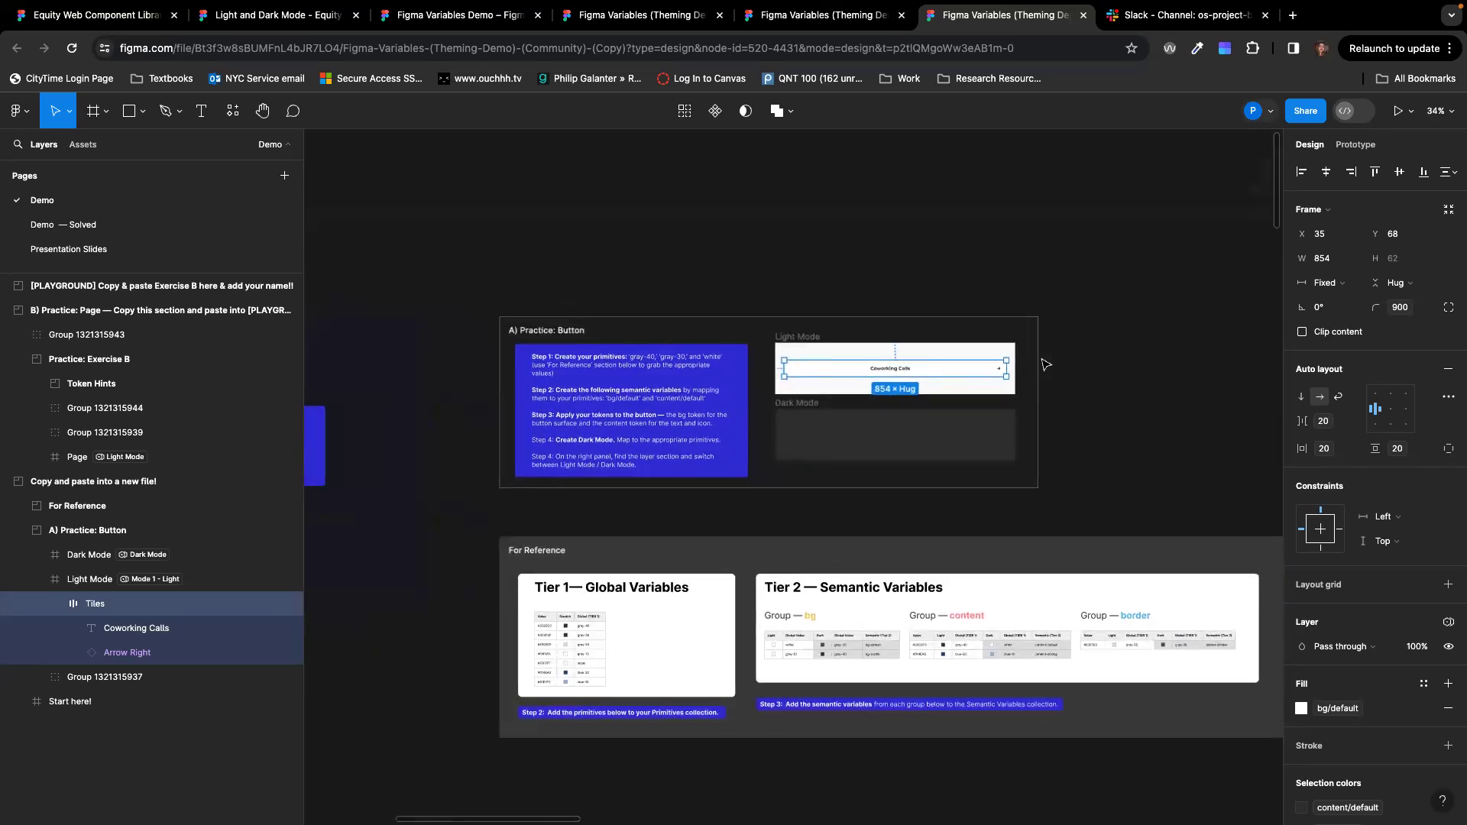
scroll(1045, 364, right, 10)
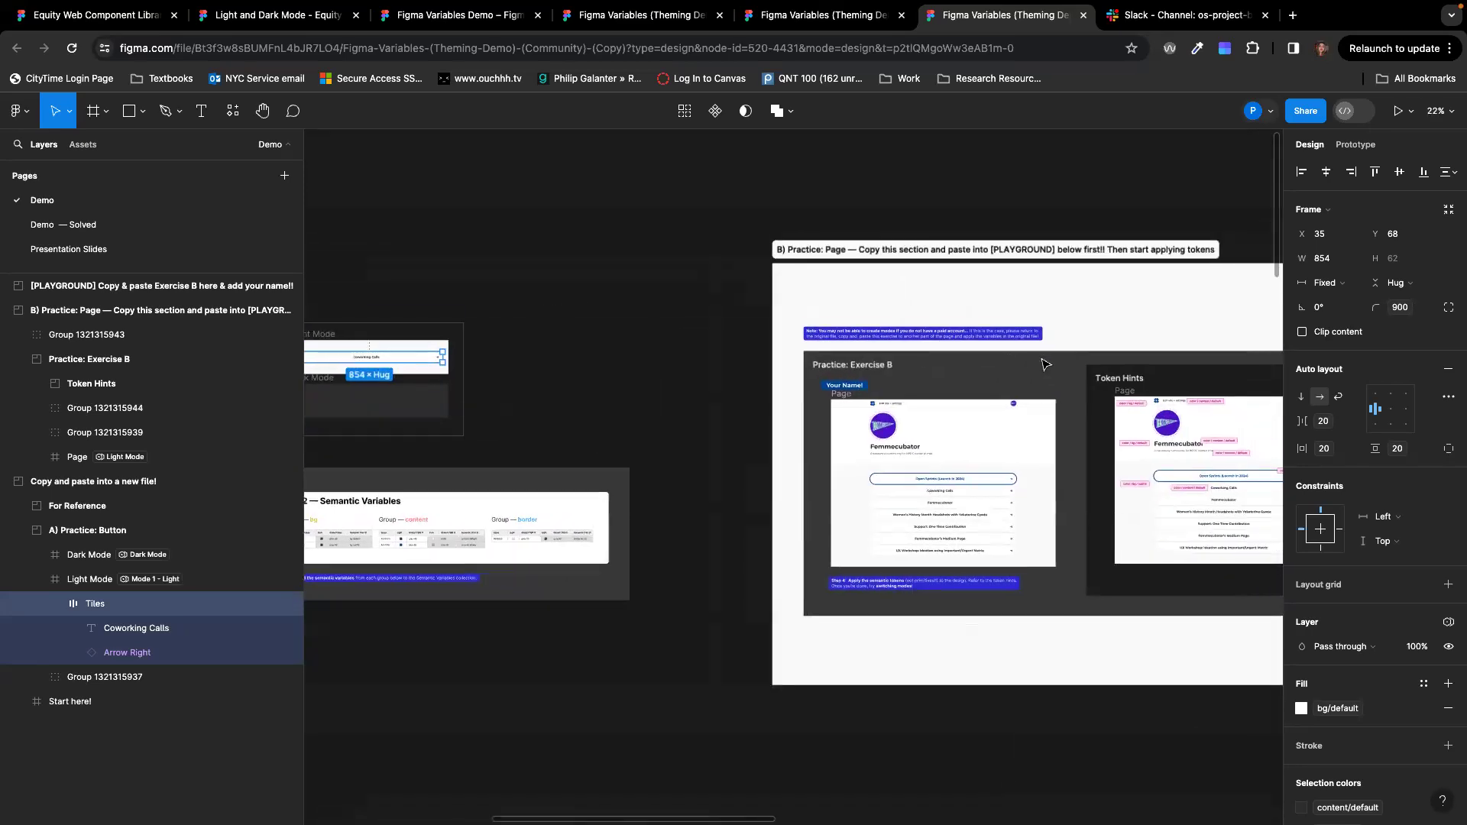
scroll(947, 466, left, 10)
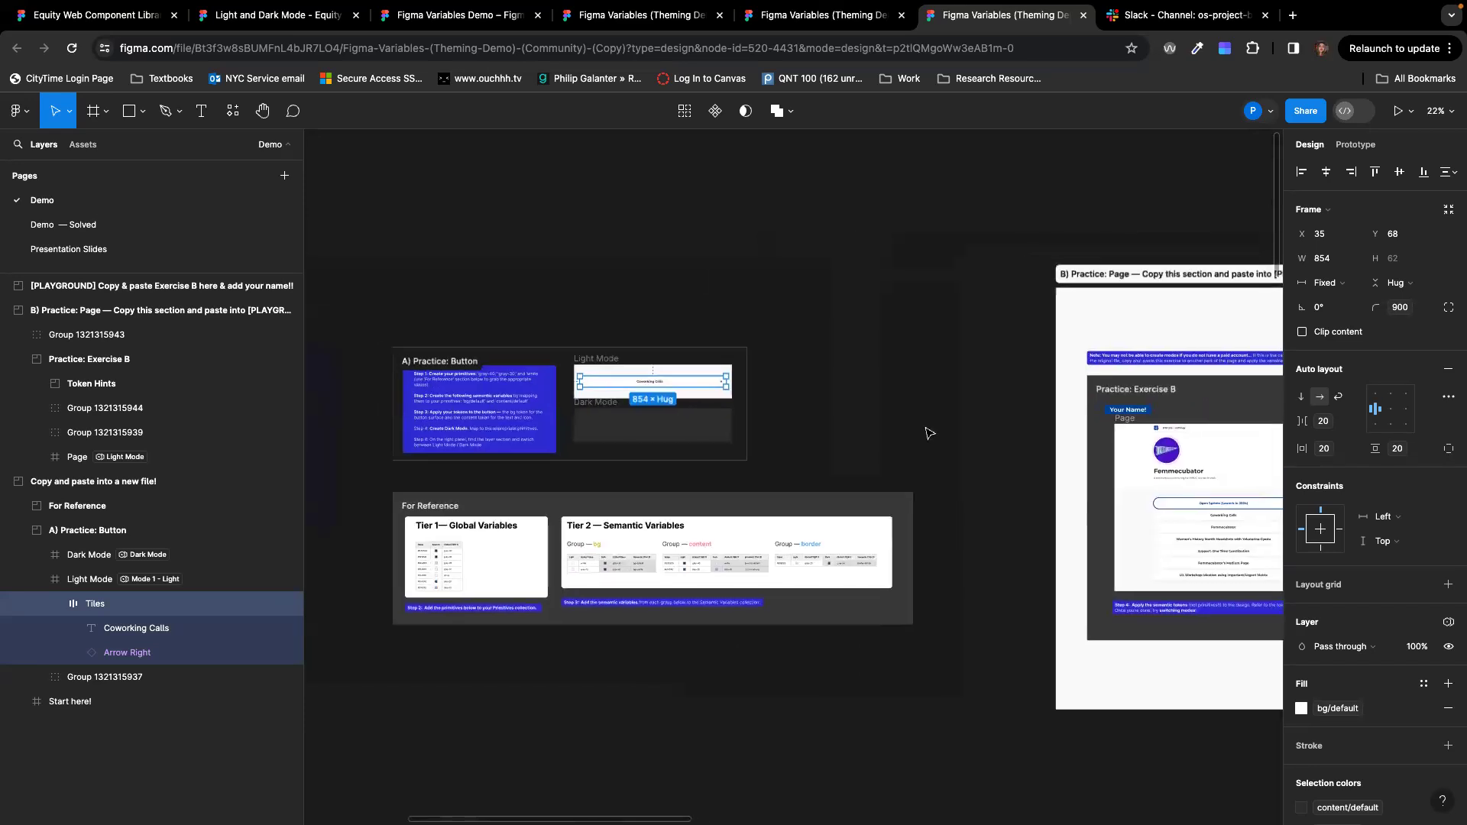
Step: Try adding a second Semantic Variables mode, dismiss the upgrade prompt, and go to the original Theming Demo file
scroll(929, 433, up, 5)
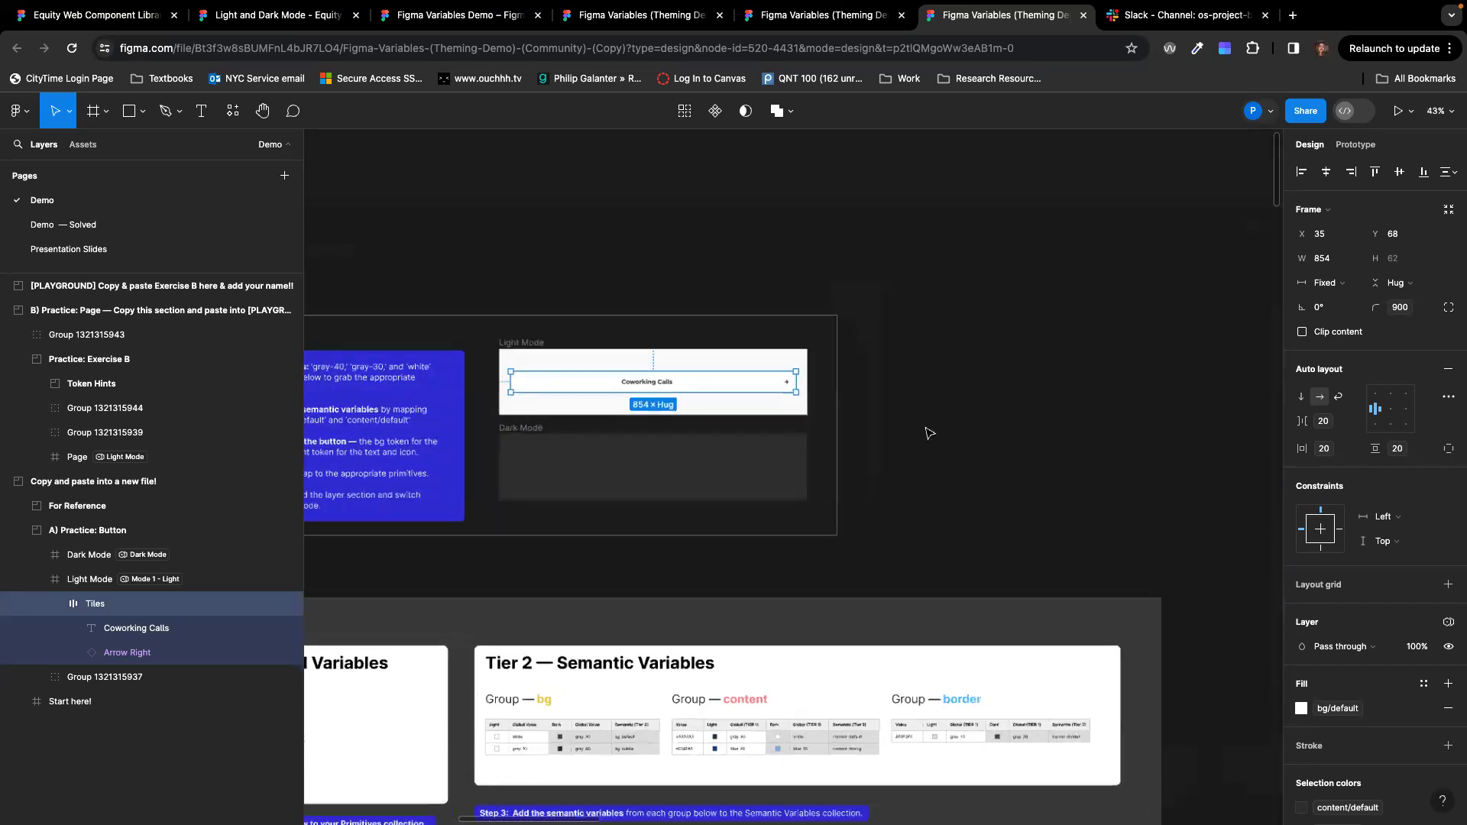
click(1035, 177)
click(1441, 240)
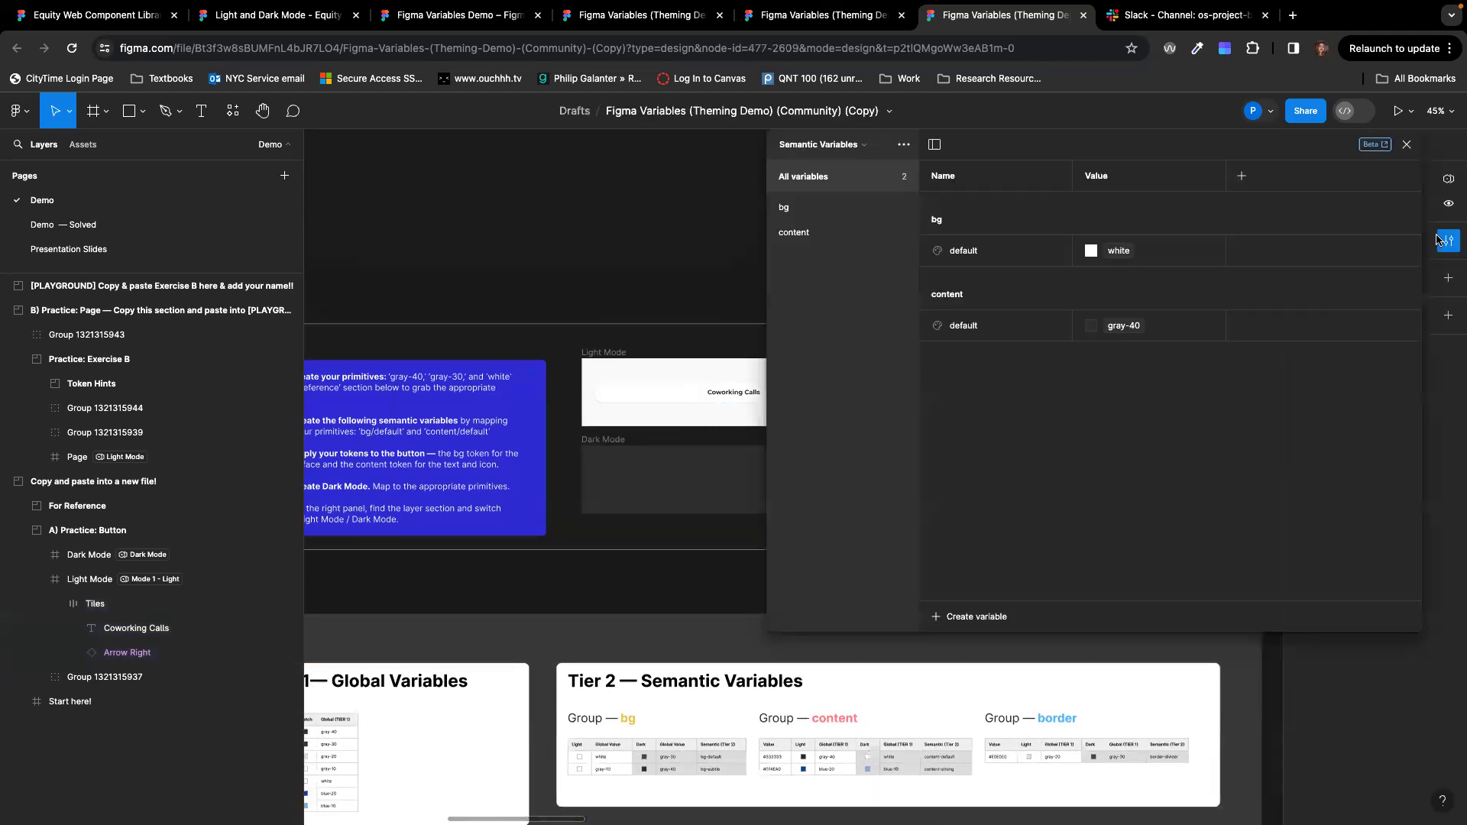
click(1245, 177)
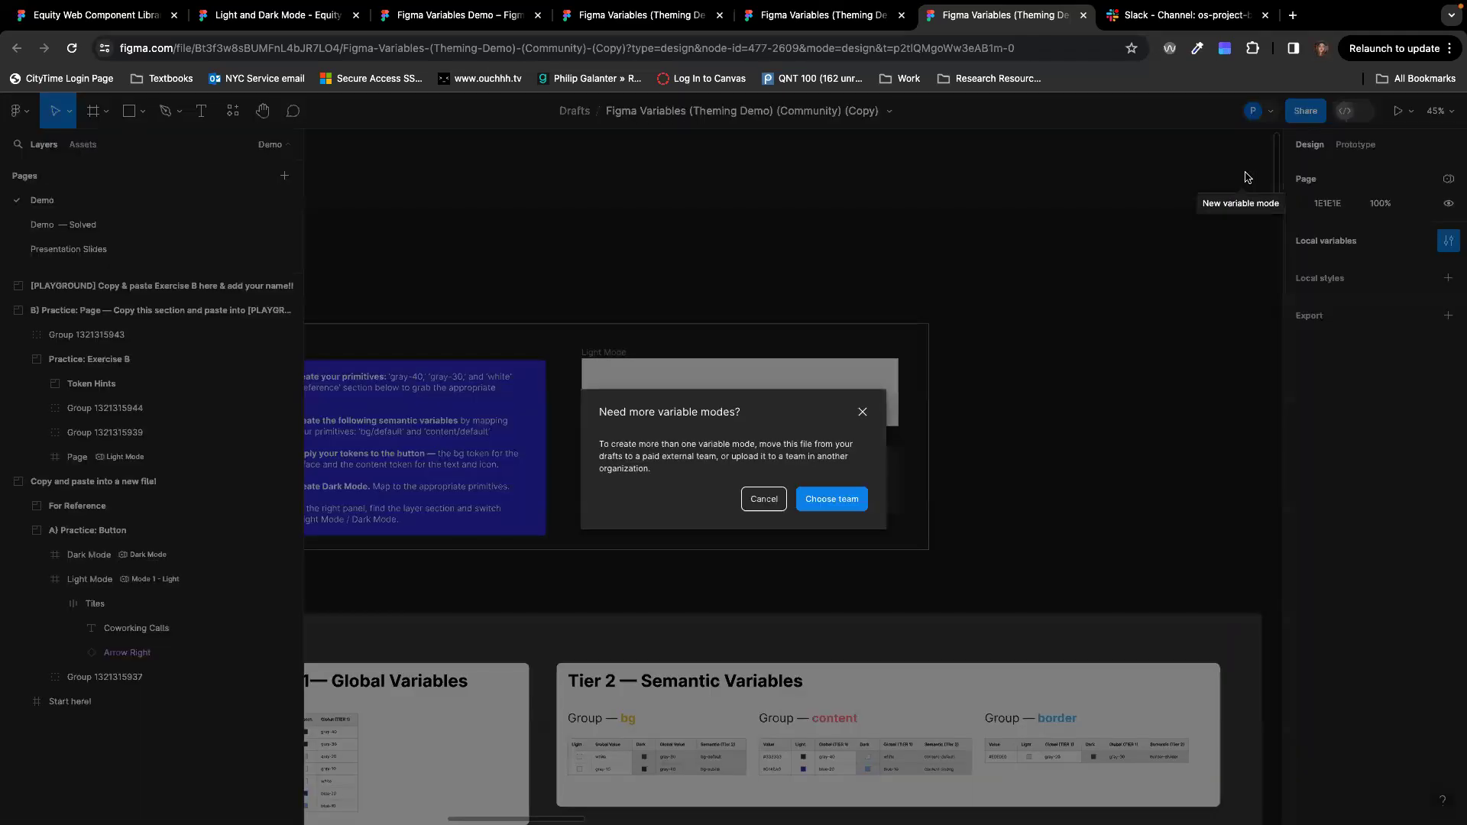
click(863, 414)
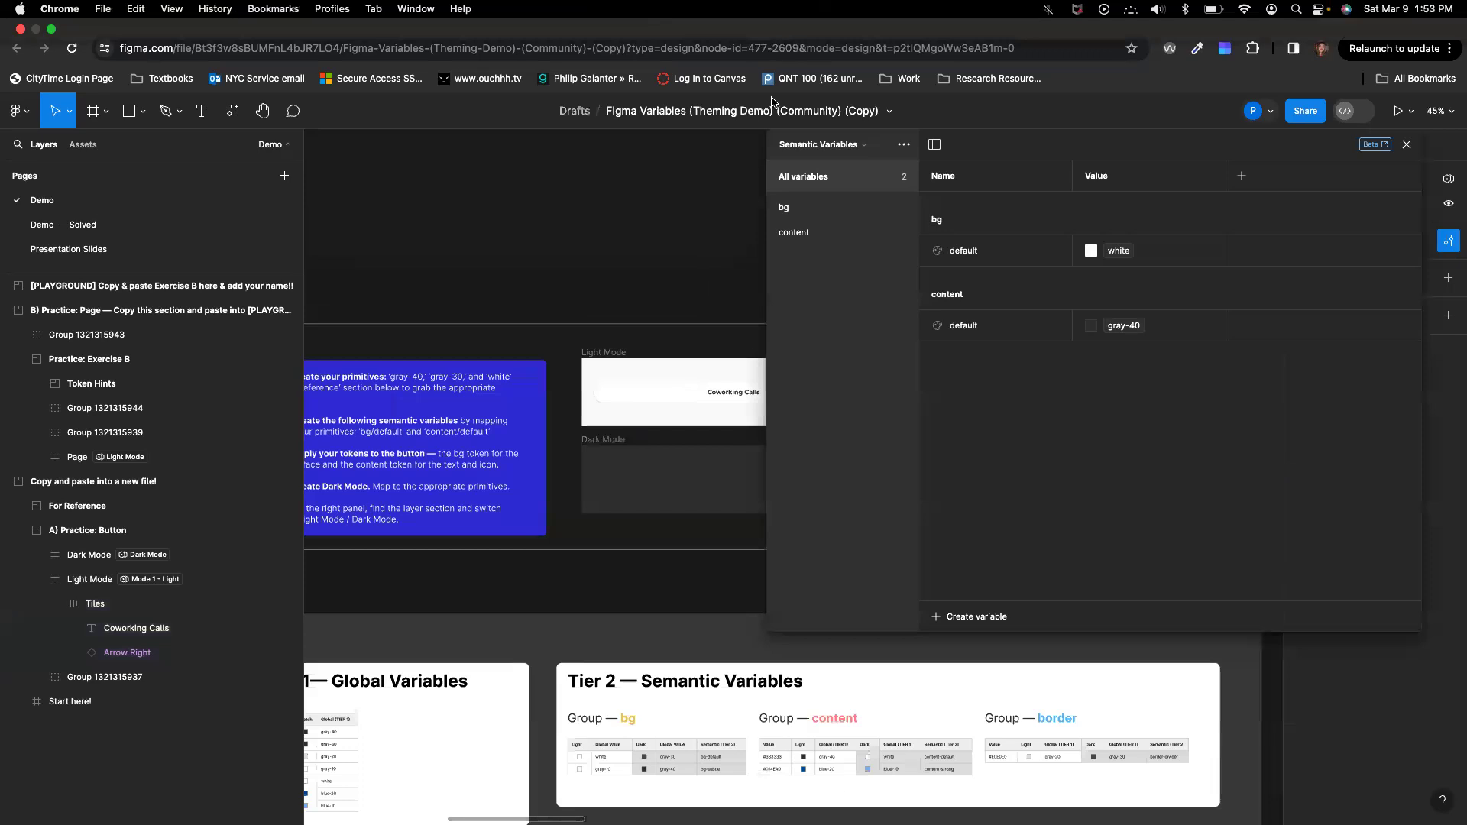
click(785, 24)
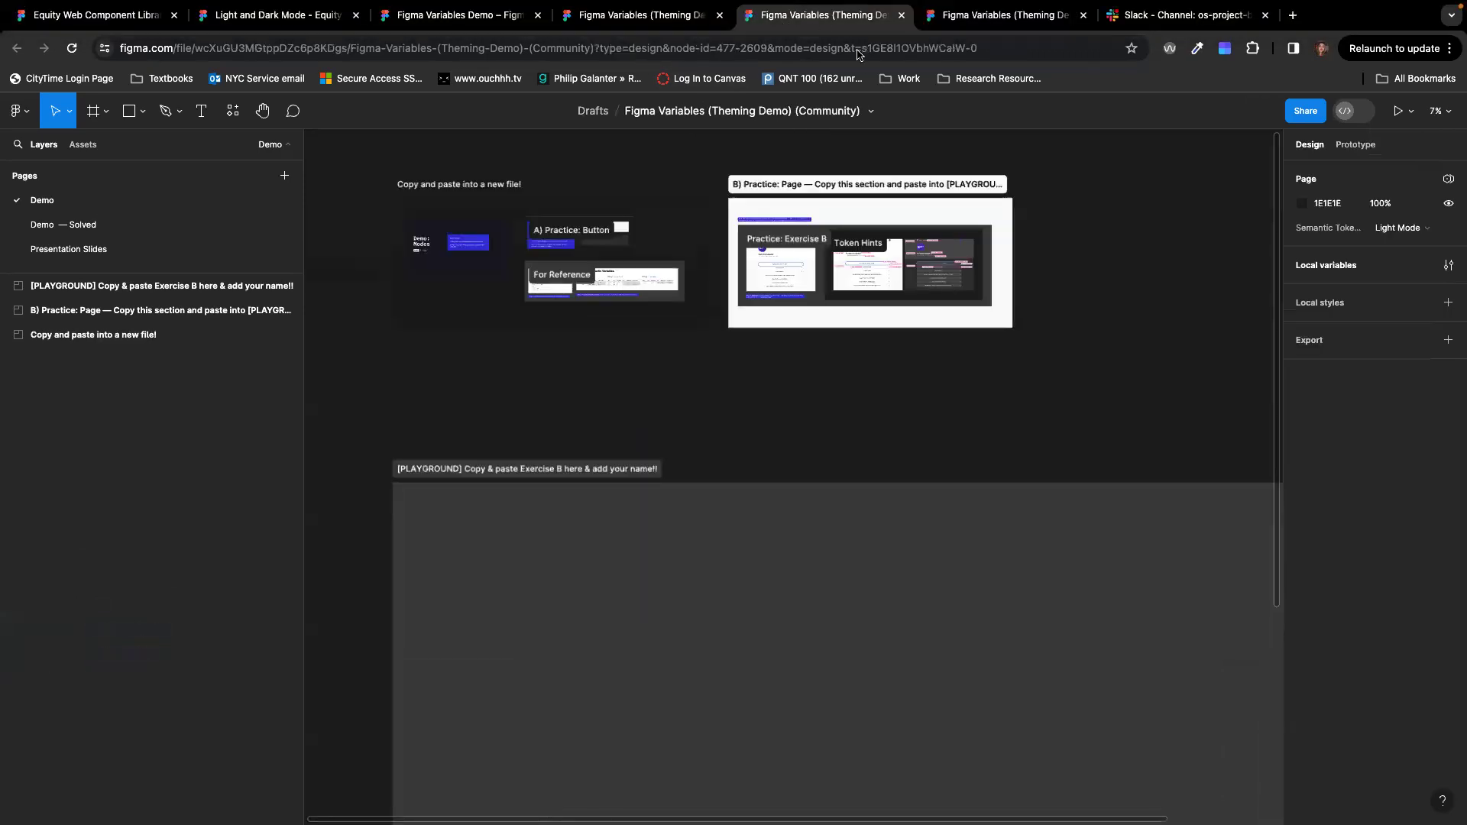
Step: Show the Semantic Tokens collection in local variables and scroll to its Dark Mode values
click(1447, 265)
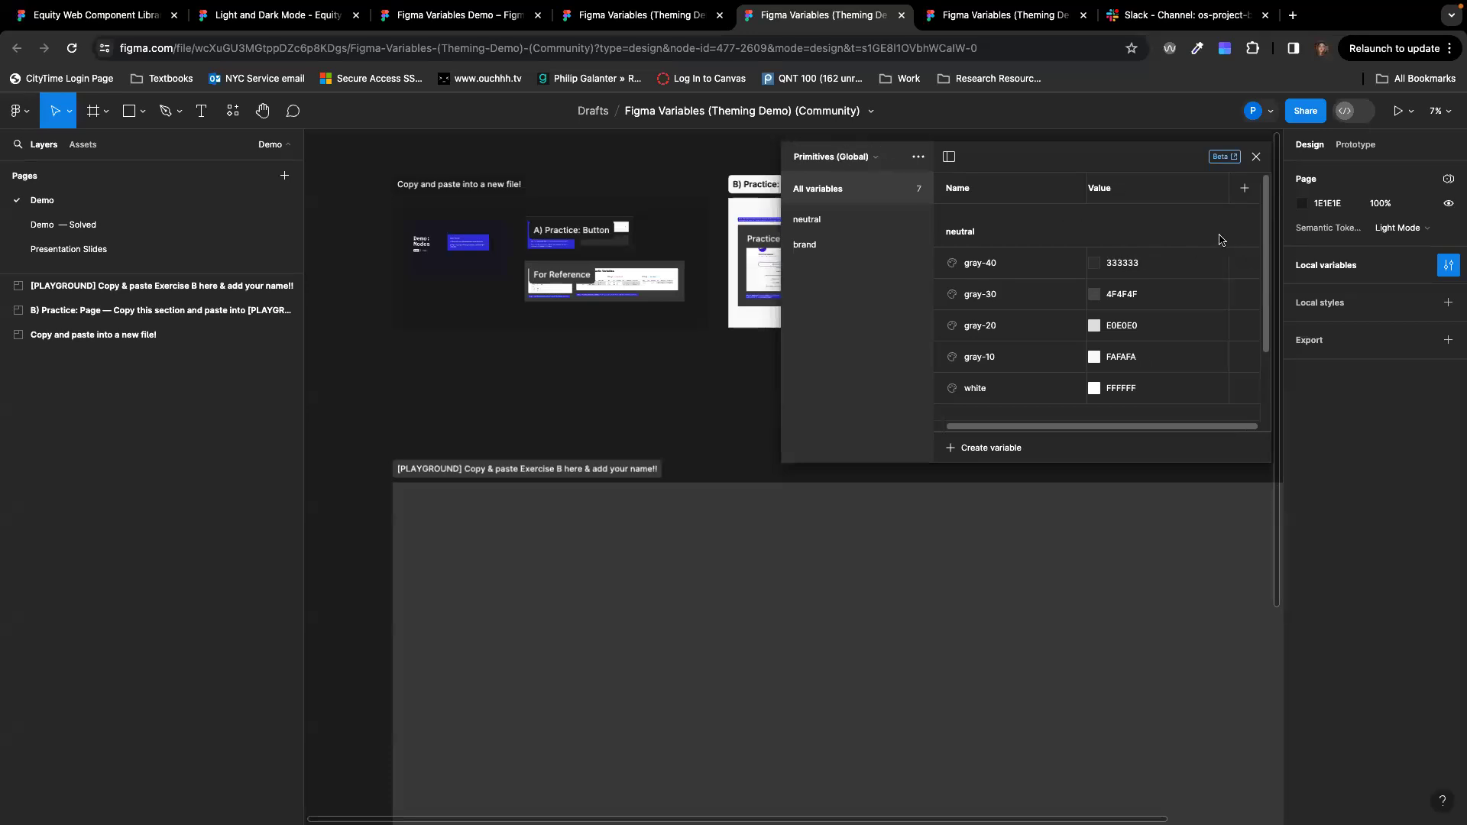
click(846, 154)
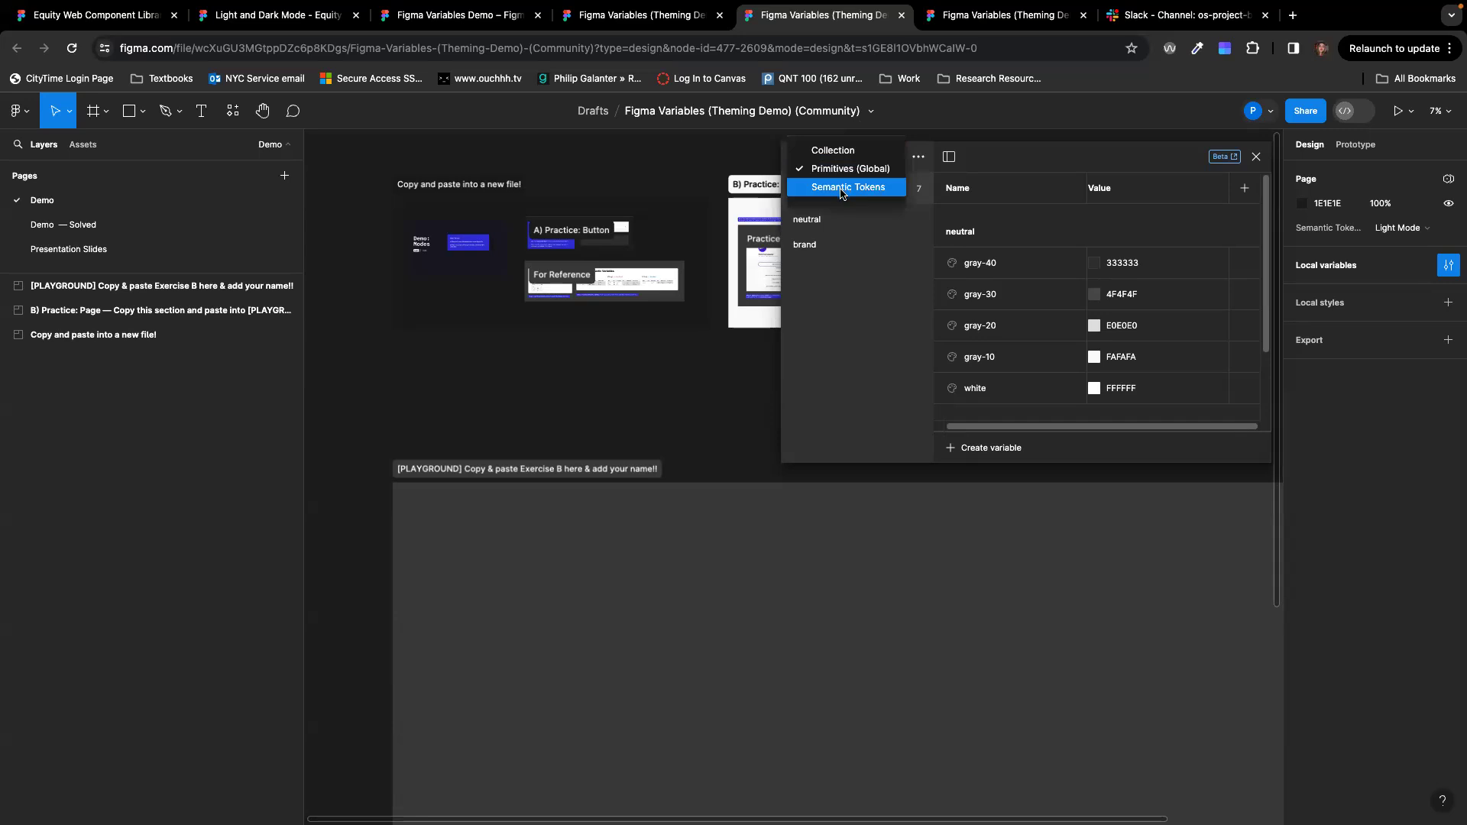
click(844, 193)
scroll(1194, 215, right, 3)
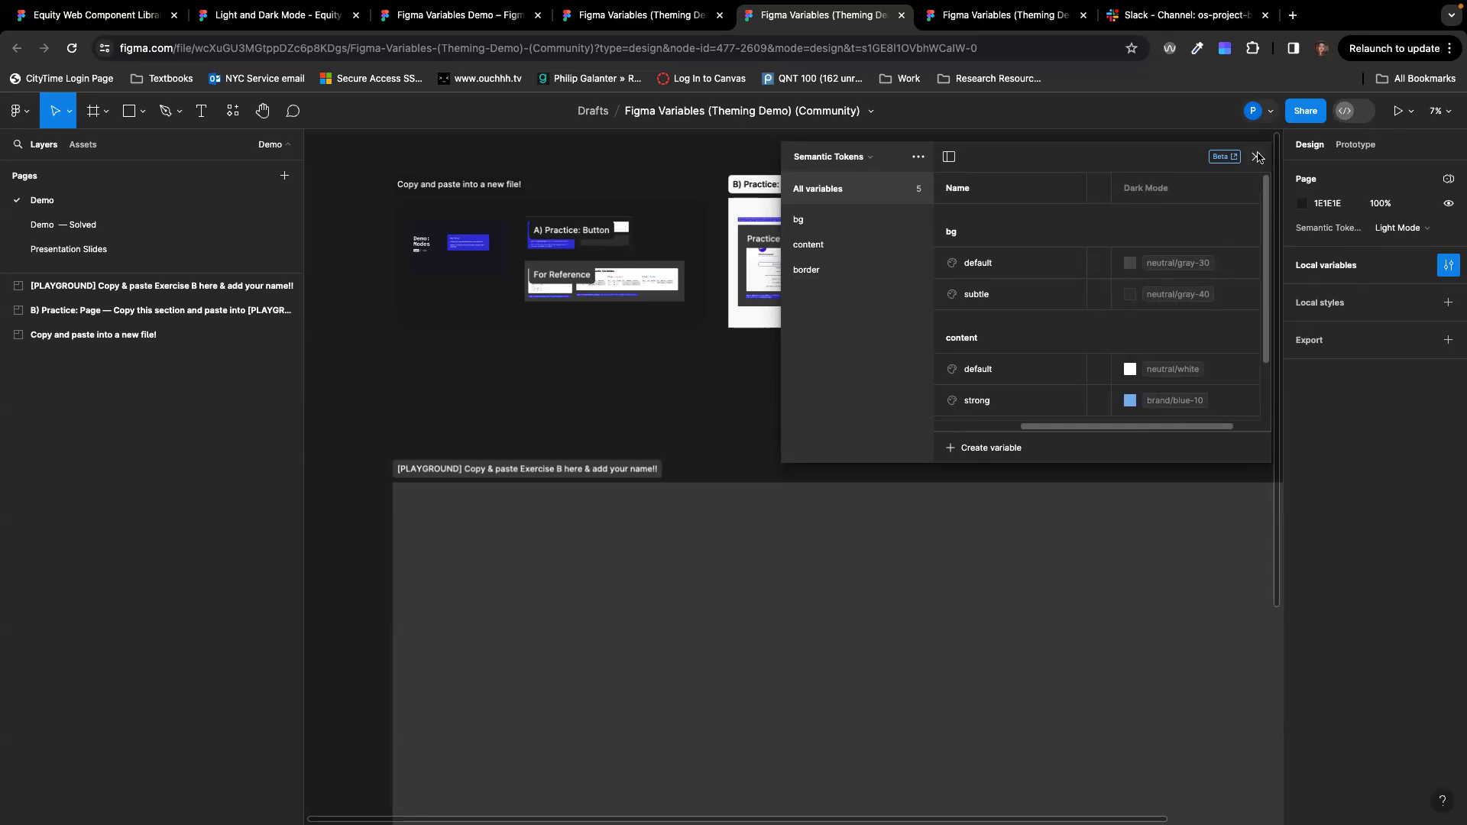
Step: Close the variables panel and zoom to the A) Practice: Button section and Tier 1/Tier 2 tables
click(1258, 157)
scroll(810, 214, up, 5)
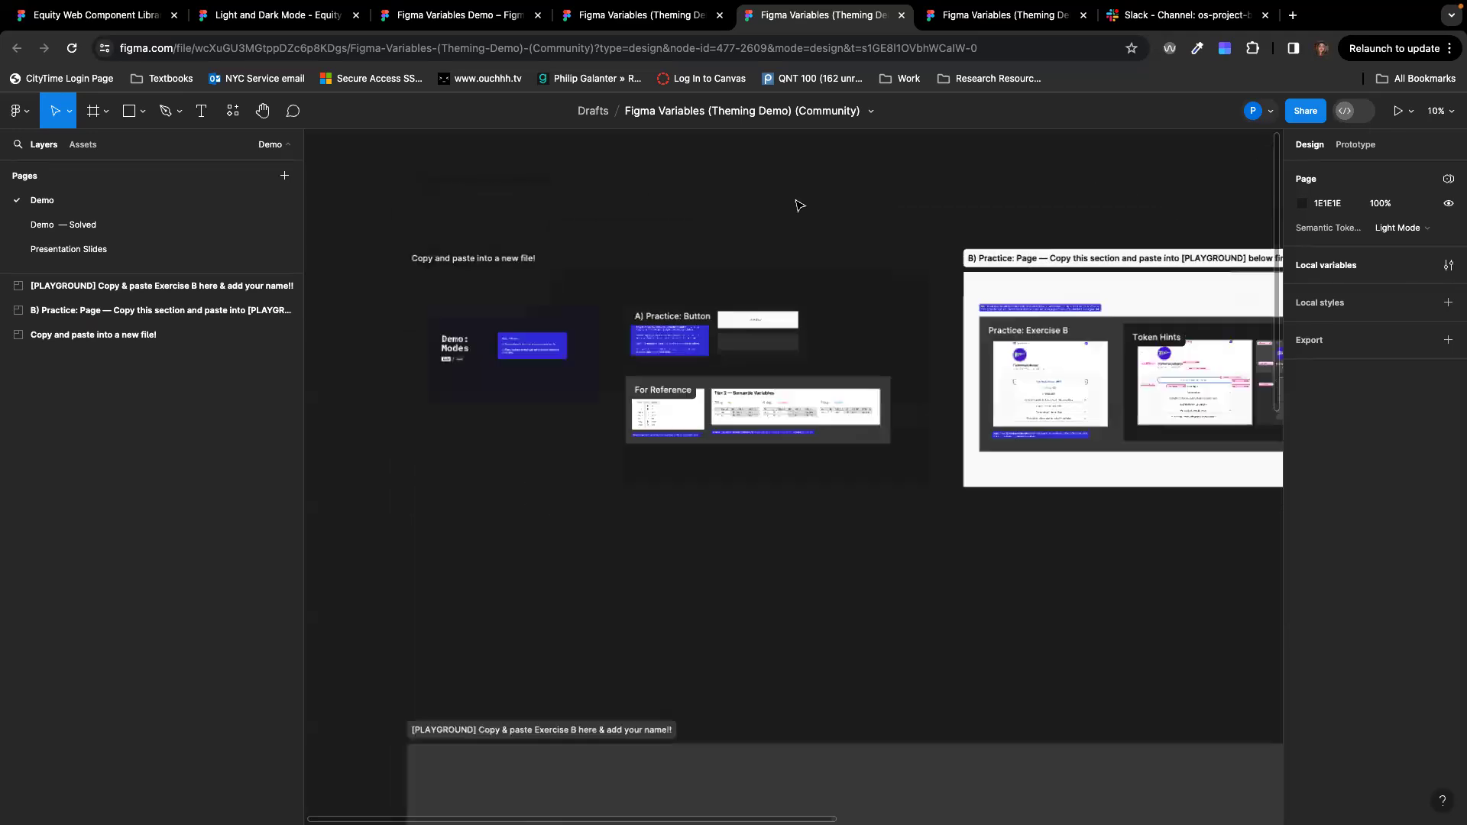
scroll(797, 207, up, 8)
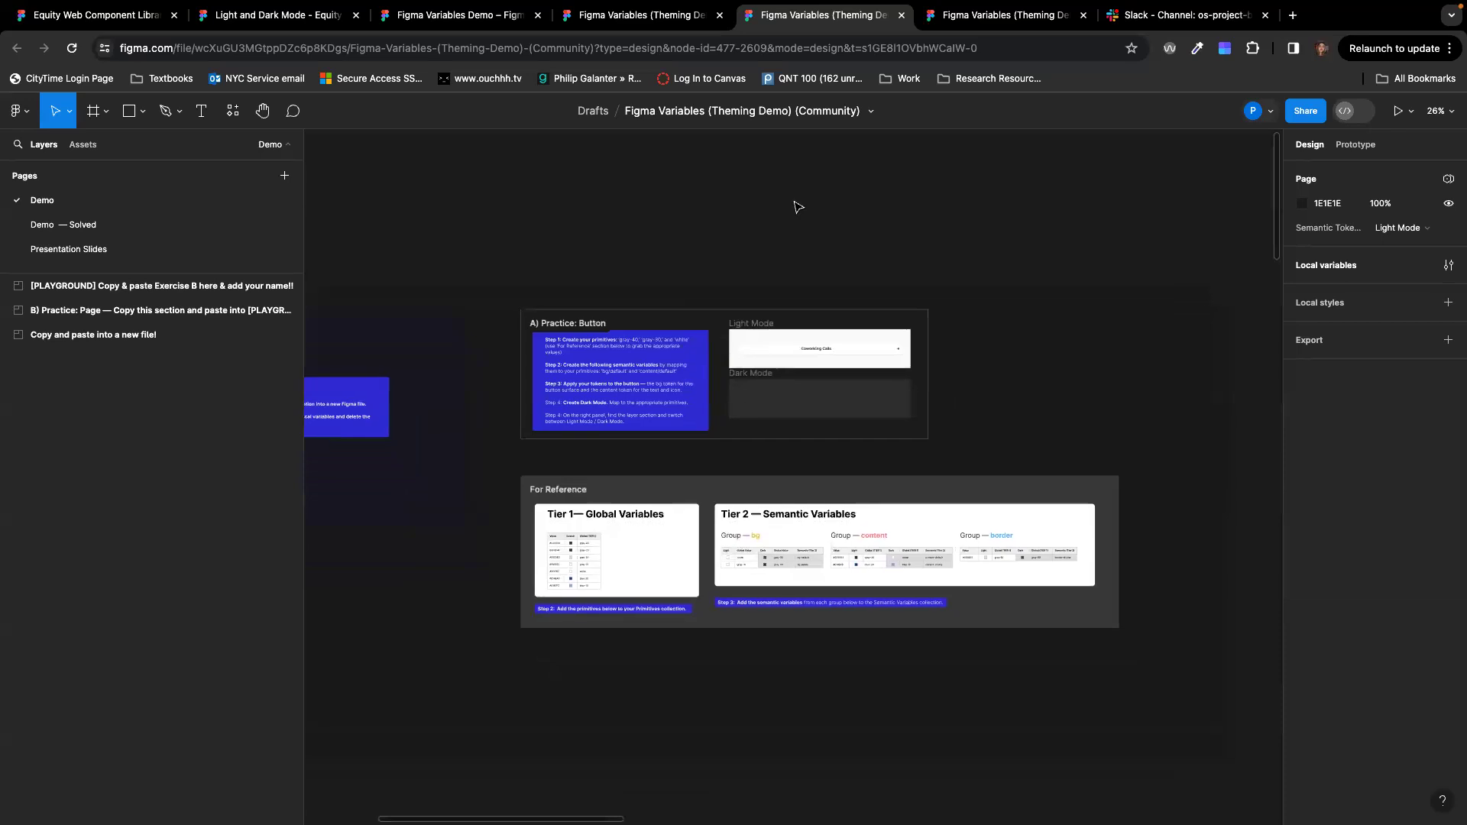
scroll(796, 207, up, 3)
Step: Drag the Coworking Calls button into the Dark Mode frame, then back into Light Mode
click(841, 423)
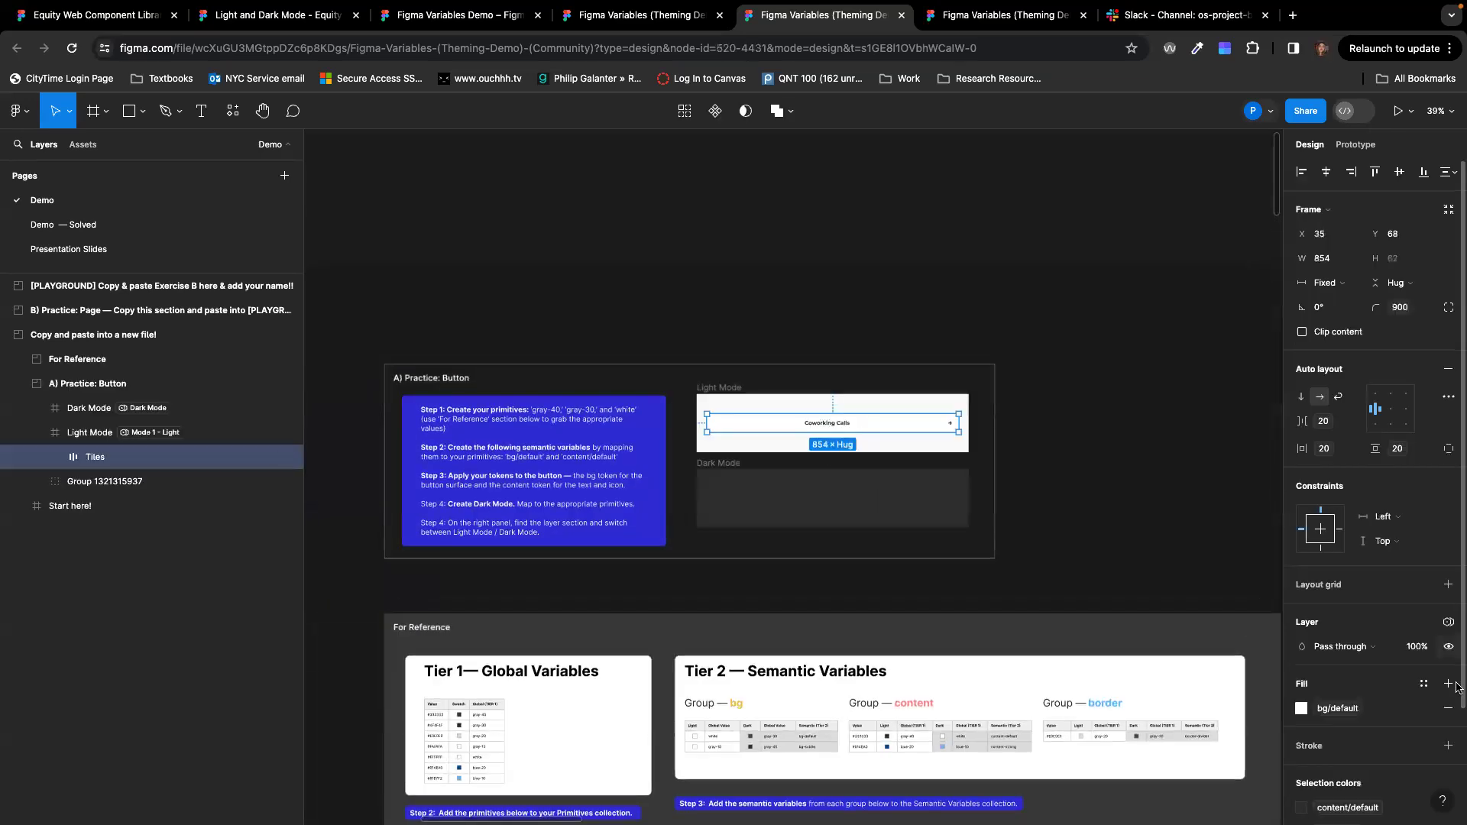
scroll(1377, 732, down, 3)
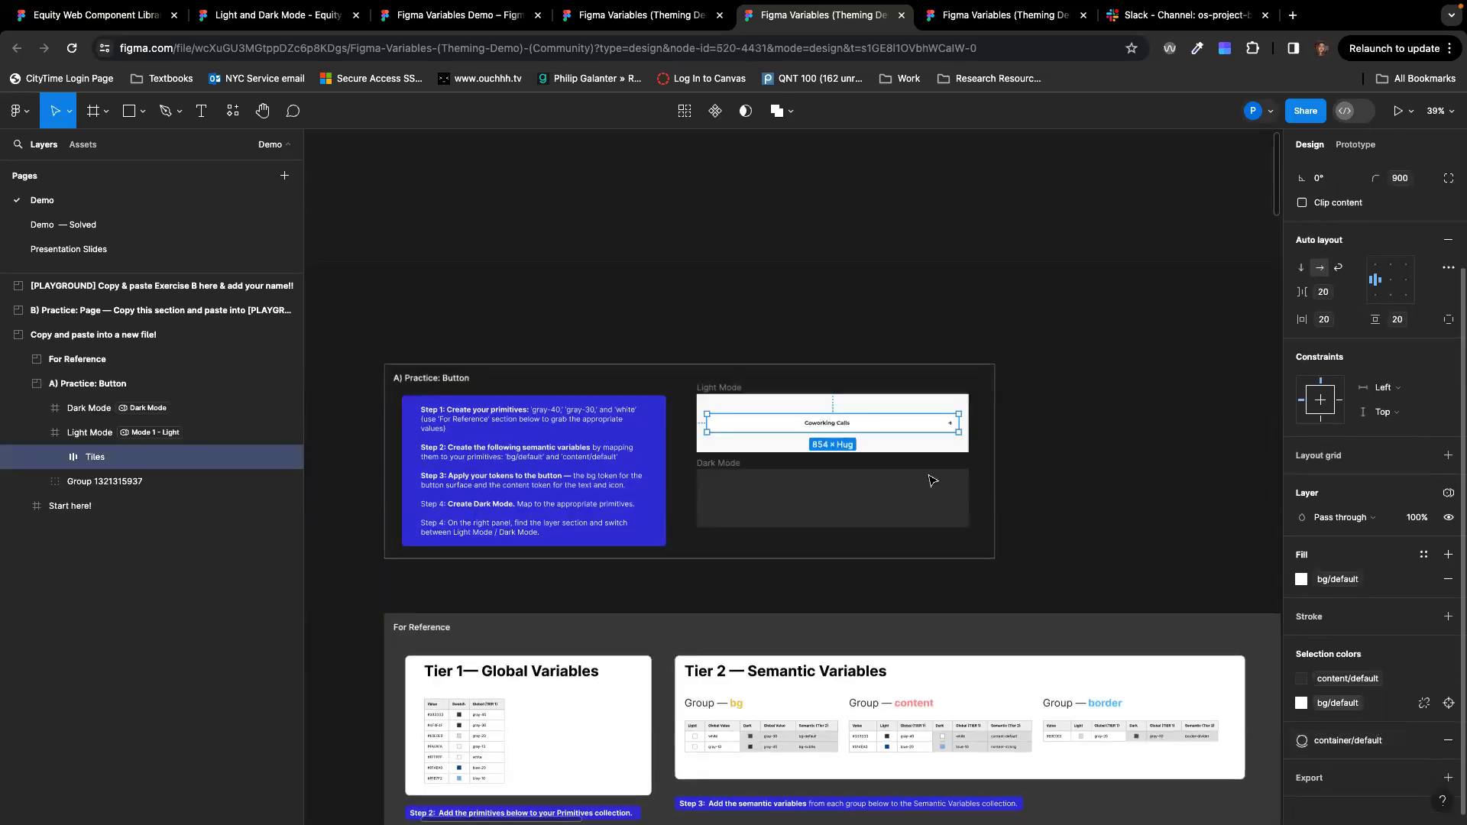
drag(853, 424, 853, 423)
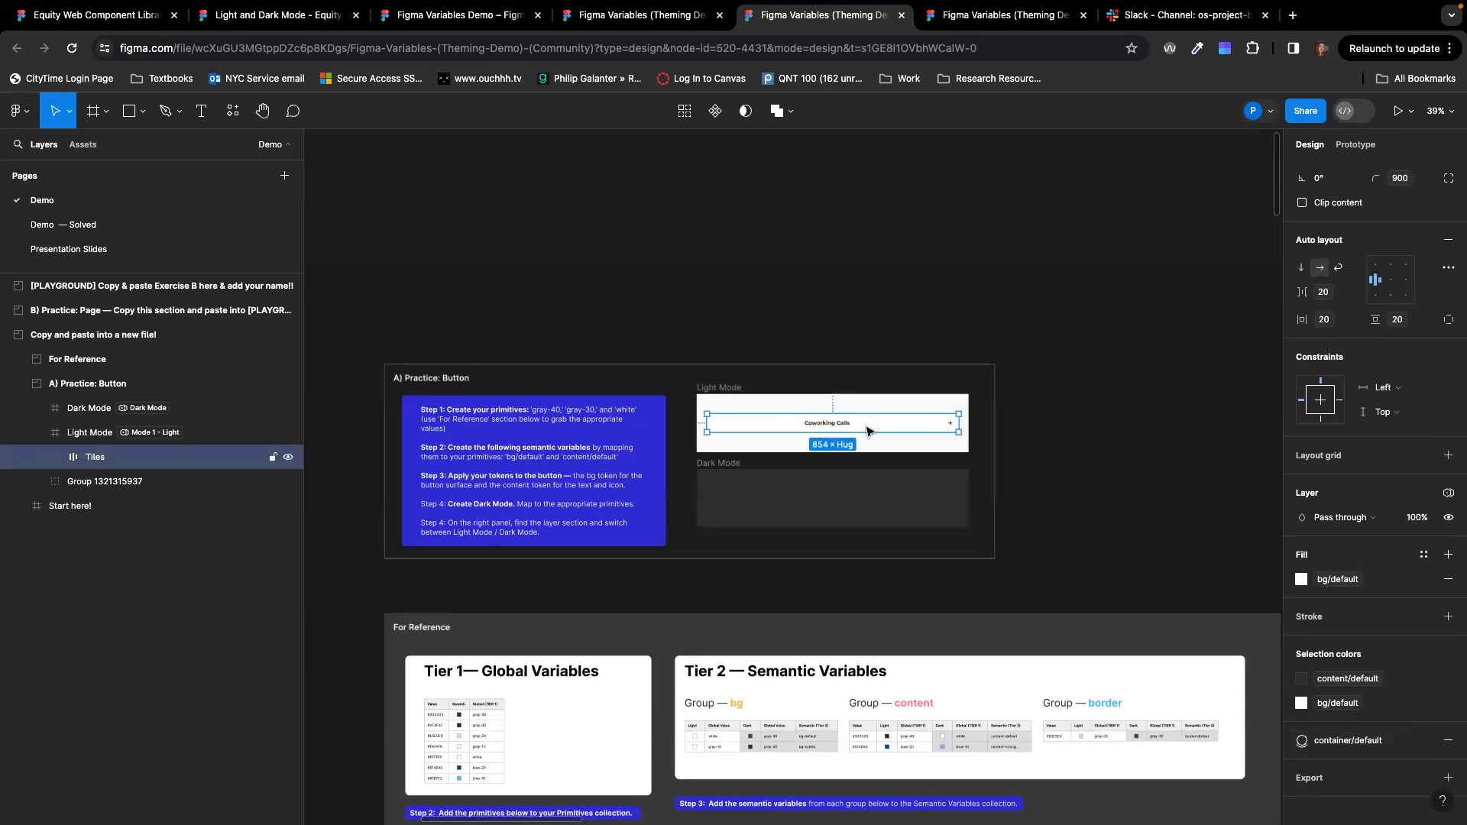
mouse_move(869, 428)
mouse_down()
mouse_move(859, 512)
mouse_move(871, 430)
mouse_up()
drag(872, 429, 870, 501)
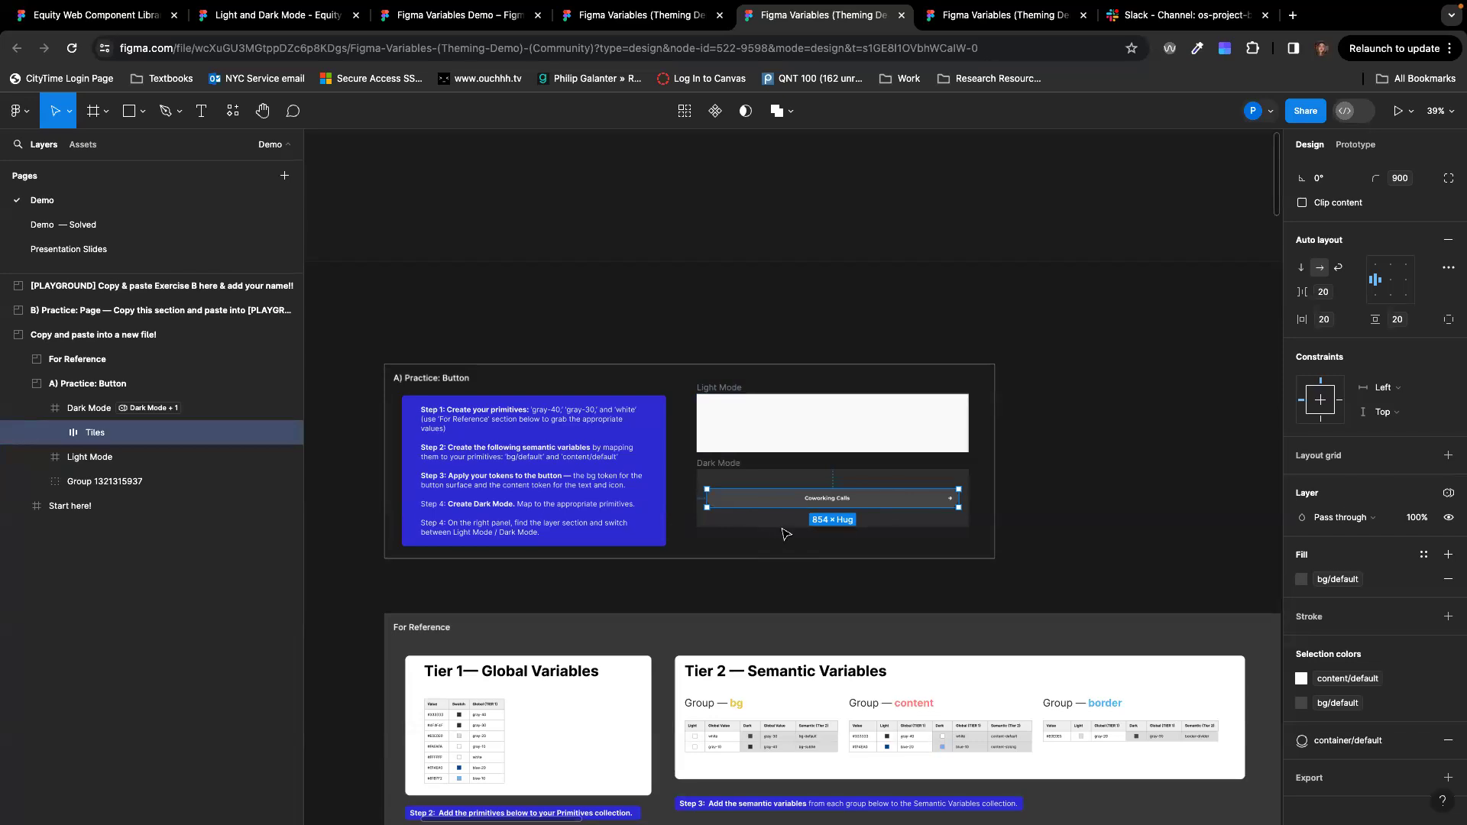
drag(857, 509, 875, 440)
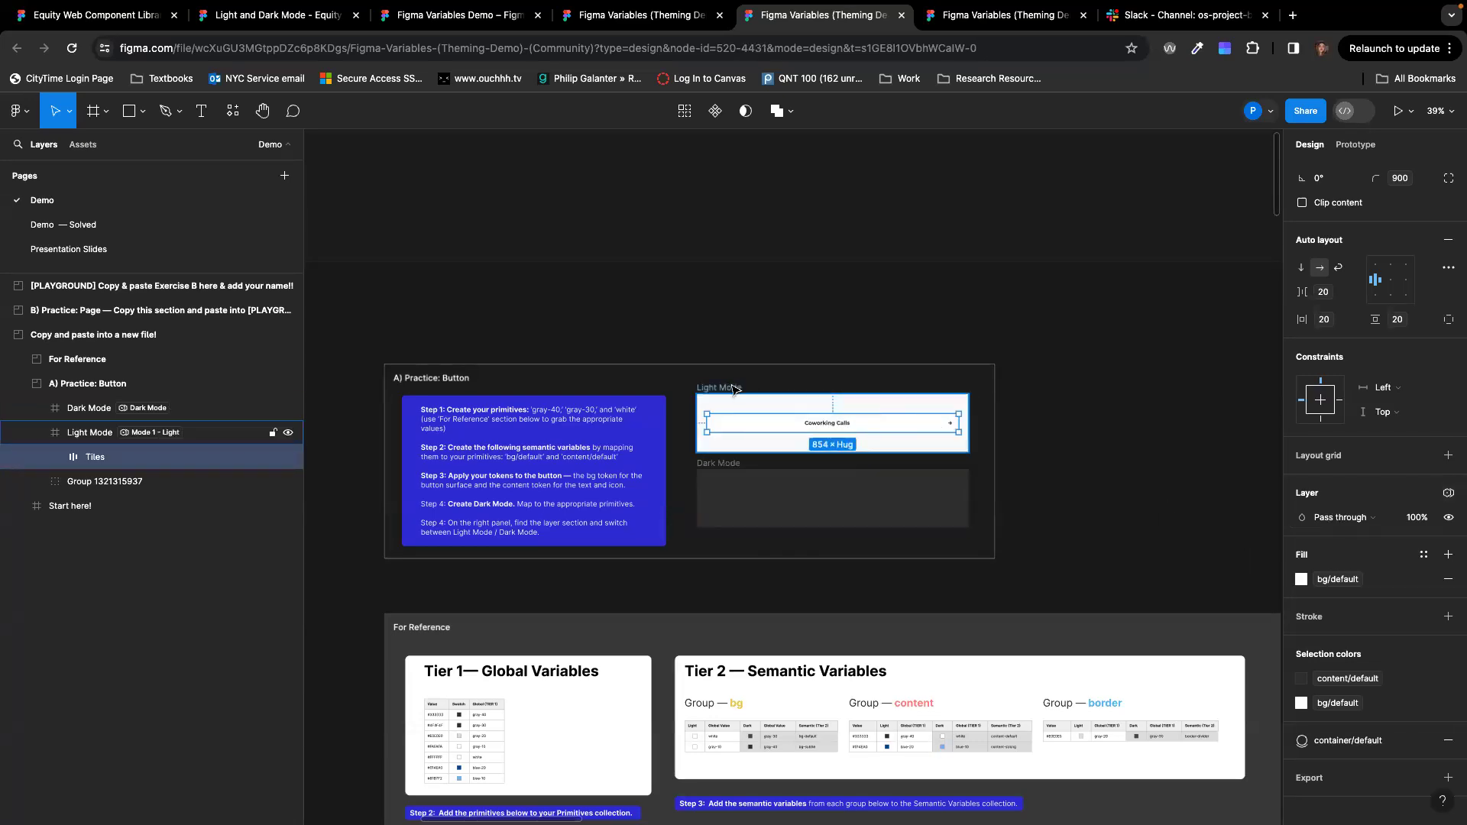
Step: Check the Light Mode frame's layer variable mode menu, keeping Mode 1 - Light
click(716, 386)
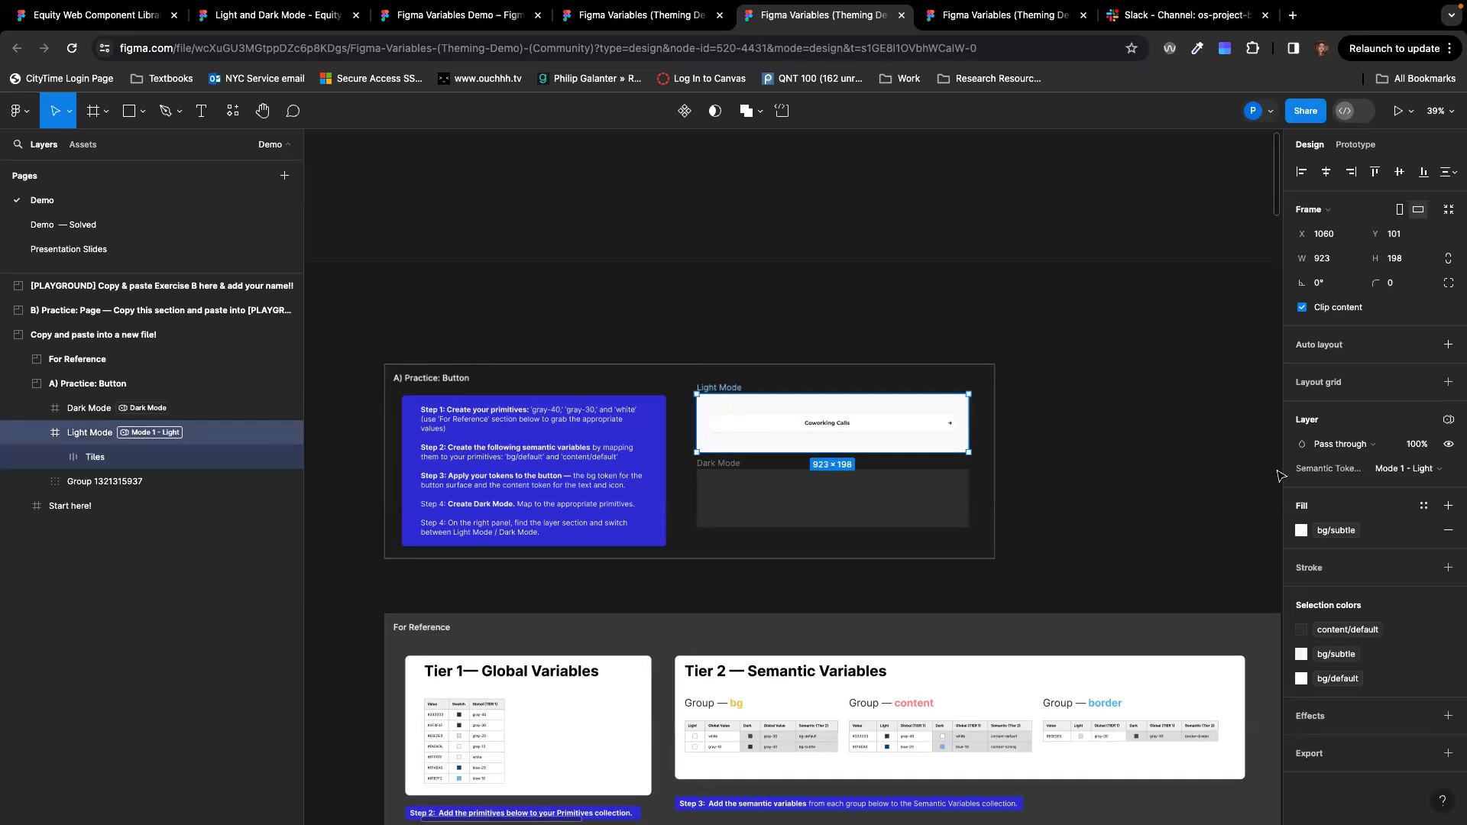
click(1447, 419)
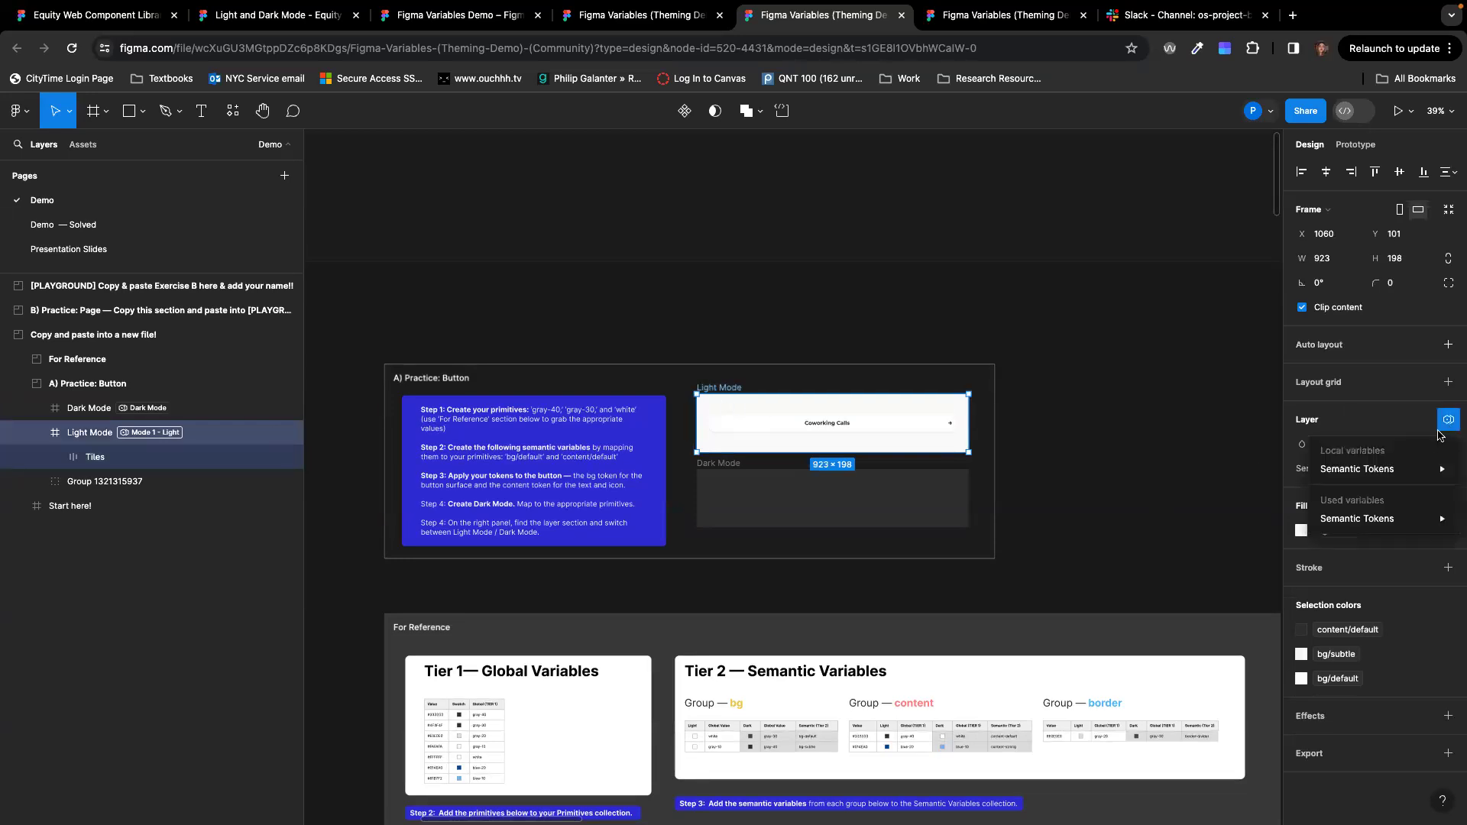
mouse_move(1368, 473)
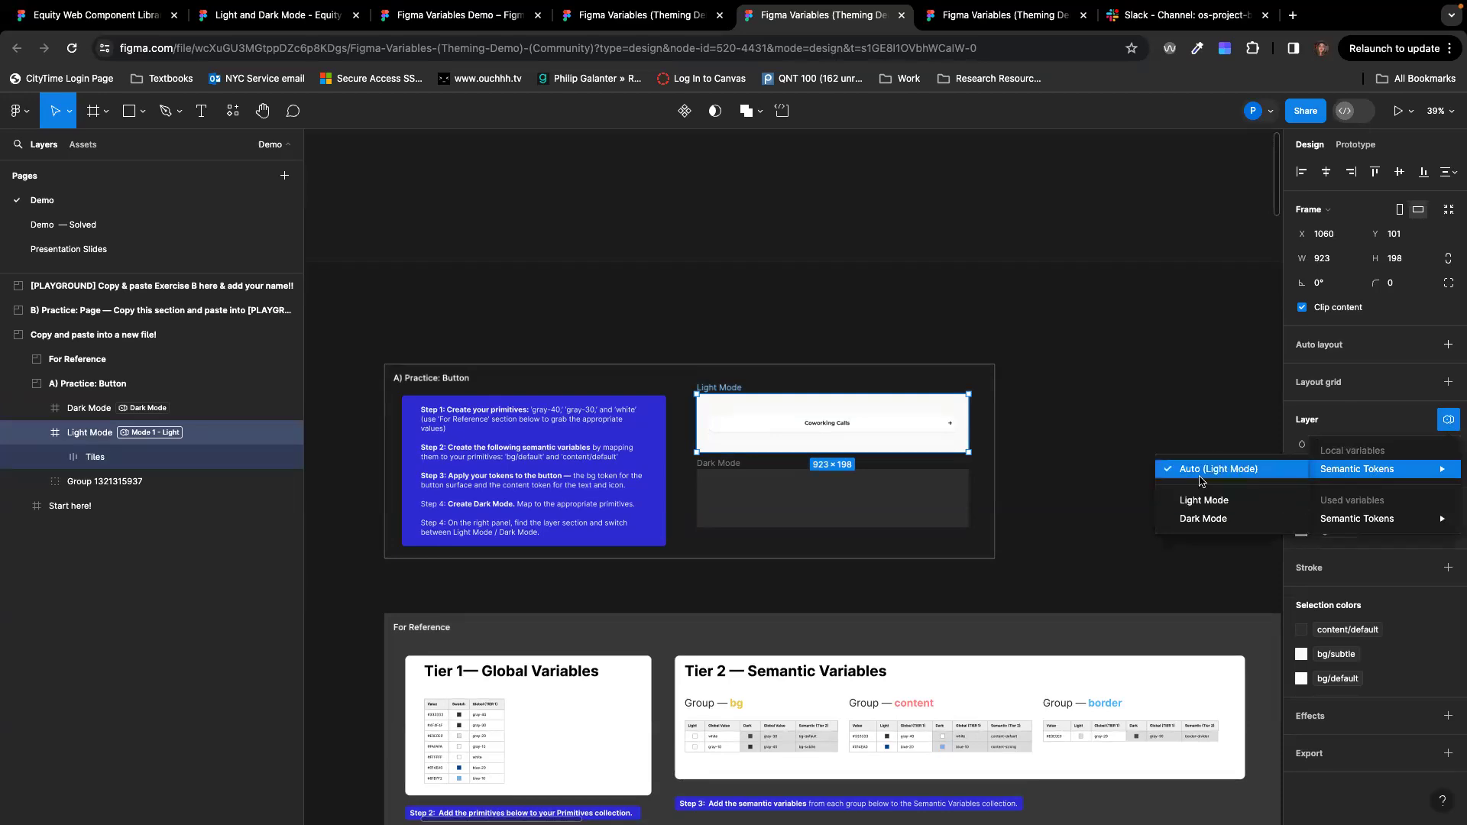
click(944, 353)
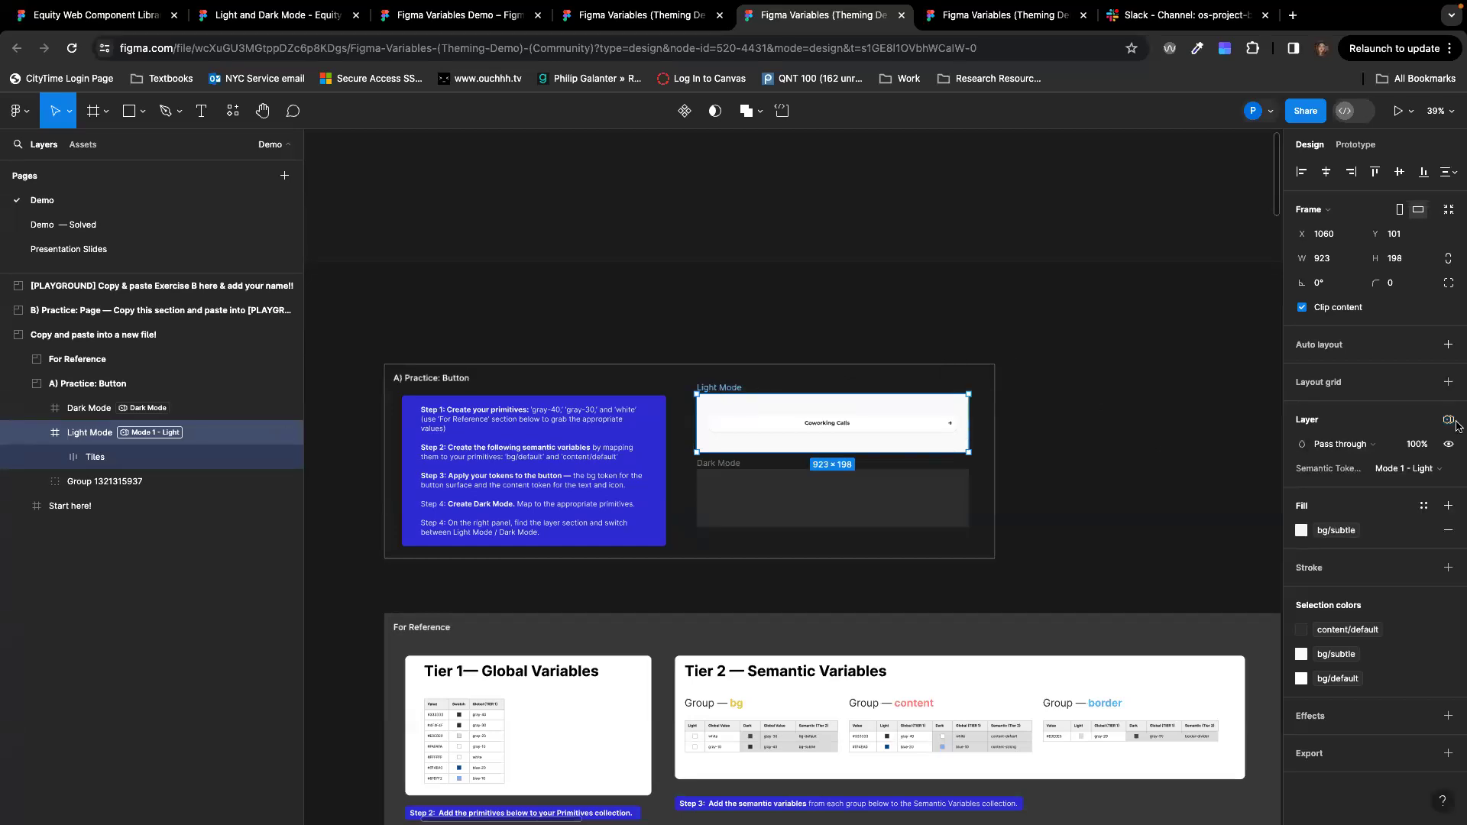
click(1408, 469)
click(1410, 469)
Step: Move the Coworking Calls button out of Light Mode into the Dark Mode frame
click(833, 432)
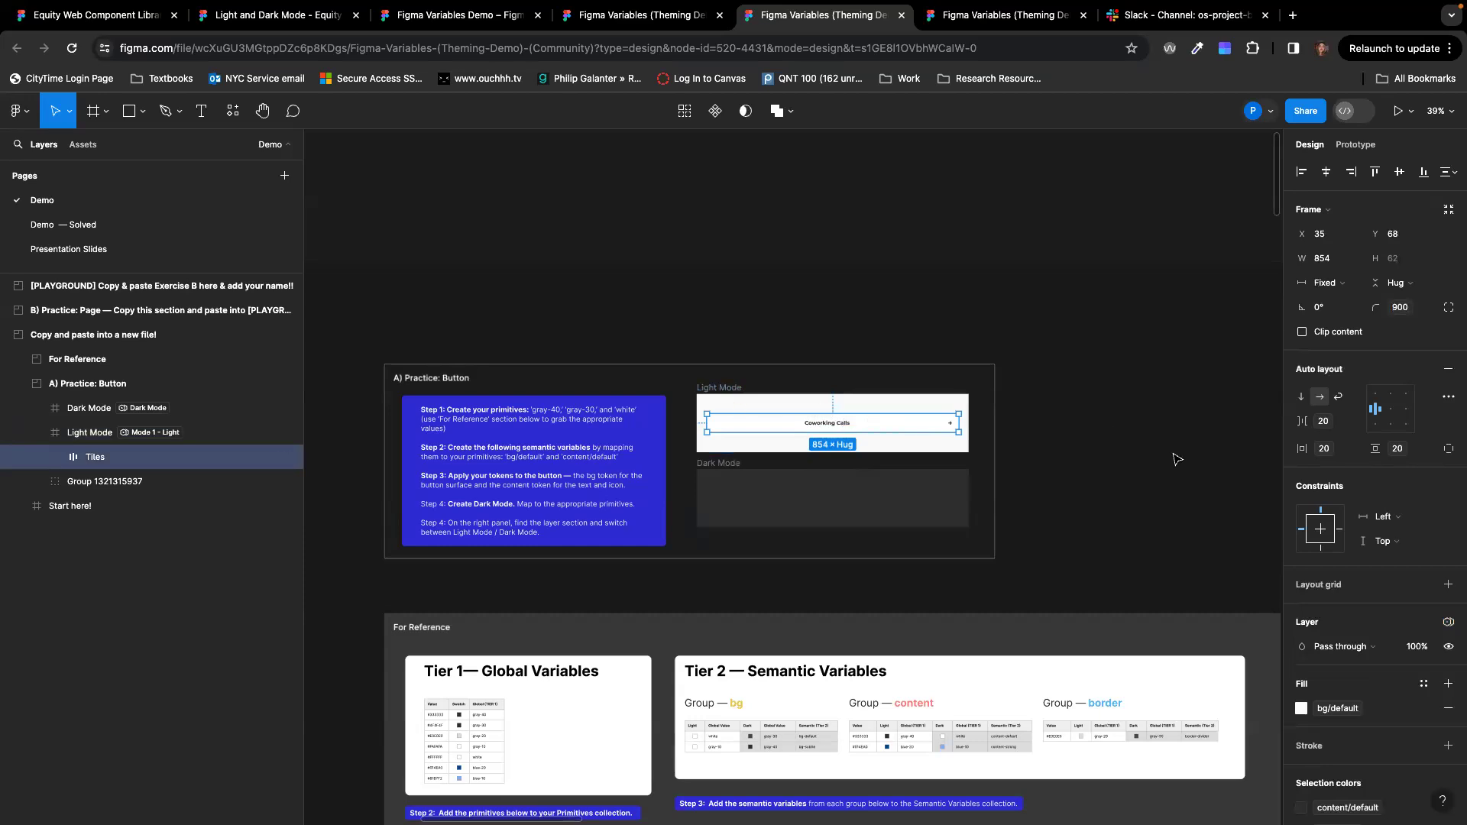
drag(823, 435, 820, 419)
drag(832, 425, 836, 500)
Step: Undo the move so the Coworking Calls button returns to the Light Mode frame
key(ctrl+z)
click(1149, 432)
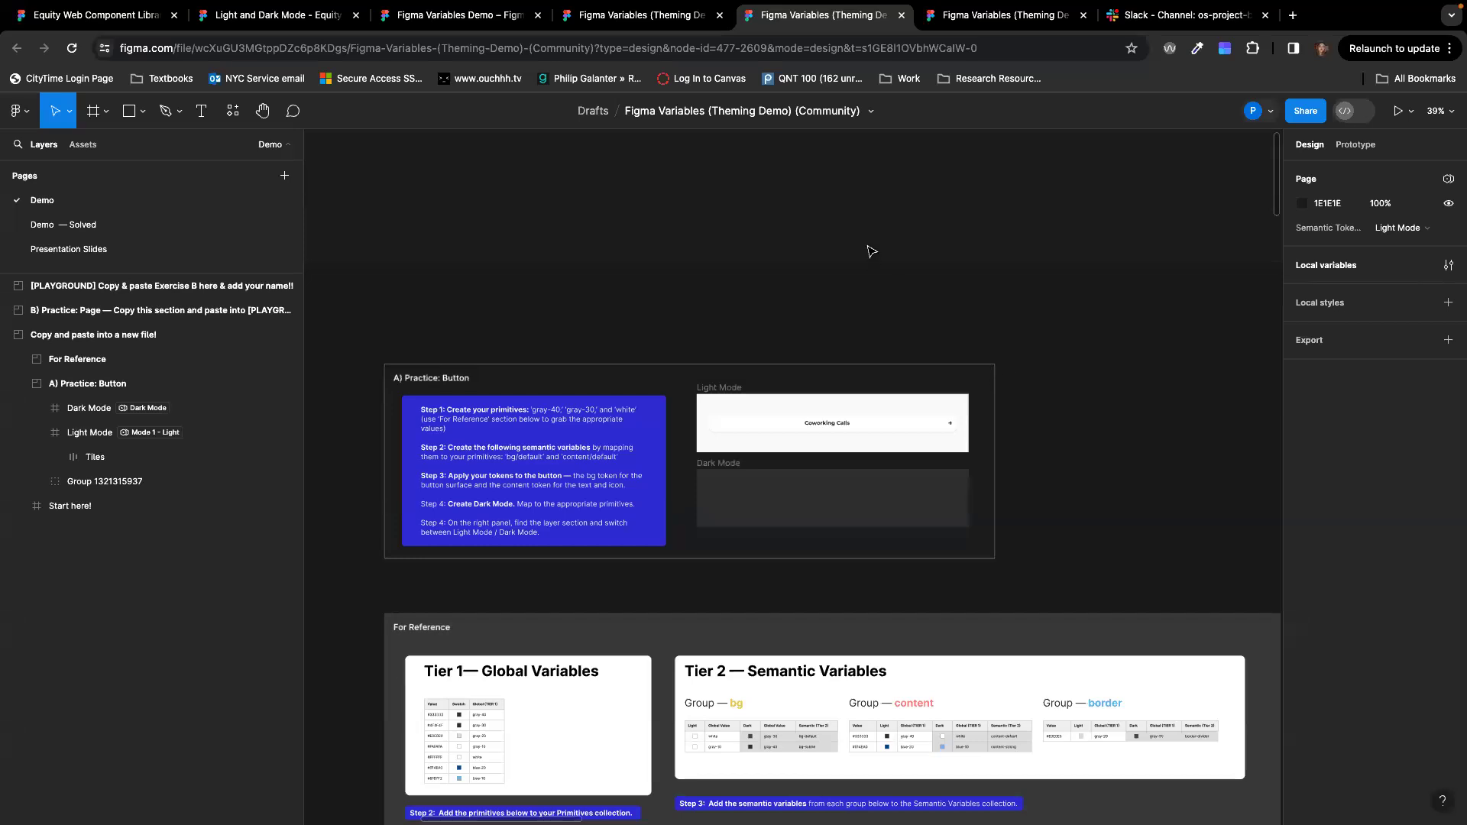
scroll(879, 229, left, 2)
click(974, 22)
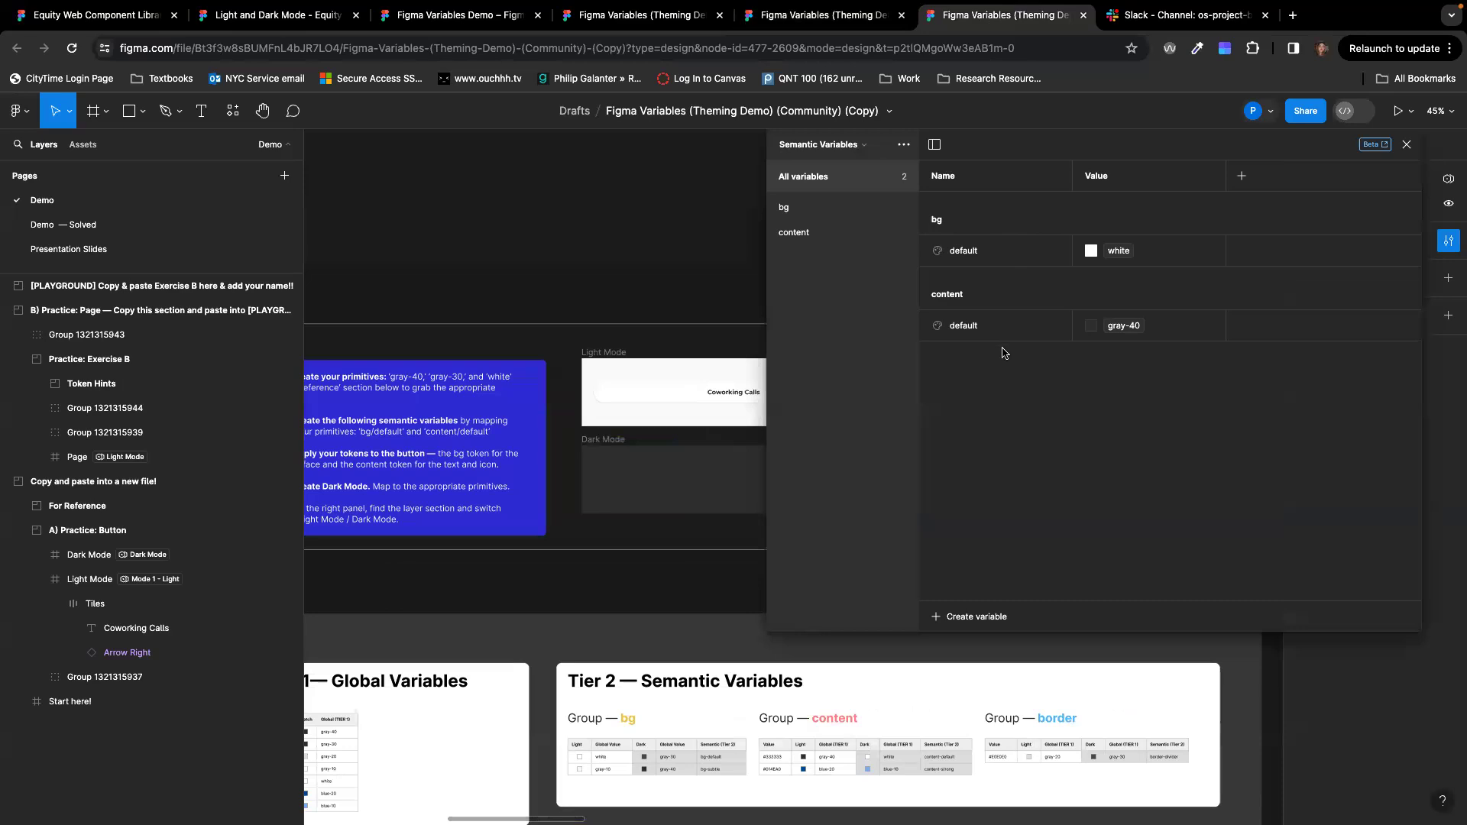
click(871, 14)
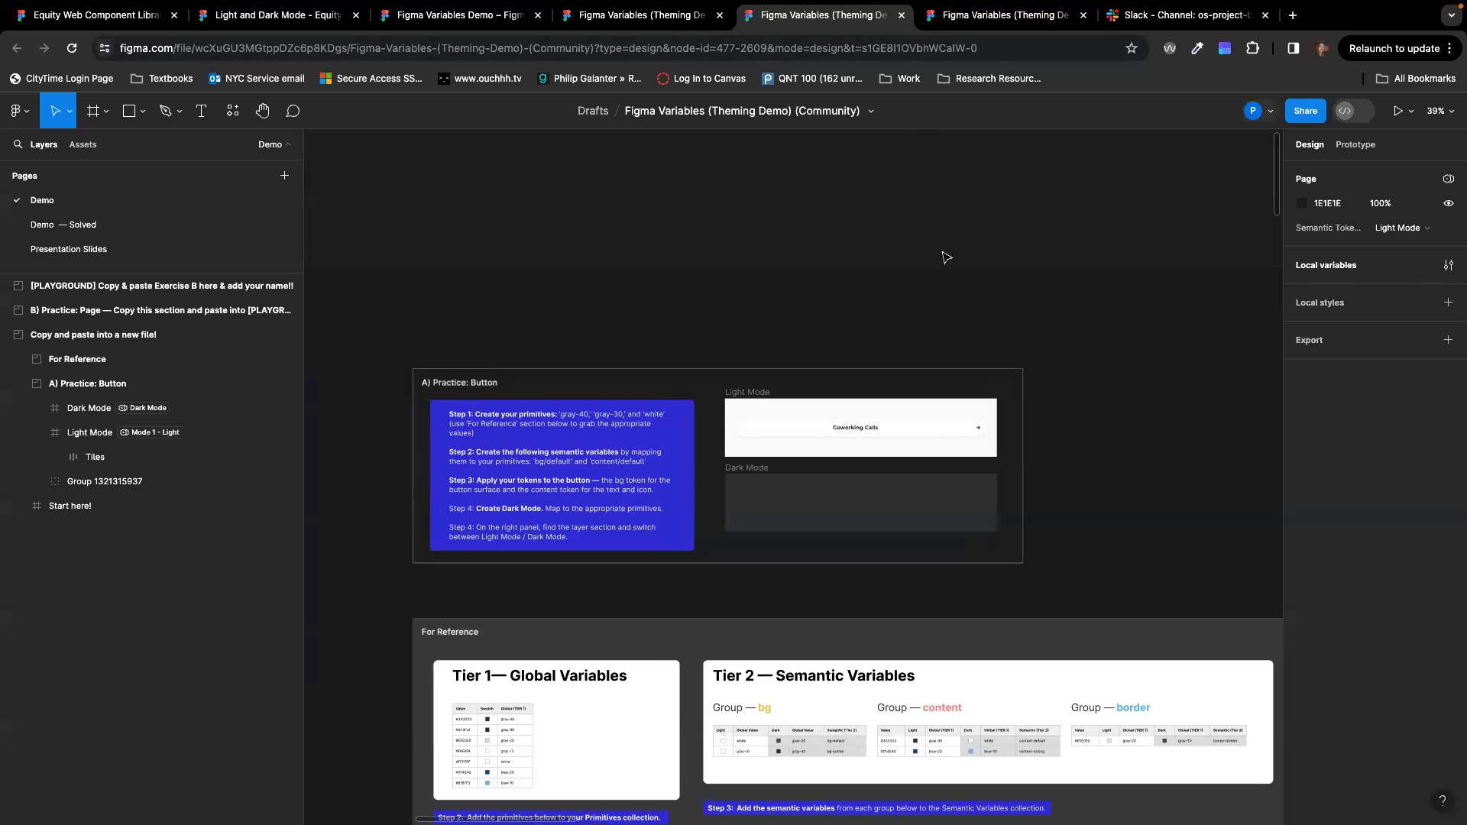
Step: Select the Coworking Calls button frame to confirm its bg/default and content/default colours
scroll(900, 404, down, 1)
click(900, 405)
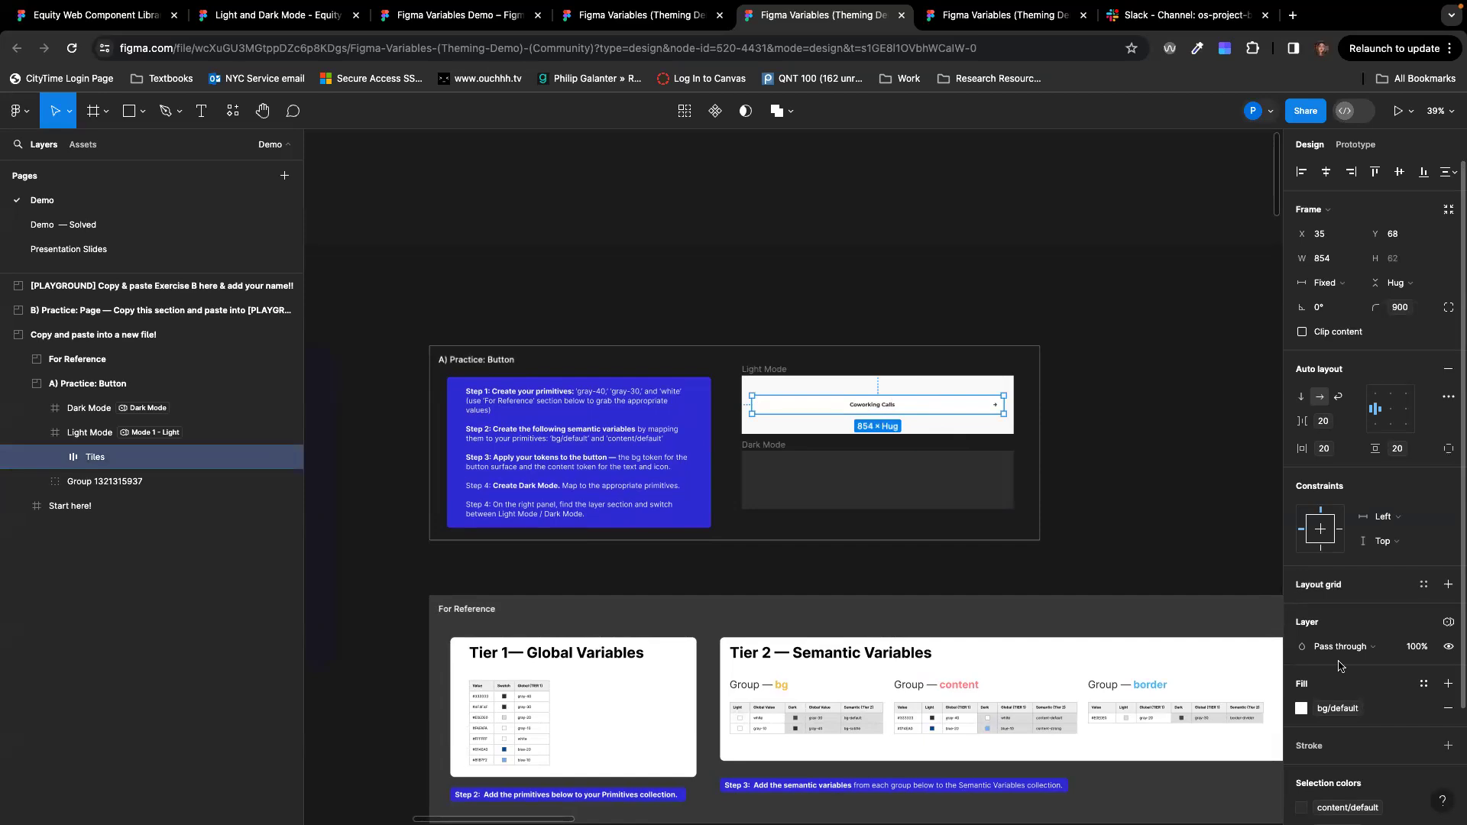
scroll(1322, 687, down, 3)
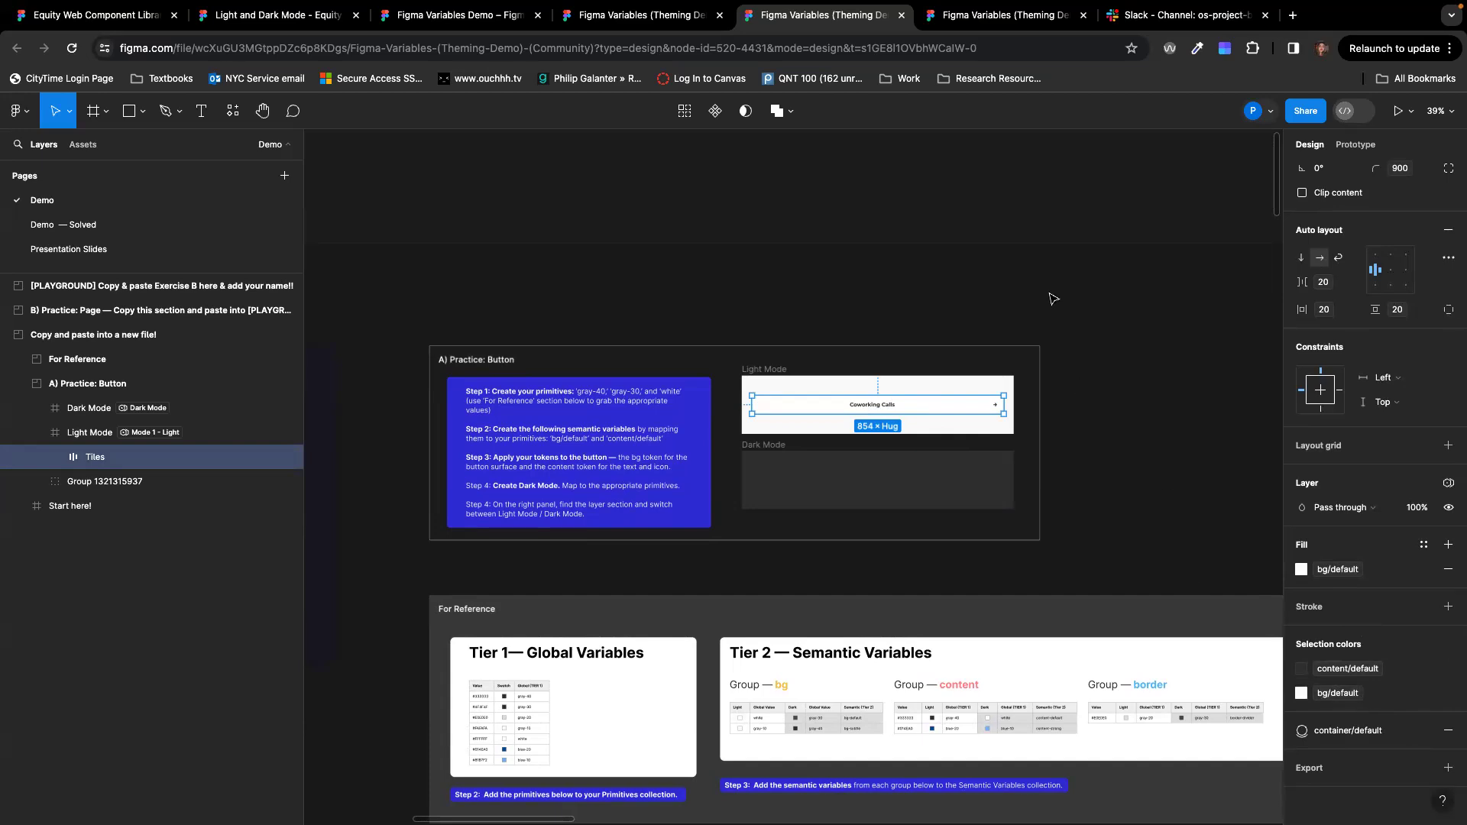
click(1010, 208)
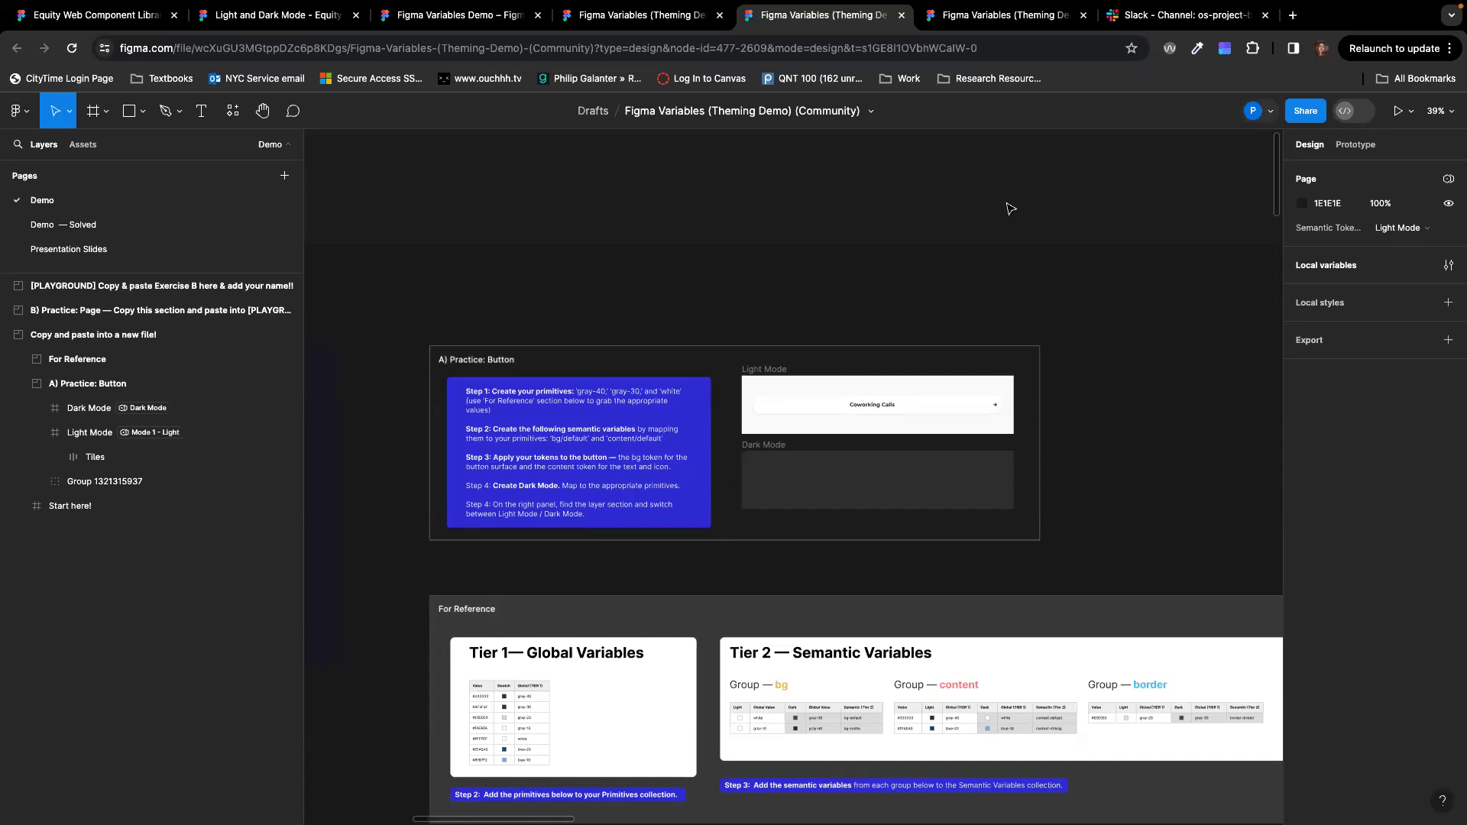
scroll(1010, 208, down, 5)
Step: Zoom to the B) Practice: Page section and open, then dismiss, its context menu
scroll(1009, 210, right, 10)
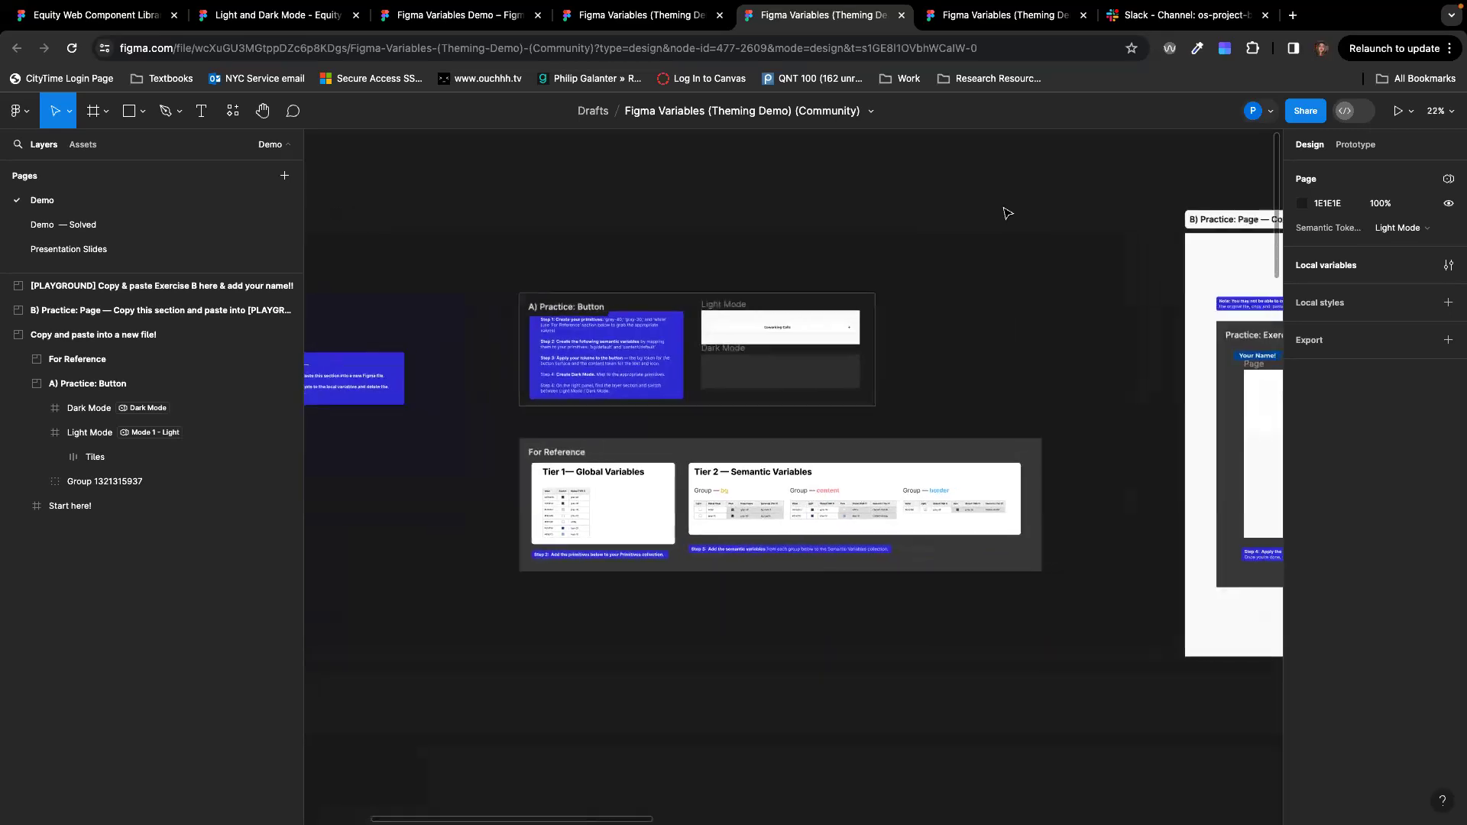
scroll(1004, 213, up, 5)
scroll(1004, 213, right, 10)
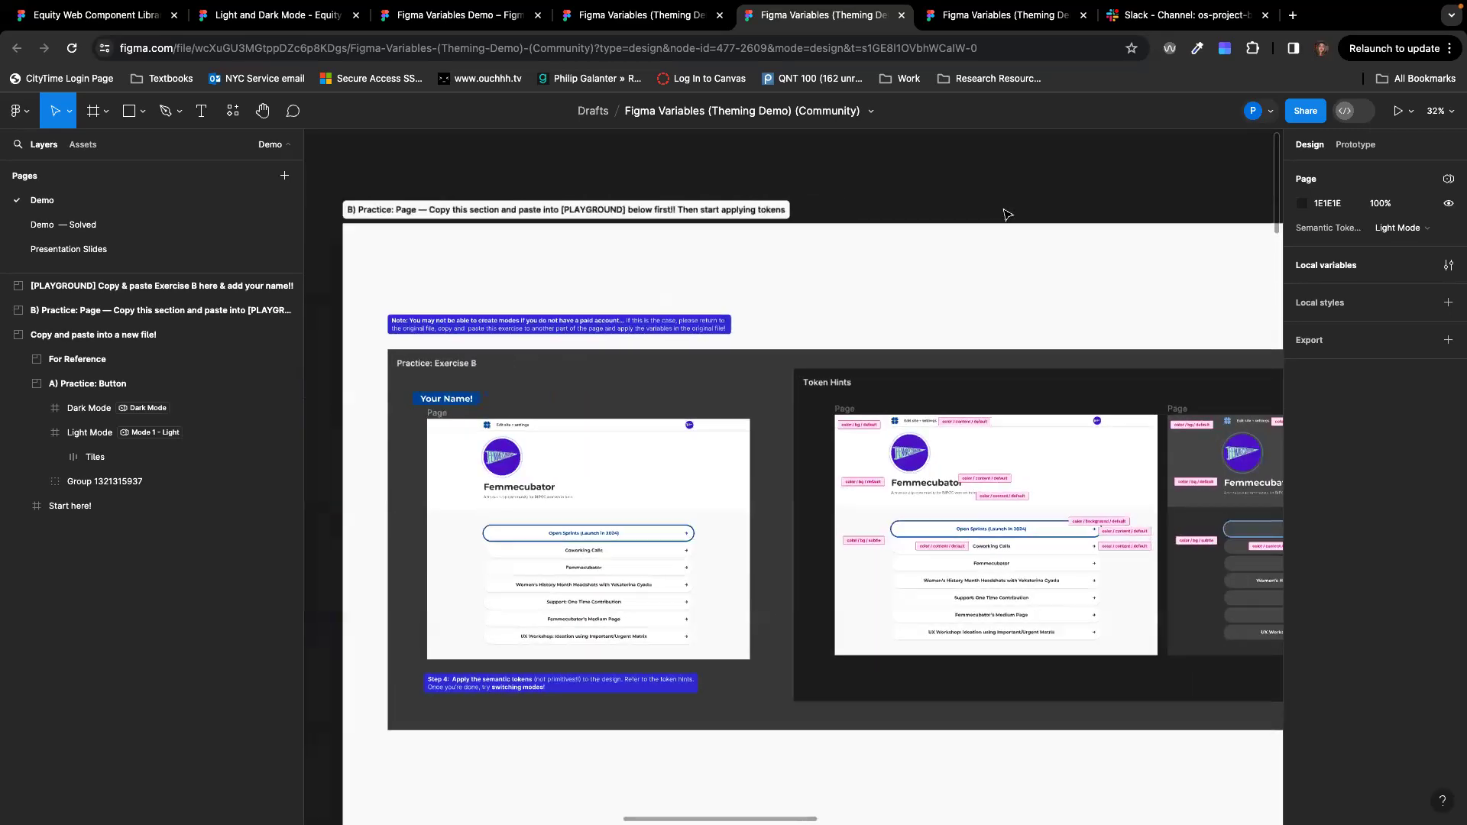
scroll(1005, 214, up, 3)
scroll(1005, 216, right, 2)
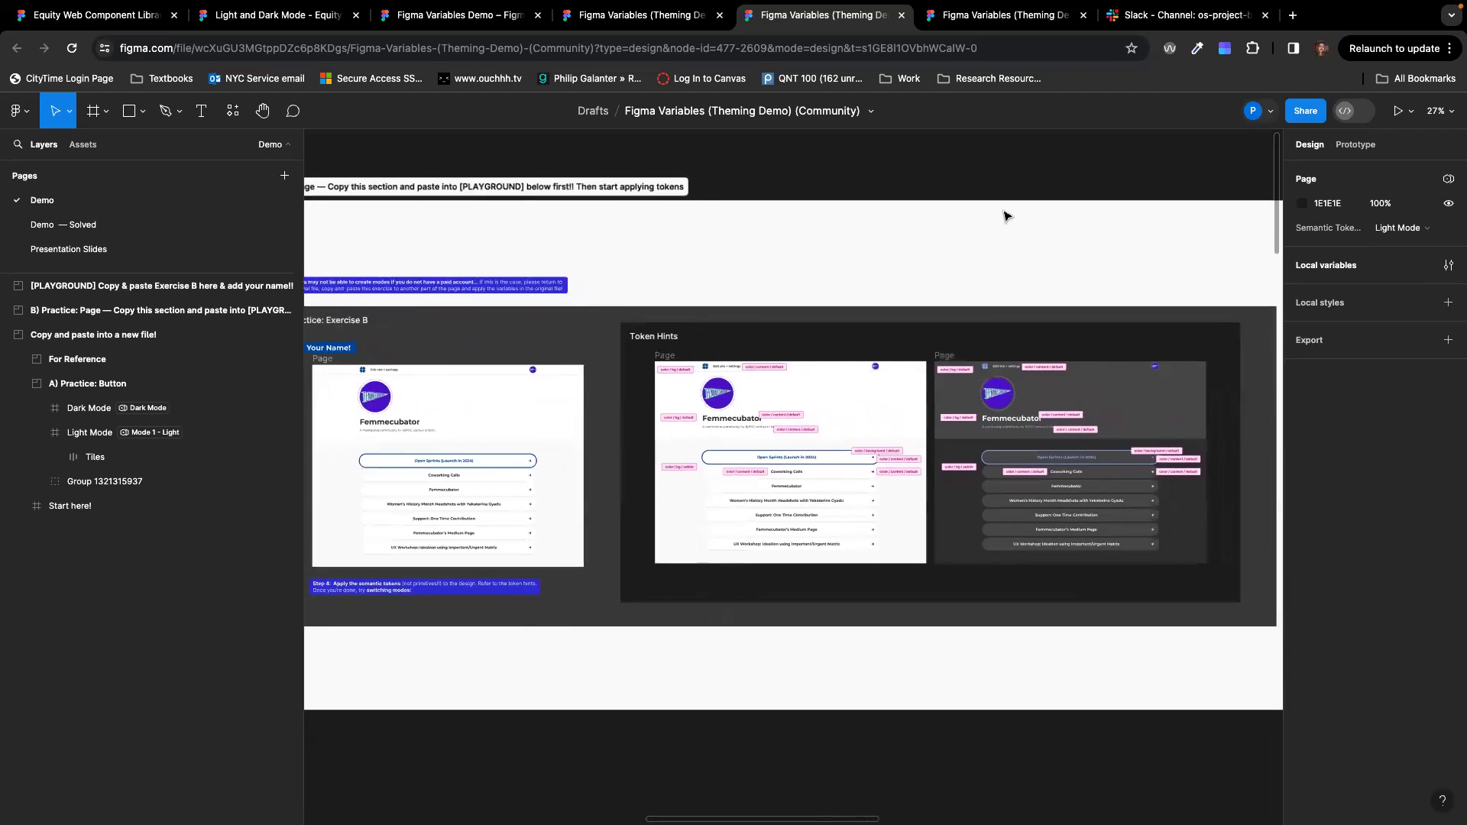
right_click(1004, 215)
key(Escape)
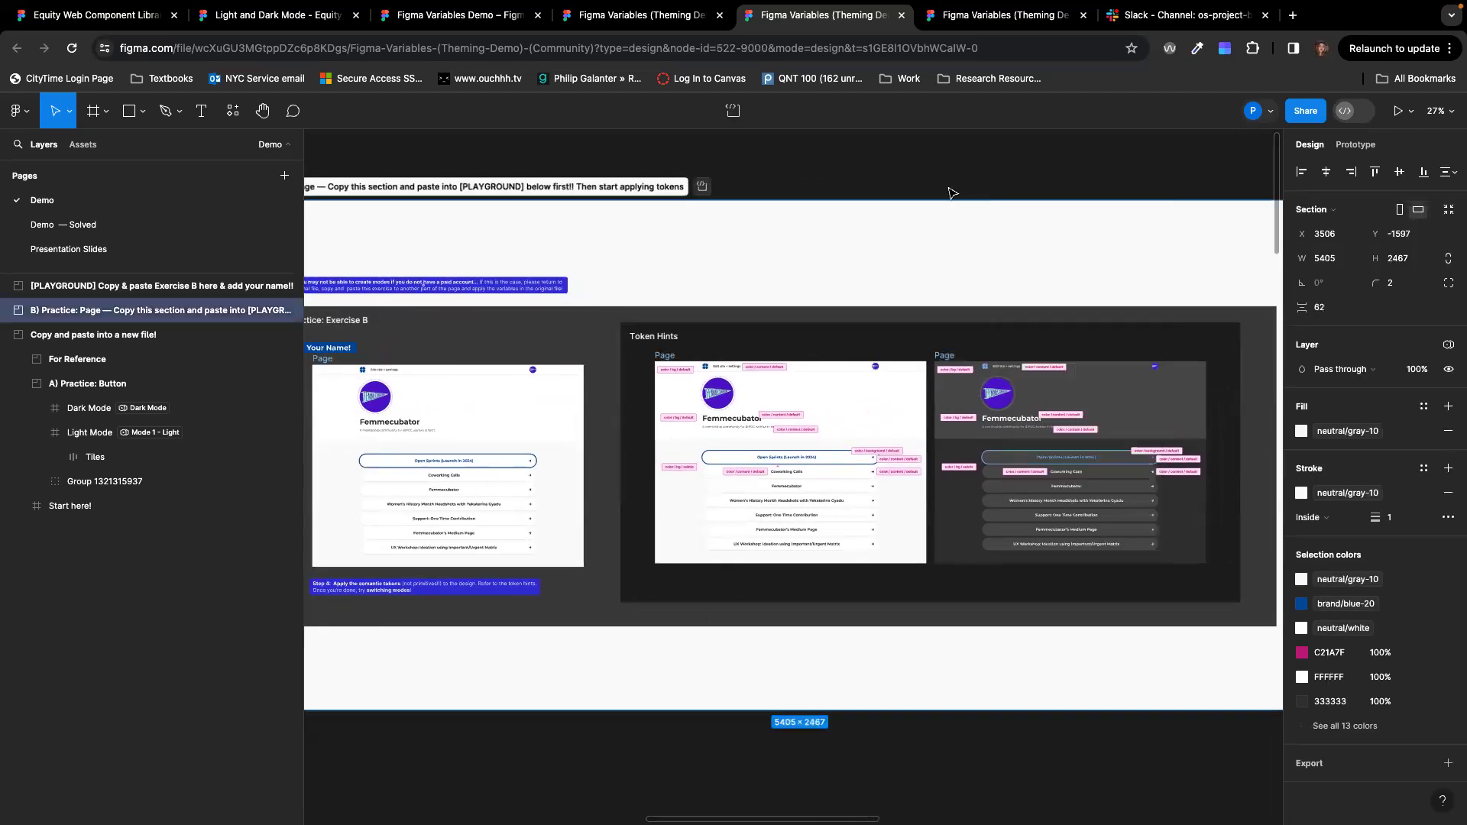
Step: Inspect the Exercise B Page frame and its token hints, then switch to the copied file
scroll(952, 193, left, 1)
scroll(952, 193, down, 1)
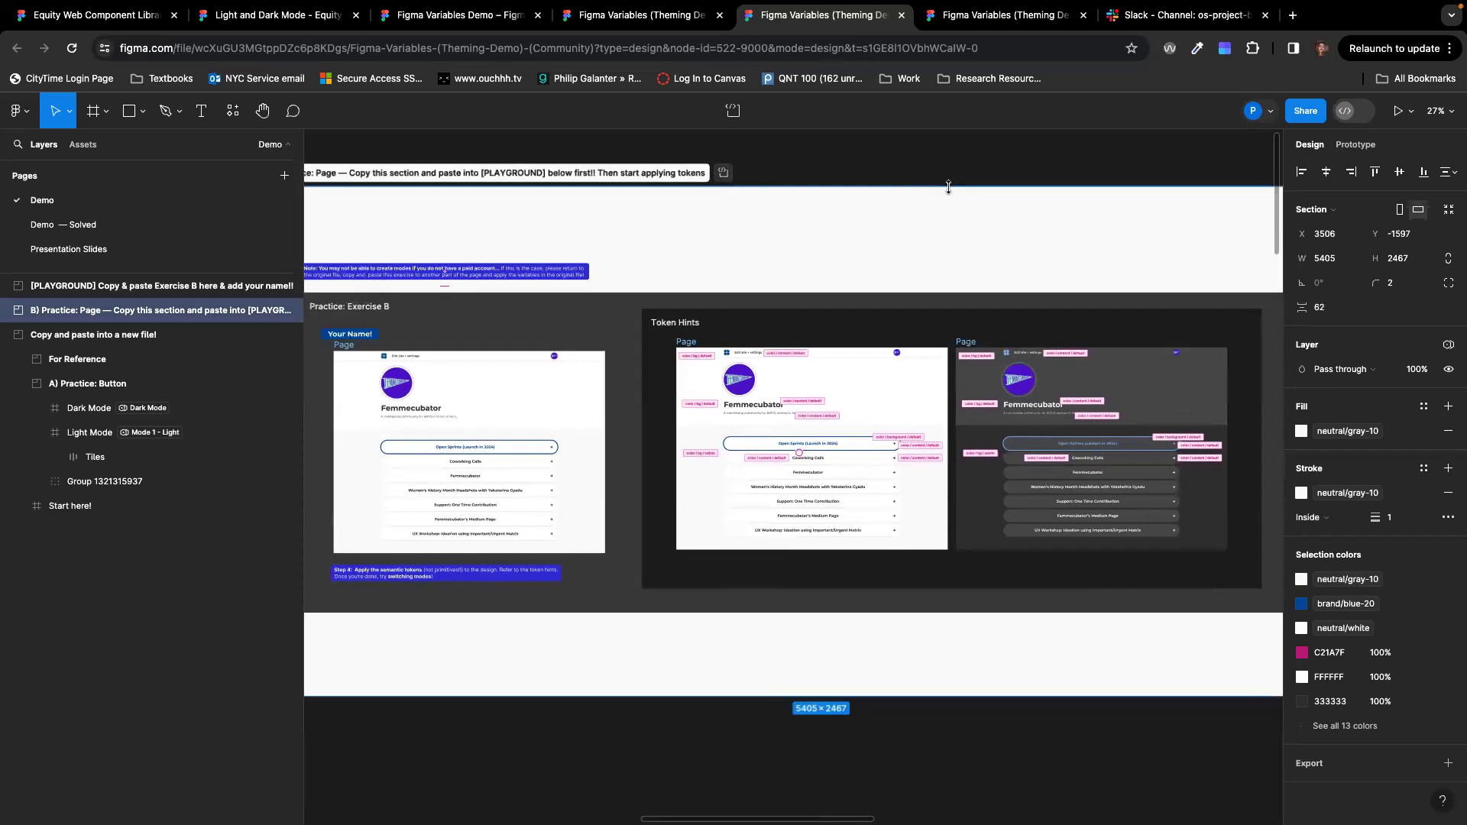
scroll(870, 358, up, 5)
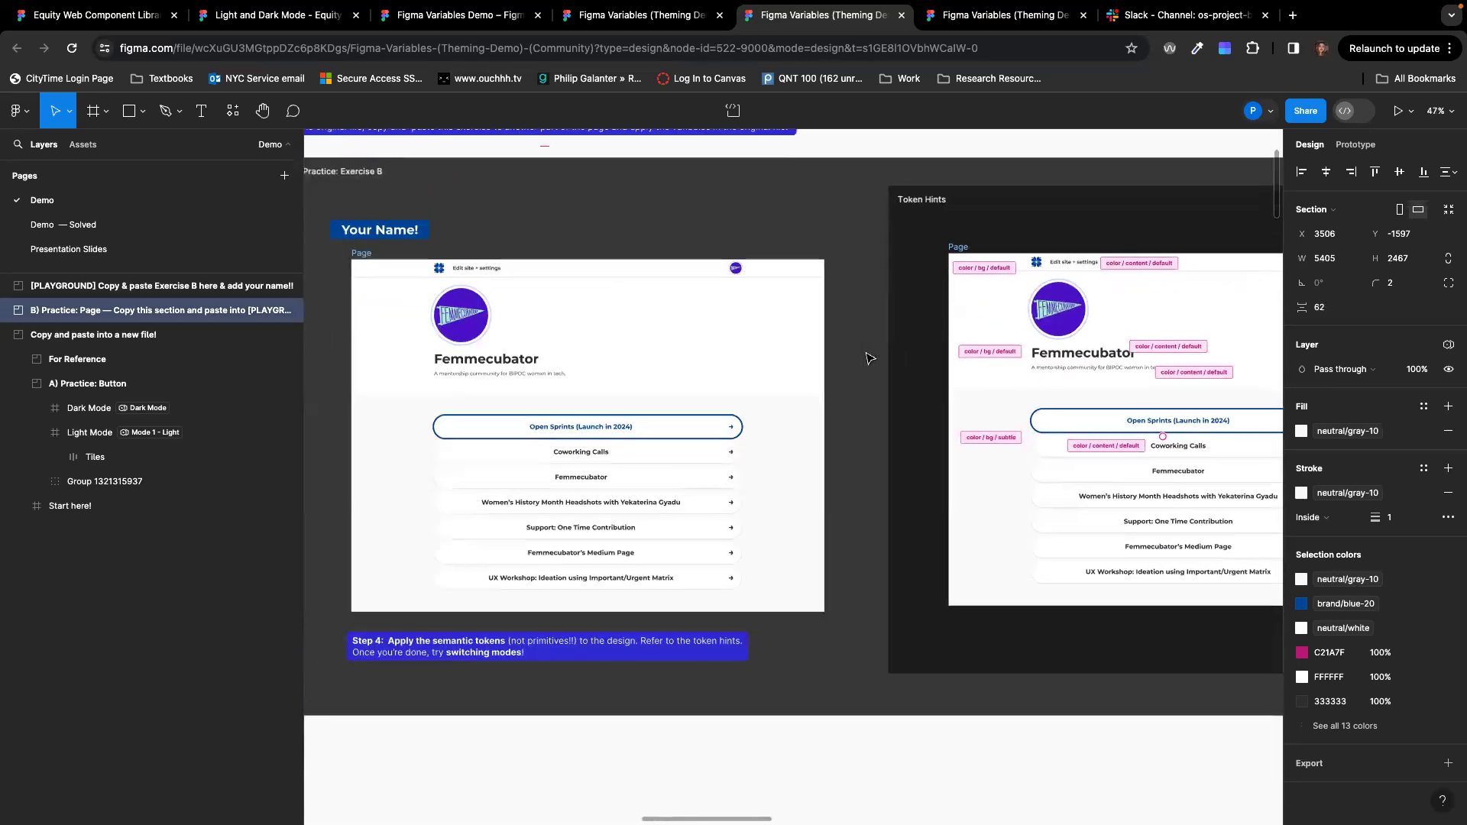
scroll(870, 359, right, 10)
scroll(869, 358, up, 1)
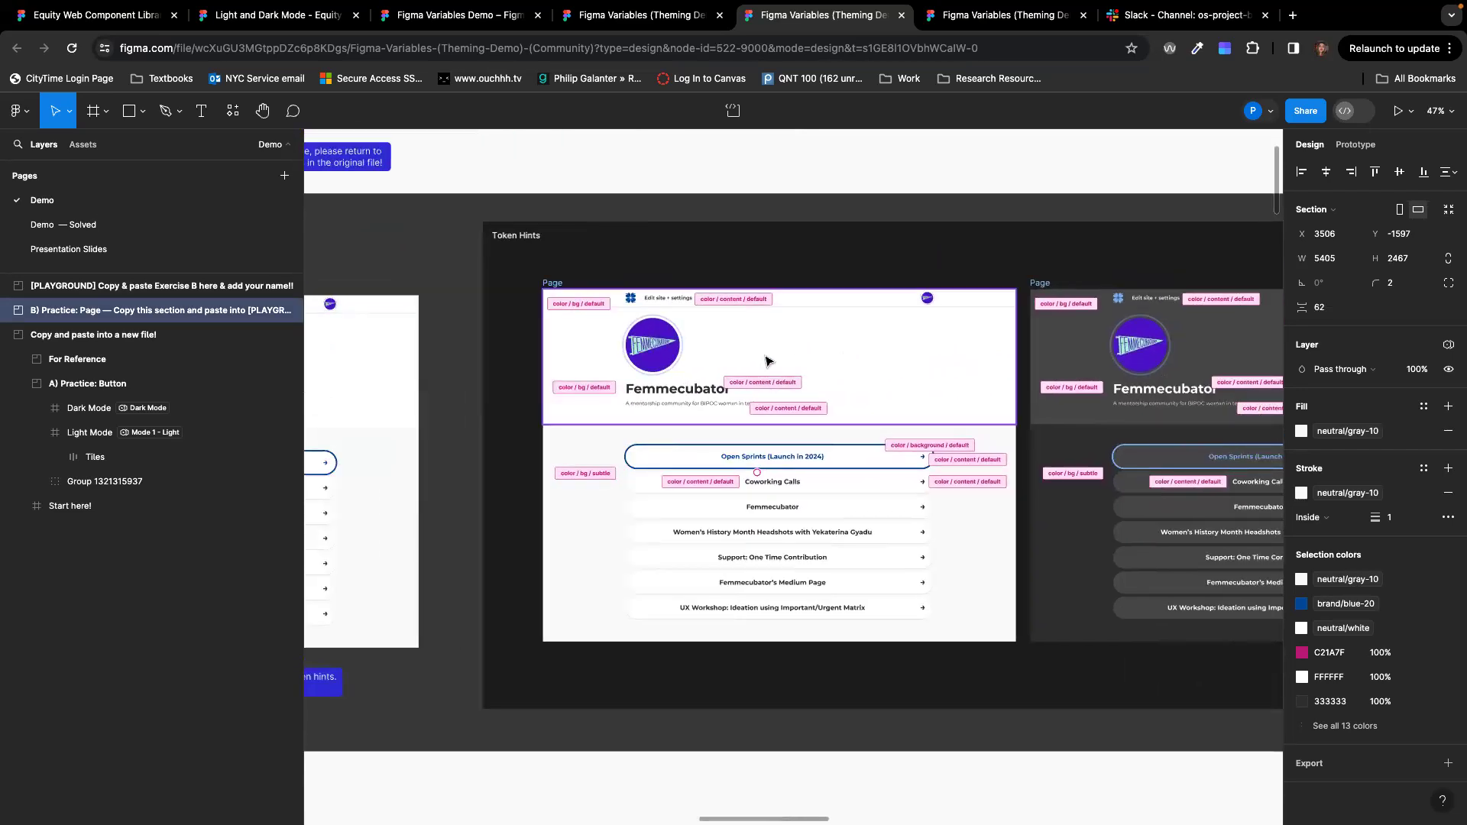
scroll(521, 406, left, 10)
scroll(521, 407, down, 2)
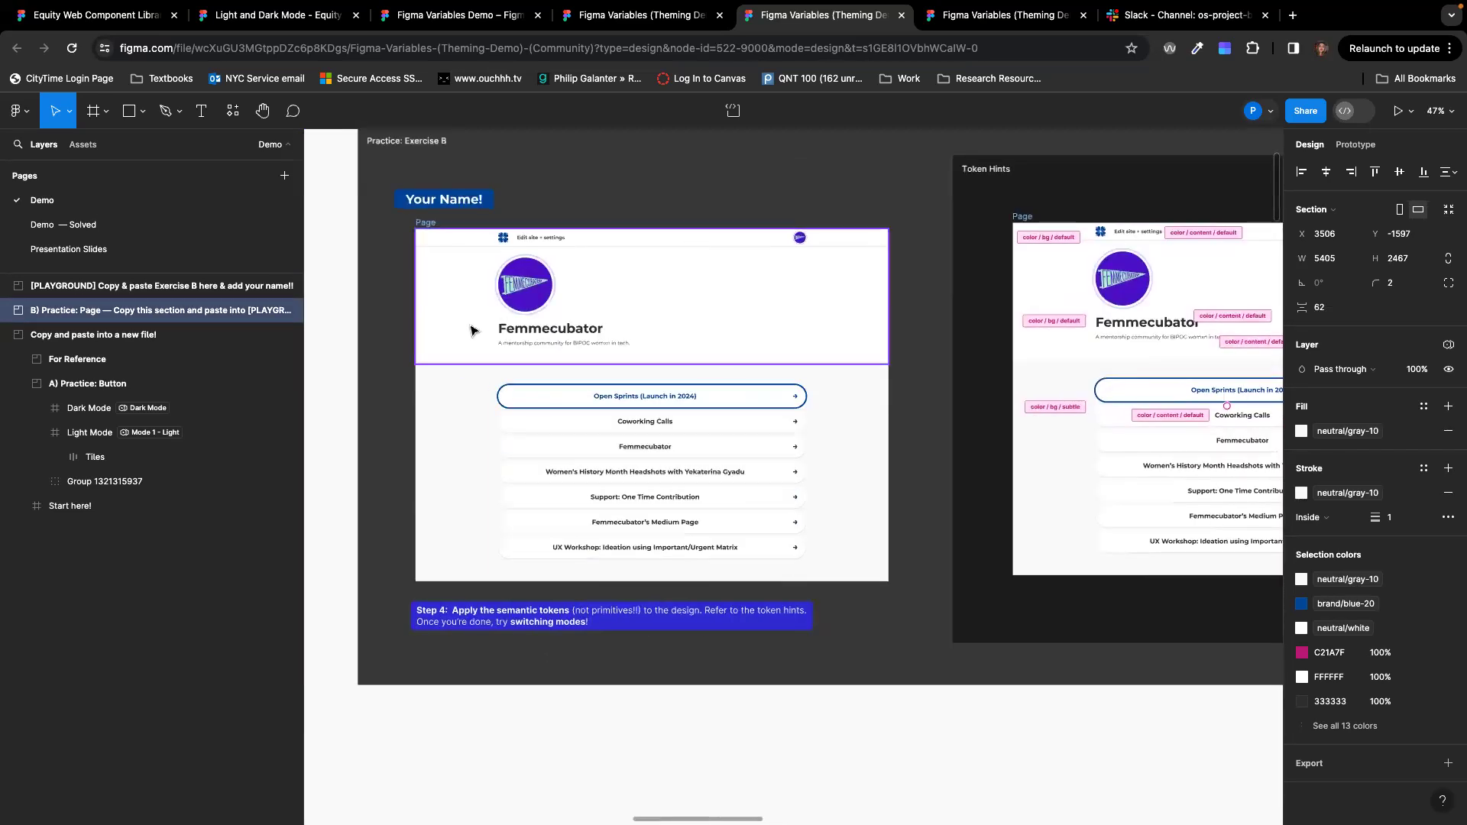
click(432, 236)
scroll(462, 222, up, 5)
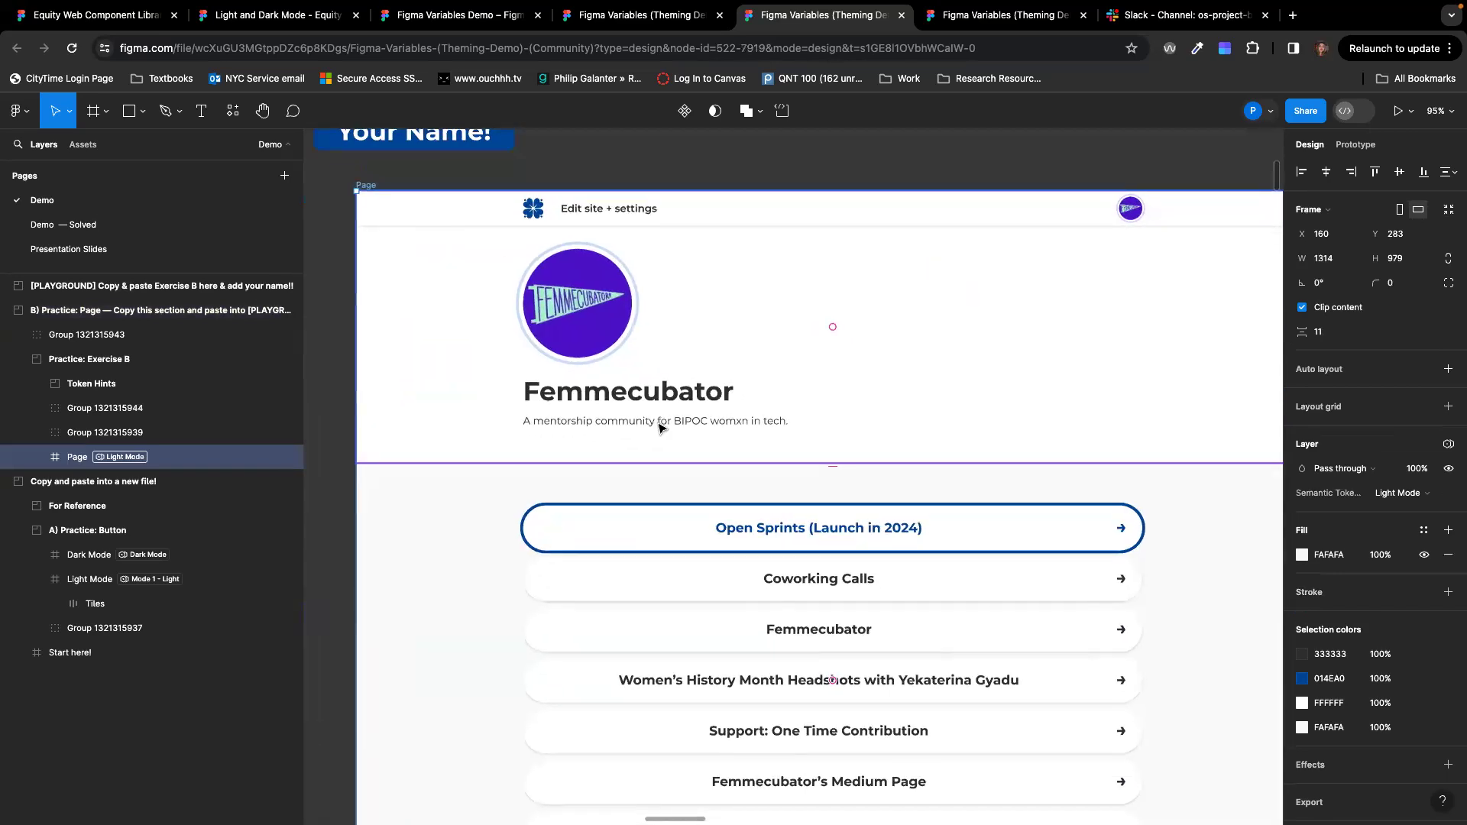
scroll(605, 303, down, 5)
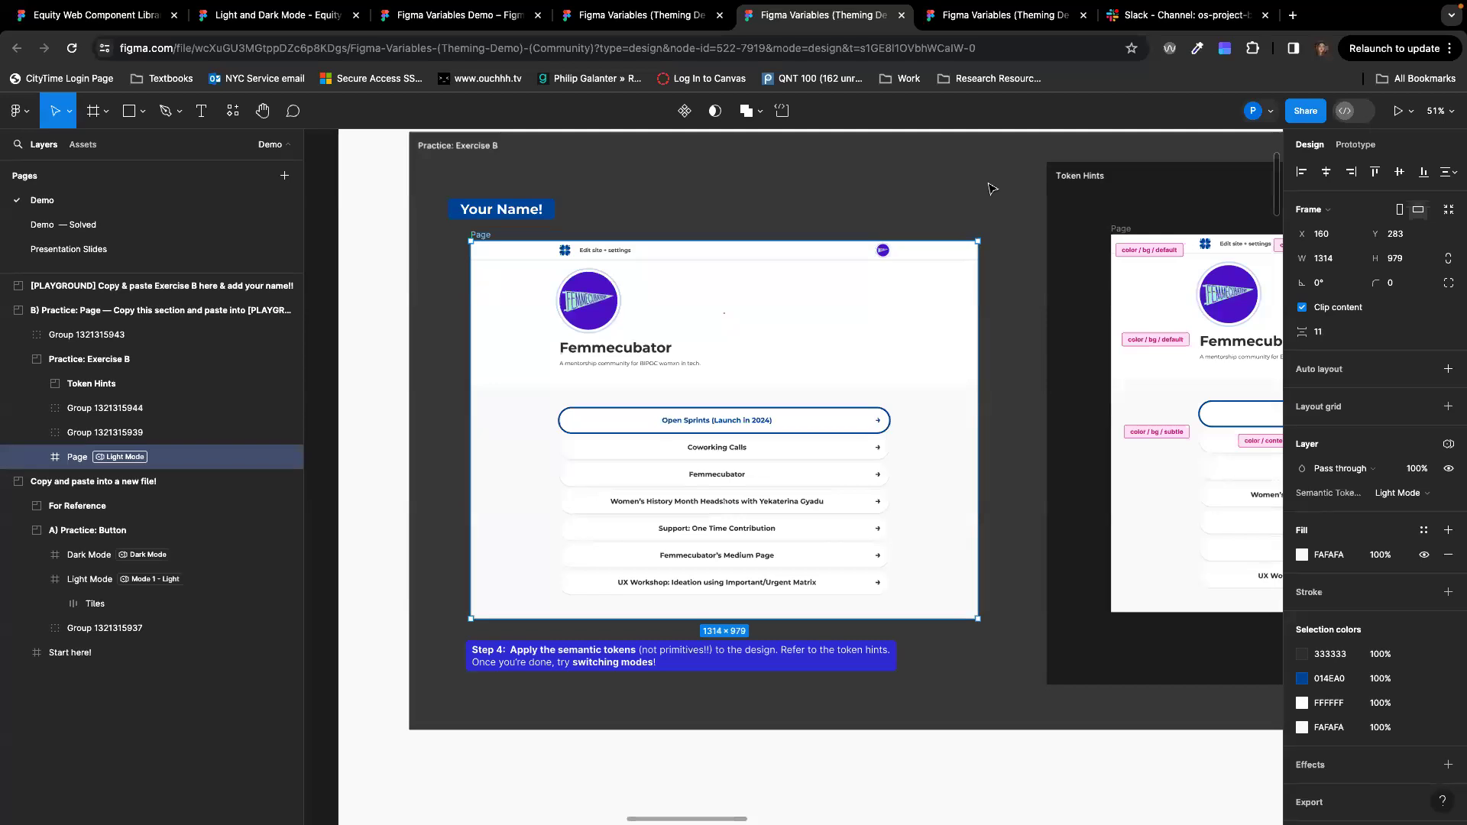
scroll(990, 188, down, 5)
scroll(990, 187, up, 1)
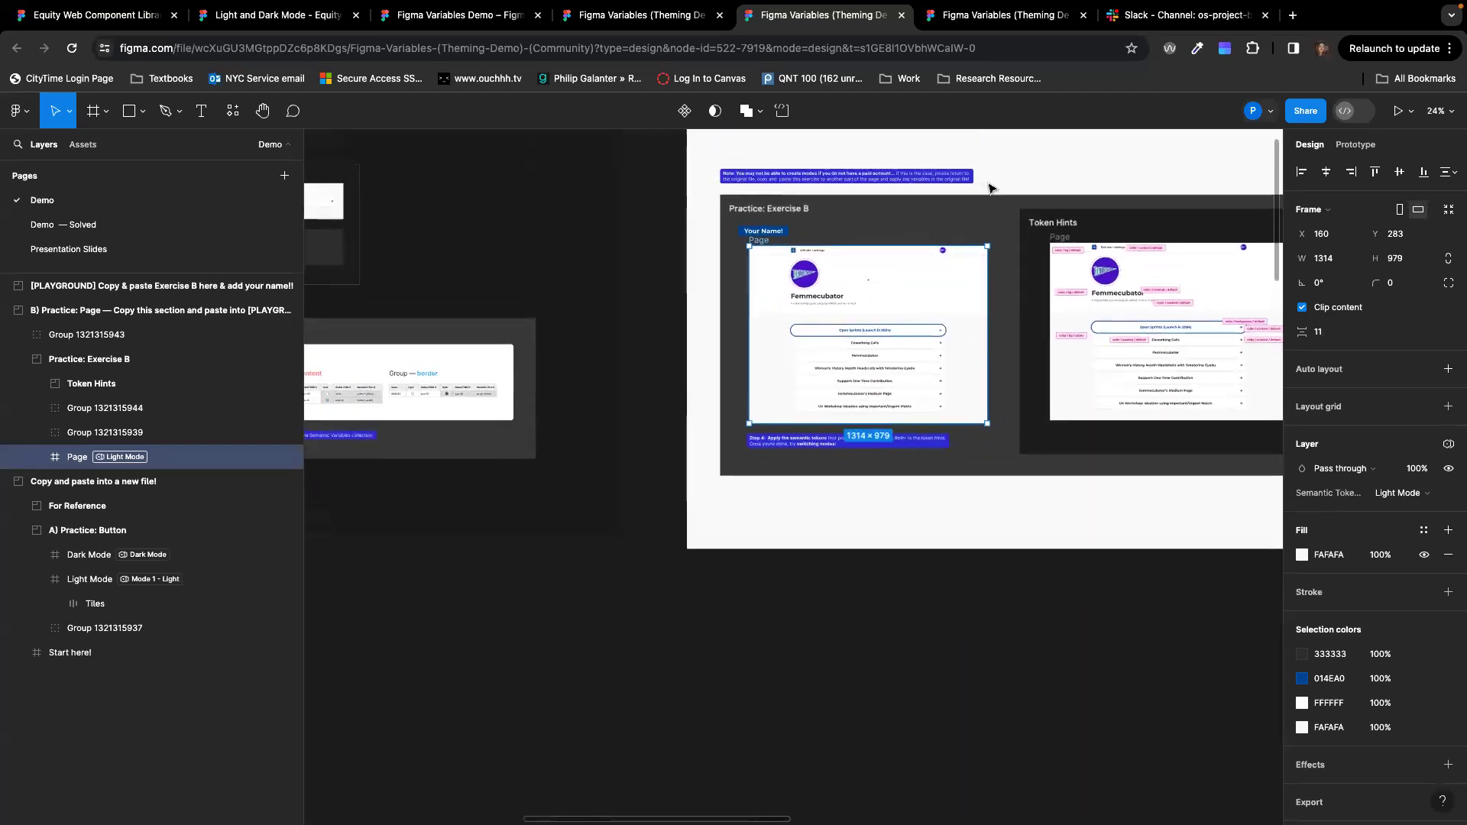
scroll(990, 188, up, 1)
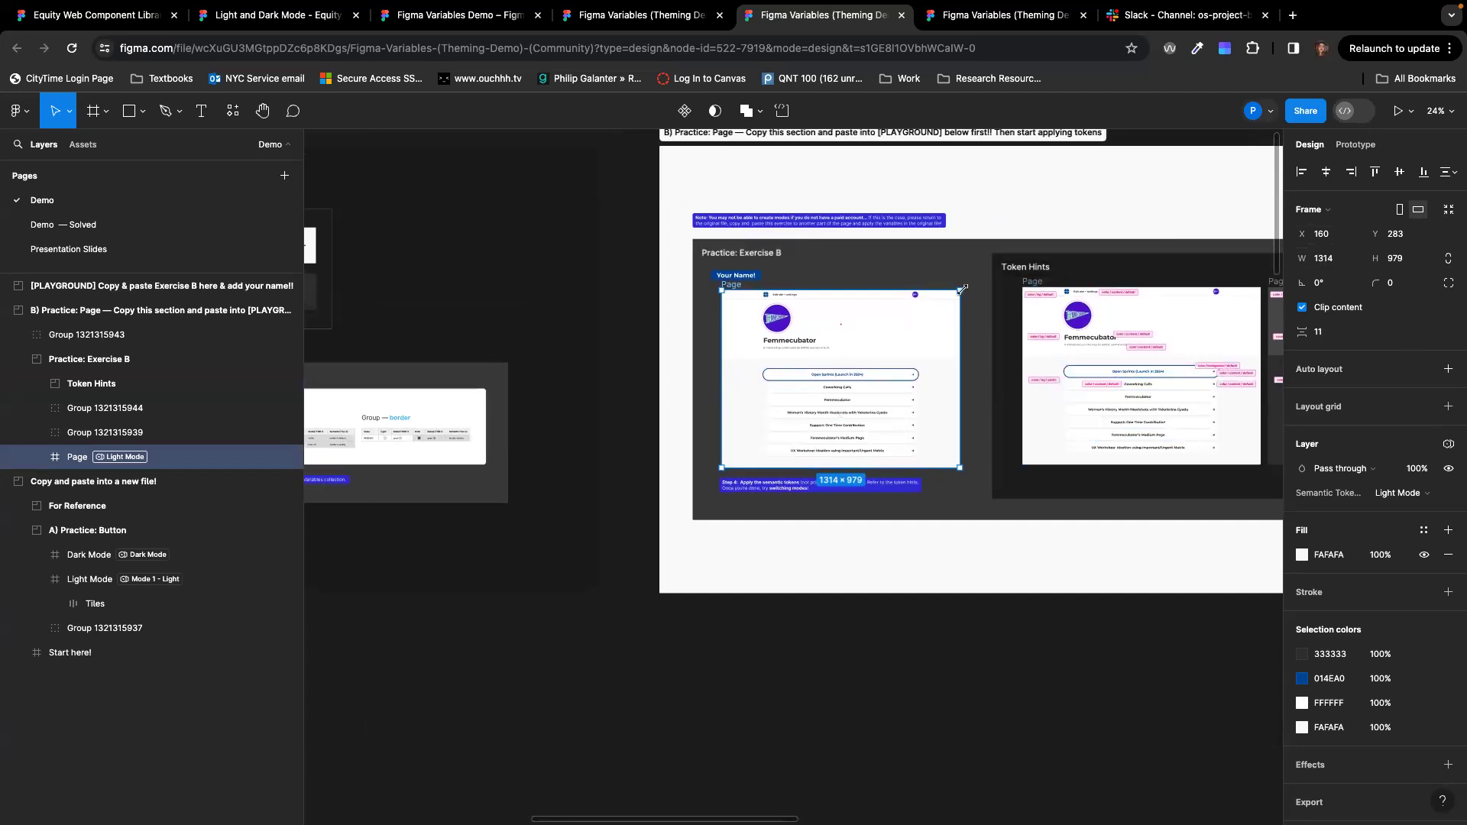
scroll(948, 205, up, 2)
scroll(947, 205, right, 3)
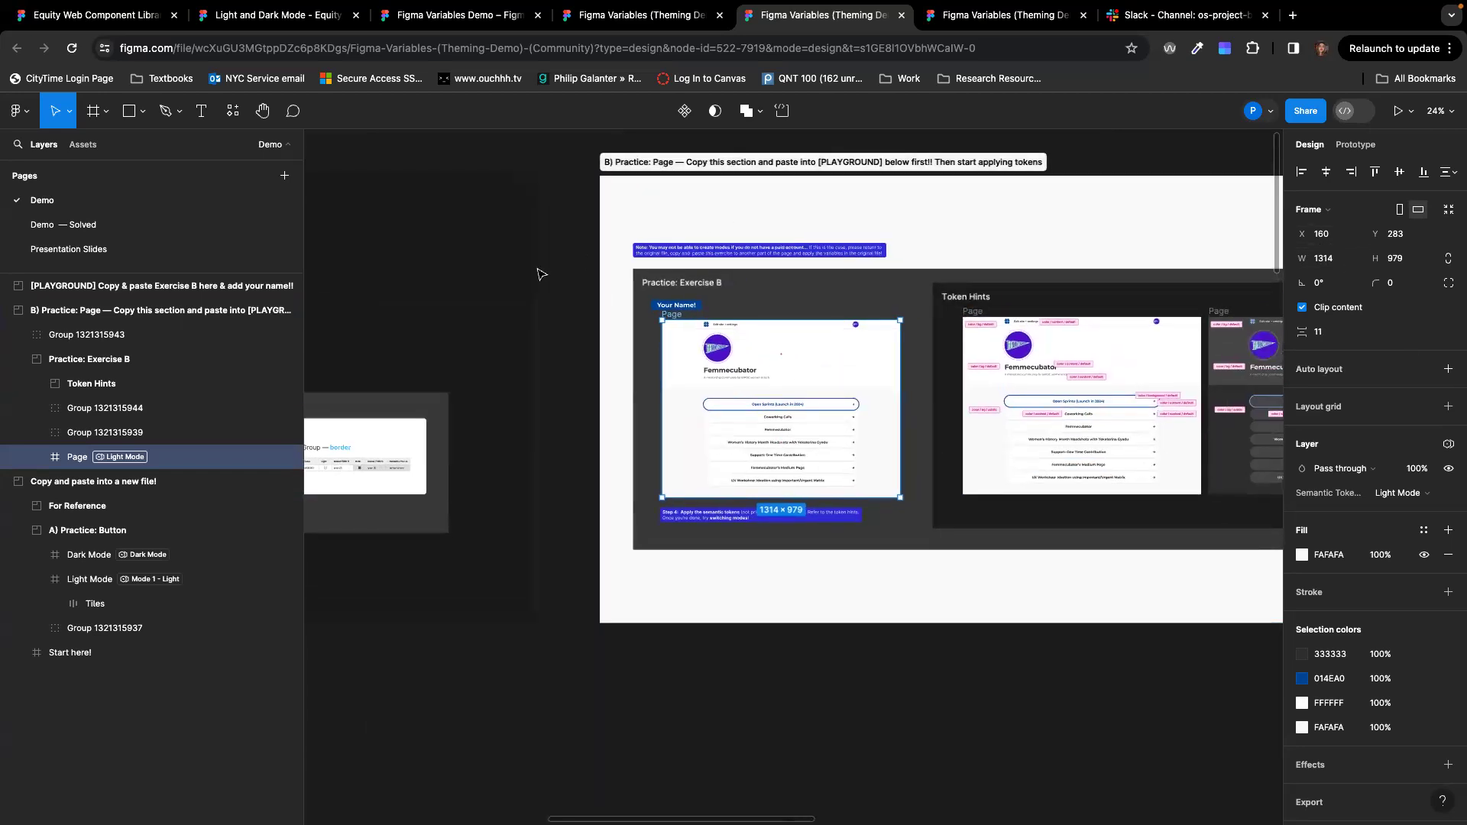
click(719, 131)
click(966, 21)
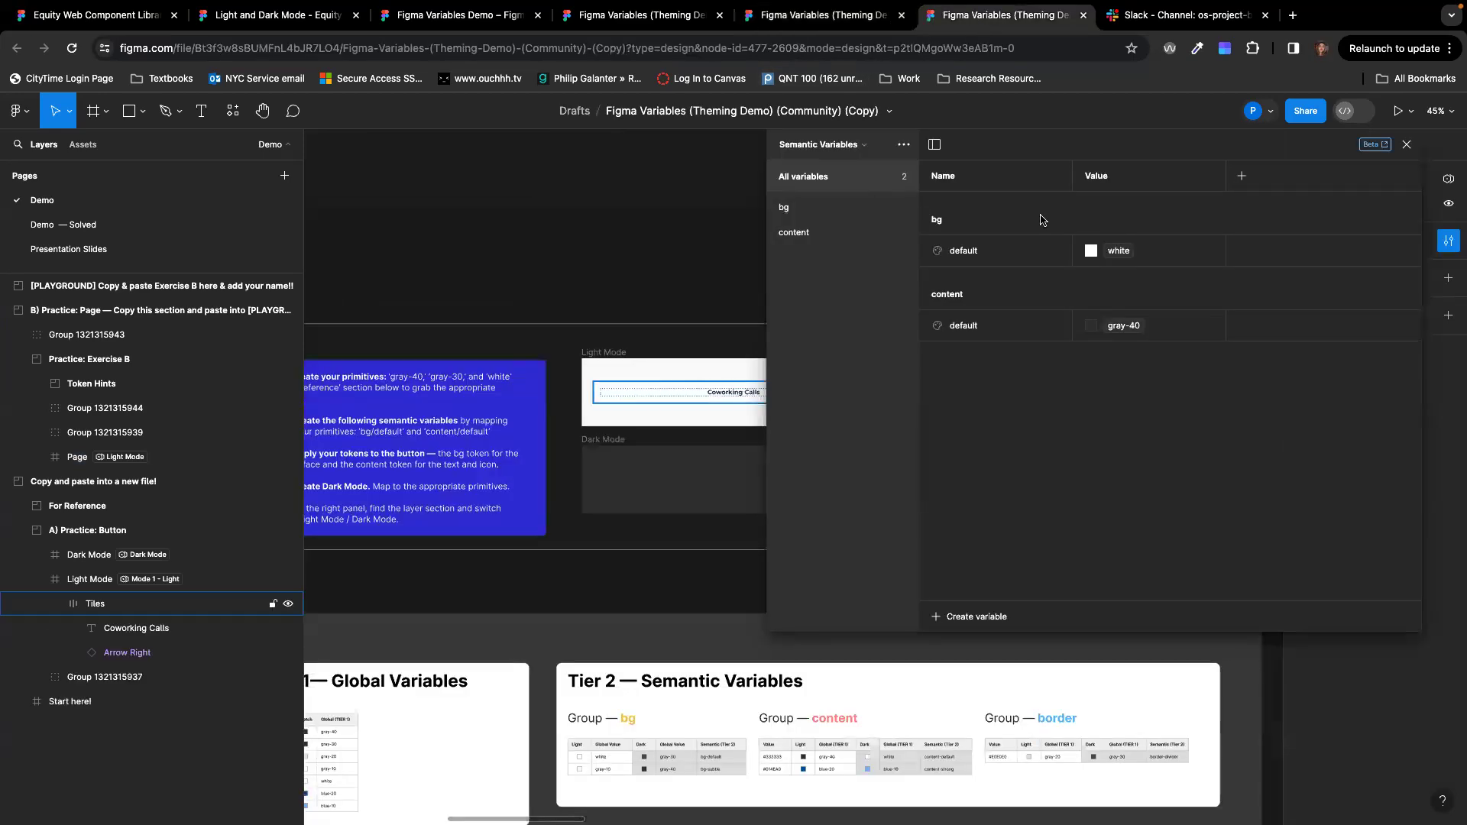
Step: Close the Semantic Variables window and pan to the Exercise B and Token Hints sections
click(1407, 144)
scroll(853, 494, left, 3)
scroll(853, 494, down, 1)
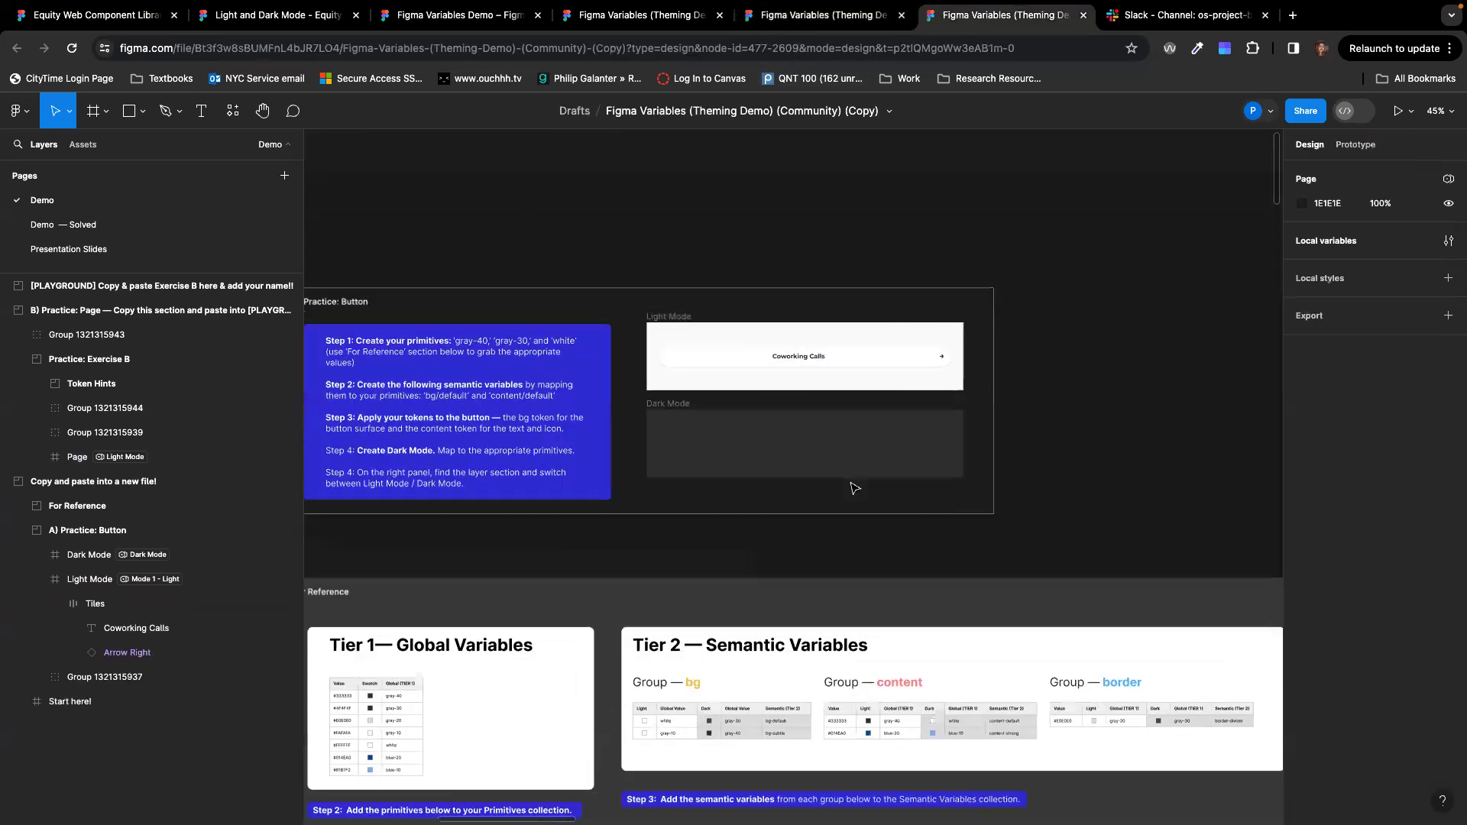
scroll(853, 494, down, 5)
scroll(851, 497, right, 10)
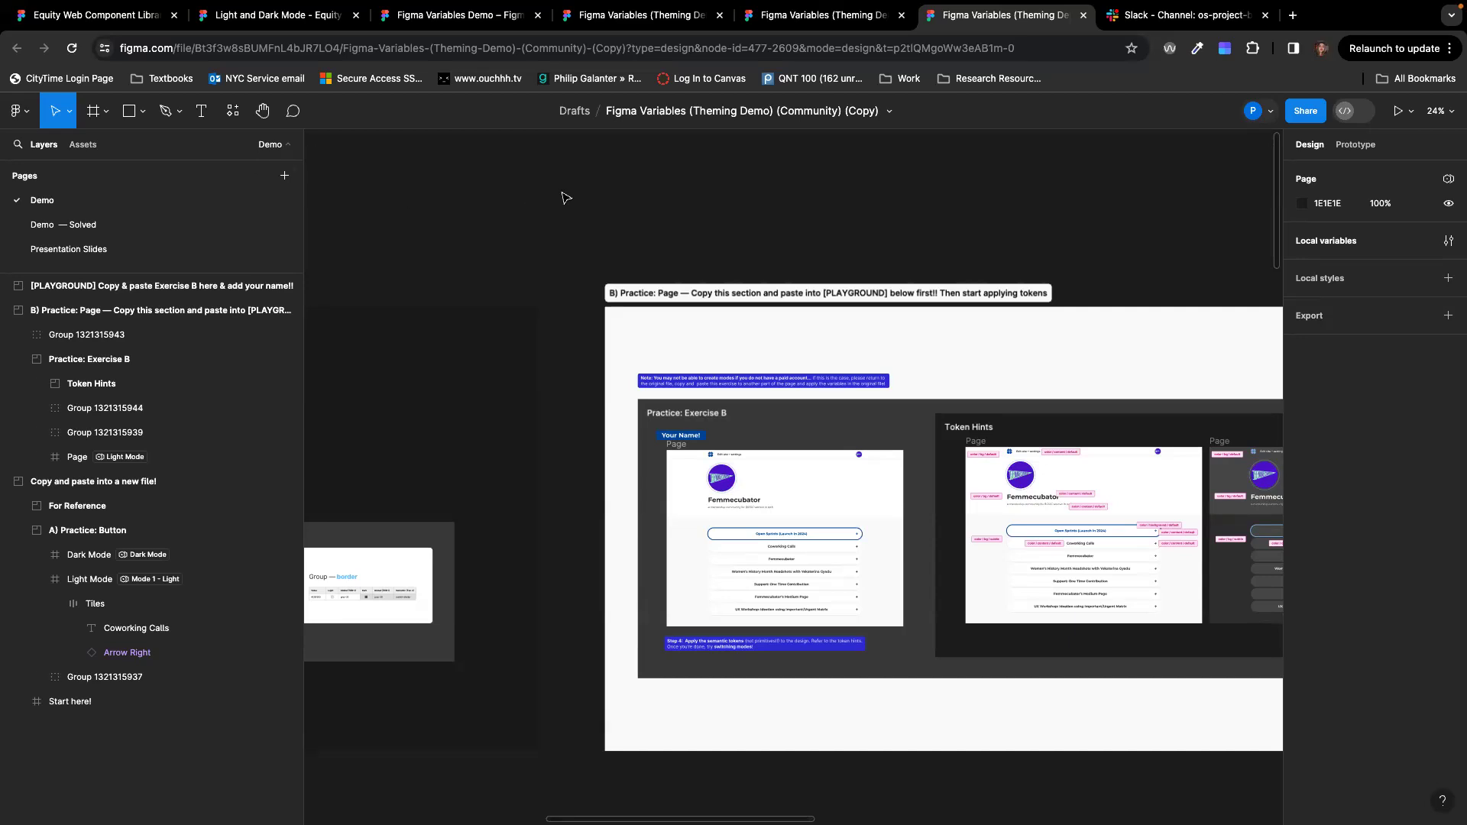
Step: Search the Resources plugins for 'tokens' and then 'studio'
click(233, 111)
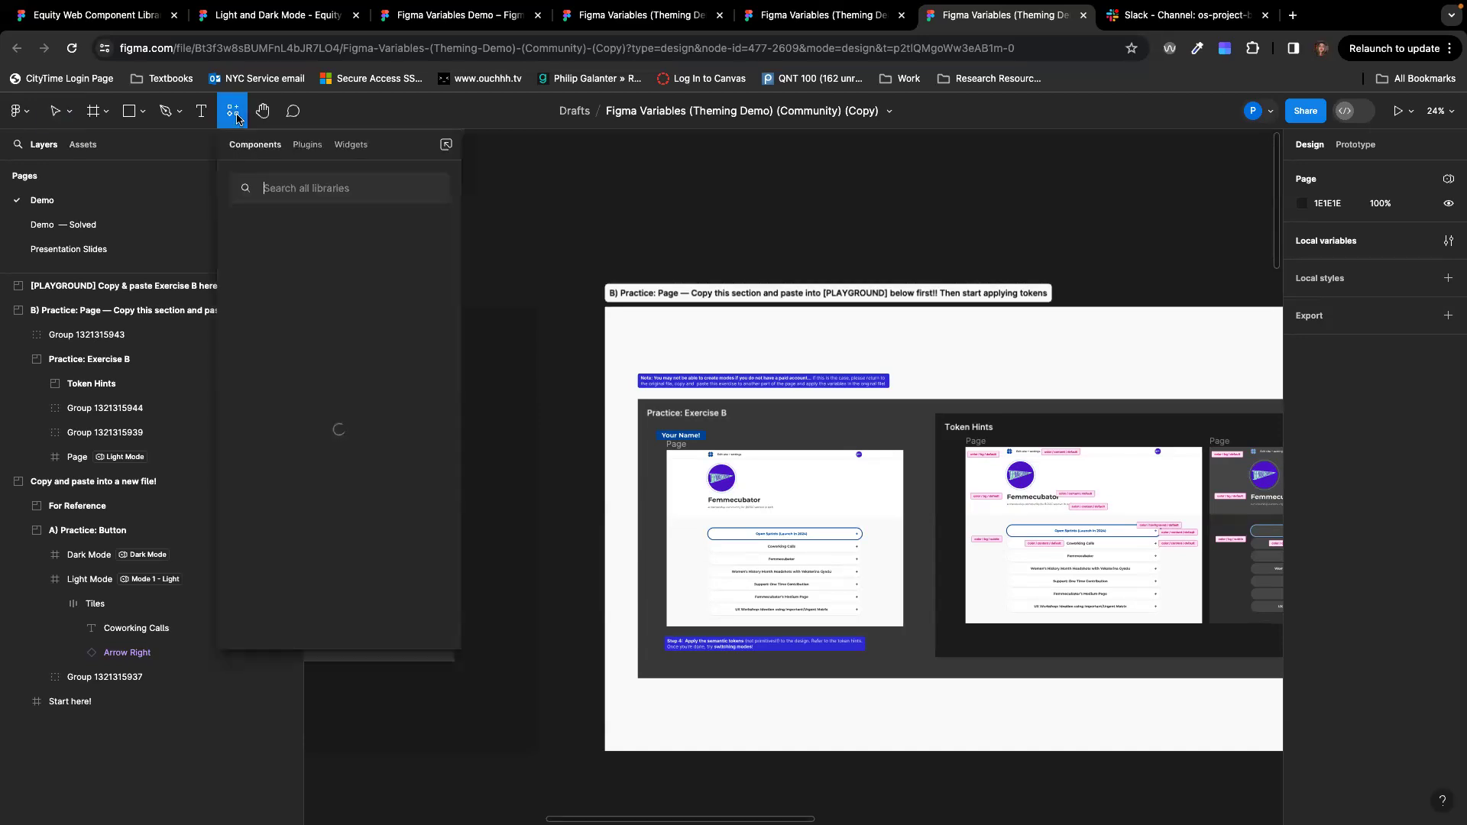
click(307, 145)
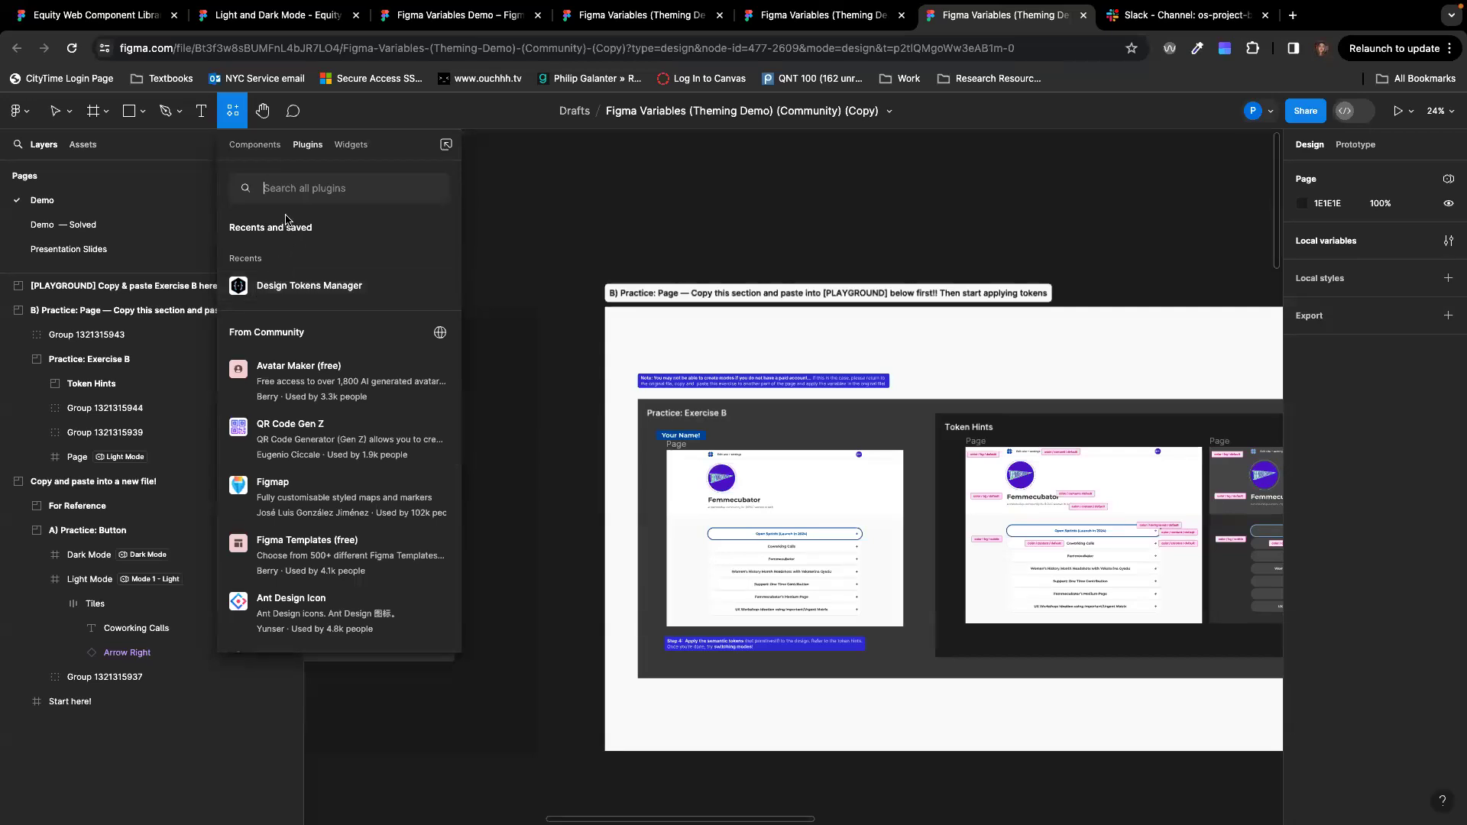
text(tokens)
key(BackSpace)
text(studio)
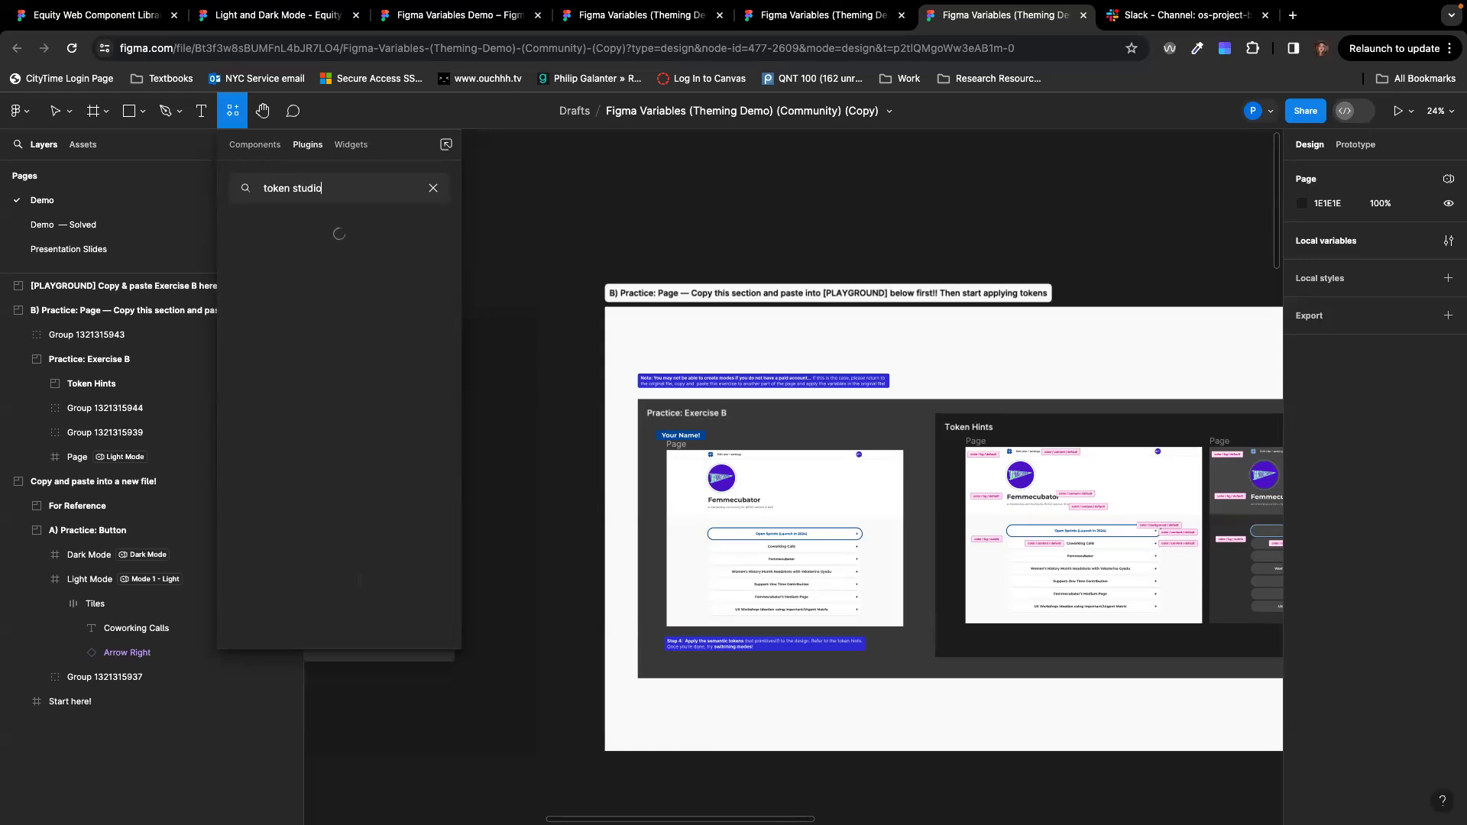
Step: Clear the plugin search and run Design Tokens Manager from Recents
click(432, 188)
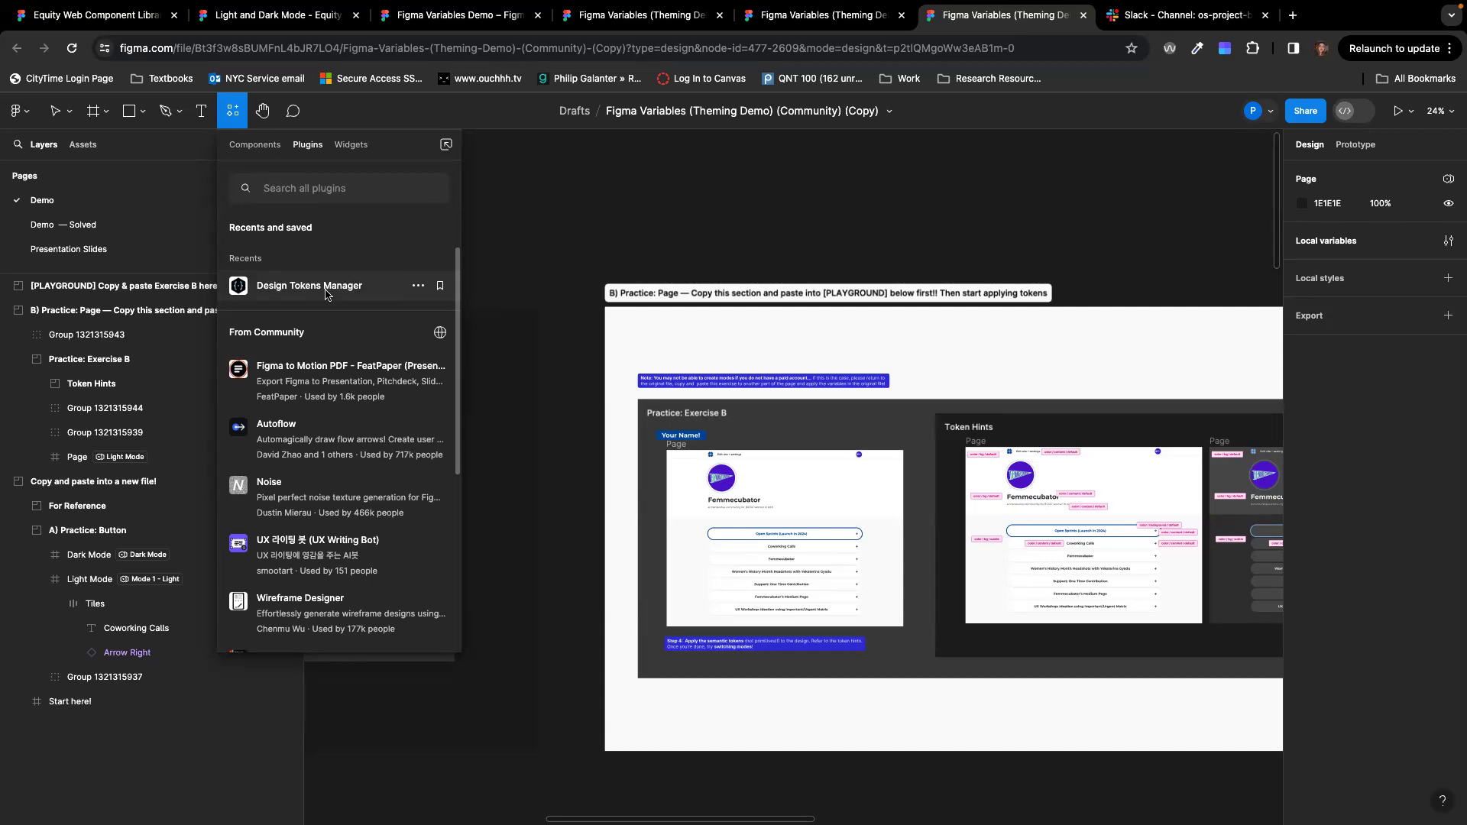
mouse_move(307, 286)
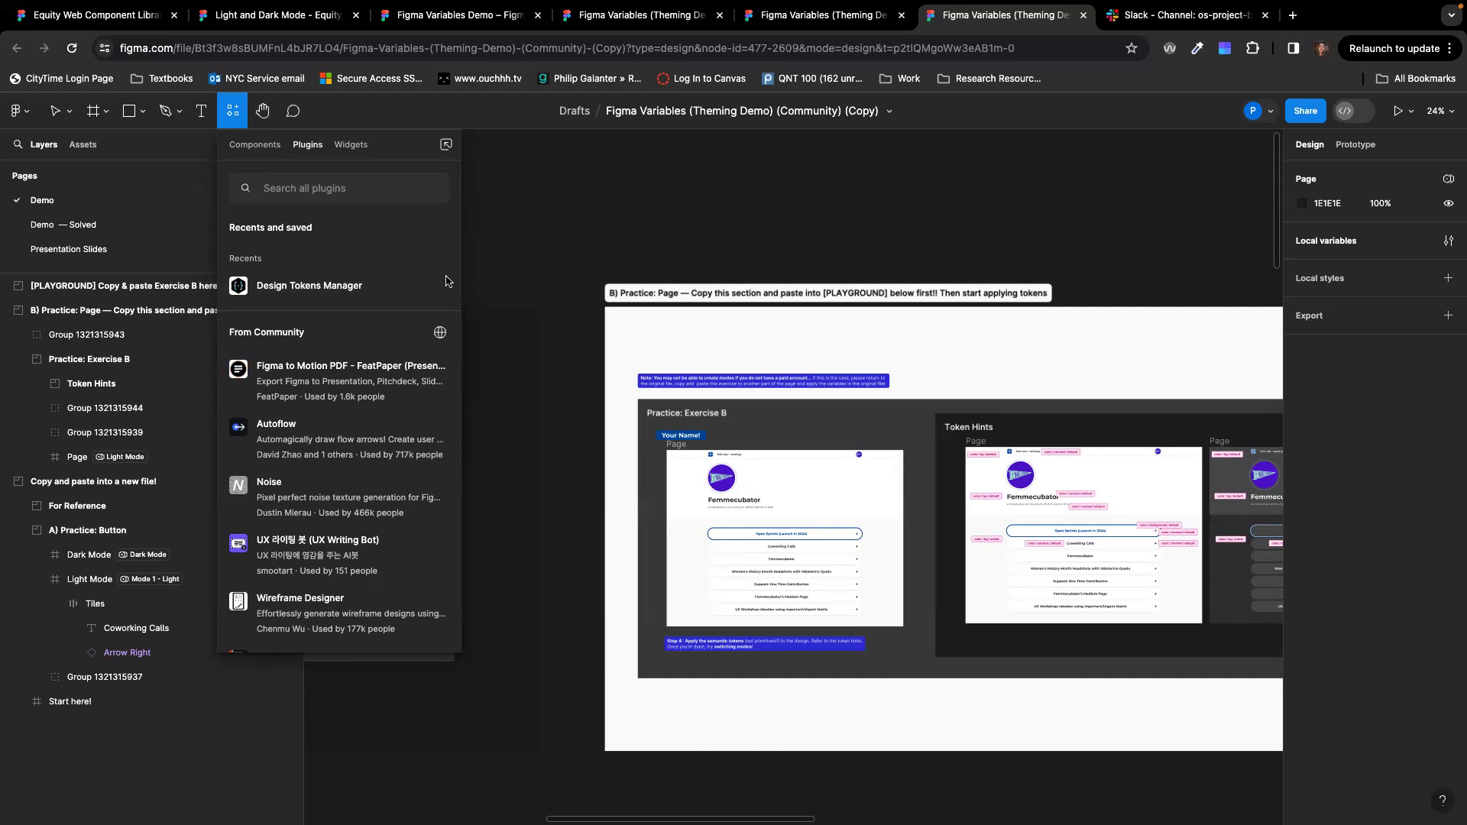
click(373, 285)
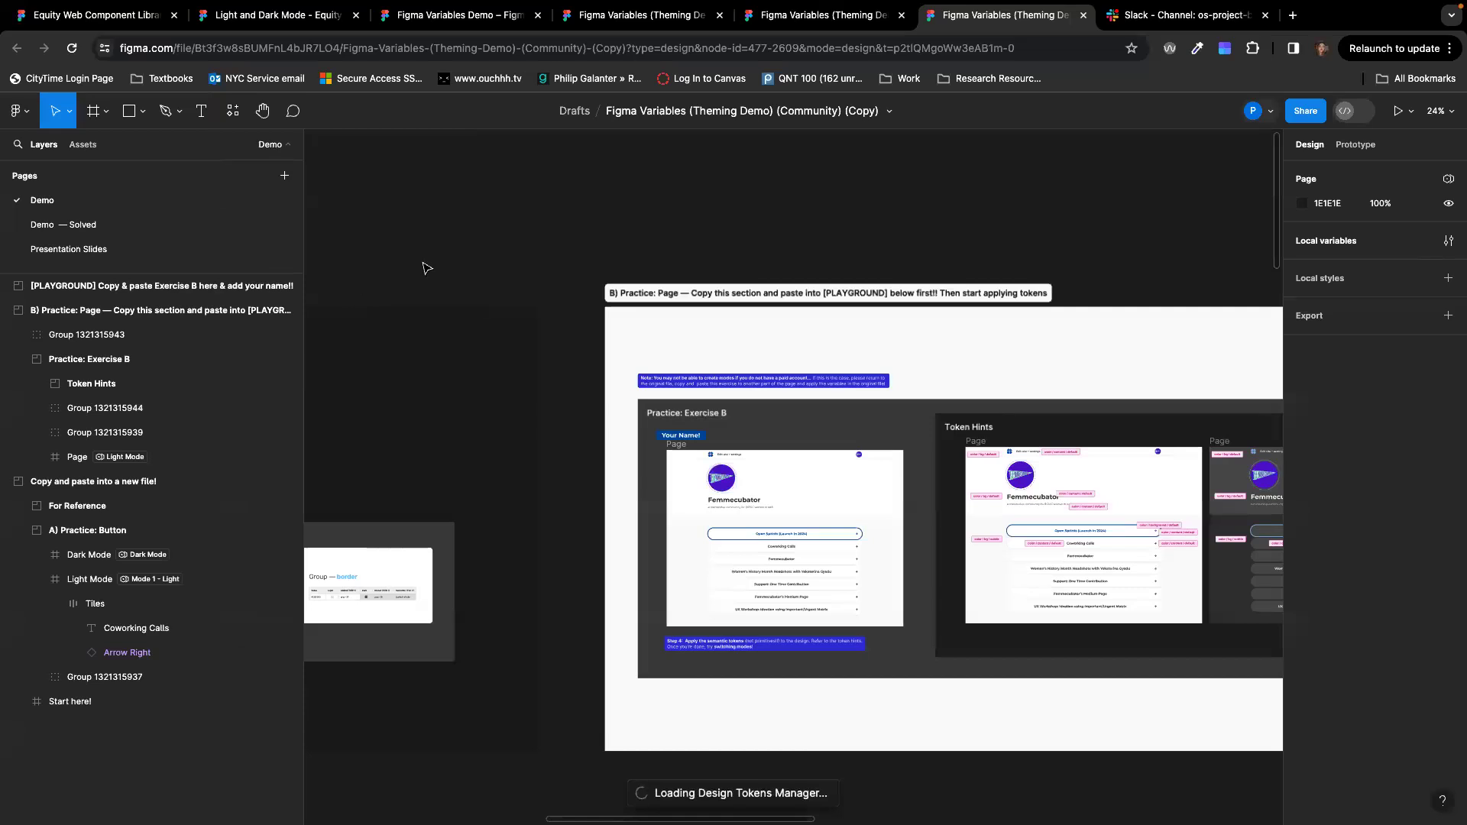